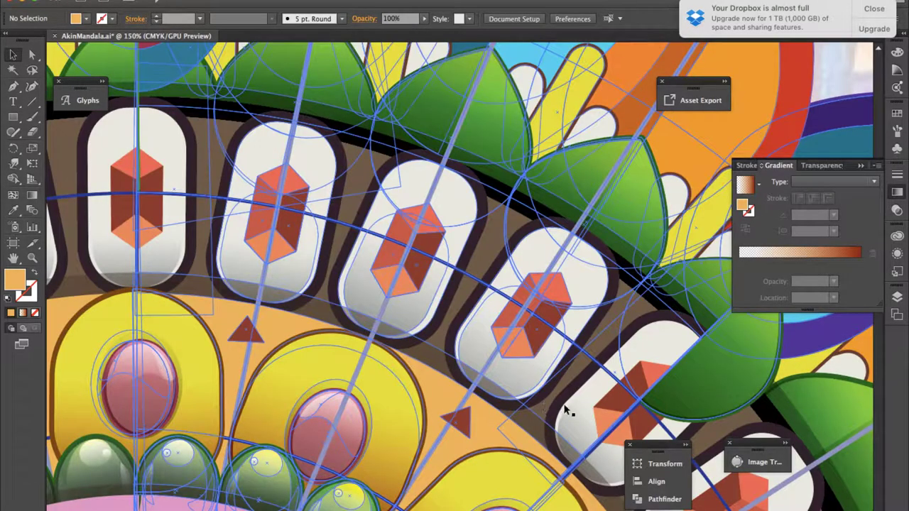
# Step: Enter and leave the sector group, then zoom in on its gem tiles
pyautogui.doubleClick(565, 409)
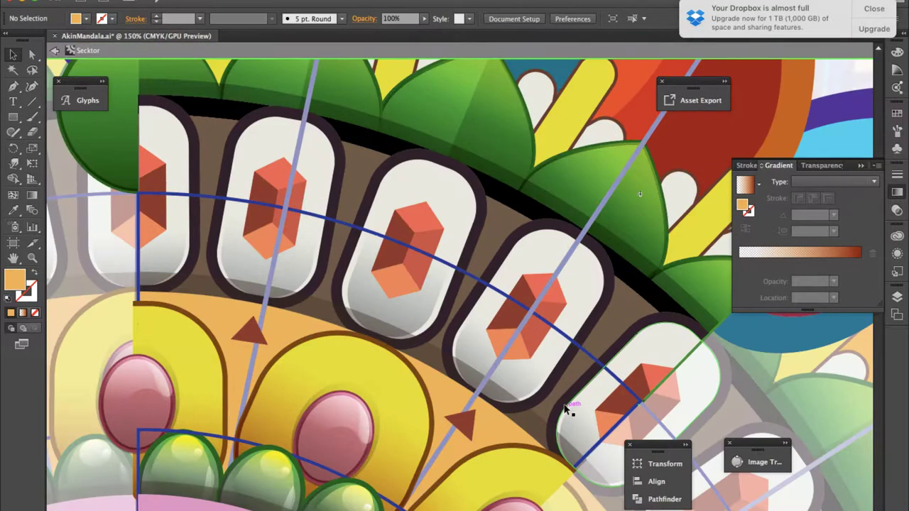
pyautogui.click(166, 168)
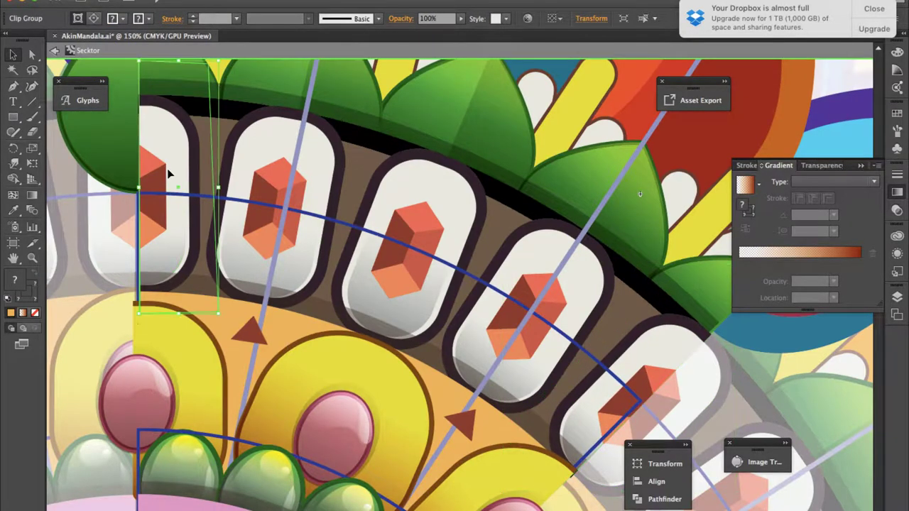
pyautogui.doubleClick(791, 410)
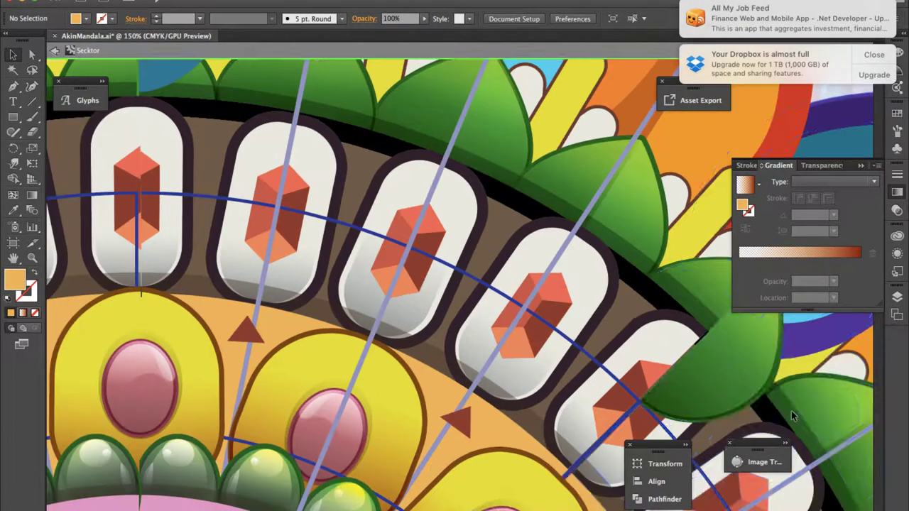
pyautogui.doubleClick(599, 395)
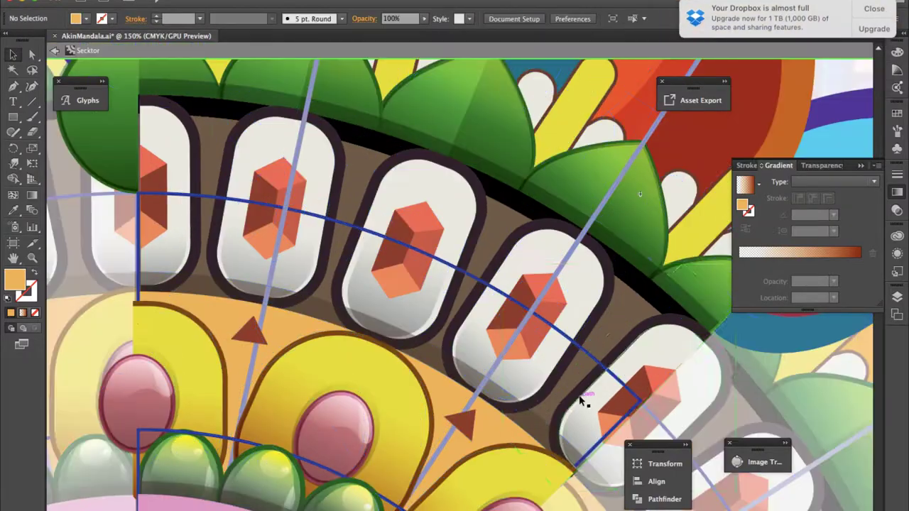
pyautogui.doubleClick(787, 376)
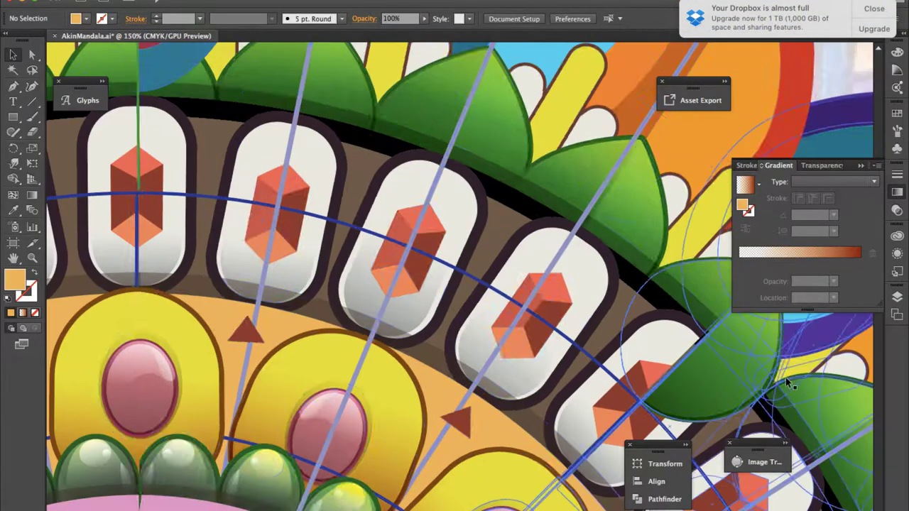
pyautogui.hotkey('ctrl', '-')
pyautogui.hotkey('ctrl', '-')
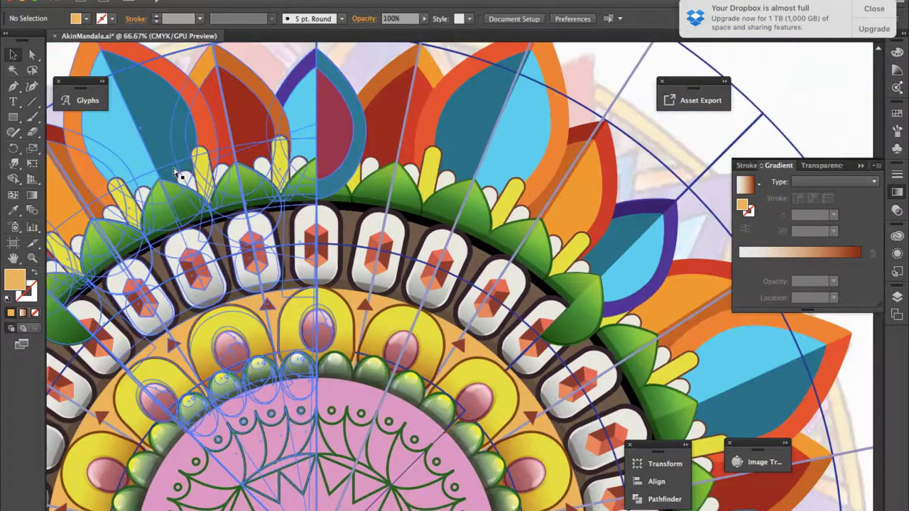
pyautogui.hotkey('ctrl', '-')
pyautogui.click(832, 381)
pyautogui.hotkey('ctrl', '+')
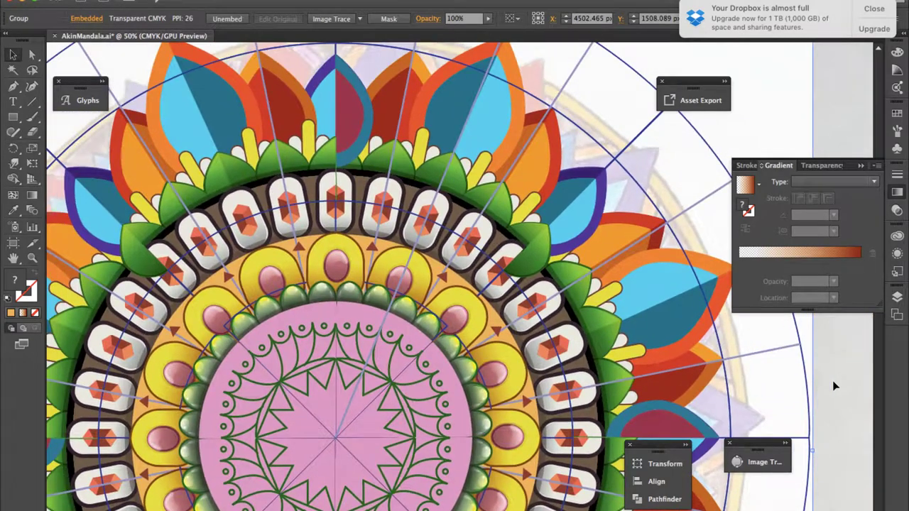
pyautogui.hotkey('ctrl', '+')
# Step: Select one gem tile, preview and cancel Adjust Color Balance, then open Recolor Artwork
pyautogui.doubleClick(833, 383)
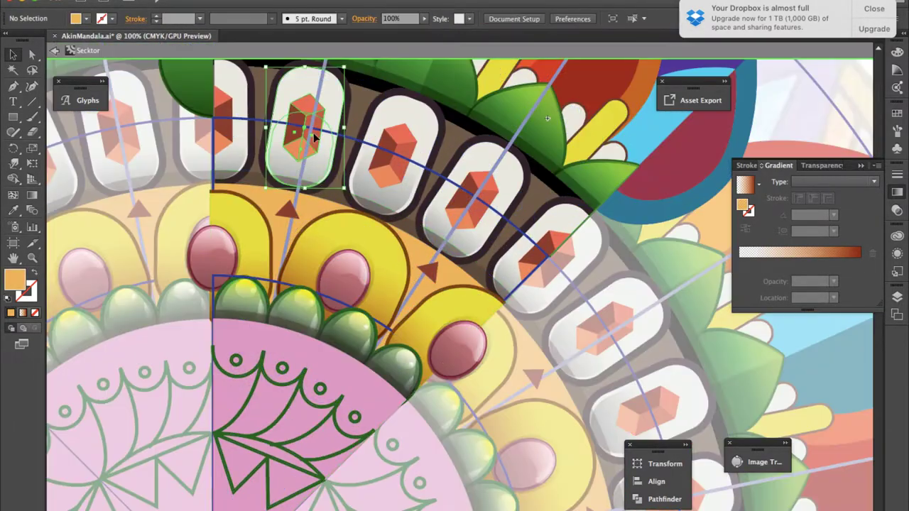
pyautogui.click(241, 0)
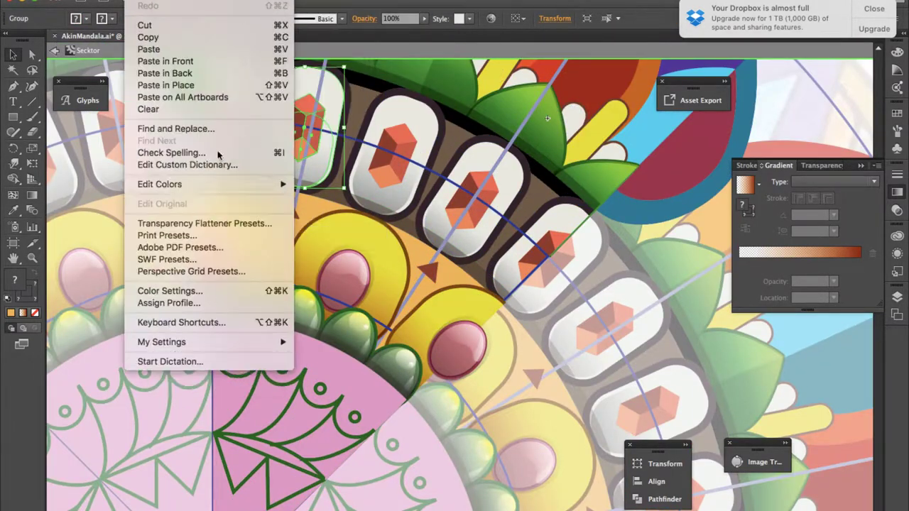
pyautogui.click(355, 219)
pyautogui.click(378, 345)
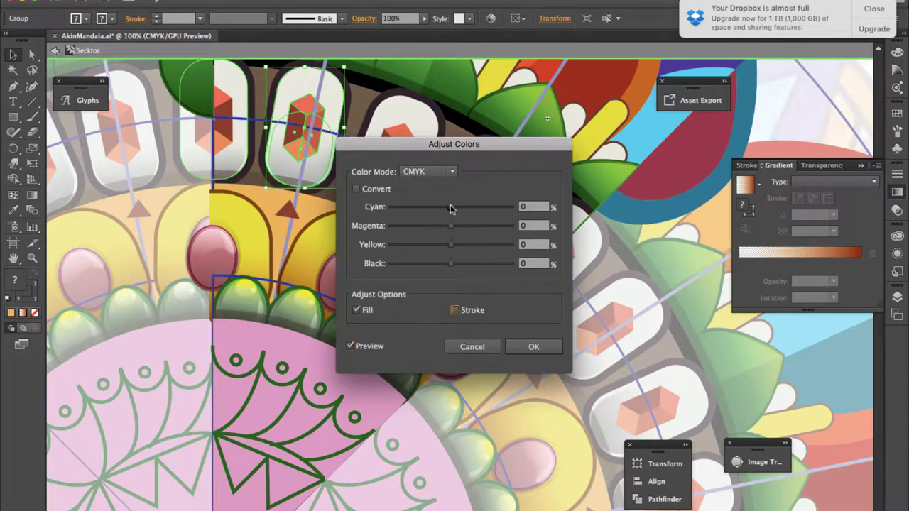
pyautogui.moveTo(450, 208)
pyautogui.mouseDown()
pyautogui.moveTo(486, 228)
pyautogui.moveTo(424, 226)
pyautogui.moveTo(483, 244)
pyautogui.moveTo(483, 263)
pyautogui.moveTo(435, 264)
pyautogui.mouseUp()
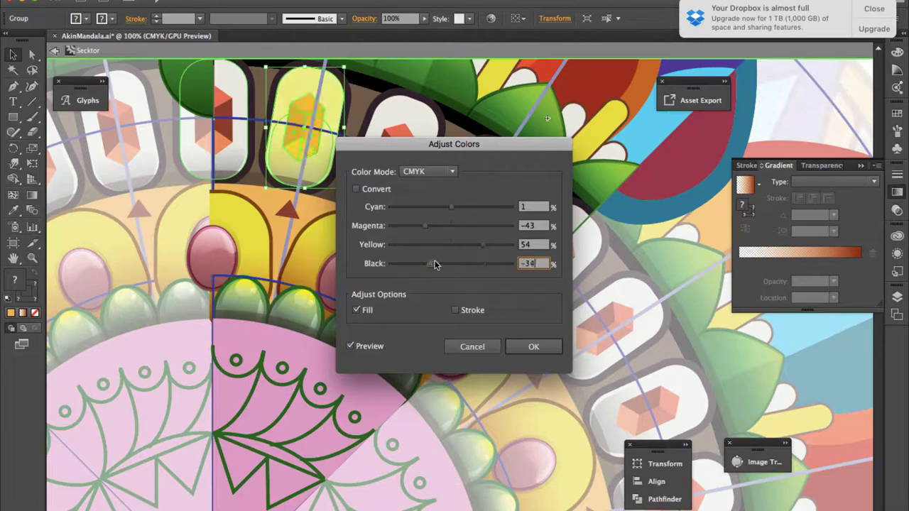
pyautogui.click(472, 346)
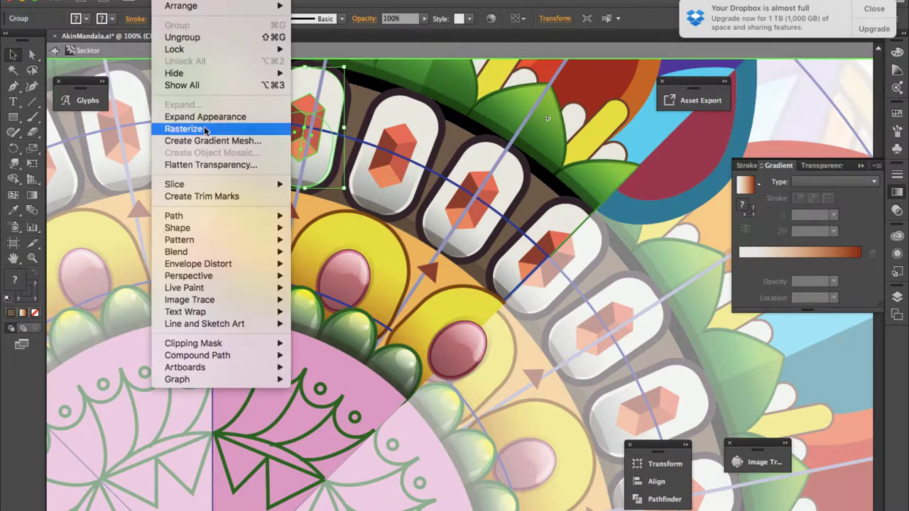
pyautogui.click(340, 183)
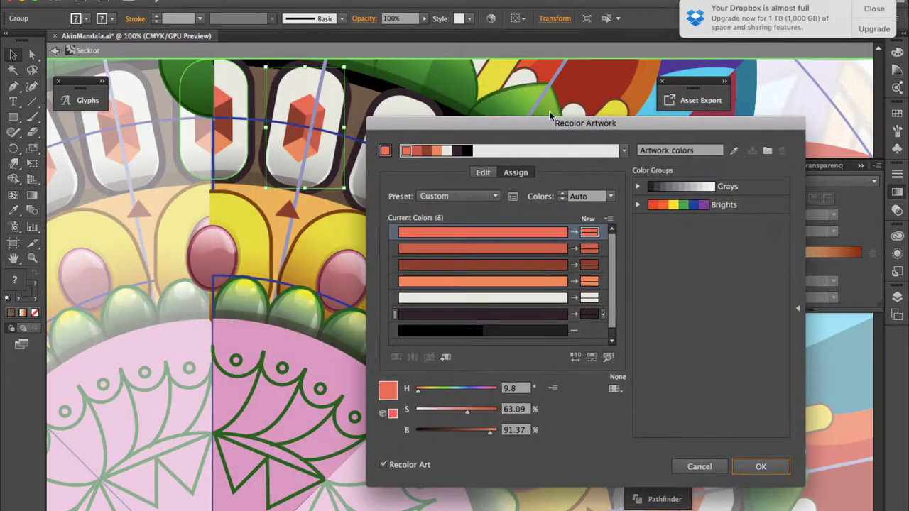
# Step: Try the Brights, Grays and library colour groups, cancel, and reopen Recolor Artwork
pyautogui.click(723, 205)
pyautogui.click(727, 186)
pyautogui.click(458, 196)
pyautogui.click(454, 213)
pyautogui.click(466, 284)
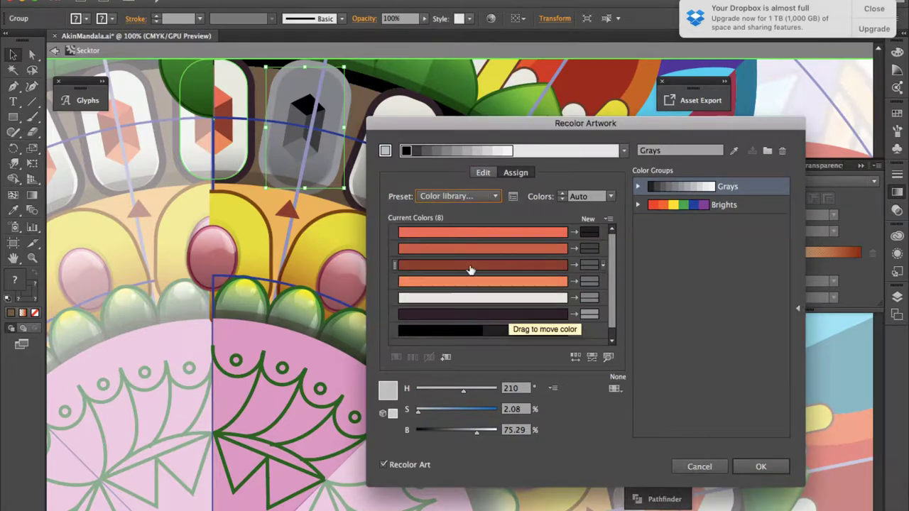
pyautogui.click(699, 467)
pyautogui.click(390, 180)
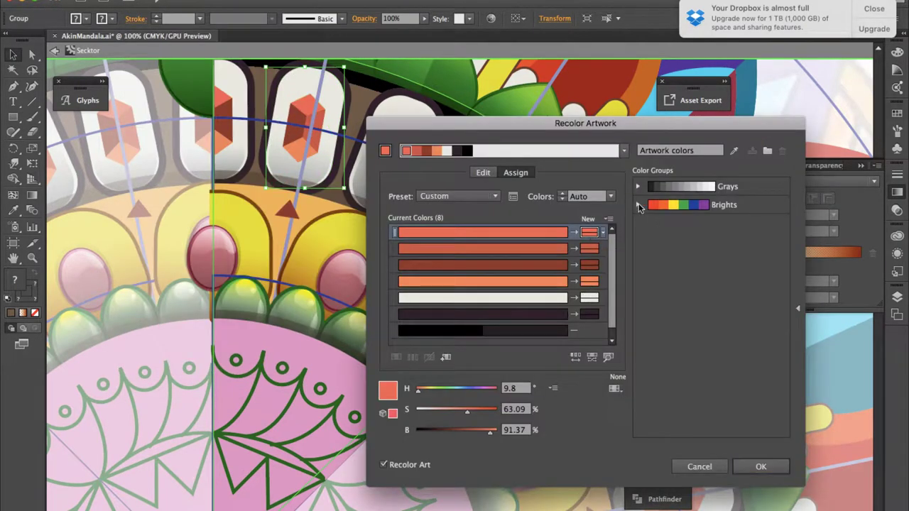
# Step: On the Edit colour wheel, link harmony colours and rotate the gem to yellow
pyautogui.click(482, 172)
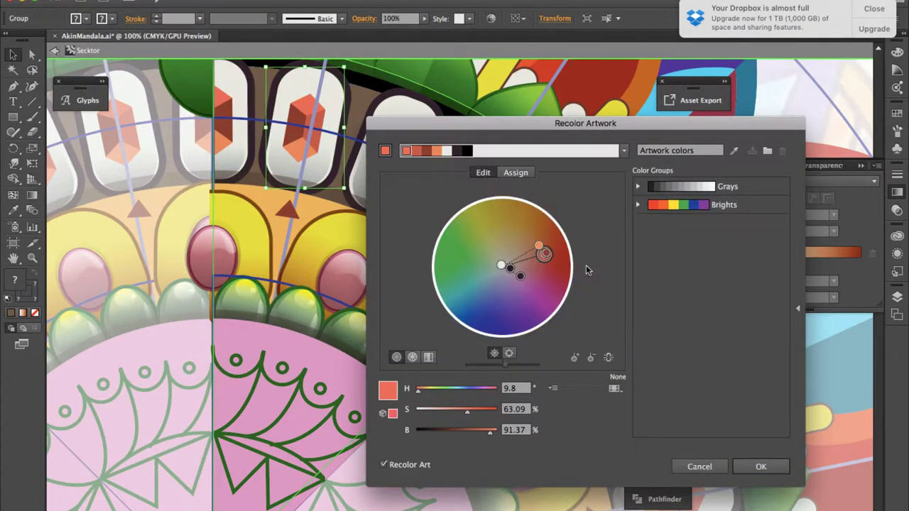
pyautogui.moveTo(505, 363)
pyautogui.mouseDown()
pyautogui.moveTo(480, 365)
pyautogui.moveTo(509, 366)
pyautogui.mouseUp()
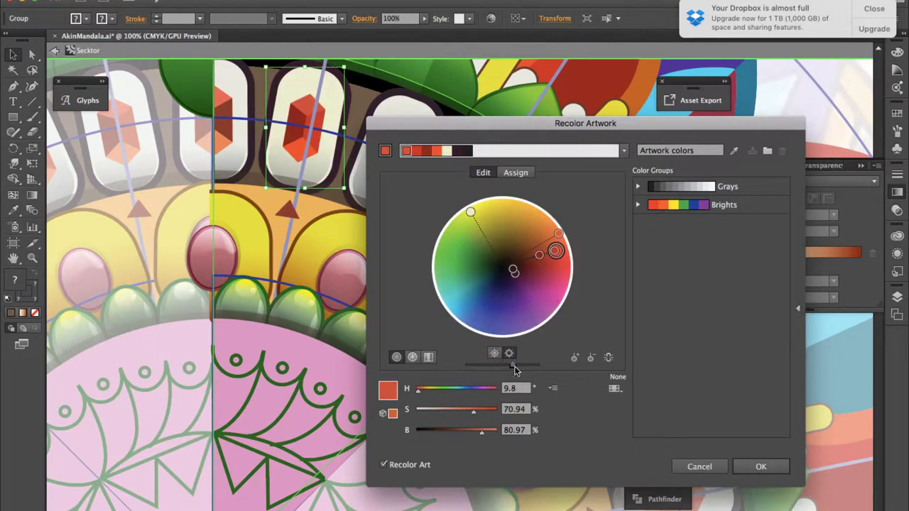
pyautogui.click(412, 357)
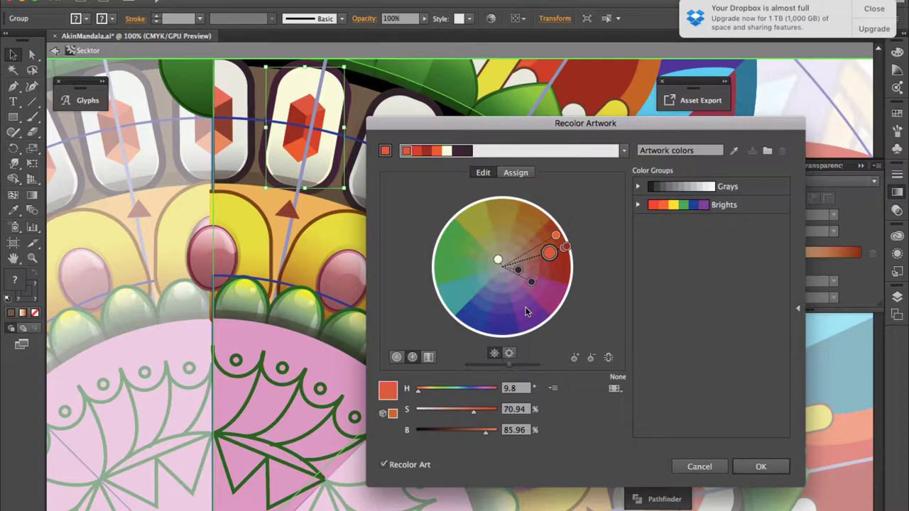
pyautogui.click(412, 357)
pyautogui.moveTo(497, 259); pyautogui.dragTo(501, 267)
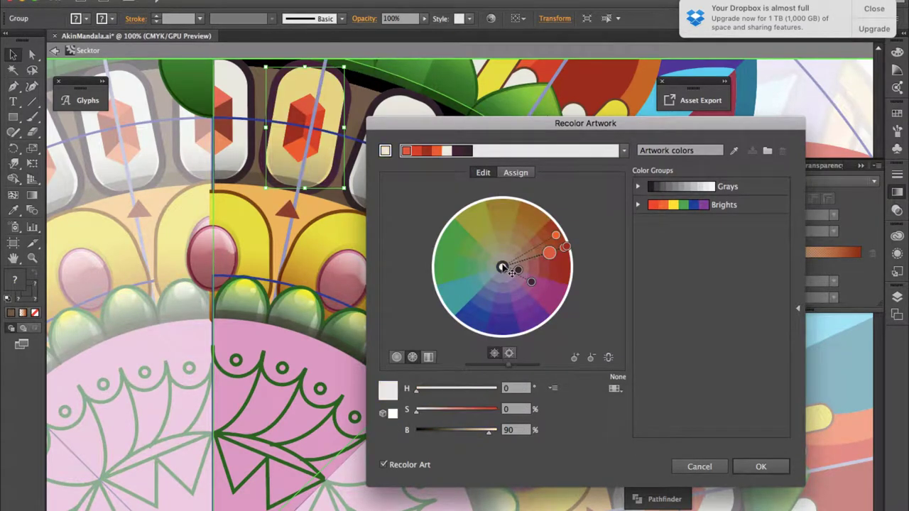
pyautogui.click(608, 357)
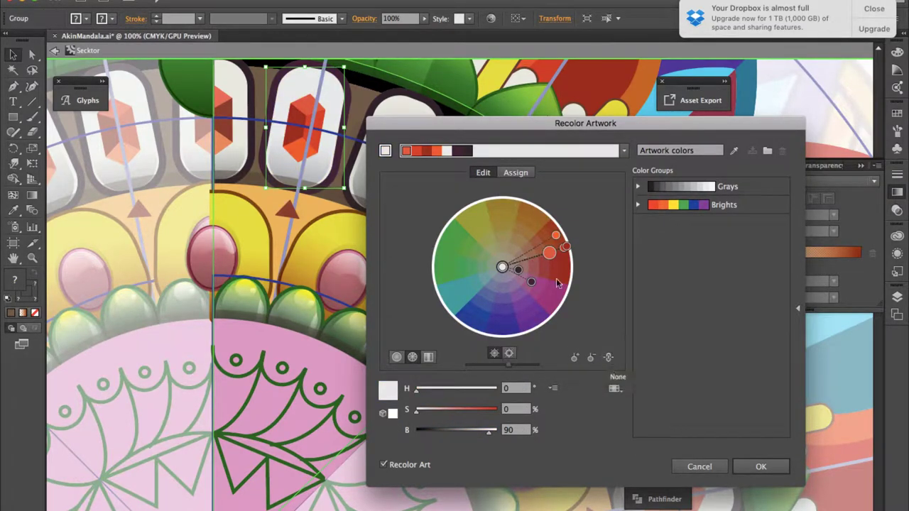
pyautogui.moveTo(531, 282)
pyautogui.mouseDown()
pyautogui.moveTo(504, 304)
pyautogui.moveTo(519, 249)
pyautogui.moveTo(578, 243)
pyautogui.moveTo(597, 256)
pyautogui.moveTo(547, 209)
pyautogui.mouseUp()
pyautogui.click(810, 458)
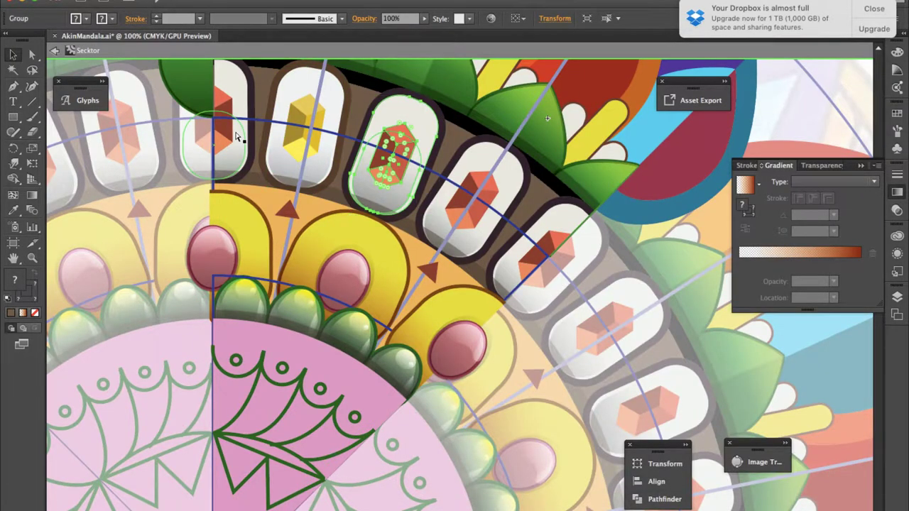
# Step: Select the gem in the next tile and recolour it from red-orange to blue
pyautogui.hotkey('ctrl', '-')
pyautogui.press('Escape')
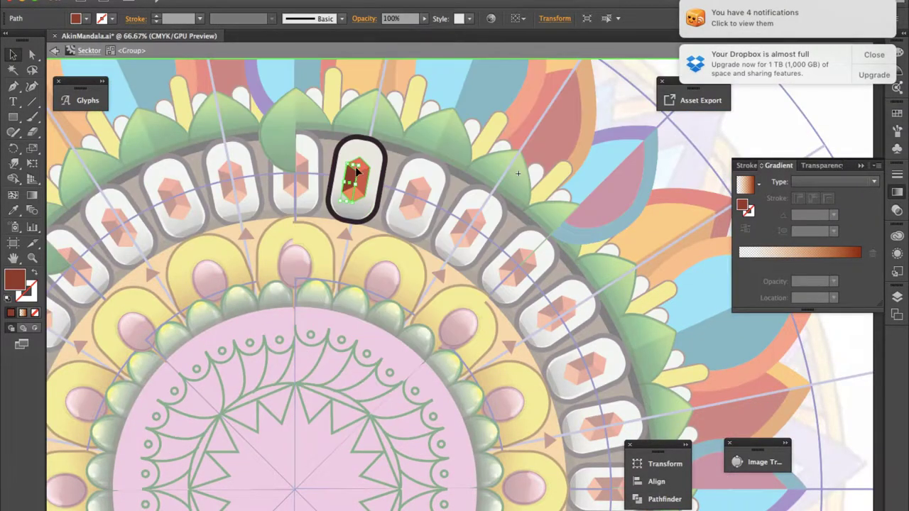
pyautogui.scroll(4, 355, 167)
pyautogui.scroll(1, 409, 186)
pyautogui.doubleClick(426, 259)
pyautogui.press('a')
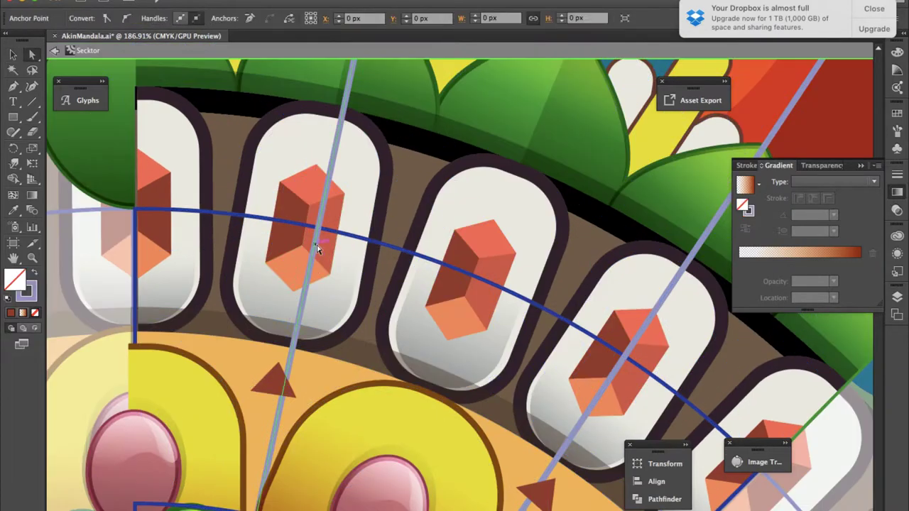
pyautogui.click(302, 195)
pyautogui.click(142, 0)
pyautogui.click(313, 185)
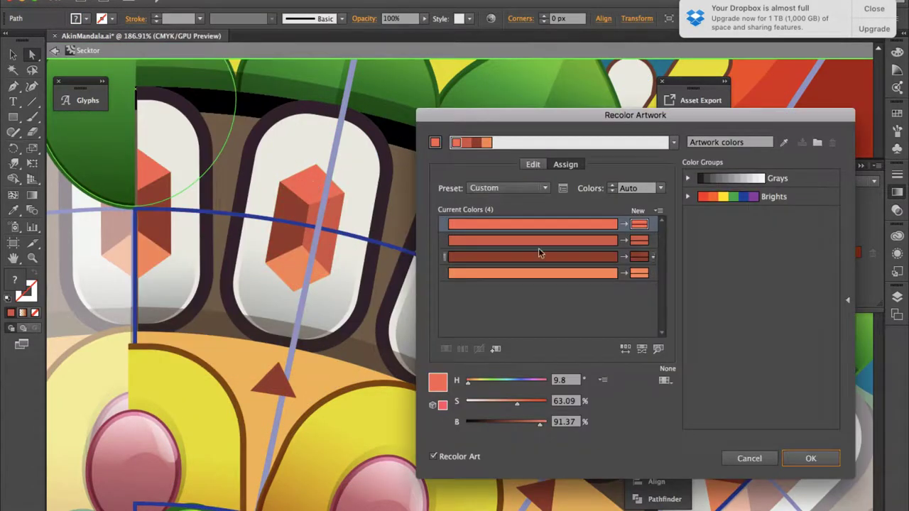
pyautogui.moveTo(594, 245)
pyautogui.mouseDown()
pyautogui.moveTo(551, 284)
pyautogui.moveTo(521, 289)
pyautogui.moveTo(547, 300)
pyautogui.moveTo(532, 294)
pyautogui.mouseUp()
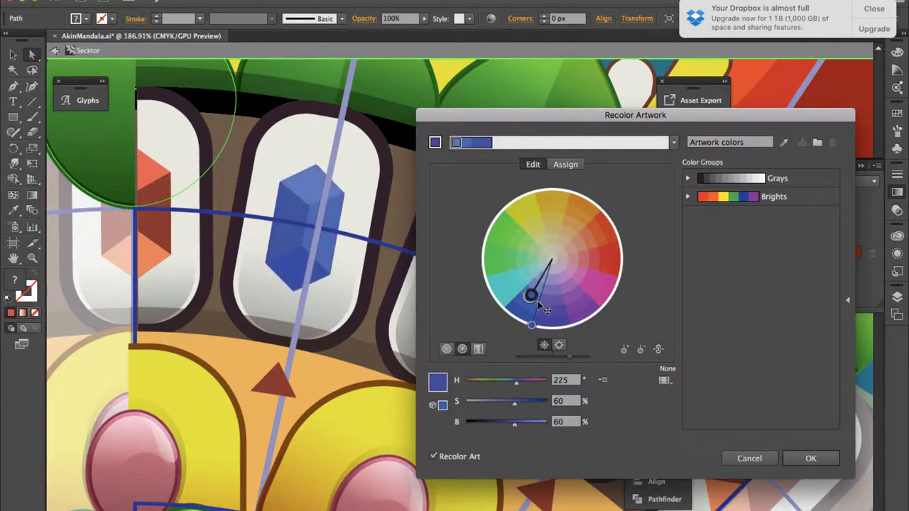
pyautogui.click(810, 458)
# Step: Recolour the next red gem green with Recolor Artwork
pyautogui.click(485, 304)
pyautogui.scroll(-1, 634, 243)
pyautogui.scroll(-3, 635, 244)
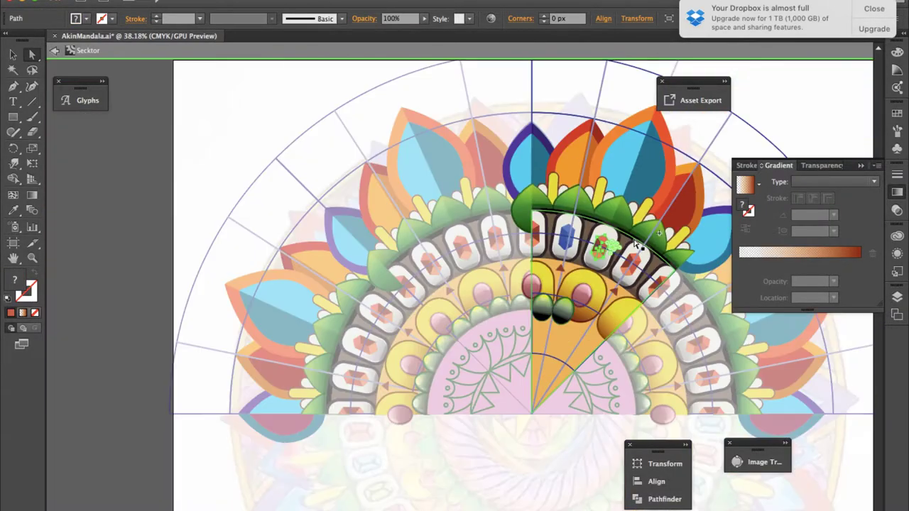
pyautogui.hscroll(3, 635, 244)
pyautogui.hscroll(3, 635, 243)
pyautogui.hscroll(-3, 634, 244)
pyautogui.scroll(2, 397, 213)
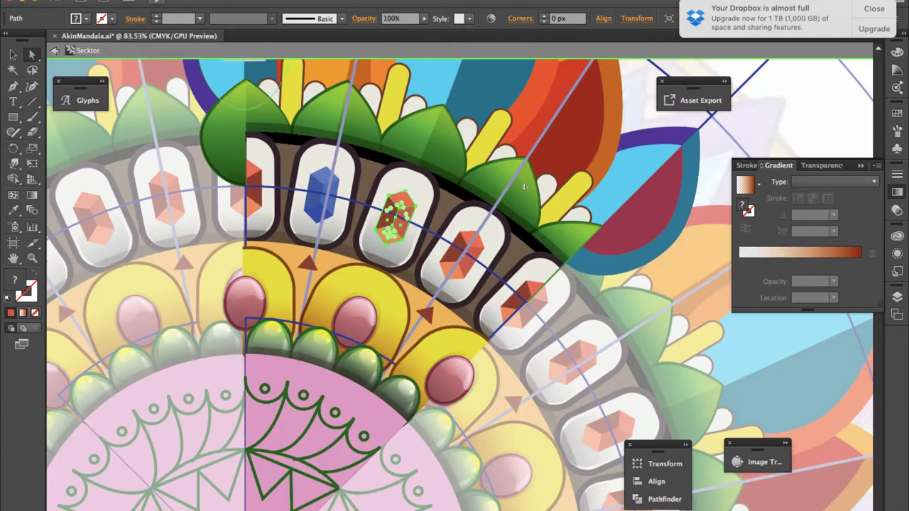
pyautogui.click(171, 0)
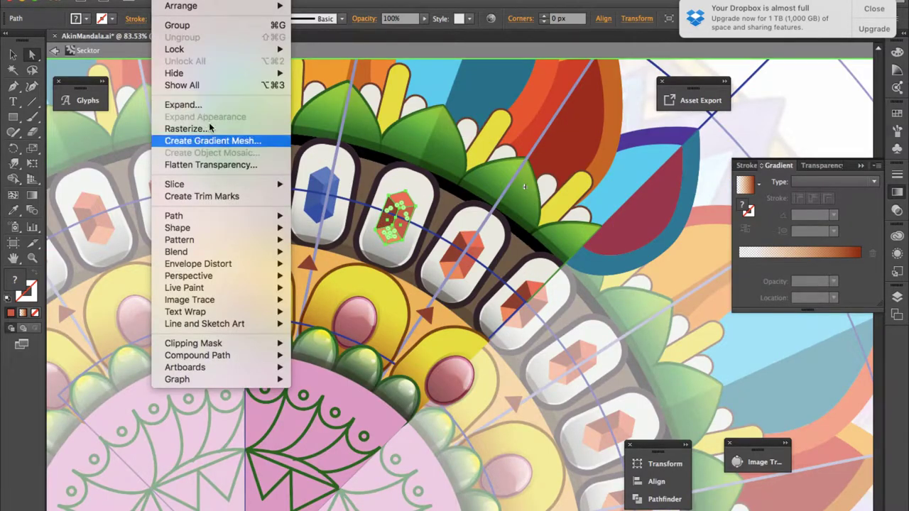
pyautogui.click(490, 18)
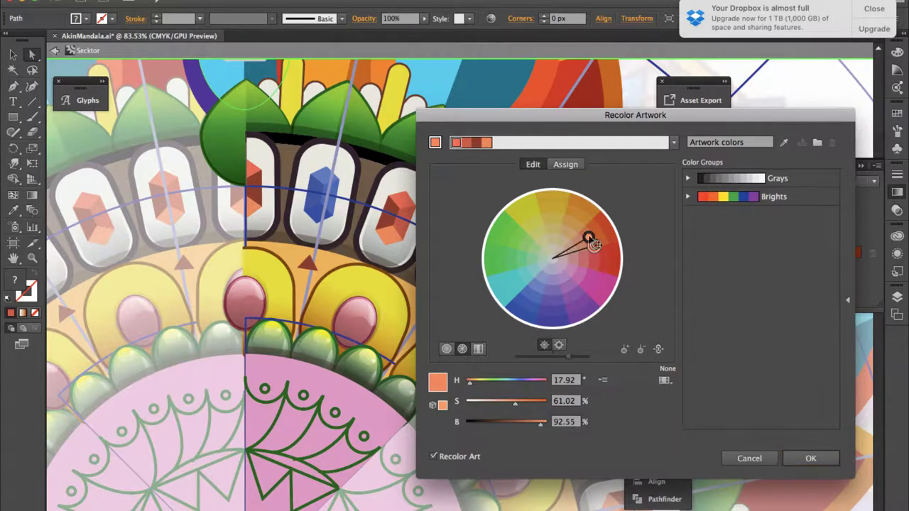
pyautogui.moveTo(595, 244); pyautogui.dragTo(505, 255)
pyautogui.press('Return')
# Step: Recolour the following gem from red to yellow on the colour wheel
pyautogui.click(448, 269)
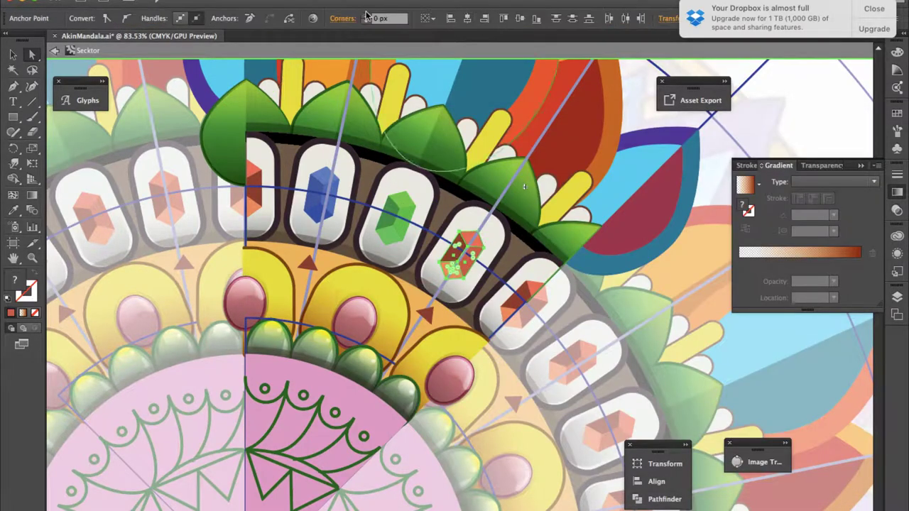
pyautogui.click(134, 0)
pyautogui.click(340, 185)
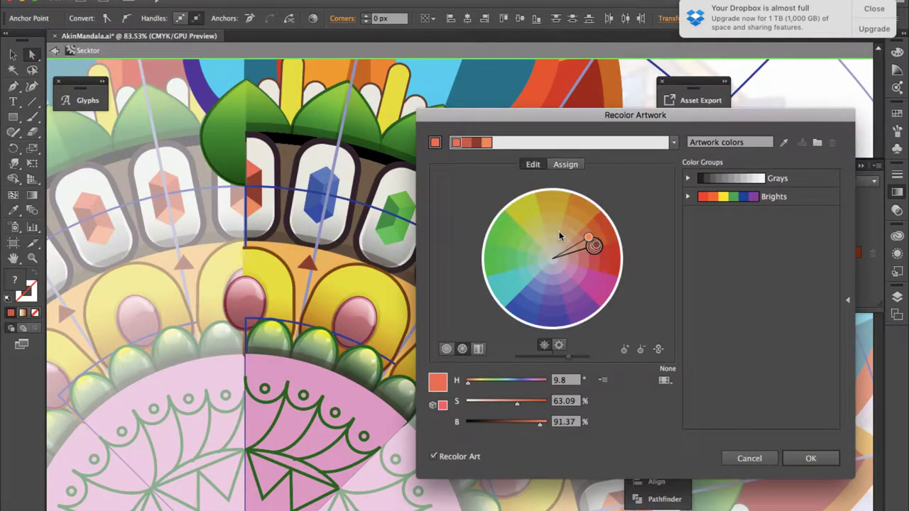
pyautogui.moveTo(595, 245); pyautogui.dragTo(525, 213)
pyautogui.moveTo(518, 119); pyautogui.dragTo(646, 90)
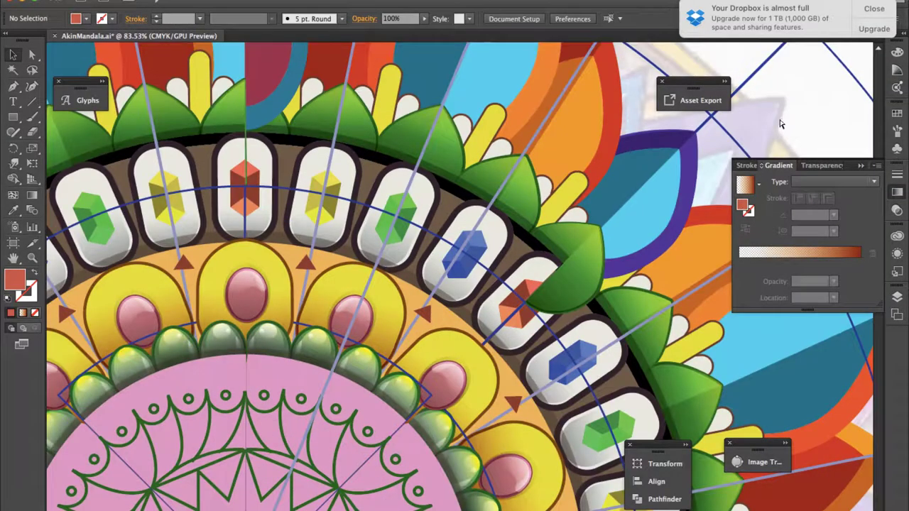
# Step: Zoom out to the whole mandala and save the file with Ctrl+S
pyautogui.hotkey('ctrl', '-')
pyautogui.hotkey('ctrl', '-')
pyautogui.hotkey('ctrl', '-')
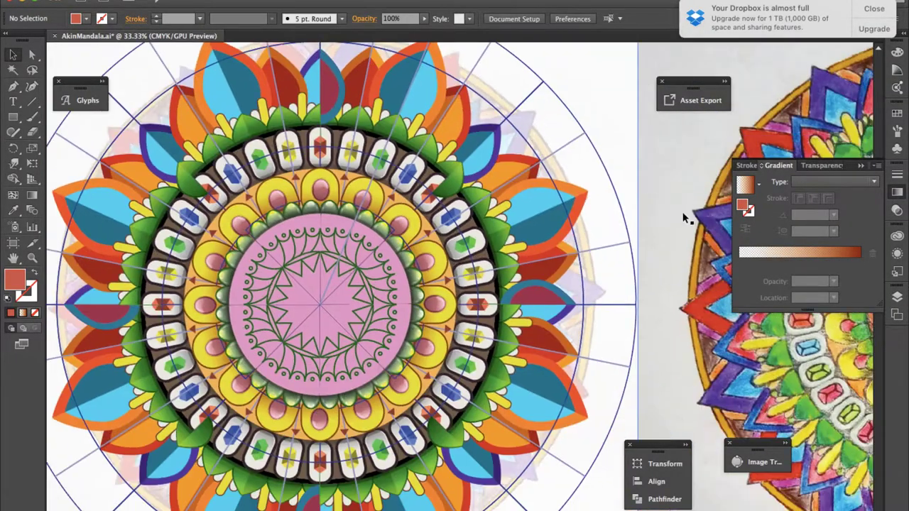
pyautogui.click(653, 183)
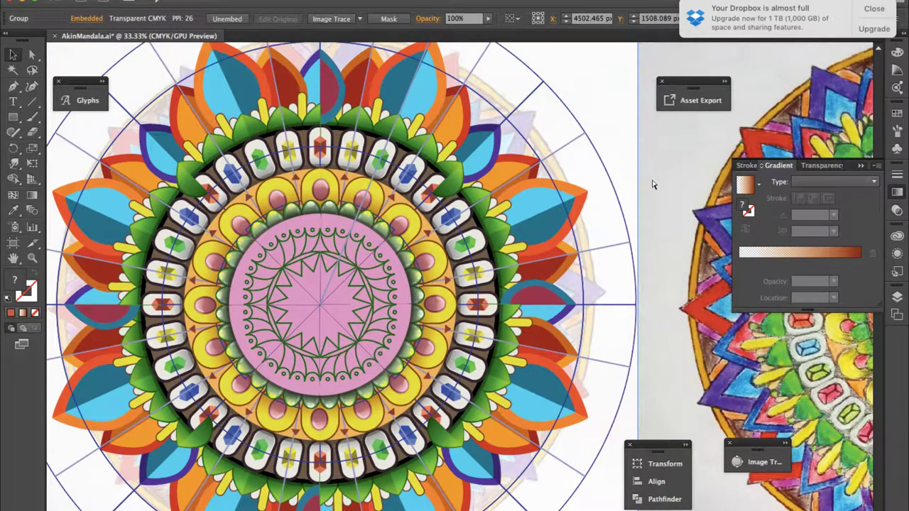
pyautogui.hotkey('ctrl', 's')
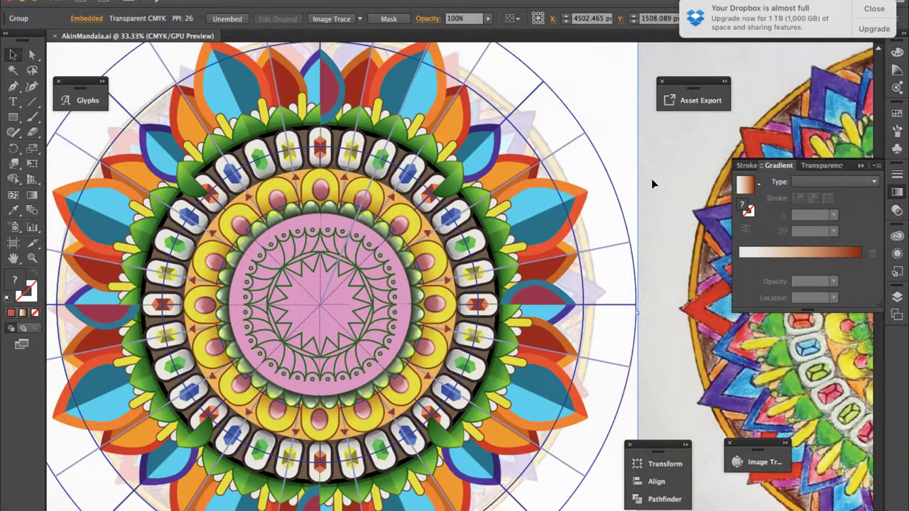
pyautogui.keyDown('alt'); pyautogui.scroll(3, 389, 220); pyautogui.keyUp('alt')
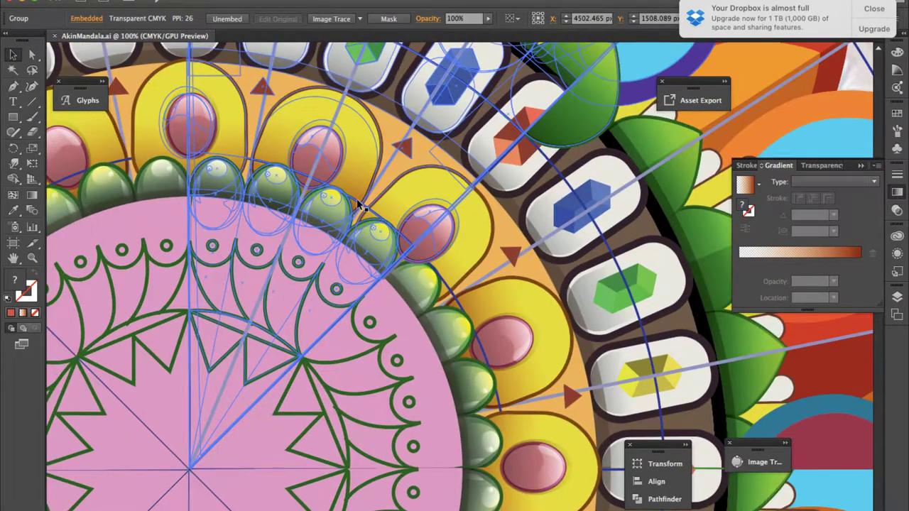
# Step: Isolate the sector, select the four green bubble shadings and enlarge them
pyautogui.click(328, 203)
pyautogui.doubleClick(328, 203)
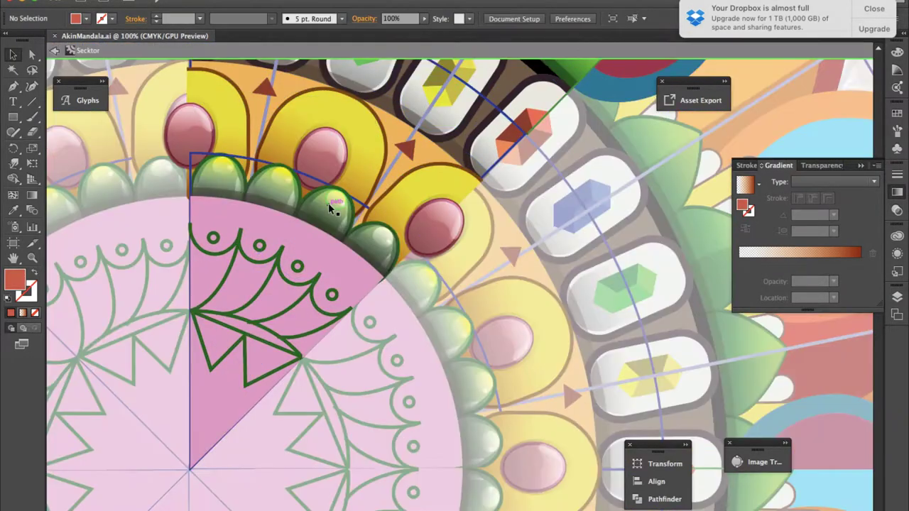
pyautogui.keyDown('alt'); pyautogui.scroll(2, 329, 204); pyautogui.keyUp('alt')
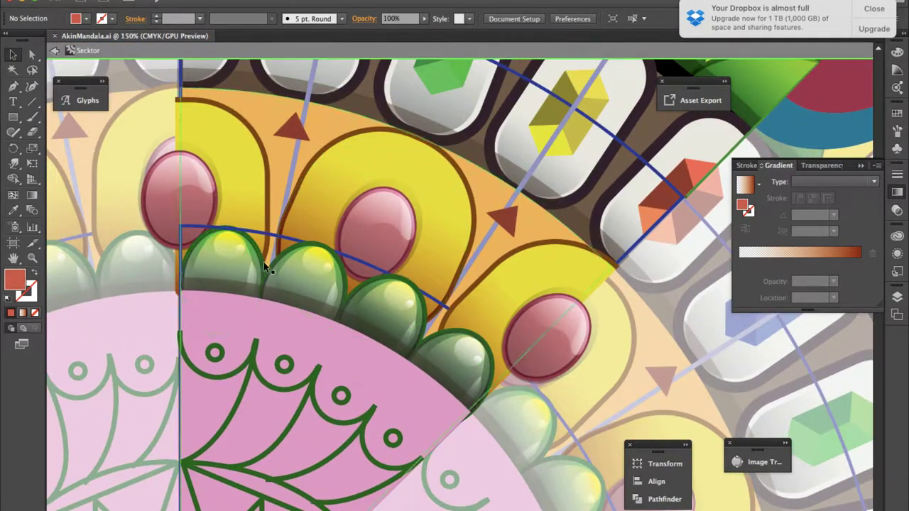
pyautogui.click(264, 263)
pyautogui.keyDown('shift'); pyautogui.click(408, 287); pyautogui.keyUp('shift')
pyautogui.keyDown('shift'); pyautogui.click(486, 346); pyautogui.keyUp('shift')
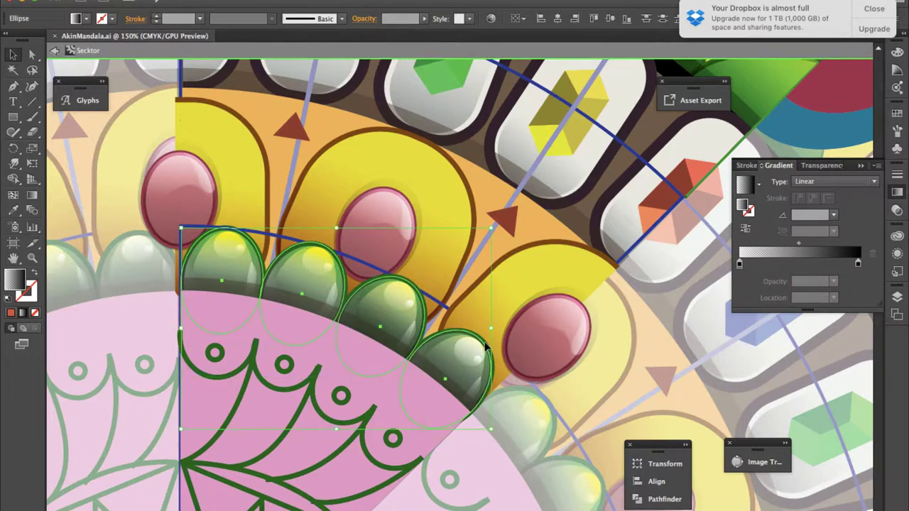
pyautogui.moveTo(489, 428); pyautogui.dragTo(497, 428)
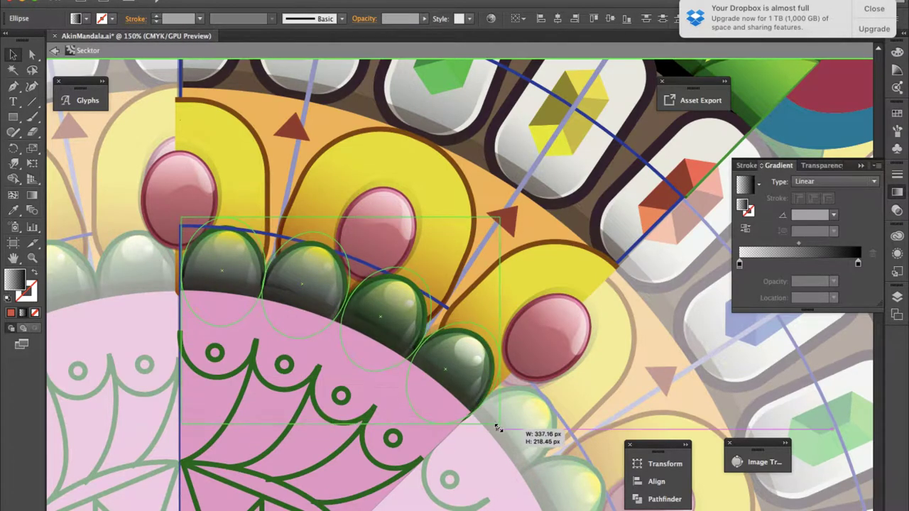
pyautogui.moveTo(497, 428); pyautogui.dragTo(509, 422)
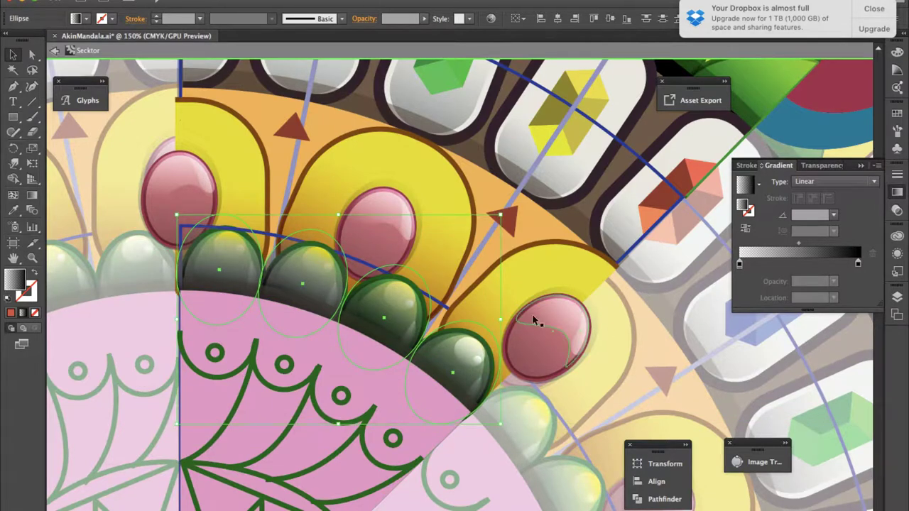
# Step: Redraw the shadings' gradient direction with the Gradient tool
pyautogui.press('g')
pyautogui.moveTo(413, 192); pyautogui.dragTo(298, 463)
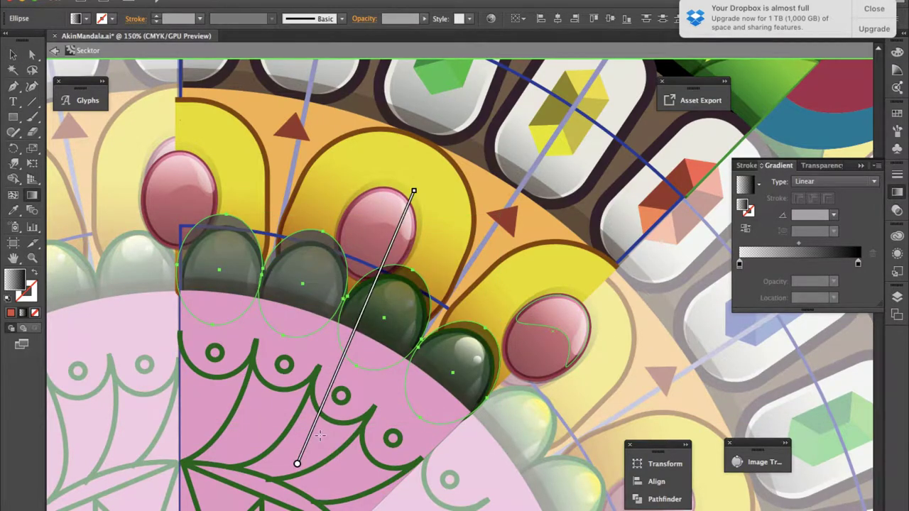
pyautogui.moveTo(413, 190); pyautogui.dragTo(402, 216)
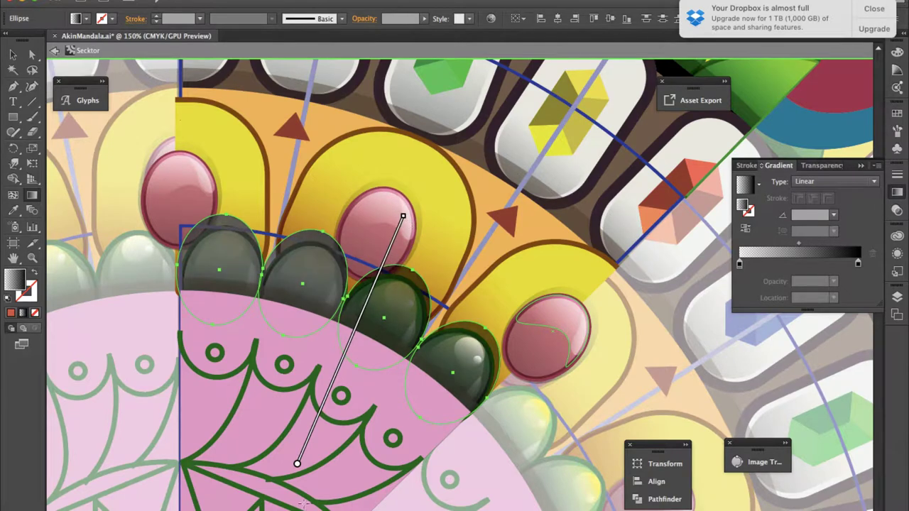
pyautogui.moveTo(297, 464); pyautogui.dragTo(337, 381)
pyautogui.press('v')
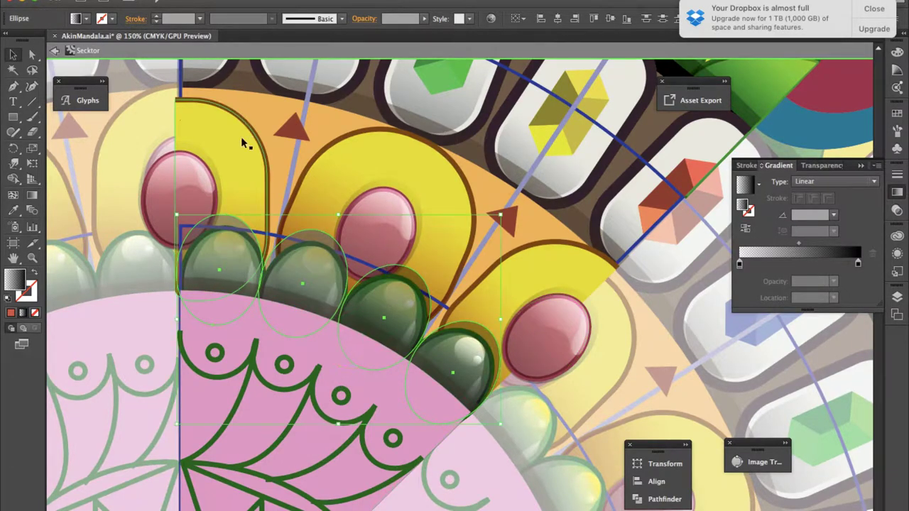
# Step: Ungroup the bubble shadings and rotate each to follow the curve
pyautogui.hotkey('ctrl', 'z')
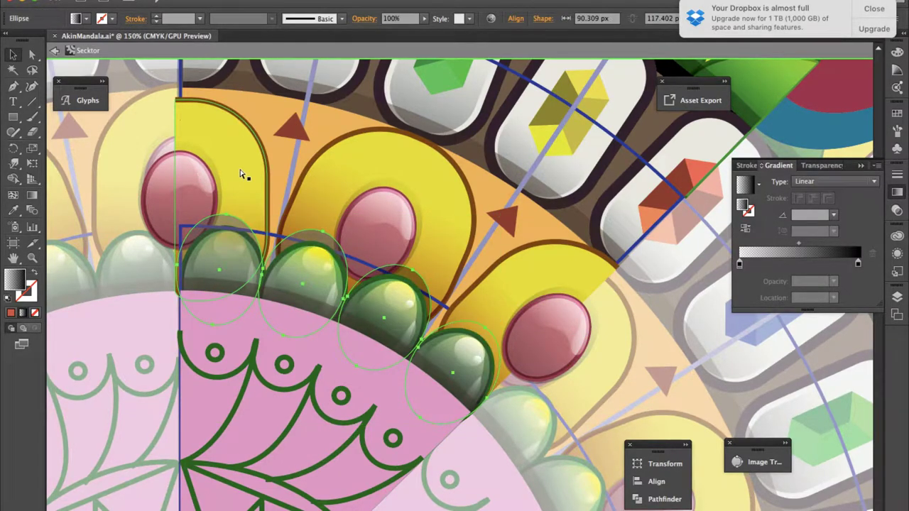
pyautogui.click(217, 265)
pyautogui.rightClick(221, 252)
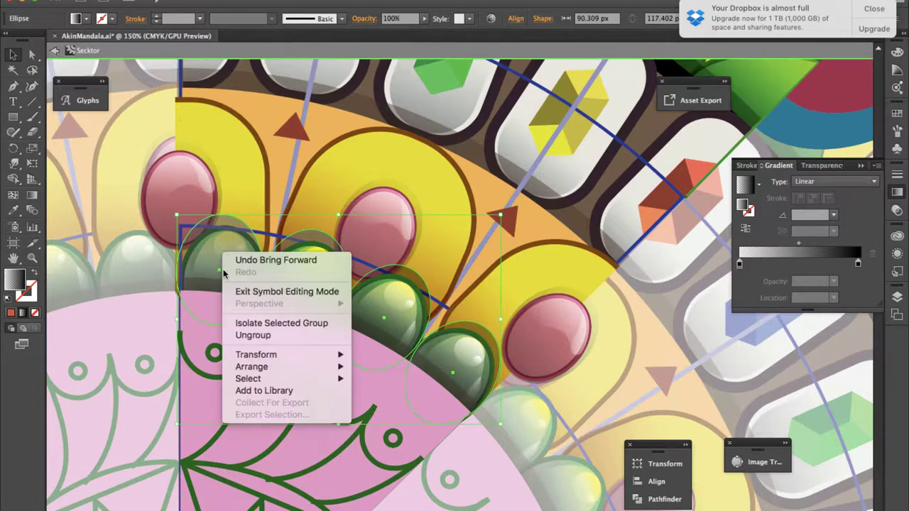
pyautogui.click(249, 345)
pyautogui.click(224, 227)
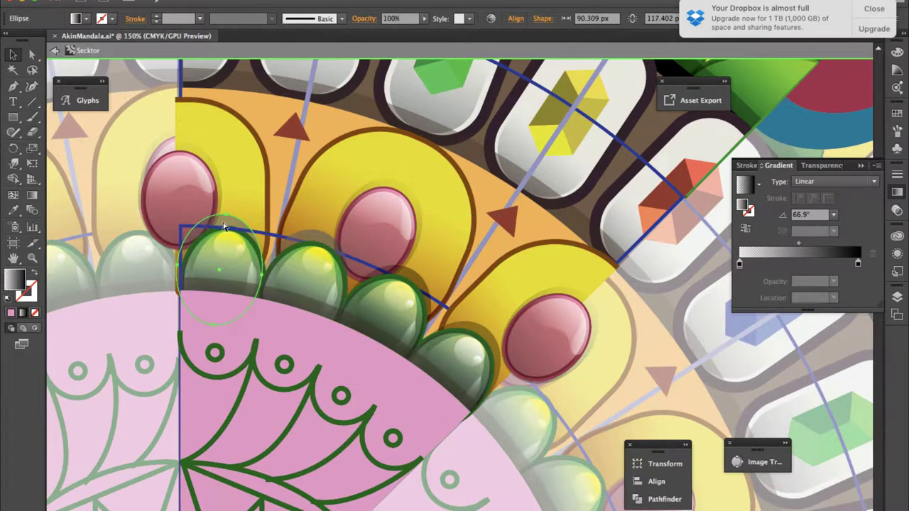
pyautogui.moveTo(224, 227); pyautogui.dragTo(398, 266)
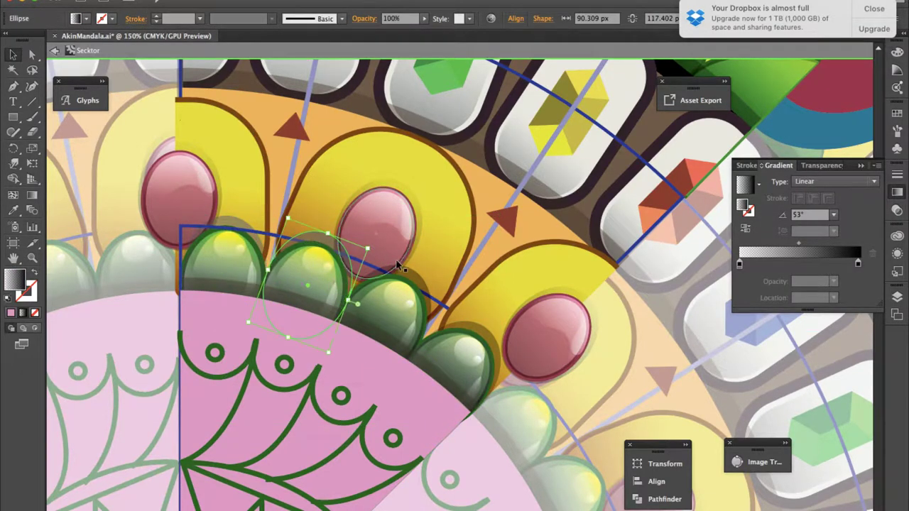
pyautogui.moveTo(312, 284); pyautogui.dragTo(462, 369)
pyautogui.moveTo(481, 326); pyautogui.dragTo(482, 326)
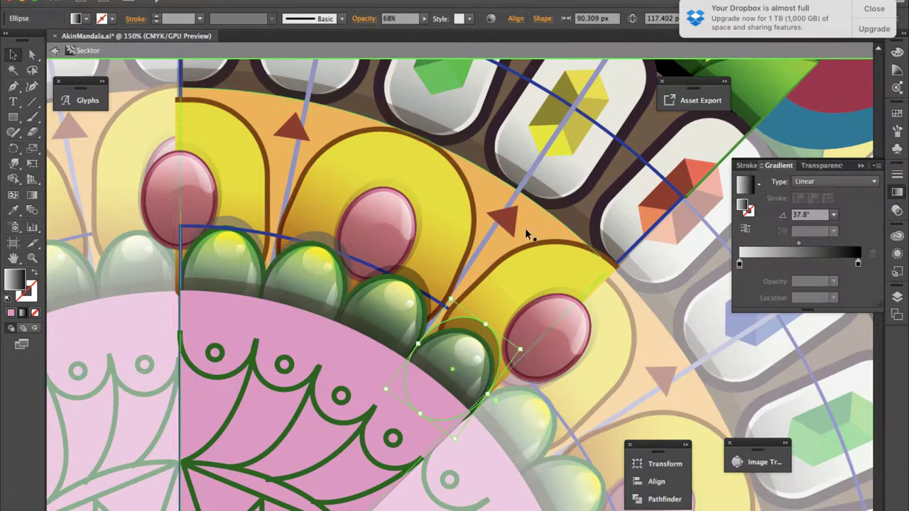
# Step: Set all four bubble shadings to 33% opacity, then deselect
pyautogui.keyDown('shift'); pyautogui.click(406, 267); pyautogui.keyUp('shift')
pyautogui.keyDown('shift'); pyautogui.click(316, 231); pyautogui.keyUp('shift')
pyautogui.keyDown('shift'); pyautogui.click(224, 256); pyautogui.keyUp('shift')
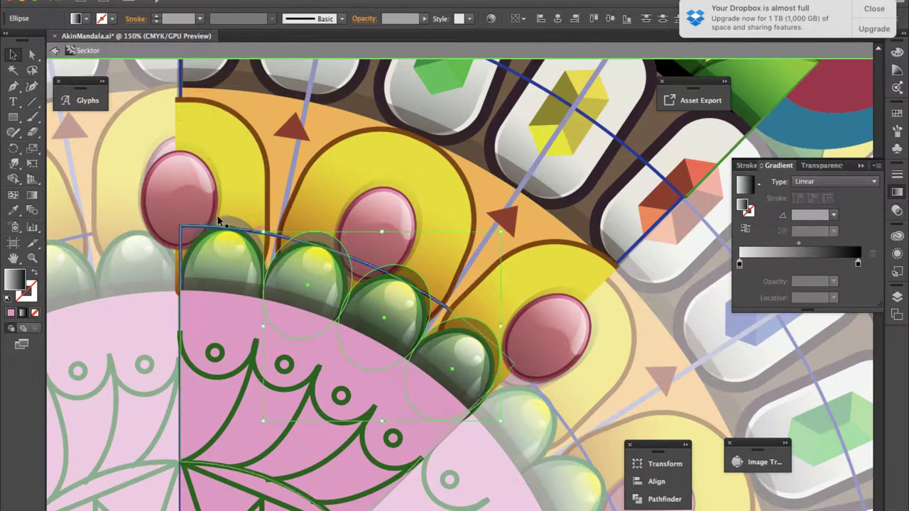
pyautogui.click(896, 211)
pyautogui.click(873, 182)
pyautogui.moveTo(860, 193); pyautogui.dragTo(838, 194)
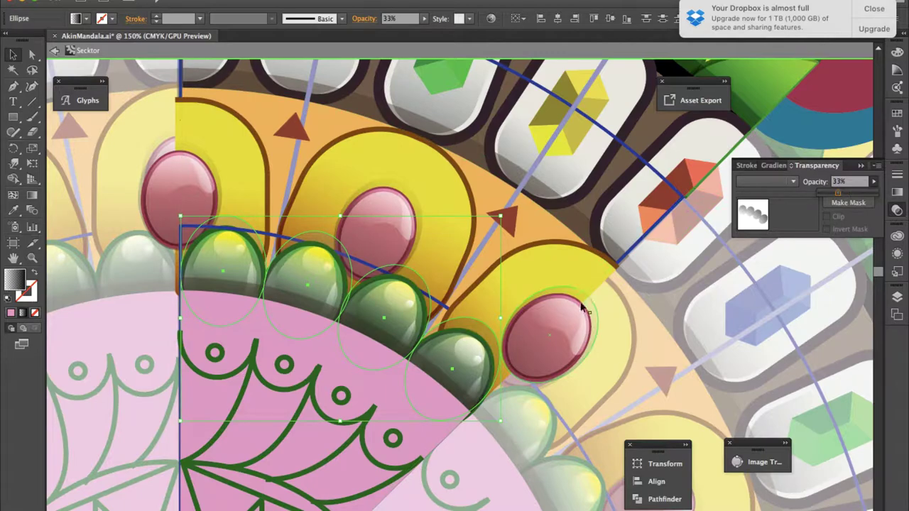
pyautogui.hotkey('ctrl', 'shift', 'a')
pyautogui.hotkey('ctrl', '-')
pyautogui.hotkey('ctrl', '-')
pyautogui.hotkey('ctrl', '-')
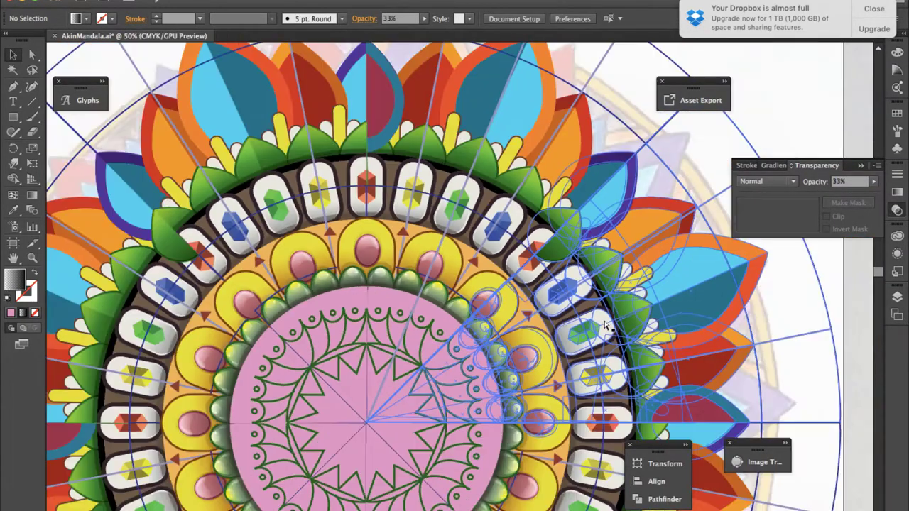
pyautogui.hotkey('ctrl', '-')
# Step: Isolate the sector and give the small green circle a brown outline with no fill
pyautogui.click(735, 308)
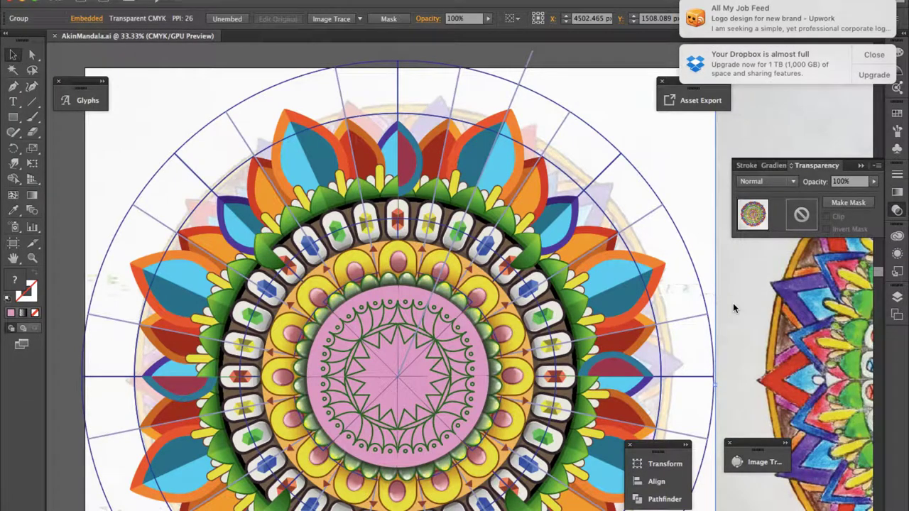
pyautogui.hotkey('ctrl', '1')
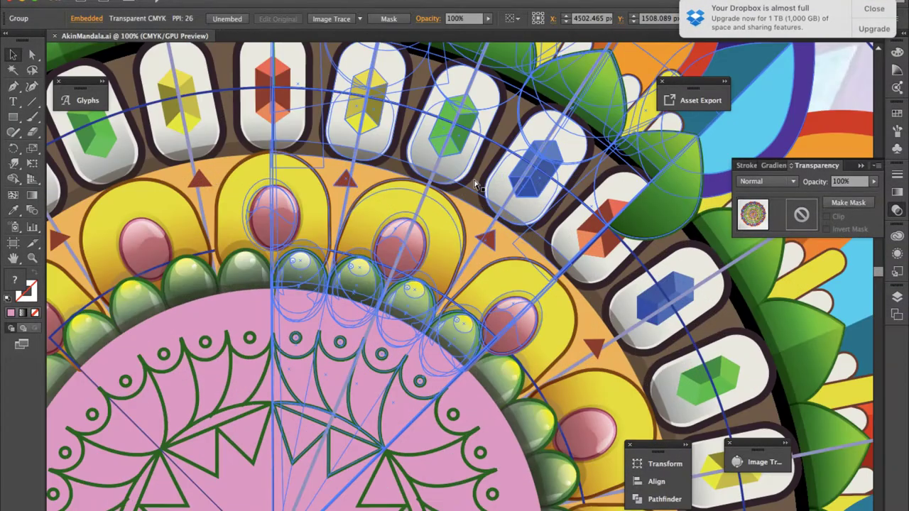
pyautogui.doubleClick(345, 339)
pyautogui.click(346, 339)
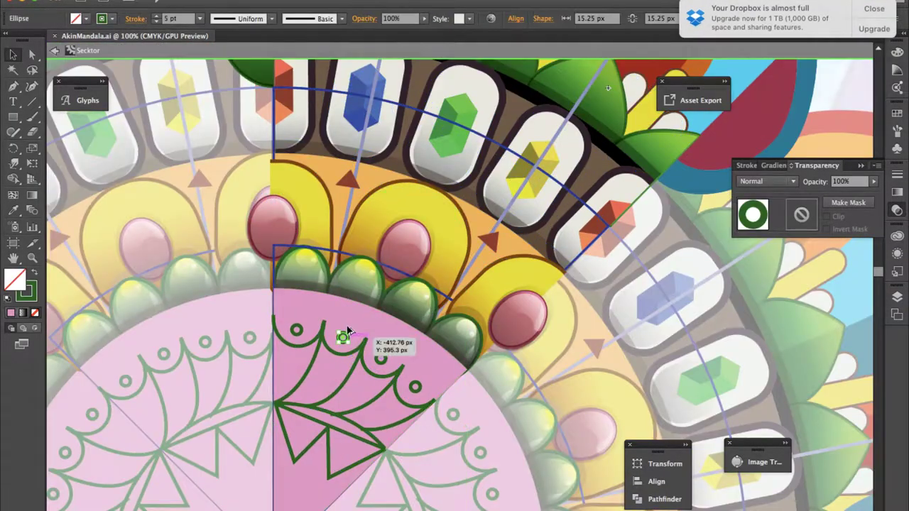
pyautogui.click(340, 181)
pyautogui.scroll(3, 349, 181)
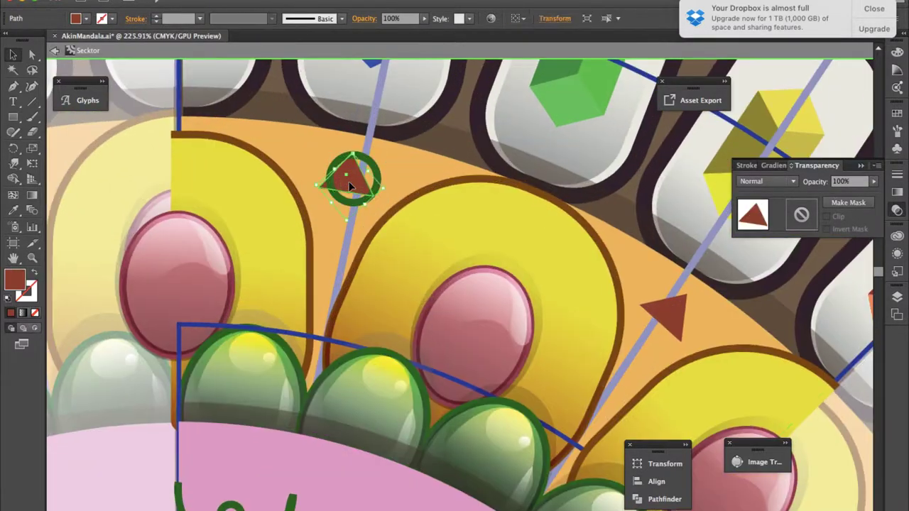
pyautogui.press('Delete')
pyautogui.press('i')
pyautogui.click(419, 197)
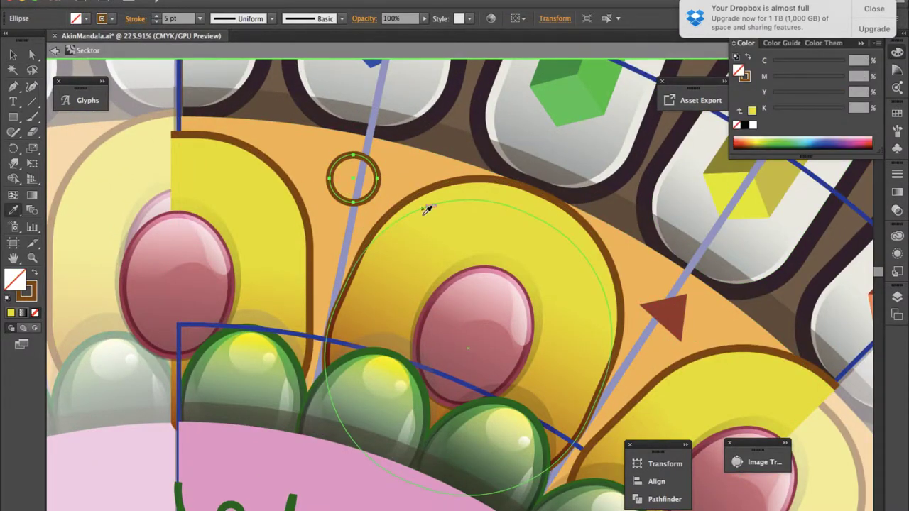
pyautogui.press('v')
pyautogui.click(659, 309)
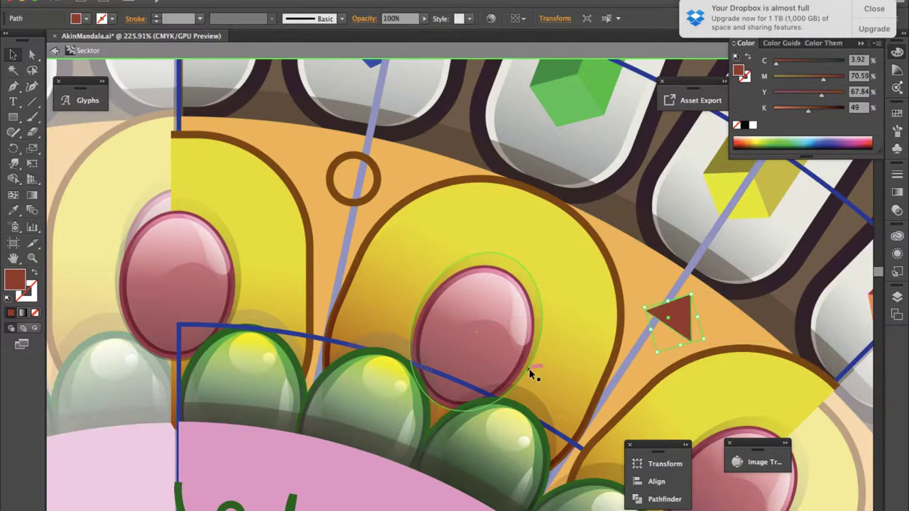
# Step: Eyedrop the brown outline style onto the red triangle, then zoom out
pyautogui.press('i')
pyautogui.click(330, 178)
pyautogui.press('v')
pyautogui.hotkey('ctrl', '-')
pyautogui.hotkey('ctrl', '-')
pyautogui.hotkey('ctrl', '-')
pyautogui.hotkey('ctrl', 'shift', 'a')
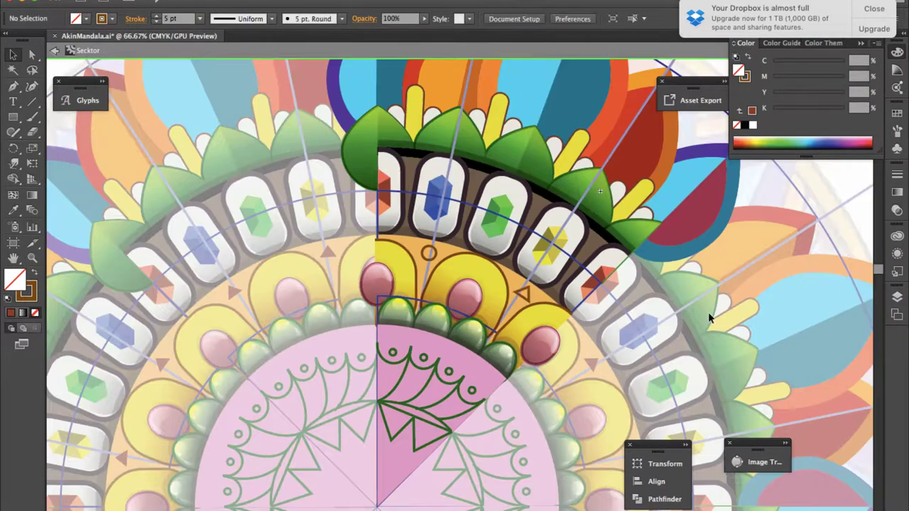
pyautogui.hotkey('ctrl', '-')
# Step: Minimize the Skype chat window and zoom back in on the mandala
pyautogui.hotkey('ctrl', '-')
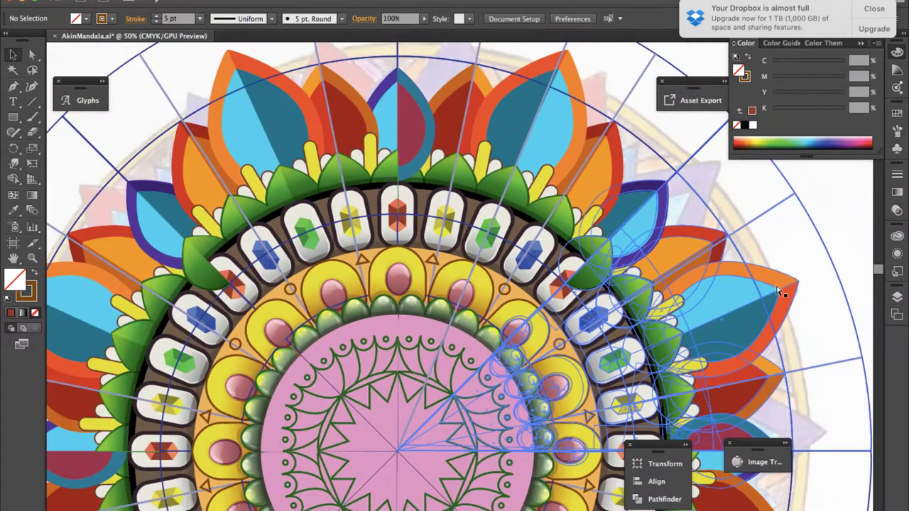
pyautogui.hotkey('ctrl', '-')
pyautogui.hotkey('ctrl', '-')
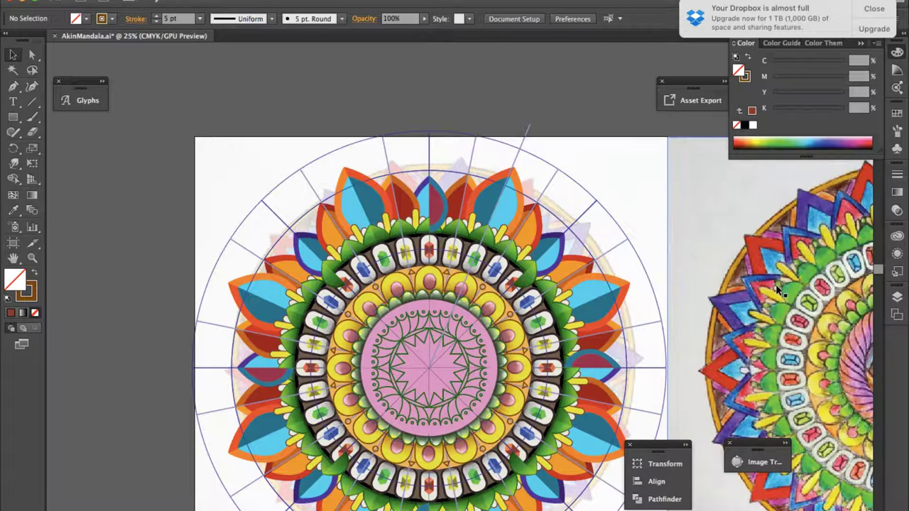
pyautogui.moveTo(787, 505)
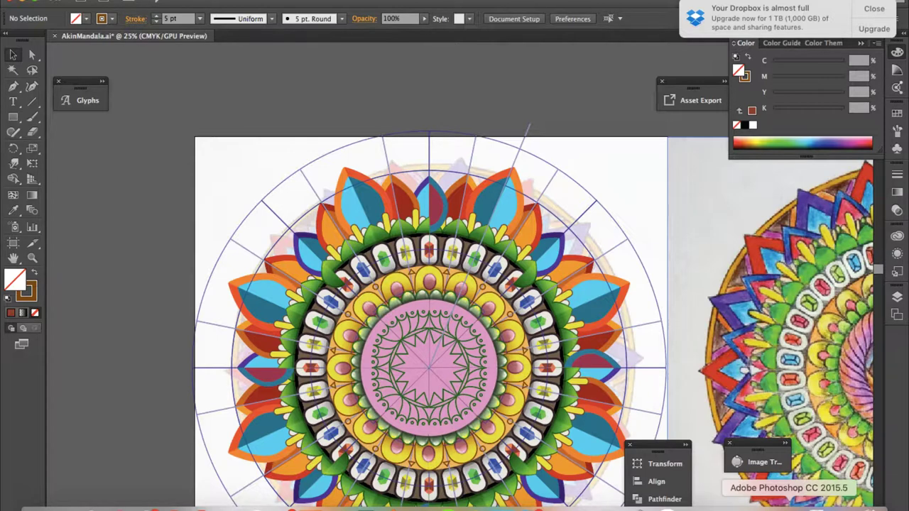
pyautogui.click(496, 500)
pyautogui.click(99, 177)
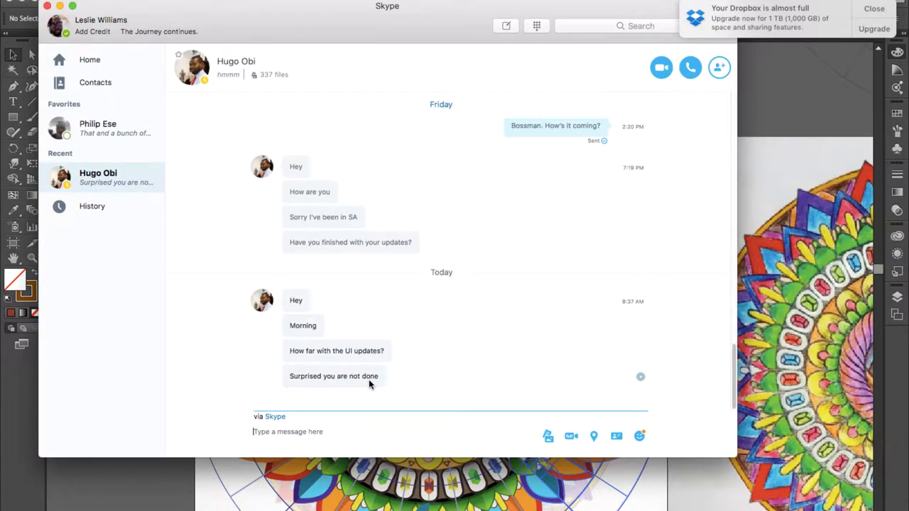
pyautogui.press('super+m')
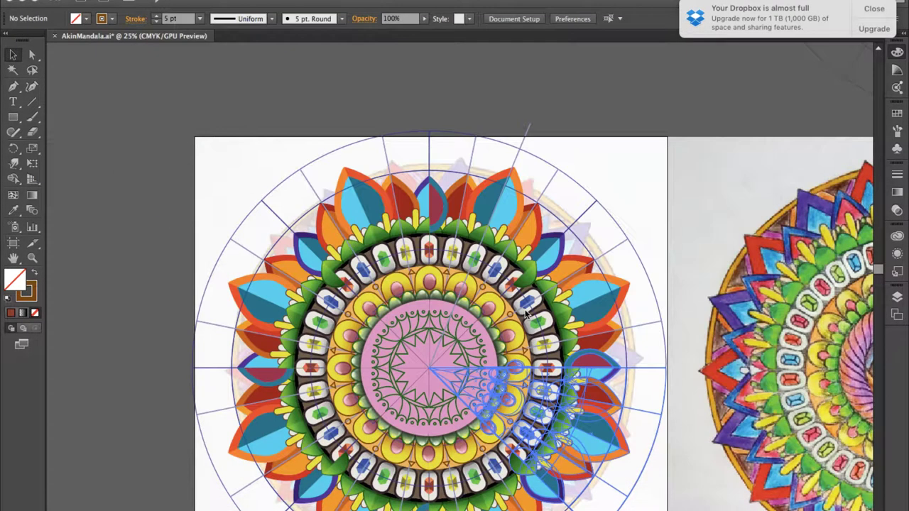
pyautogui.press('super+equal')
pyautogui.press('super+equal')
pyautogui.press('super+equal')
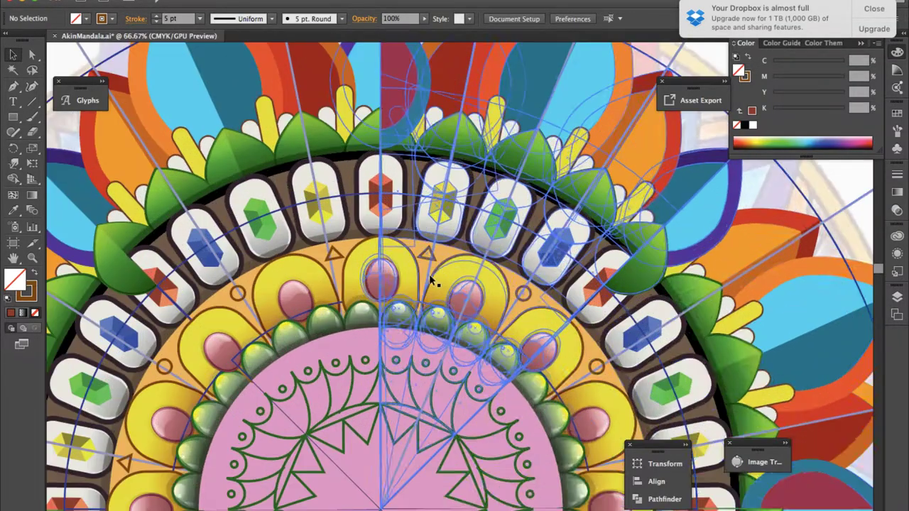
# Step: Isolate the sector and draw a rectangle over the central leaf's right half
pyautogui.doubleClick(389, 116)
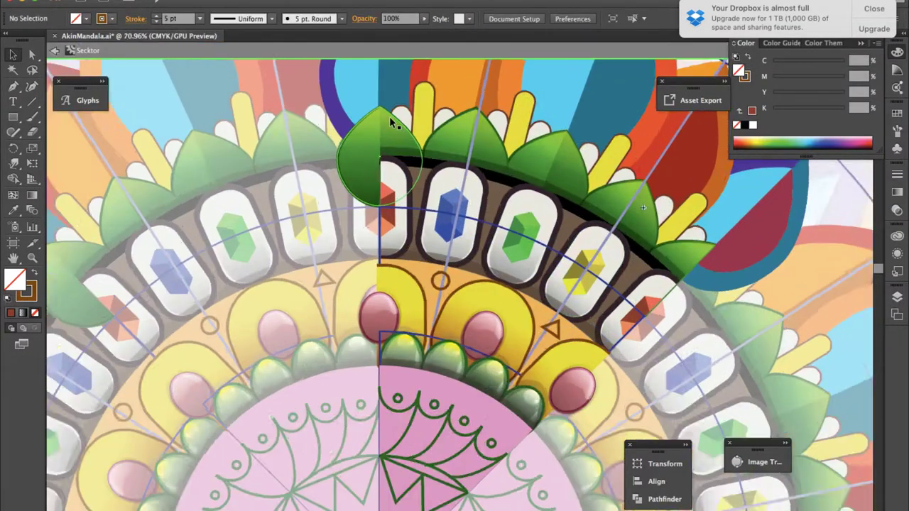
pyautogui.scroll(4, 388, 116)
pyautogui.click(380, 228)
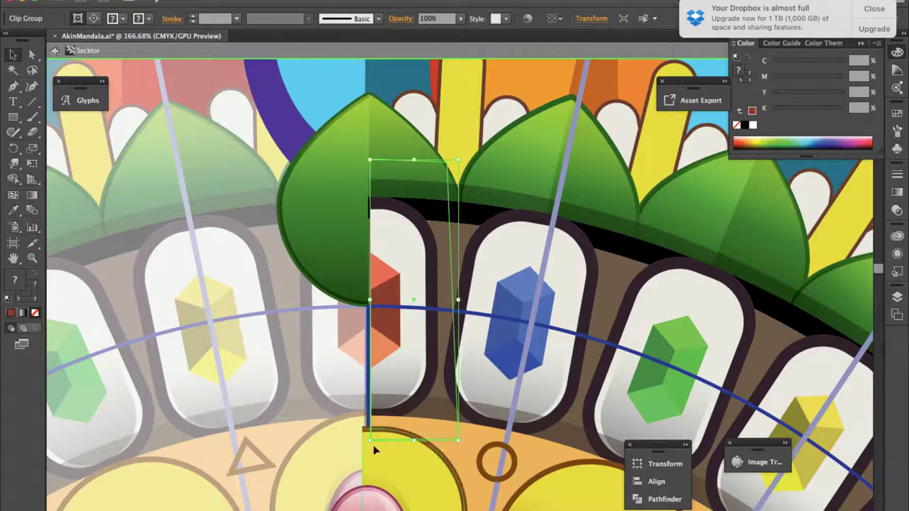
pyautogui.scroll(3, 438, 340)
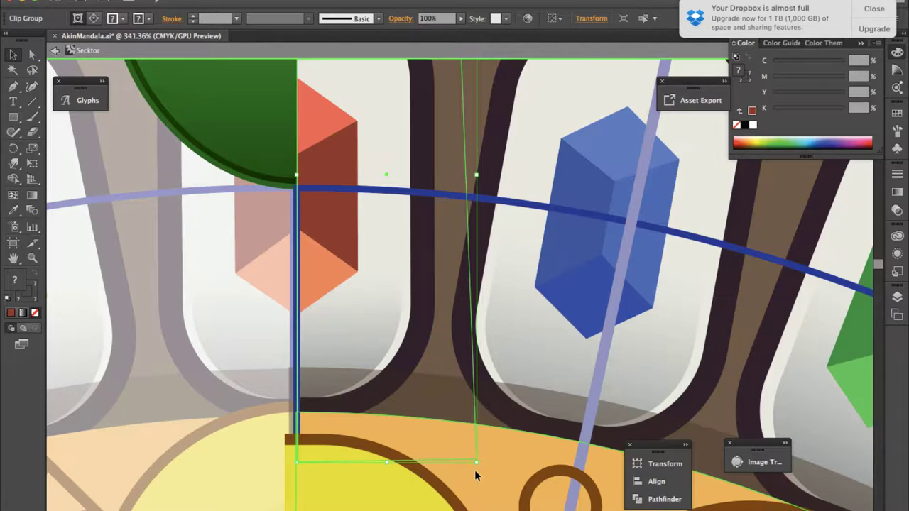
pyautogui.scroll(5, 423, 323)
pyautogui.press('m')
pyautogui.moveTo(342, 69); pyautogui.dragTo(538, 230)
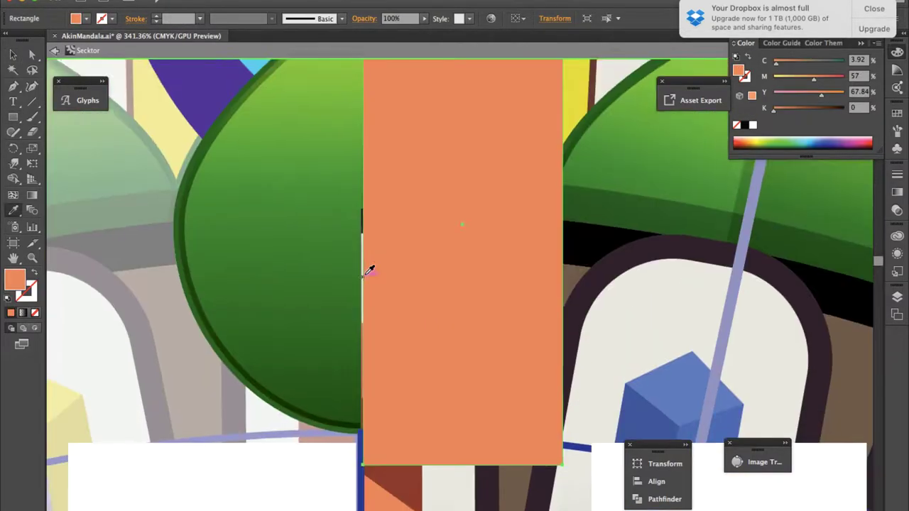
pyautogui.moveTo(367, 266); pyautogui.dragTo(355, 297)
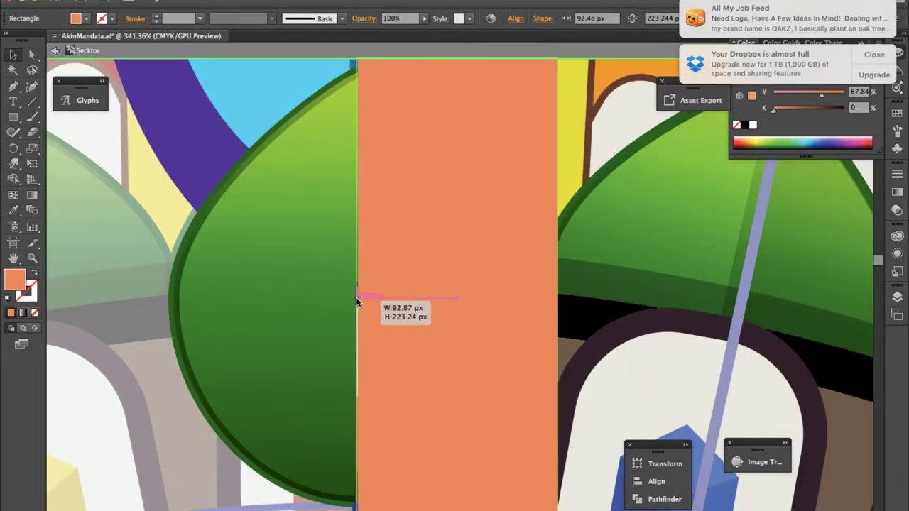
# Step: Clip the leaf to the rectangle with Ctrl+7 and exit isolation to the full mandala
pyautogui.keyDown('shift'); pyautogui.click(327, 330); pyautogui.keyUp('shift')
pyautogui.hotkey('ctrl', '7')
pyautogui.click(400, 396)
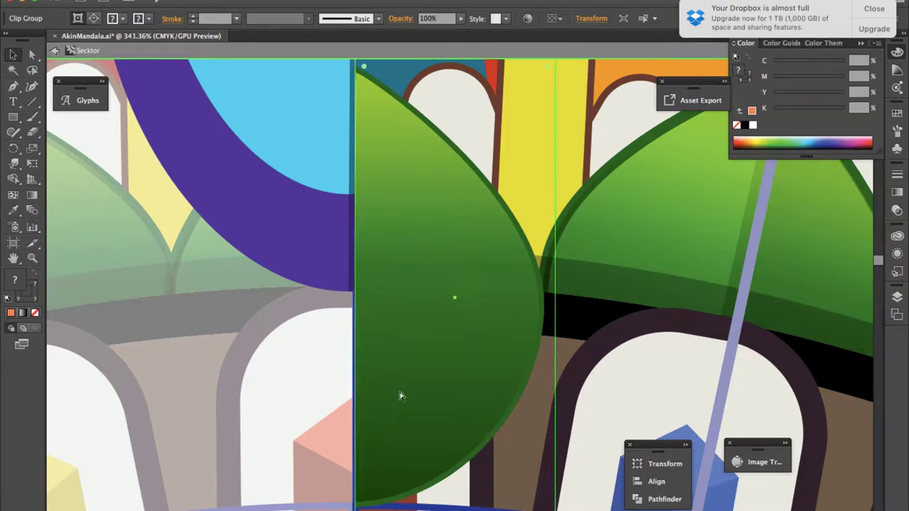
pyautogui.hotkey('ctrl', '-')
pyautogui.hotkey('ctrl', '-')
pyautogui.hotkey('ctrl', '-')
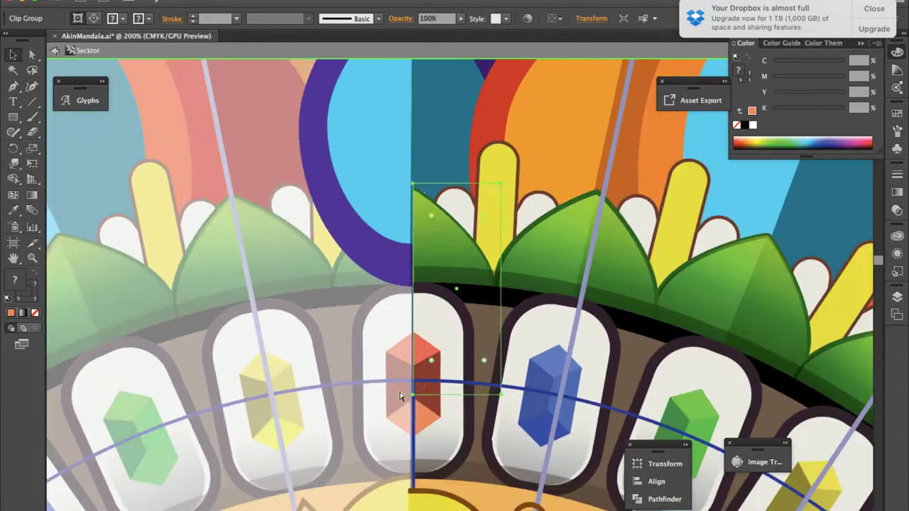
pyautogui.hotkey('ctrl', '-')
pyautogui.hotkey('ctrl', '-')
pyautogui.doubleClick(783, 214)
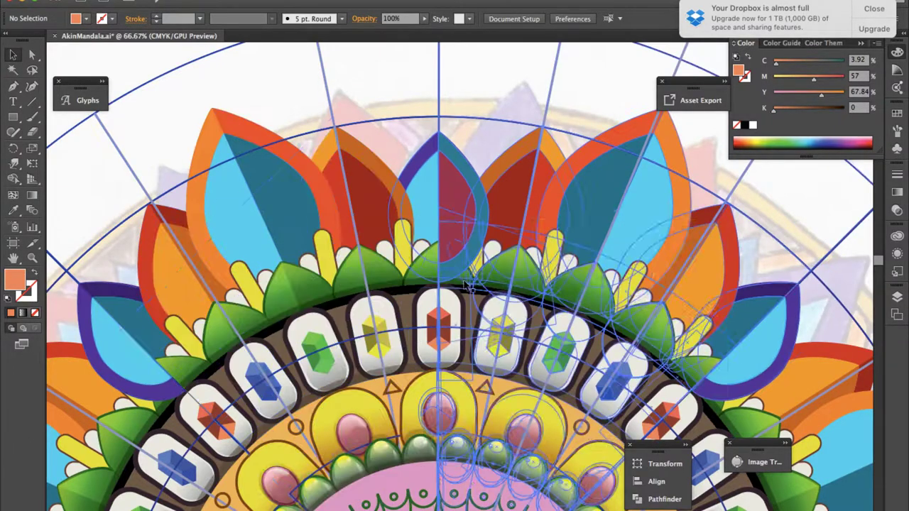
# Step: Zoom out and enter the top-right mandala sector symbol for editing
pyautogui.doubleClick(681, 319)
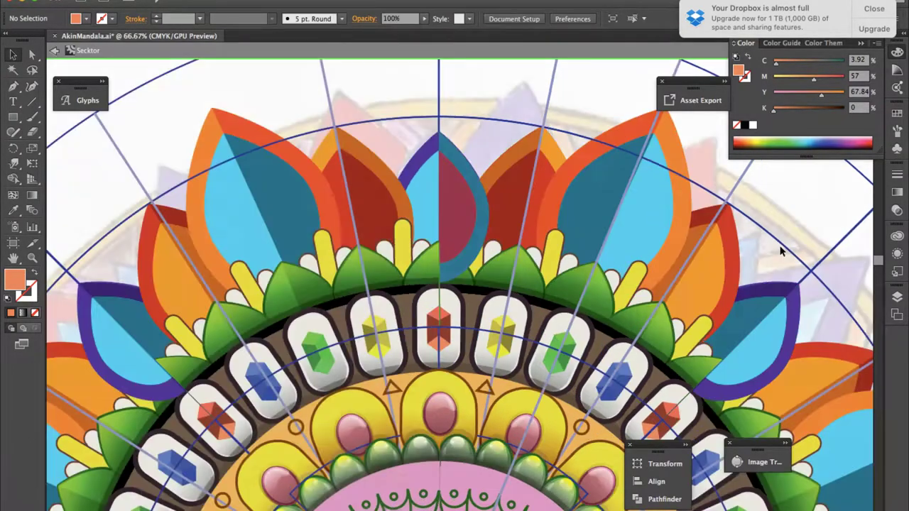
pyautogui.doubleClick(781, 250)
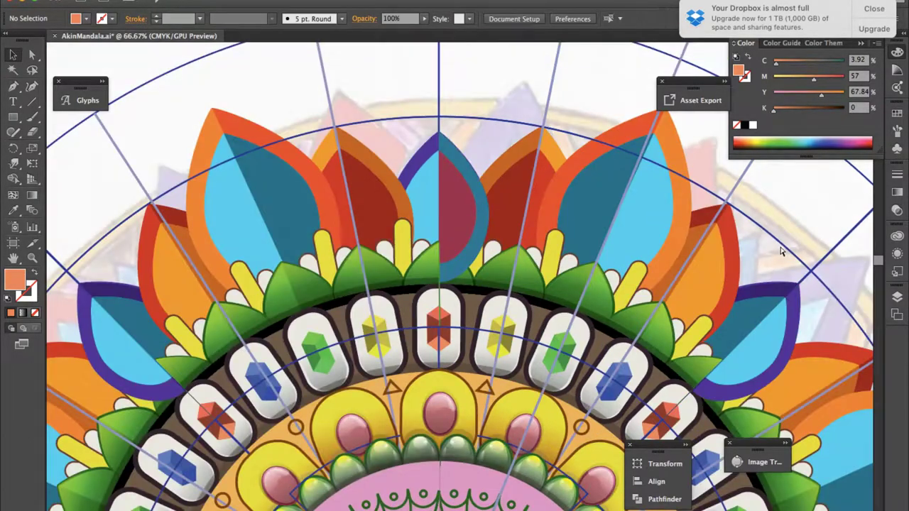
pyautogui.hotkey('ctrl', '-')
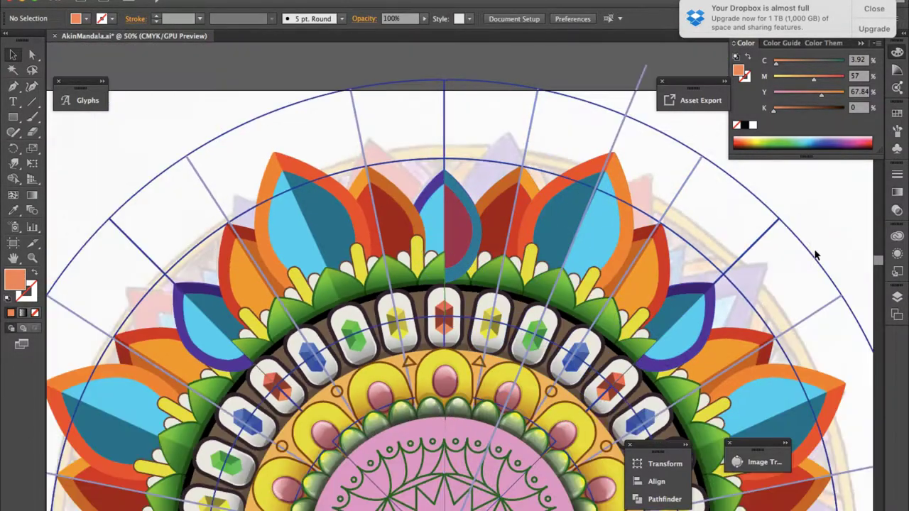
pyautogui.scroll(-3, 552, 243)
pyautogui.click(472, 191)
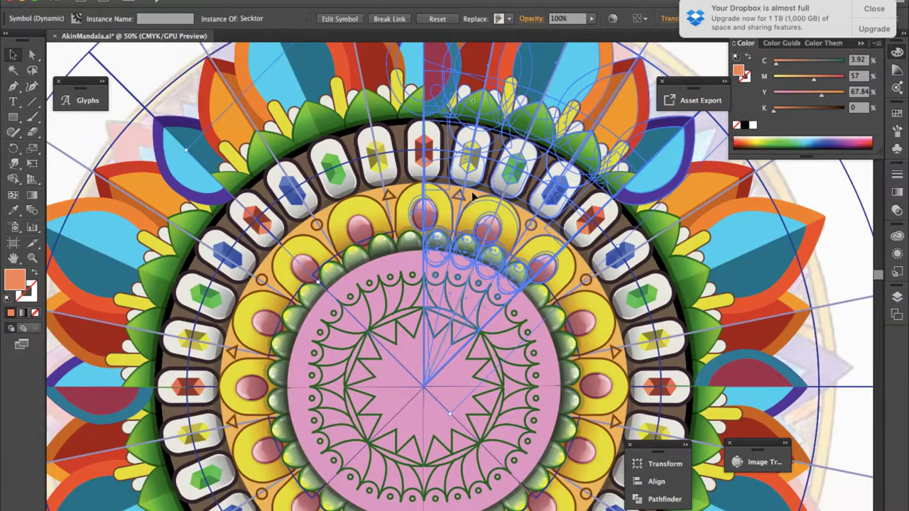
pyautogui.doubleClick(472, 191)
pyautogui.scroll(5, 472, 192)
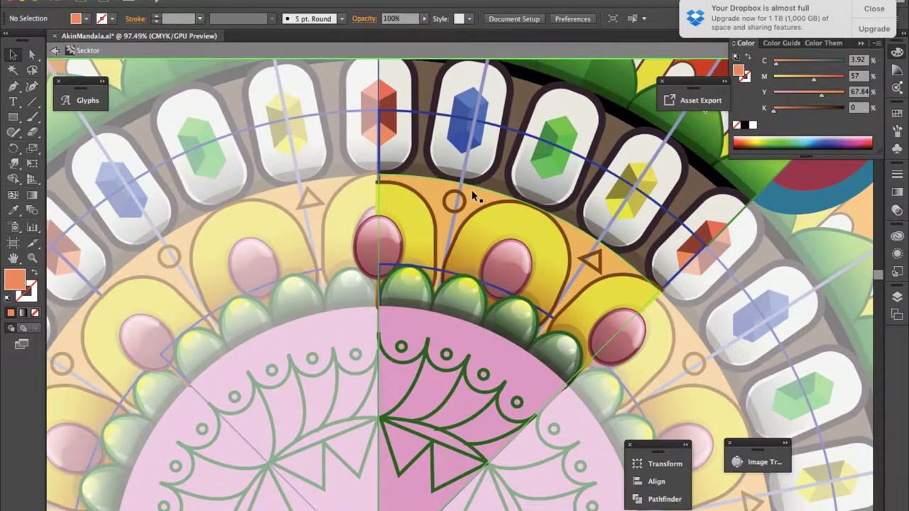
# Step: Select the orange band behind the yellow petals with Direct Selection
pyautogui.click(472, 192)
pyautogui.moveTo(548, 175); pyautogui.dragTo(653, 183)
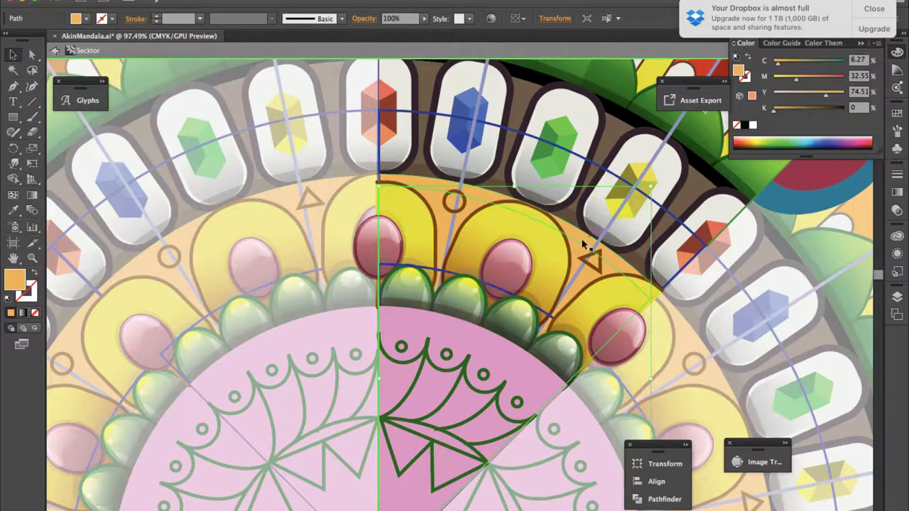
pyautogui.press('a')
pyautogui.click(650, 301)
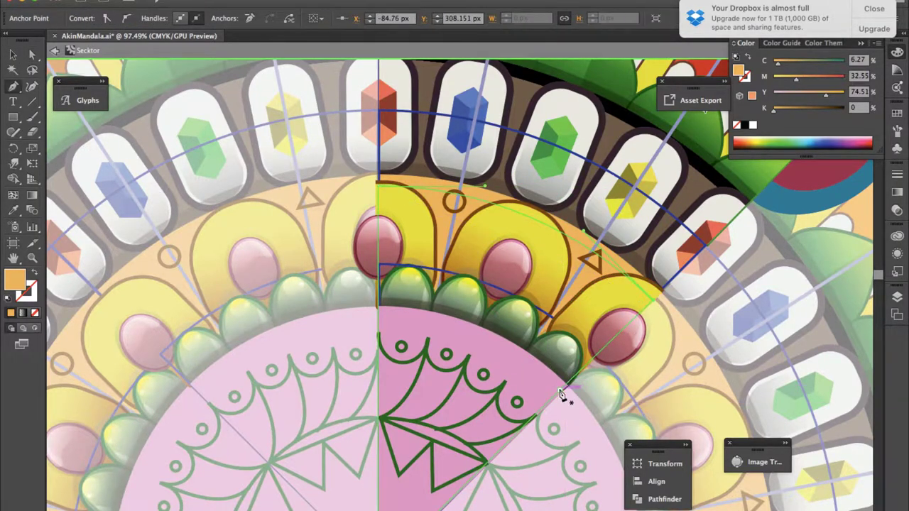
pyautogui.press('p')
pyautogui.scroll(3, 563, 422)
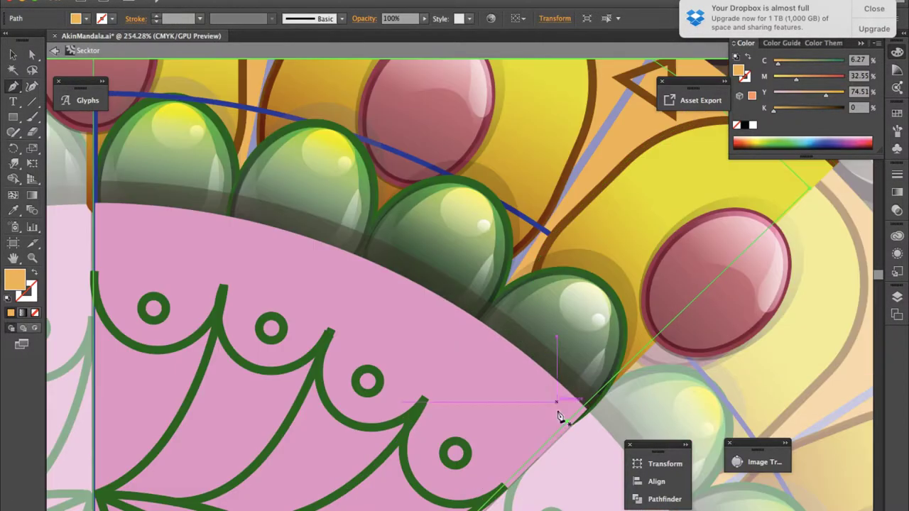
pyautogui.press('a')
pyautogui.scroll(-5, 596, 394)
# Step: Darken the orange band to C 6.27, M 49, Y 74.51, K 13 and exit the sector
pyautogui.click(519, 205)
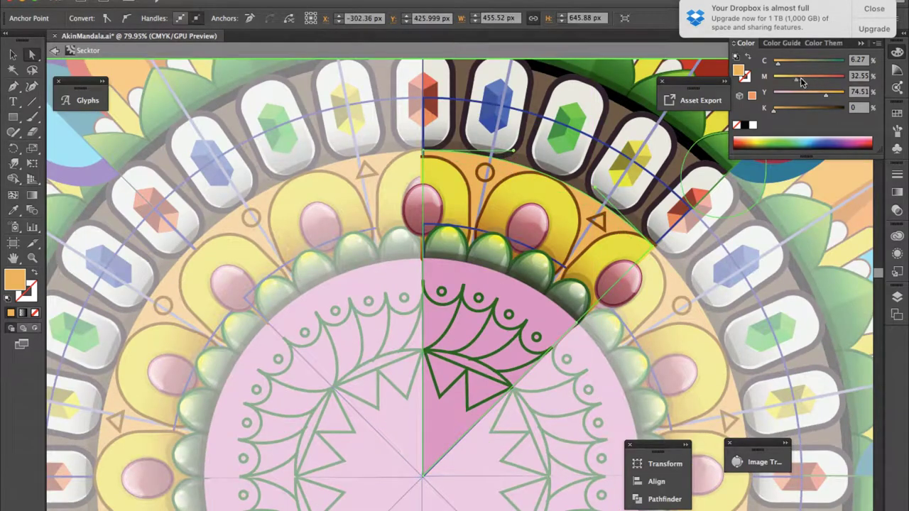
pyautogui.moveTo(773, 110); pyautogui.dragTo(783, 110)
pyautogui.moveTo(795, 79); pyautogui.dragTo(807, 79)
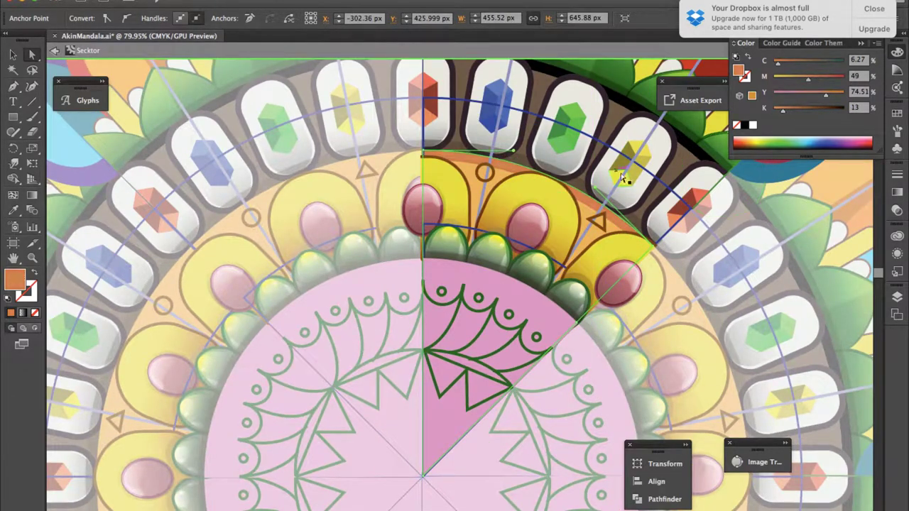
pyautogui.press('v')
pyautogui.doubleClick(715, 271)
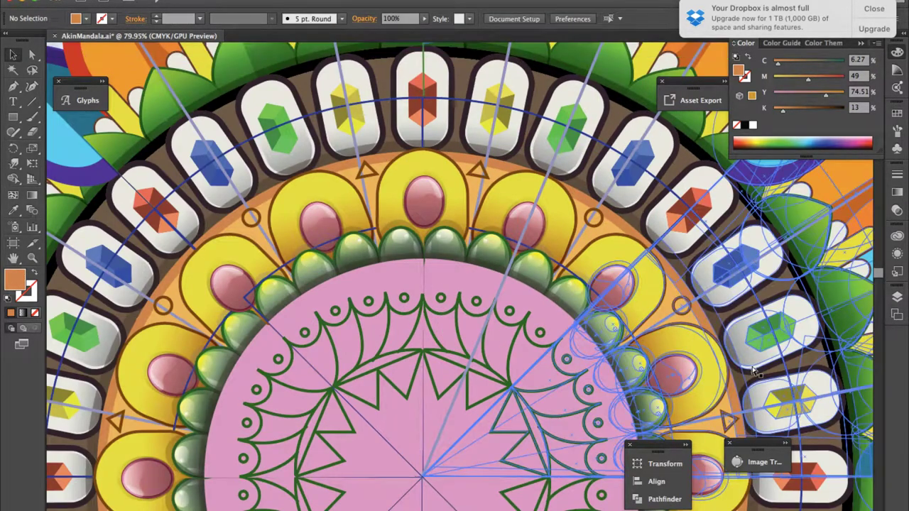
# Step: Enter the top sector and add a small circle between the yellow petals
pyautogui.hotkey('ctrl', '-')
pyautogui.hotkey('ctrl', '-')
pyautogui.hotkey('ctrl', '-')
pyautogui.hotkey('ctrl', '-')
pyautogui.click(707, 203)
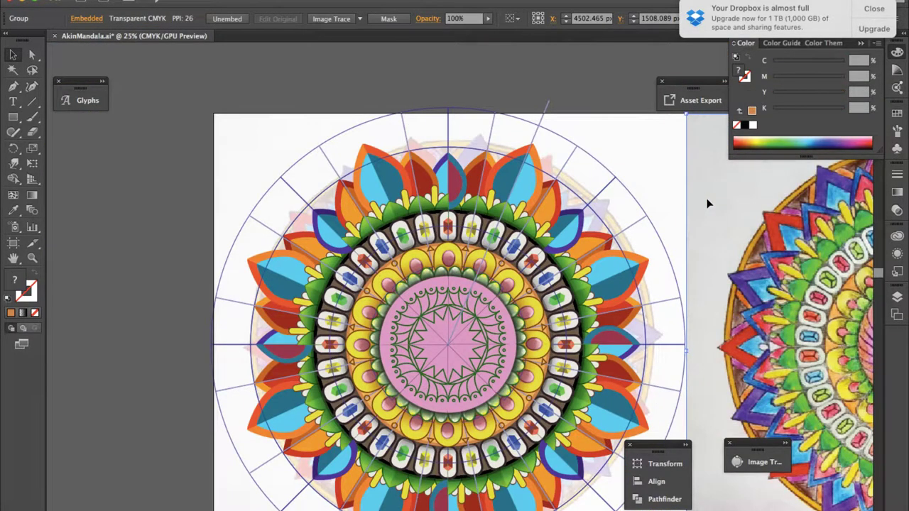
pyautogui.click(488, 234)
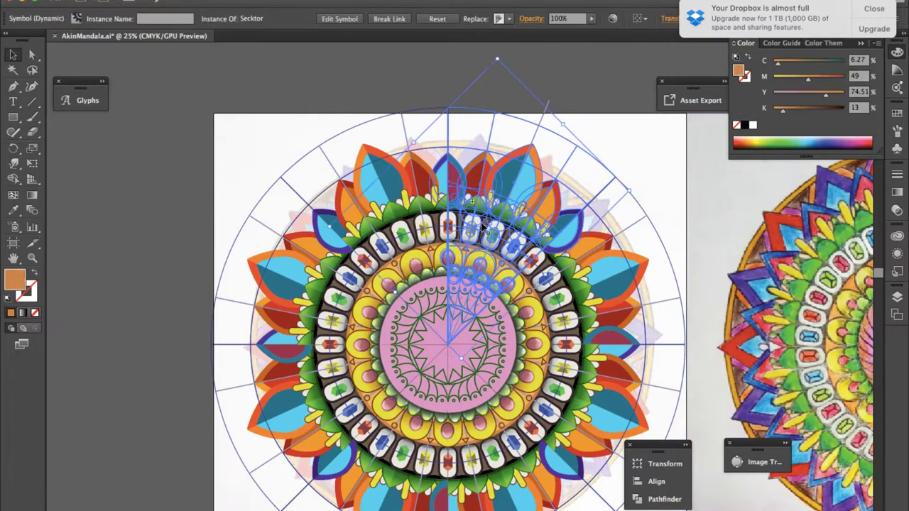
pyautogui.doubleClick(488, 232)
pyautogui.hotkey('ctrl', '+')
pyautogui.hotkey('ctrl', '+')
pyautogui.hotkey('ctrl', '+')
pyautogui.hotkey('ctrl', '+')
pyautogui.click(490, 144)
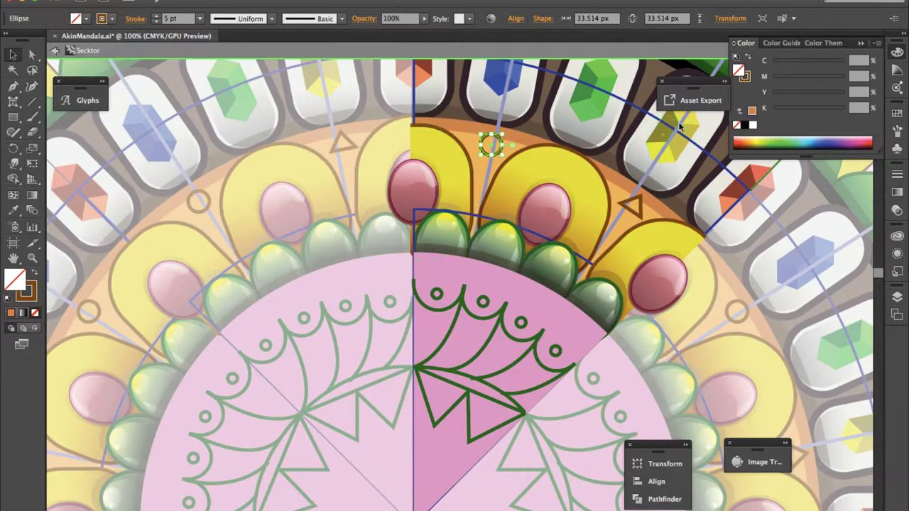
# Step: Fill the small circle cyan and remove its outline
pyautogui.click(738, 69)
pyautogui.moveTo(773, 61); pyautogui.dragTo(855, 60)
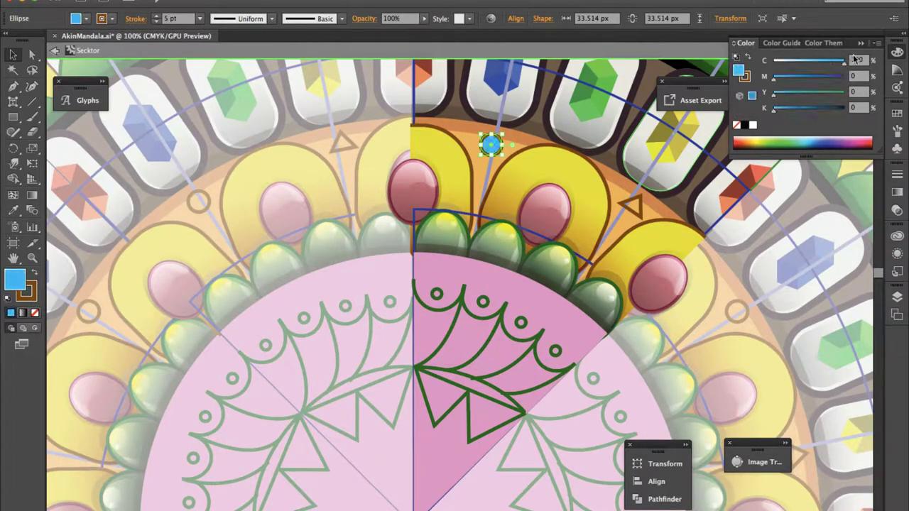
pyautogui.scroll(5, 510, 135)
pyautogui.press('x')
pyautogui.press('/')
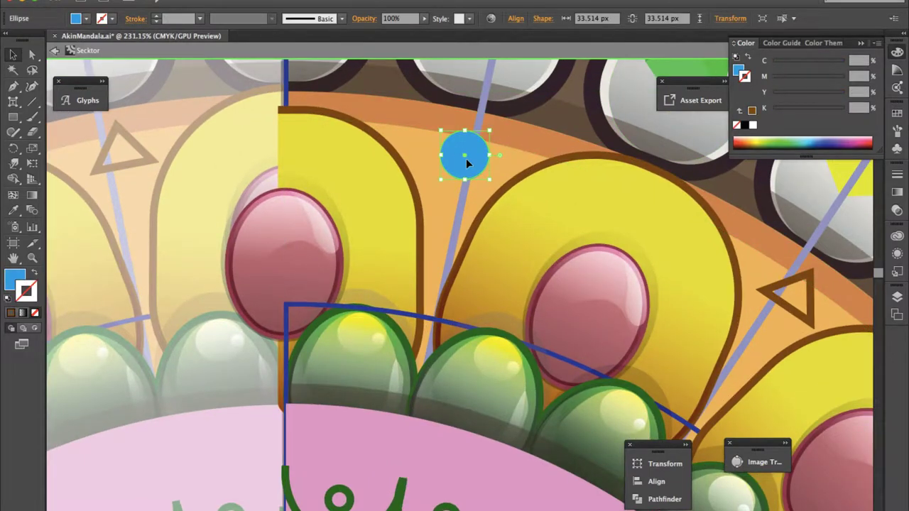
pyautogui.moveTo(466, 158); pyautogui.dragTo(467, 173)
# Step: Reshape the curve inside the blue circle by nudging its anchor points
pyautogui.press('a')
pyautogui.click(487, 154)
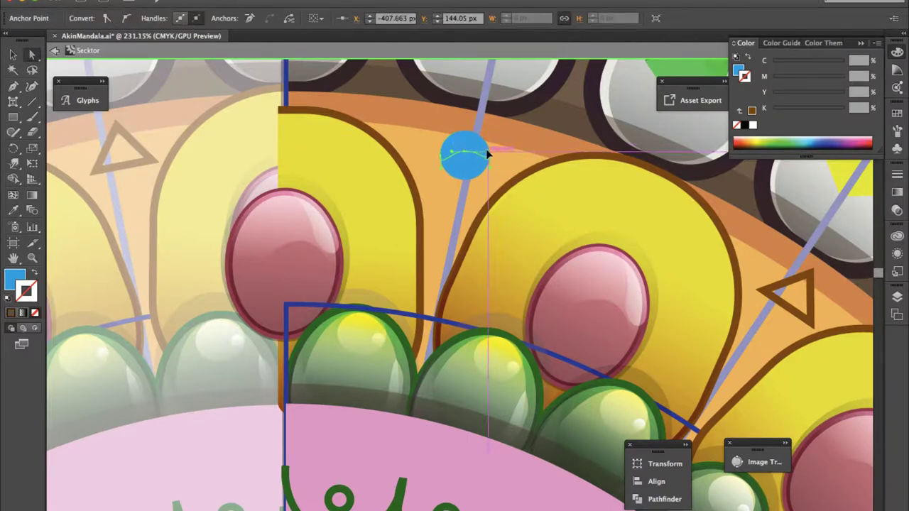
pyautogui.moveTo(487, 154); pyautogui.dragTo(487, 159)
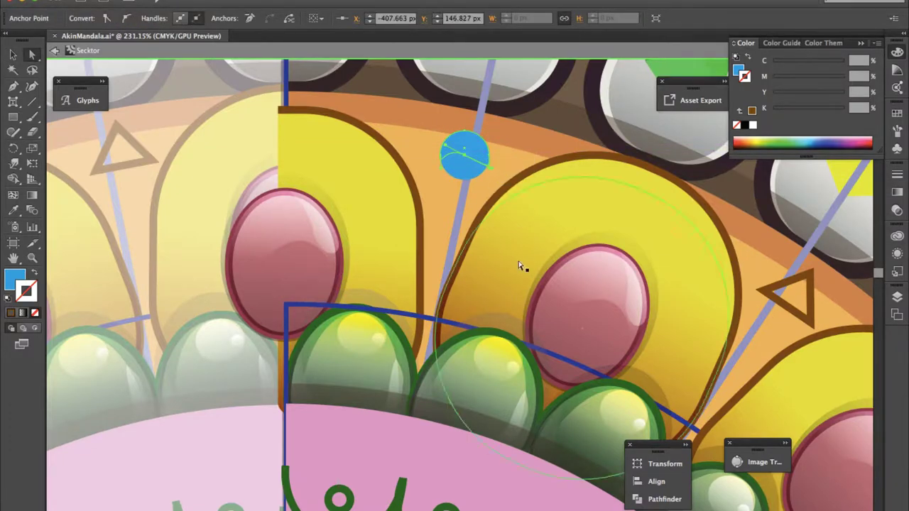
pyautogui.scroll(5, 487, 135)
pyautogui.moveTo(489, 129); pyautogui.dragTo(488, 161)
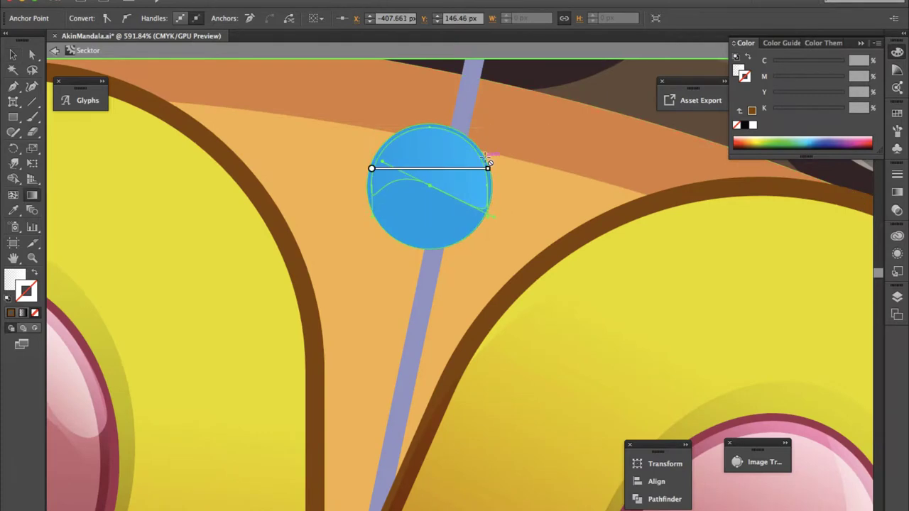
# Step: Apply a gradient to the highlight shape inside the blue circle
pyautogui.press('v')
pyautogui.moveTo(442, 96); pyautogui.dragTo(430, 205)
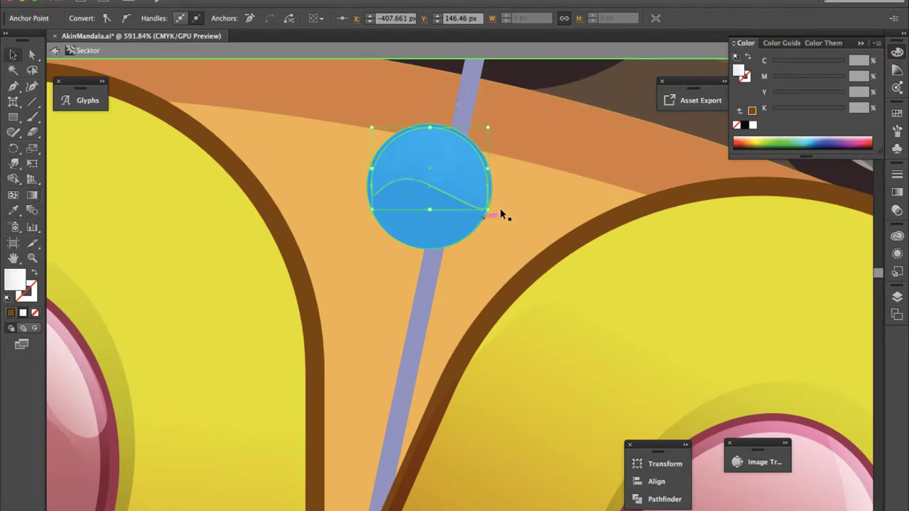
pyautogui.press('g')
pyautogui.click(897, 211)
pyautogui.moveTo(423, 214); pyautogui.dragTo(452, 102)
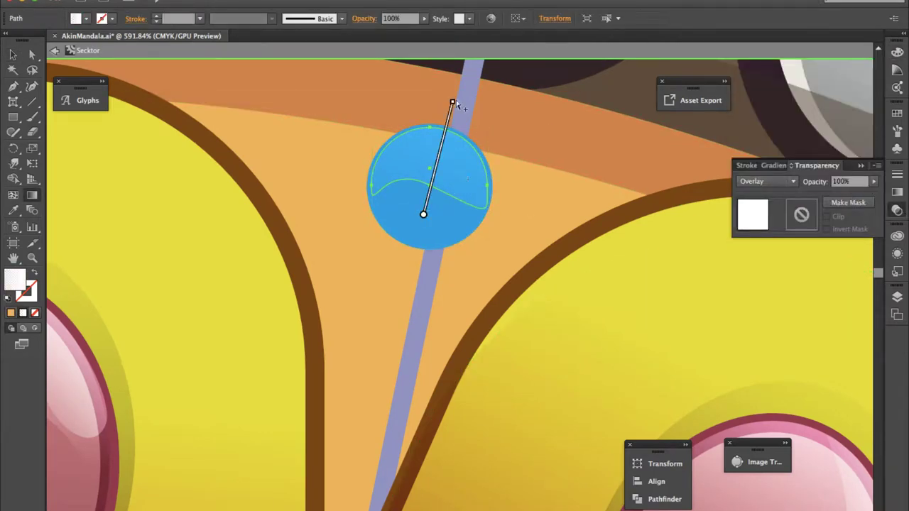
# Step: Give the blue circle a linear gradient running vertically from top to bottom
pyautogui.press('v')
pyautogui.click(442, 226)
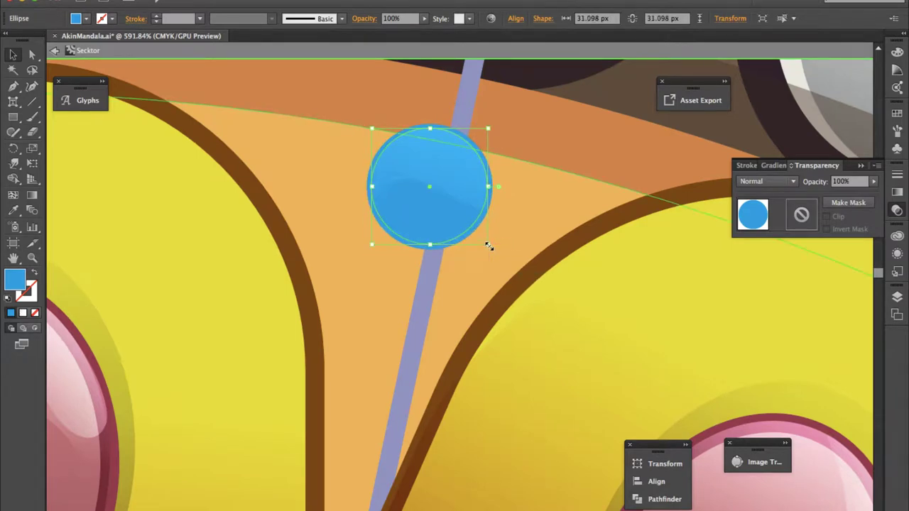
pyautogui.click(896, 192)
pyautogui.click(744, 184)
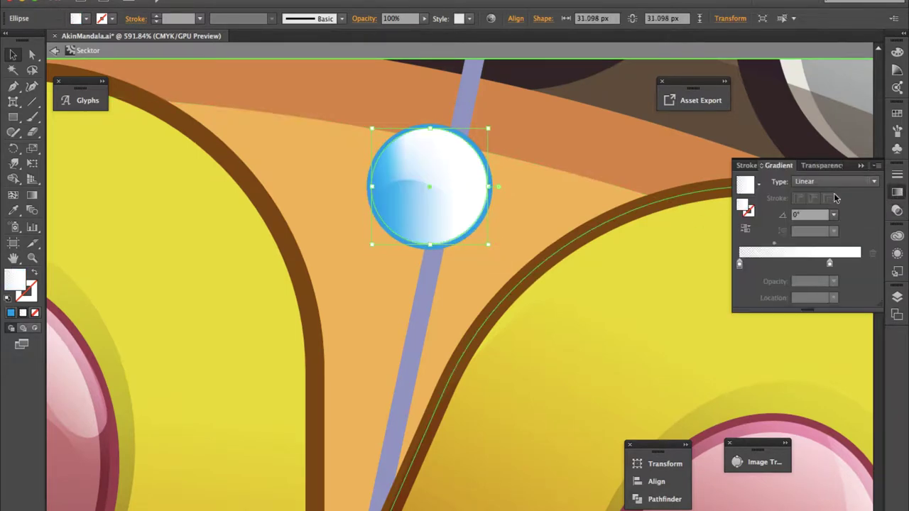
pyautogui.press('g')
pyautogui.moveTo(429, 129); pyautogui.dragTo(430, 245)
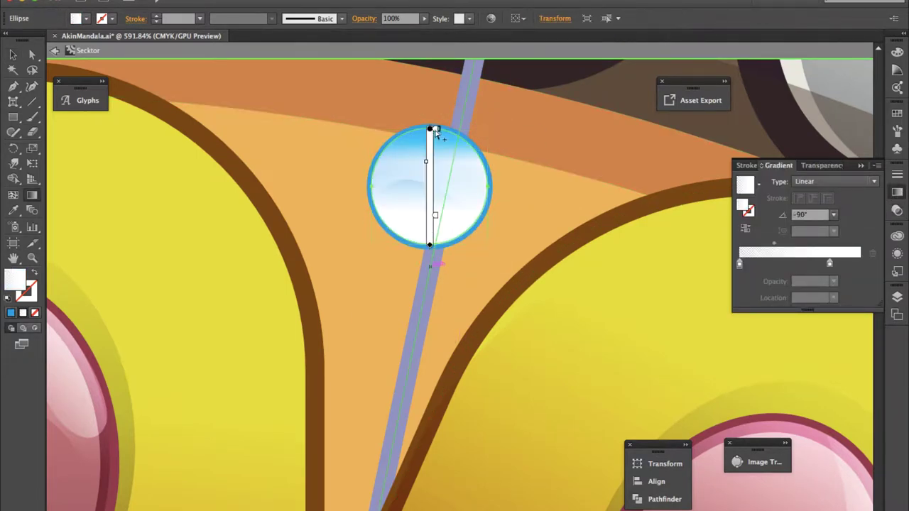
pyautogui.moveTo(431, 203); pyautogui.dragTo(431, 319)
pyautogui.moveTo(430, 195); pyautogui.dragTo(408, 308)
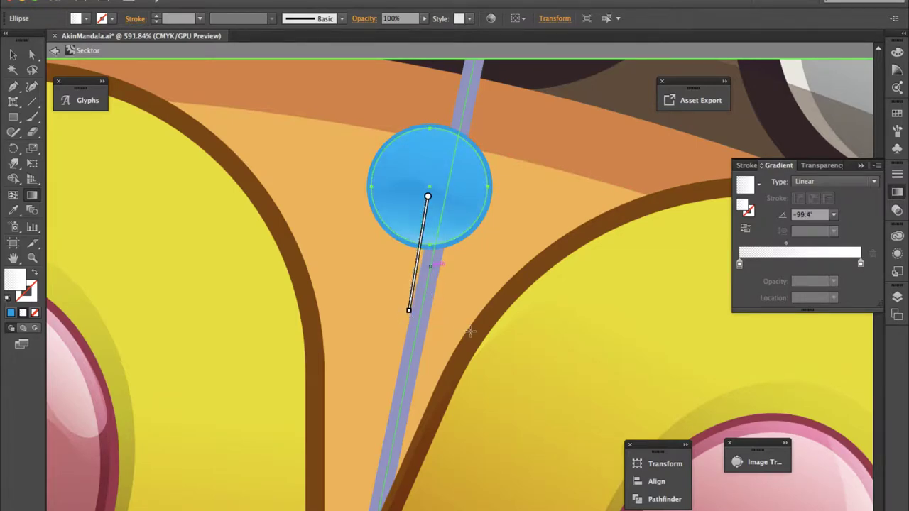
pyautogui.press('v')
pyautogui.hotkey('ctrl', '-')
pyautogui.click(511, 246)
pyautogui.hotkey('ctrl', '1')
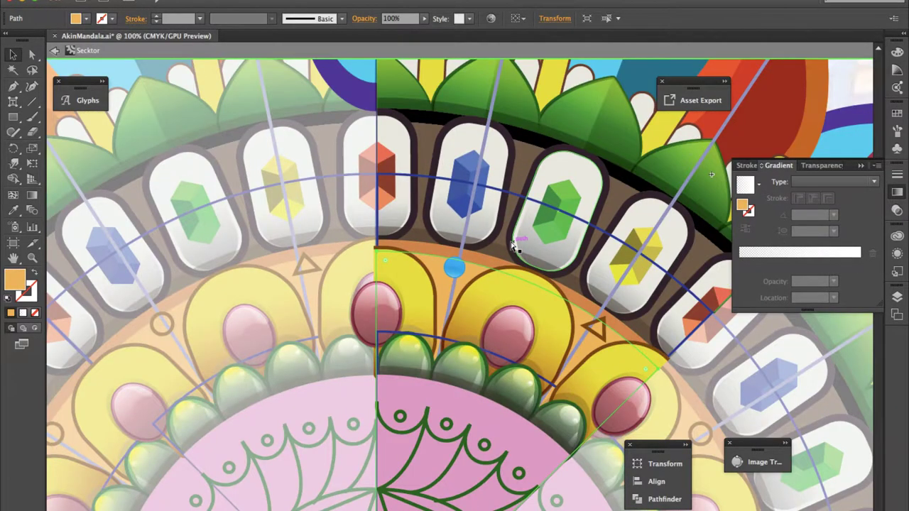
# Step: Try green, then red on the small circle and move it slightly lower
pyautogui.hotkey('ctrl', '+')
pyautogui.hotkey('ctrl', '+')
pyautogui.hotkey('ctrl', '+')
pyautogui.click(434, 213)
pyautogui.click(897, 52)
pyautogui.moveTo(794, 92); pyautogui.dragTo(840, 99)
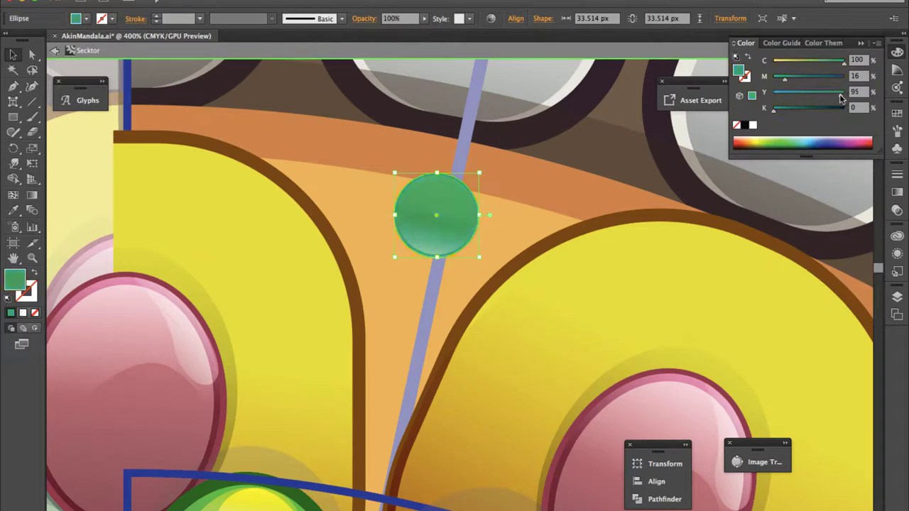
pyautogui.moveTo(784, 77)
pyautogui.mouseDown()
pyautogui.moveTo(844, 76)
pyautogui.moveTo(792, 61)
pyautogui.mouseUp()
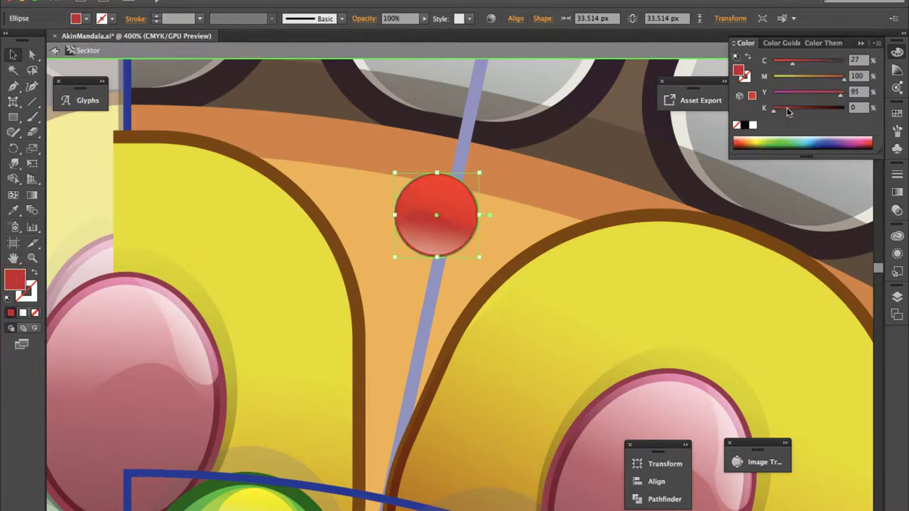
pyautogui.moveTo(442, 201); pyautogui.dragTo(434, 226)
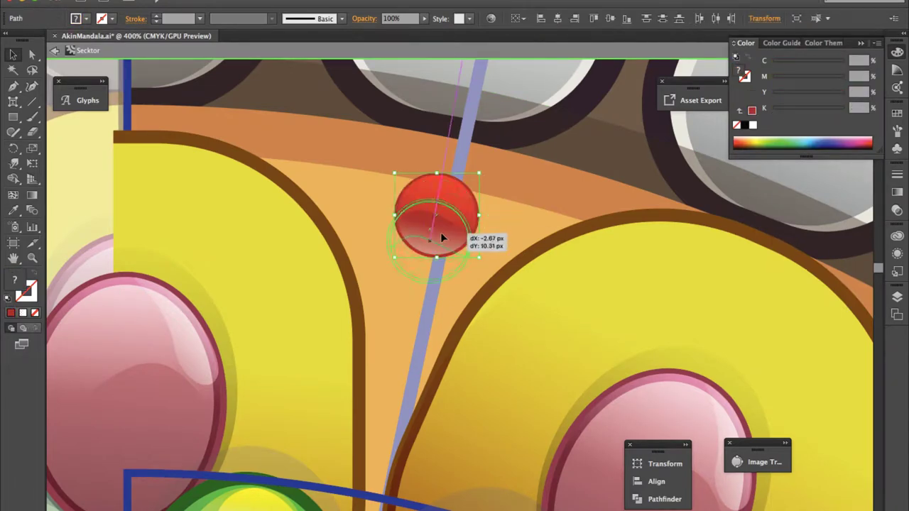
# Step: Recolour the small circle to a brighter orange
pyautogui.click(497, 241)
pyautogui.hotkey('ctrl', '-')
pyautogui.hotkey('ctrl', '-')
pyautogui.hotkey('ctrl', '-')
pyautogui.hotkey('ctrl', '-')
pyautogui.hotkey('ctrl', '+')
pyautogui.hotkey('ctrl', '+')
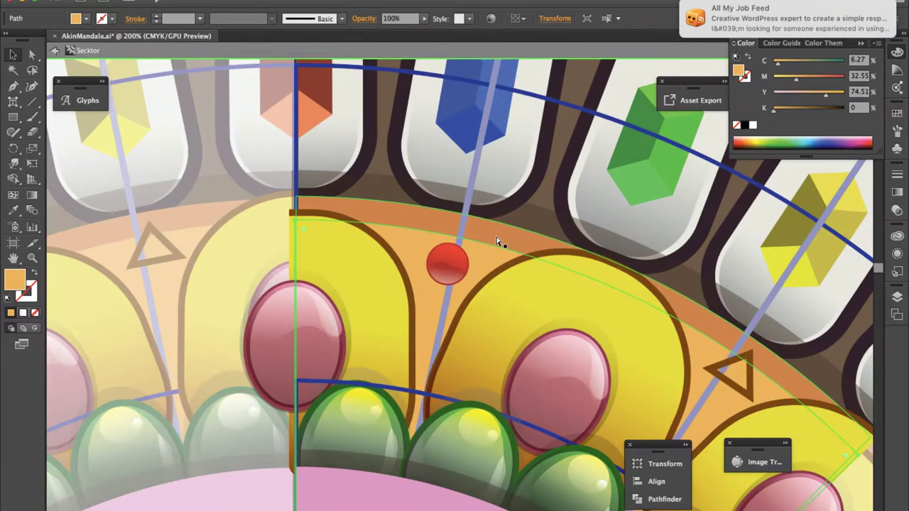
pyautogui.hotkey('ctrl', '+')
pyautogui.click(472, 253)
pyautogui.moveTo(774, 108); pyautogui.dragTo(774, 108)
pyautogui.moveTo(818, 76); pyautogui.dragTo(796, 76)
# Step: Leave sector editing, then reopen the sector symbol
pyautogui.hotkey('ctrl', '-')
pyautogui.click(499, 255)
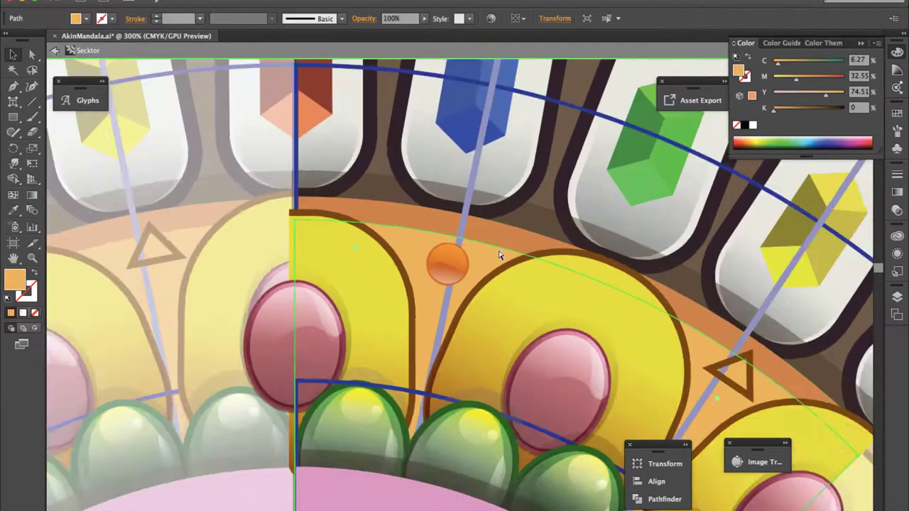
pyautogui.hotkey('ctrl', '-')
pyautogui.hotkey('ctrl', '-')
pyautogui.hotkey('ctrl', '-')
pyautogui.click(717, 208)
pyautogui.press('Escape')
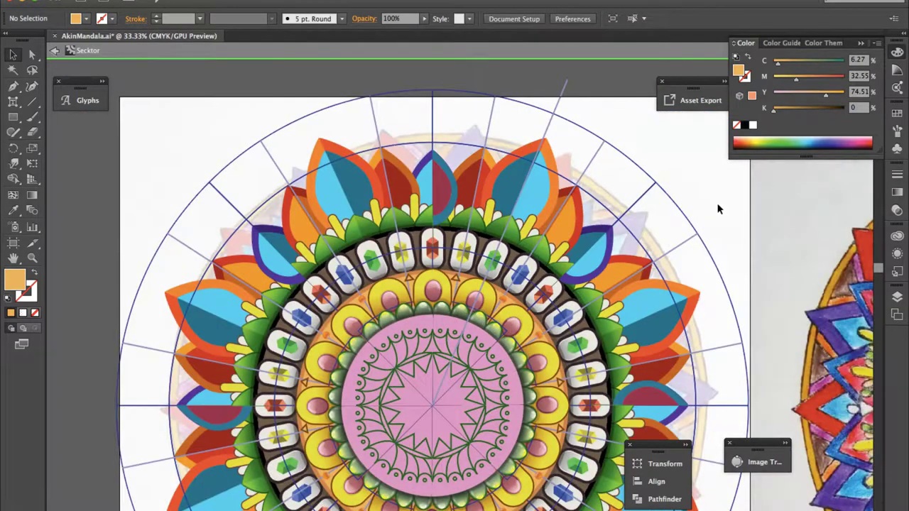
pyautogui.hotkey('ctrl', '+')
pyautogui.hotkey('ctrl', '+')
pyautogui.hotkey('ctrl', '+')
pyautogui.hotkey('ctrl', '+')
pyautogui.click(500, 265)
pyautogui.doubleClick(501, 265)
# Step: Set the small circle back to a deep blue with the Color sliders
pyautogui.scroll(5, 468, 264)
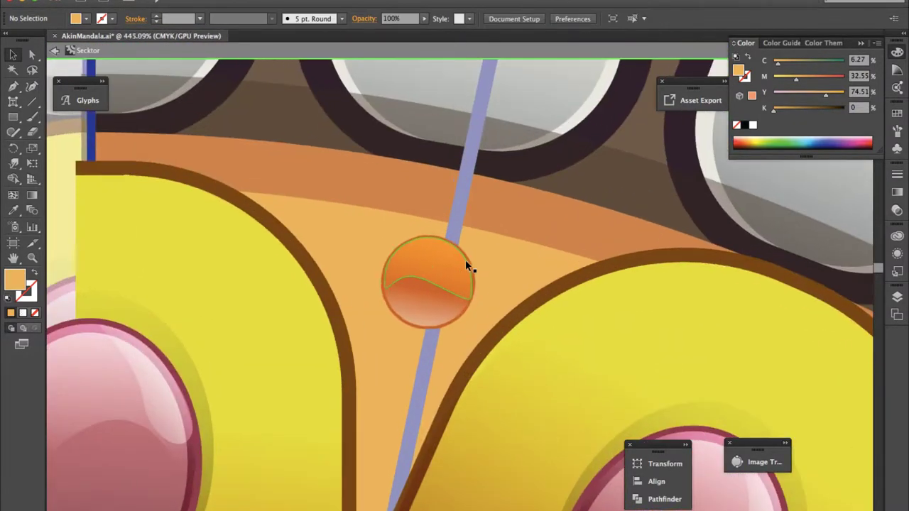
pyautogui.press('a')
pyautogui.click(465, 260)
pyautogui.moveTo(777, 62); pyautogui.dragTo(843, 61)
pyautogui.moveTo(825, 92)
pyautogui.mouseDown()
pyautogui.moveTo(773, 95)
pyautogui.moveTo(822, 79)
pyautogui.mouseUp()
pyautogui.click(538, 272)
pyautogui.hotkey('ctrl', '-')
pyautogui.hotkey('ctrl', '-')
pyautogui.hotkey('ctrl', '-')
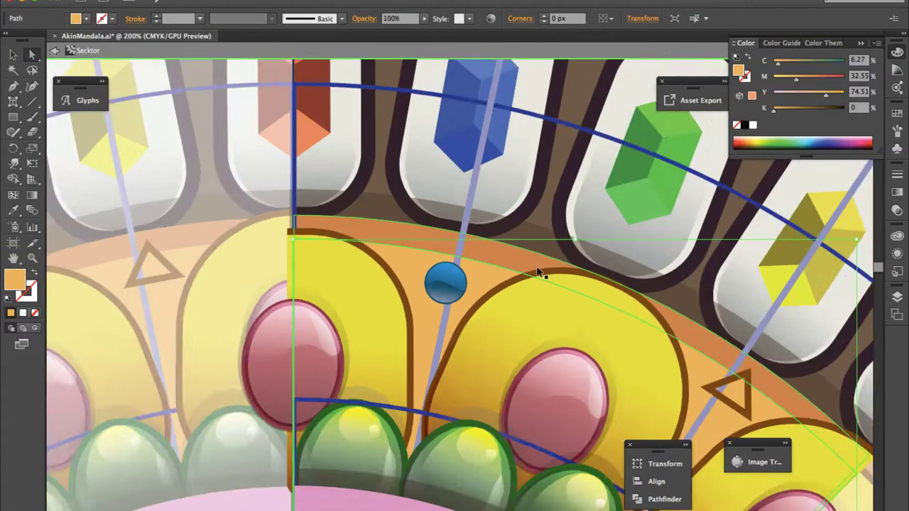
pyautogui.hotkey('ctrl', '-')
pyautogui.hotkey('ctrl', '-')
pyautogui.hotkey('ctrl', '-')
pyautogui.hotkey('ctrl', '-')
pyautogui.hotkey('ctrl', '-')
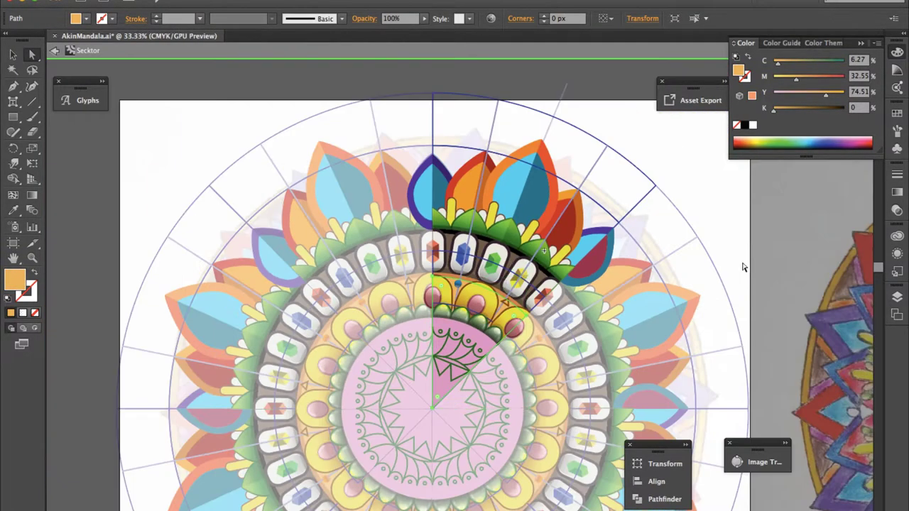
# Step: Exit isolation, toggle Outline view on and off, and select the embedded scan
pyautogui.press('v')
pyautogui.click(753, 225)
pyautogui.press('Escape')
pyautogui.hotkey('ctrl', 'y')
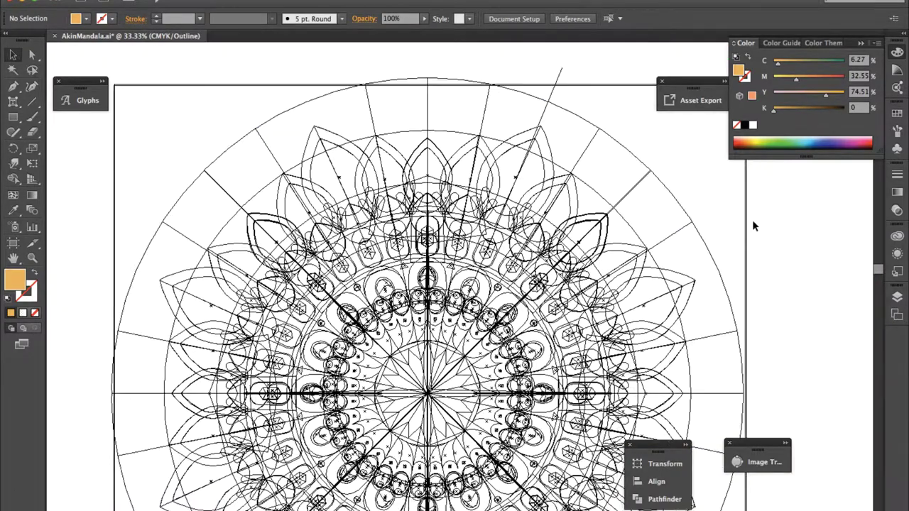
pyautogui.scroll(-3, 752, 219)
pyautogui.click(725, 252)
pyautogui.hotkey('ctrl', 'y')
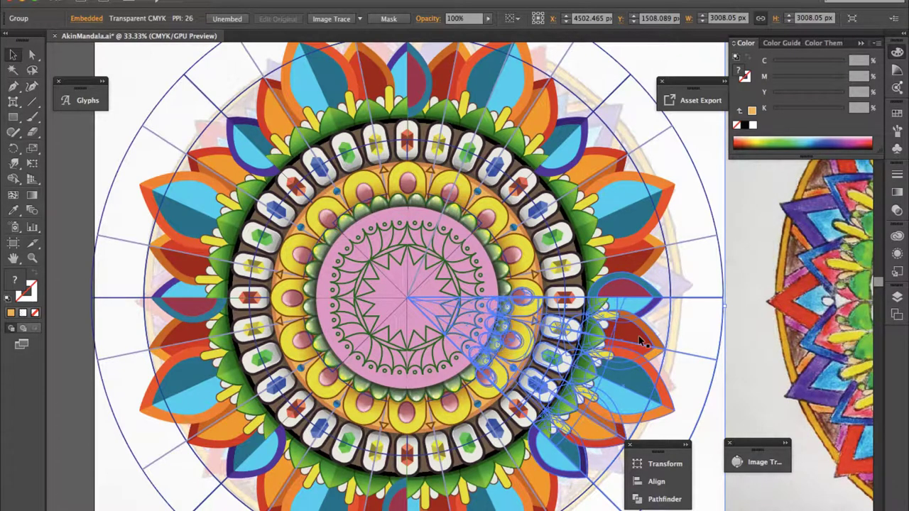
pyautogui.press('XF86AudioRaiseVolume')
pyautogui.press('XF86AudioRaiseVolume')
# Step: Zoom in on the top sector and open it for editing
pyautogui.hotkey('ctrl', '+')
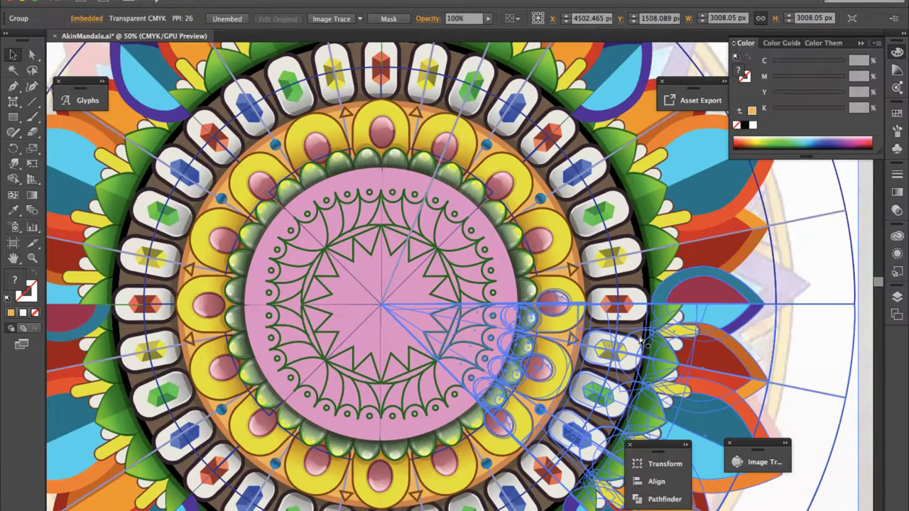
pyautogui.hotkey('ctrl', '+')
pyautogui.scroll(2, 483, 144)
pyautogui.scroll(2, 482, 144)
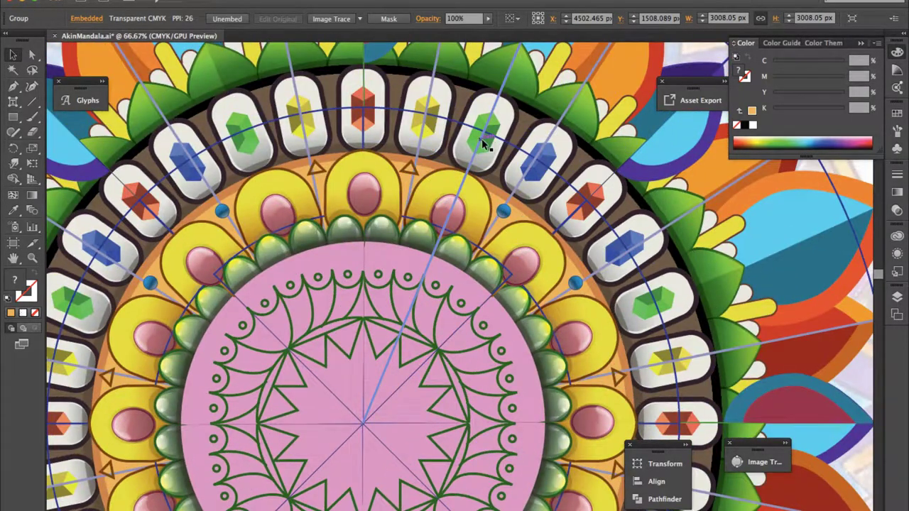
pyautogui.moveTo(483, 144); pyautogui.dragTo(418, 190)
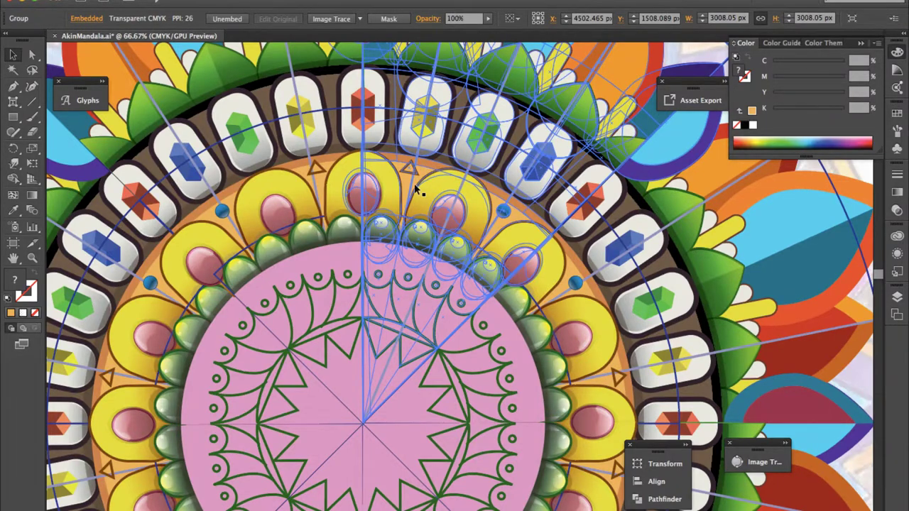
pyautogui.hotkey('ctrl', '+')
pyautogui.doubleClick(517, 203)
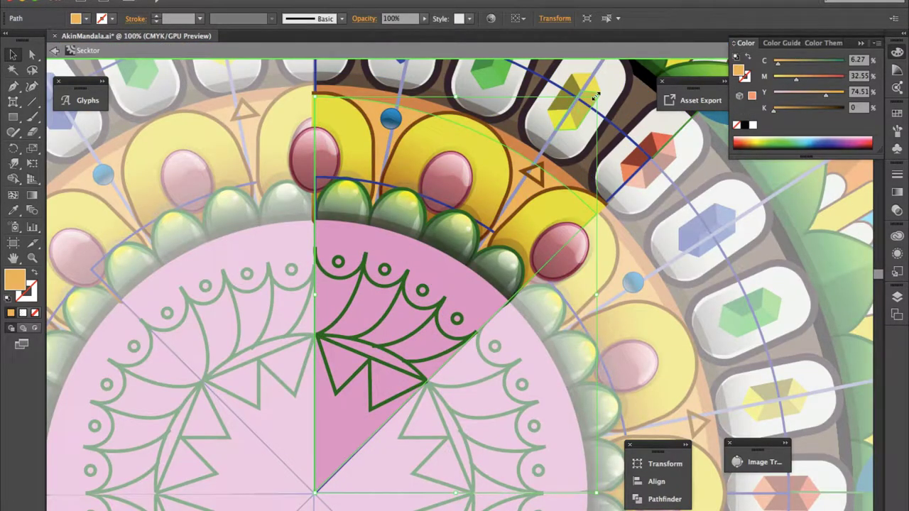
# Step: Scale down a wedge shape and draw a tip-to-base shading gradient on a yellow petal
pyautogui.moveTo(596, 95); pyautogui.dragTo(528, 183)
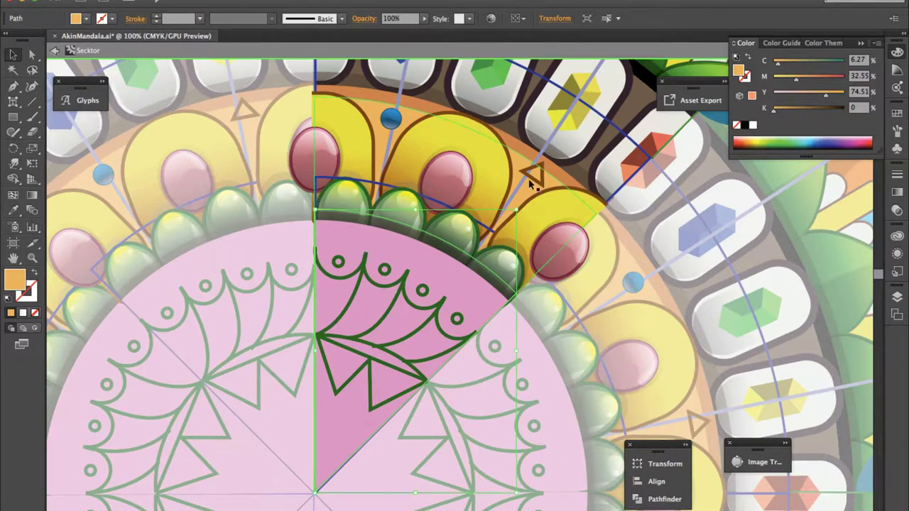
pyautogui.hotkey('shift', 'm')
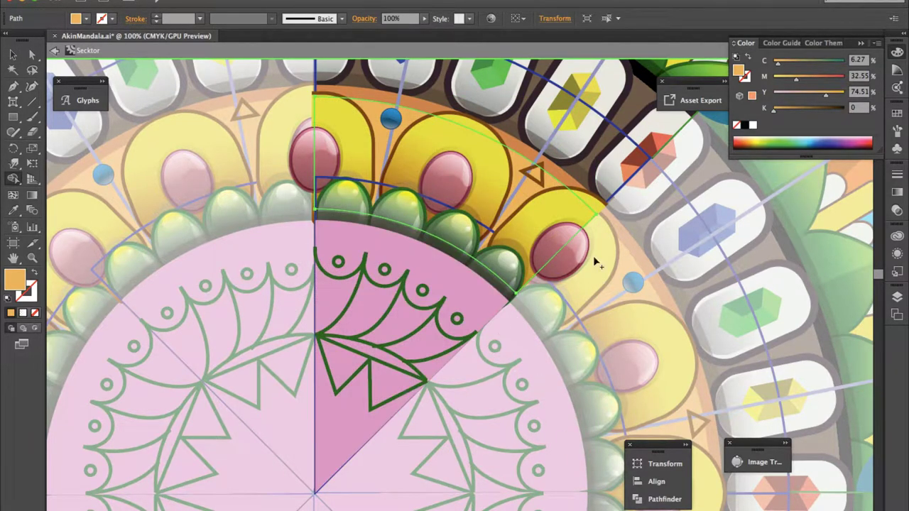
pyautogui.press('i')
pyautogui.moveTo(457, 151); pyautogui.dragTo(403, 277)
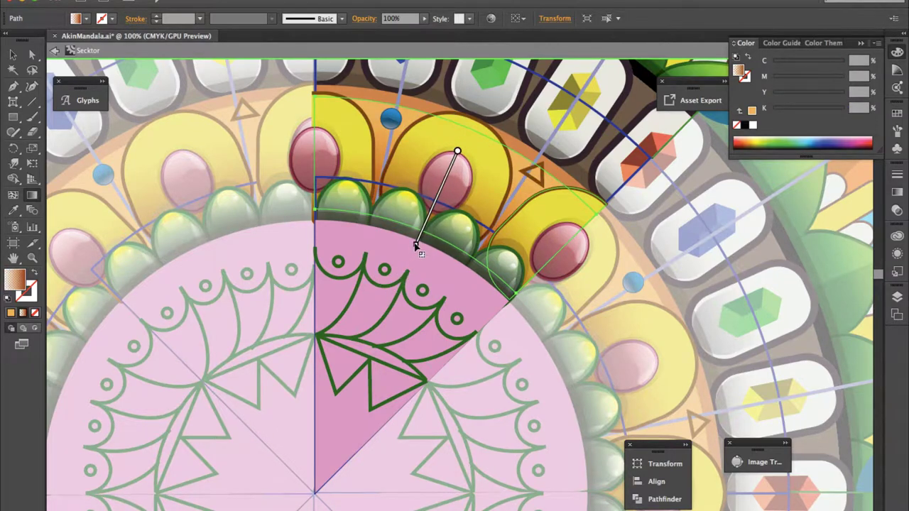
pyautogui.moveTo(401, 275); pyautogui.dragTo(416, 247)
# Step: Deselect, leave the sector, then reopen the top sector symbol
pyautogui.press('v')
pyautogui.hotkey('ctrl', 'shift', 'a')
pyautogui.hotkey('ctrl', '-')
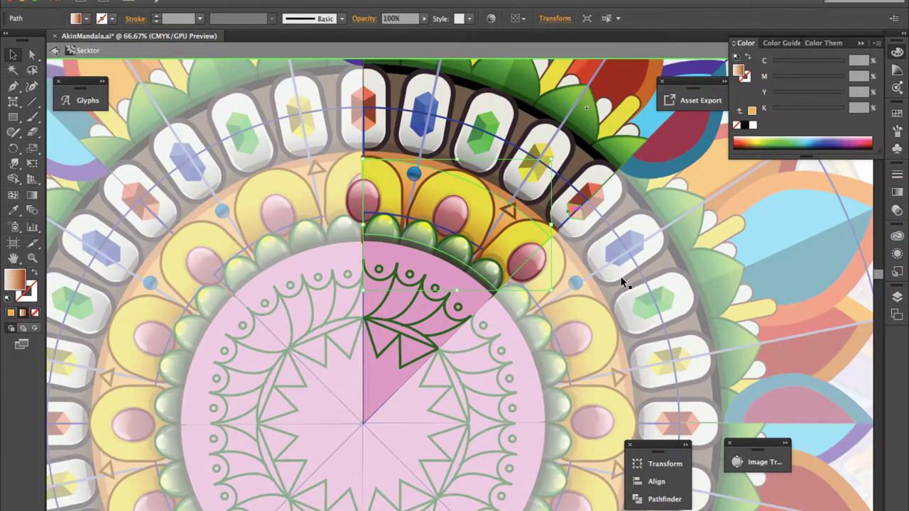
pyautogui.hotkey('ctrl', '-')
pyautogui.doubleClick(634, 278)
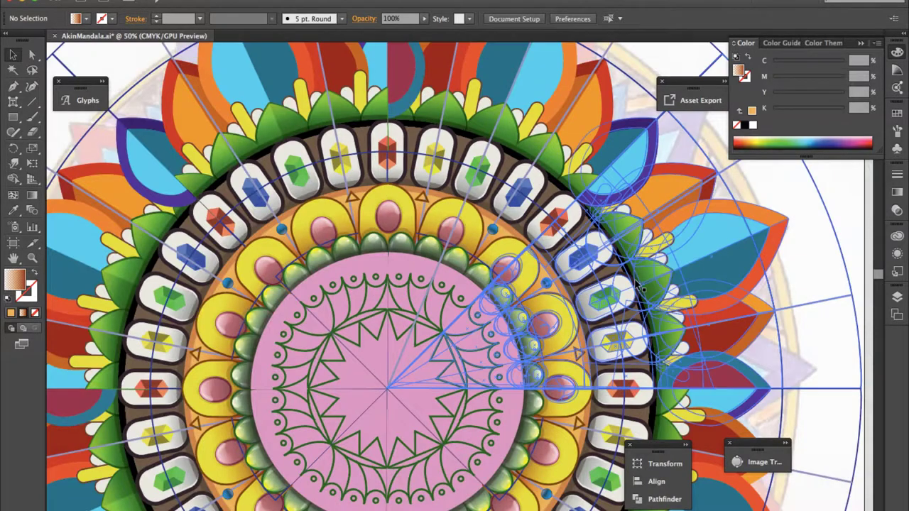
pyautogui.scroll(-3, 664, 237)
pyautogui.click(461, 160)
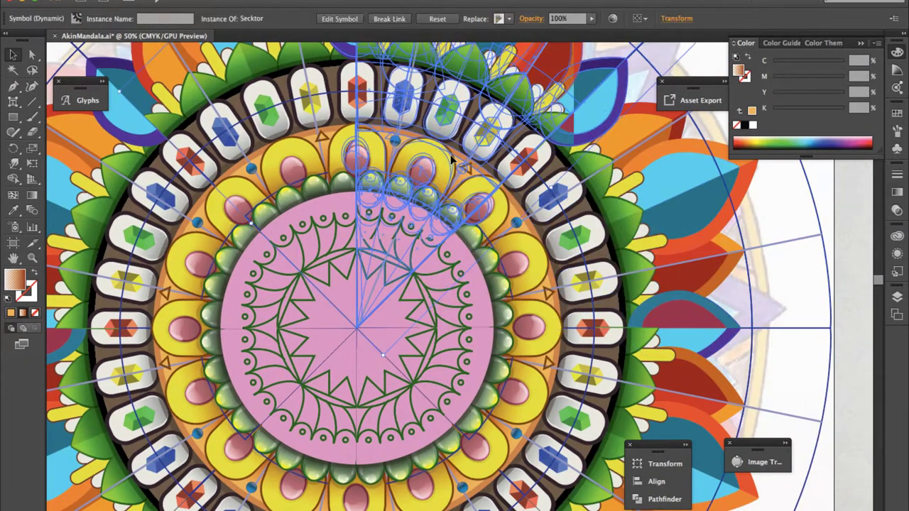
pyautogui.doubleClick(461, 159)
pyautogui.scroll(5, 461, 160)
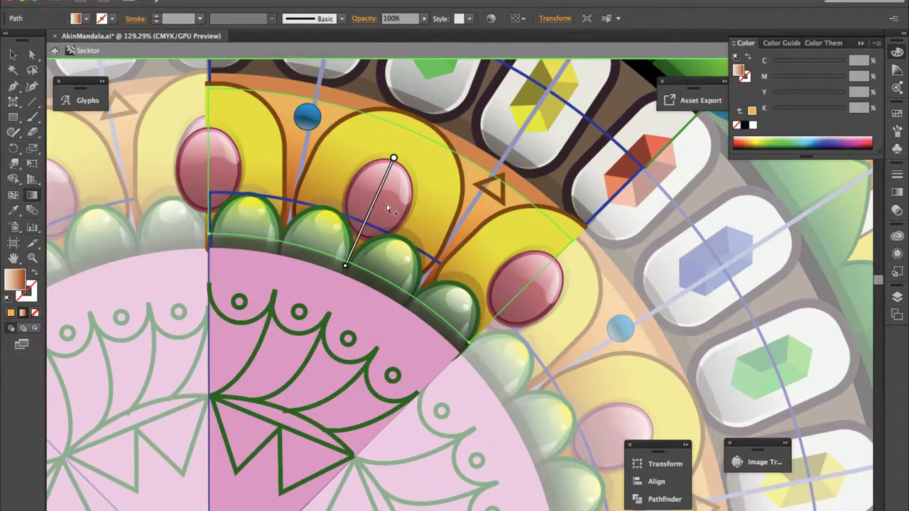
# Step: Make the petal gradient end in dark brown (C 65, M 80, Y 100, K 84)
pyautogui.moveTo(395, 157); pyautogui.dragTo(345, 265)
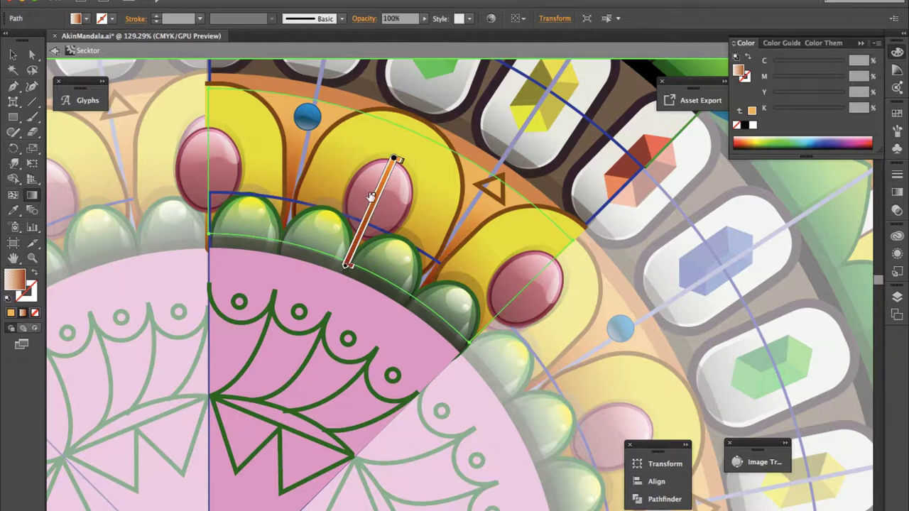
pyautogui.doubleClick(347, 266)
pyautogui.moveTo(287, 353); pyautogui.dragTo(299, 352)
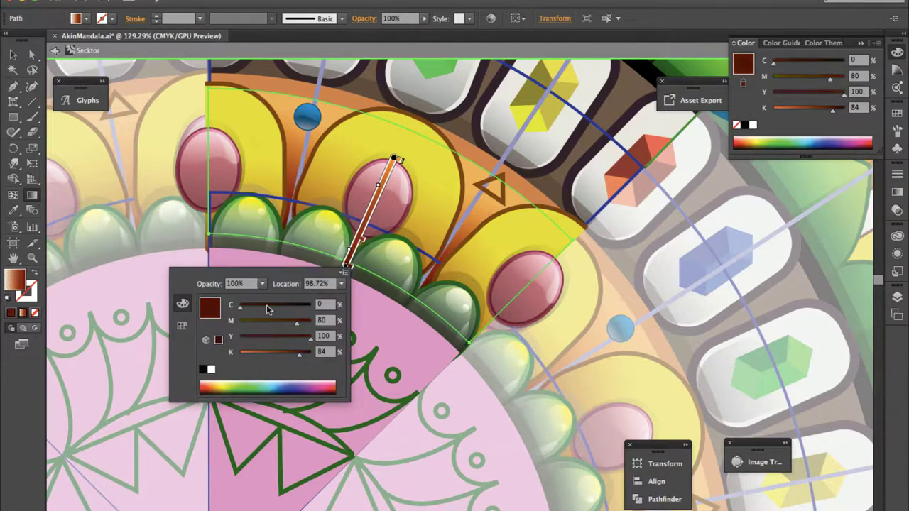
pyautogui.moveTo(267, 304); pyautogui.dragTo(283, 306)
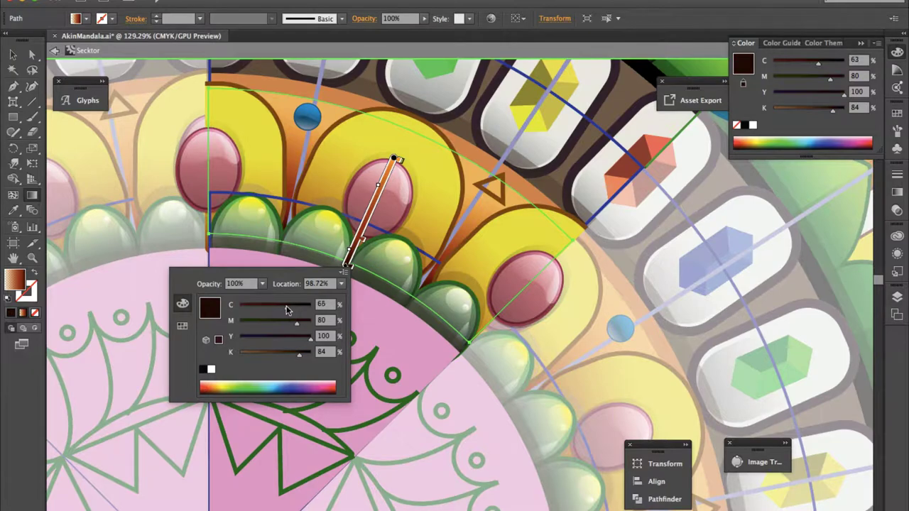
pyautogui.click(362, 247)
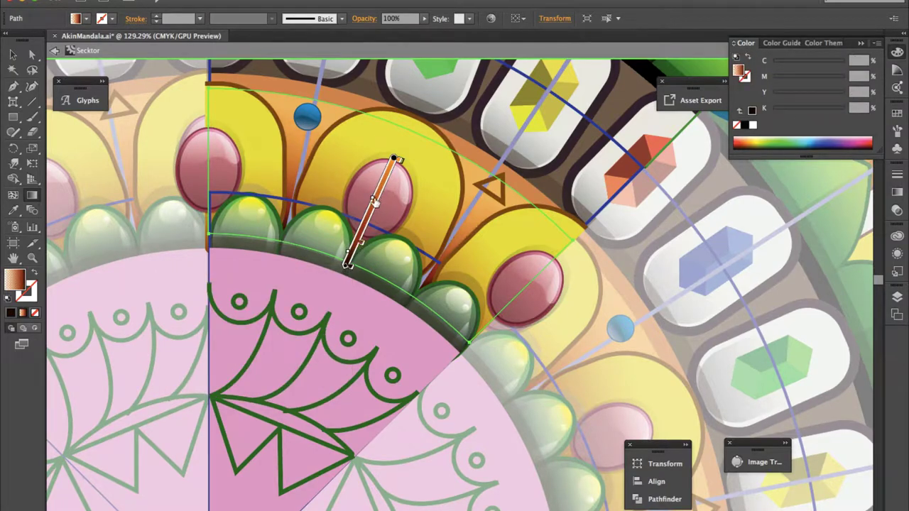
pyautogui.press('v')
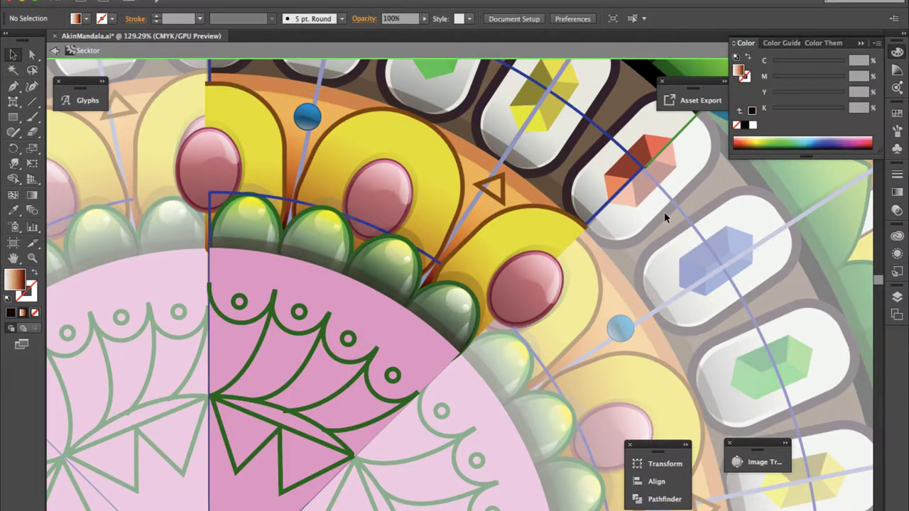
pyautogui.doubleClick(664, 211)
pyautogui.hotkey('ctrl', '-')
pyautogui.hotkey('ctrl', '-')
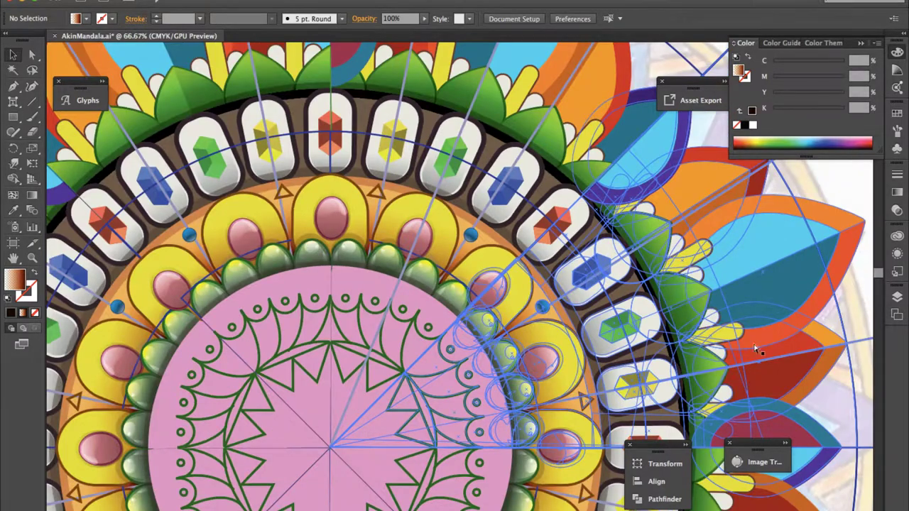
pyautogui.hotkey('ctrl', '-')
pyautogui.hotkey('ctrl', '-')
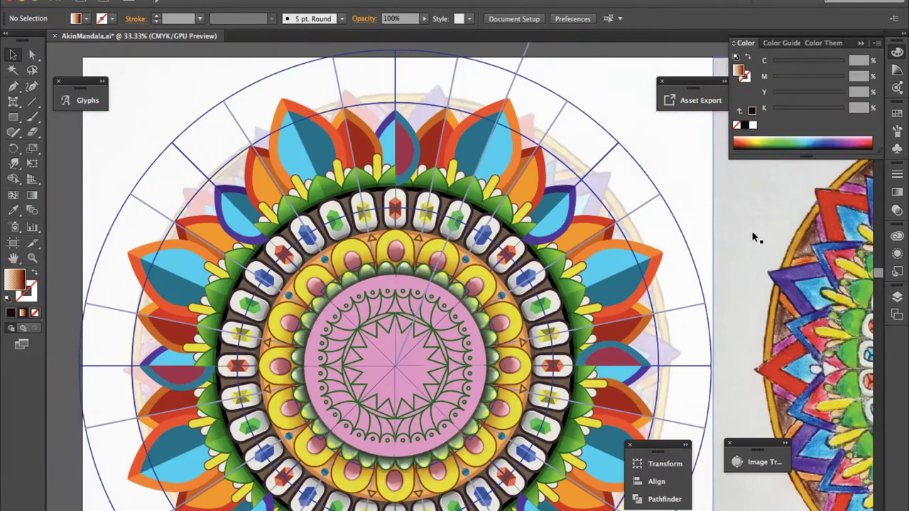
pyautogui.scroll(3, 477, 183)
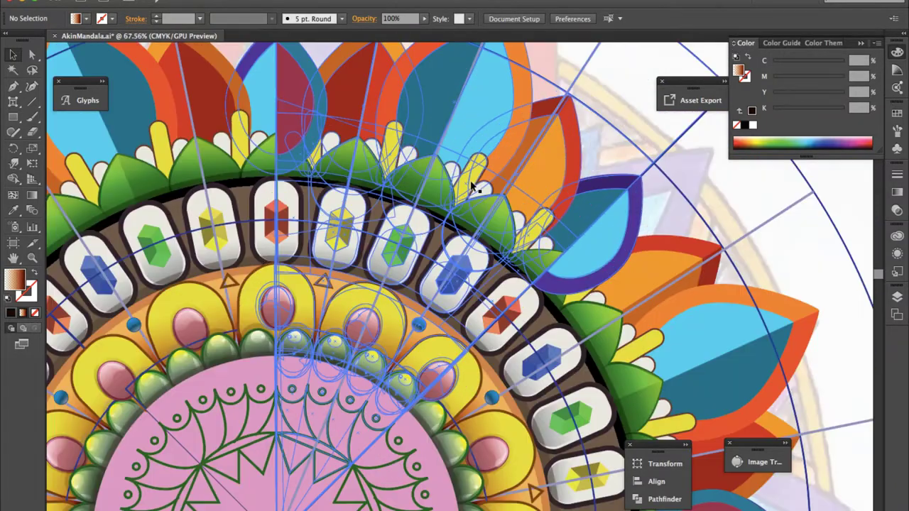
# Step: Inside the Sektor symbol, group the whole cluster of outer petals
pyautogui.doubleClick(439, 139)
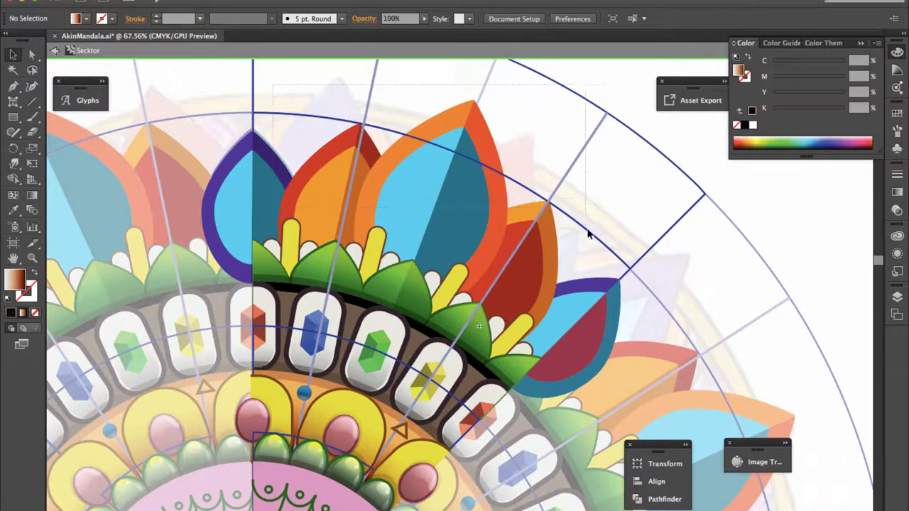
pyautogui.moveTo(286, 84); pyautogui.dragTo(620, 197)
pyautogui.hotkey('ctrl', 'g')
# Step: Shift the grouped petals' cyan and magenta colour balance
pyautogui.click(337, 0)
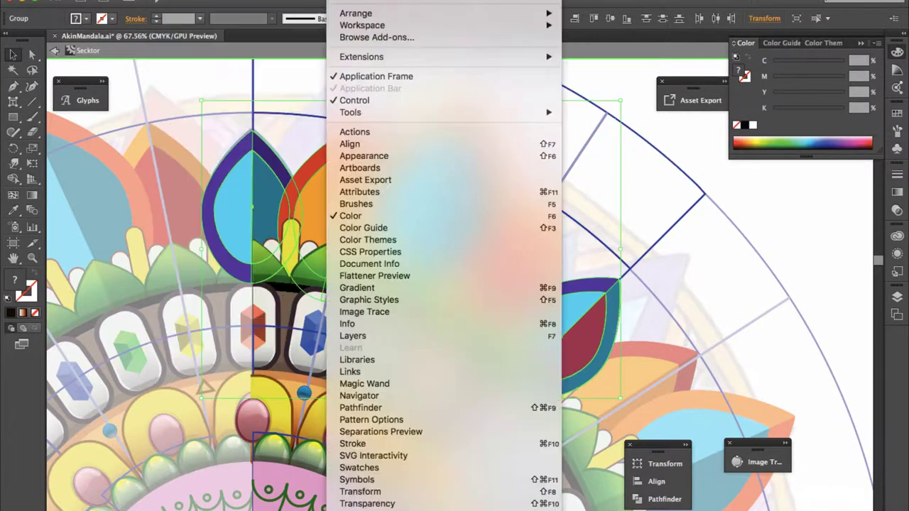
pyautogui.click(353, 216)
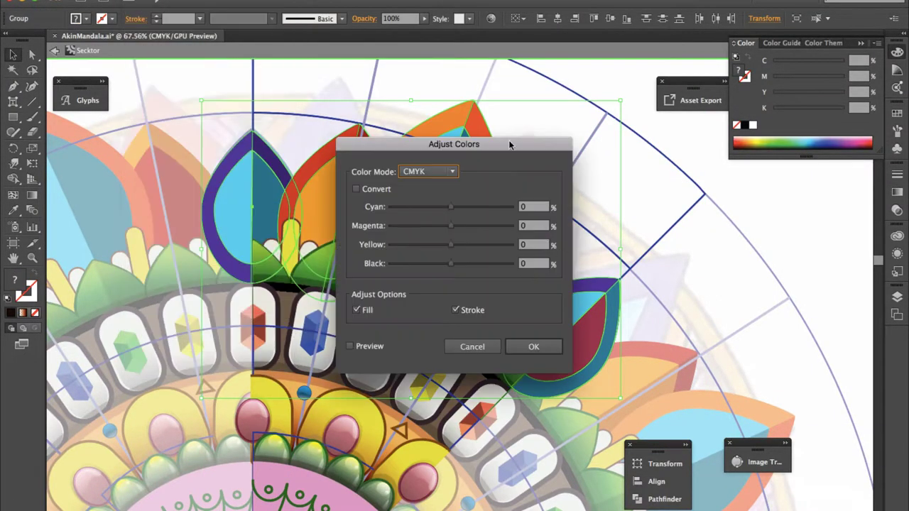
pyautogui.moveTo(509, 142); pyautogui.dragTo(671, 132)
pyautogui.moveTo(645, 193); pyautogui.dragTo(662, 213)
pyautogui.press('Return')
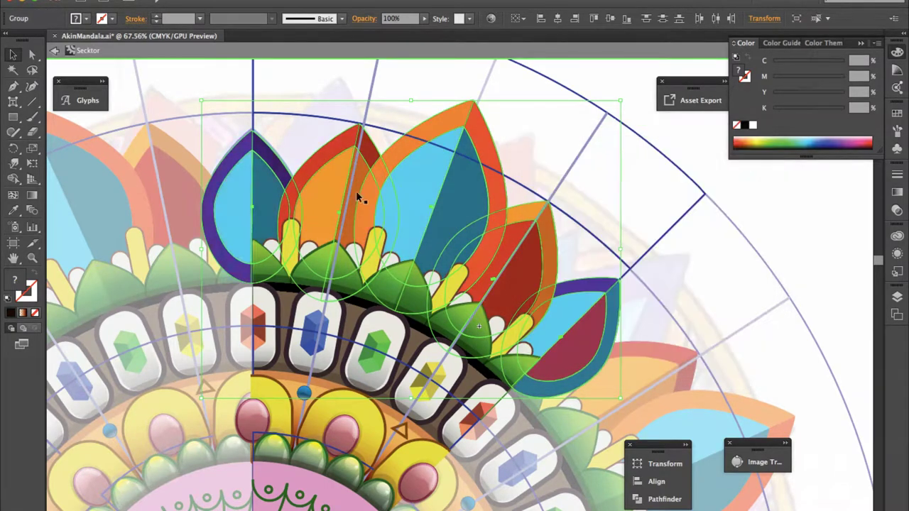
# Step: Rotate the Recolor Artwork colour harmony on the wheel to recolour the petals
pyautogui.click(145, 0)
pyautogui.click(334, 182)
pyautogui.moveTo(174, 81); pyautogui.dragTo(721, 119)
pyautogui.click(661, 169)
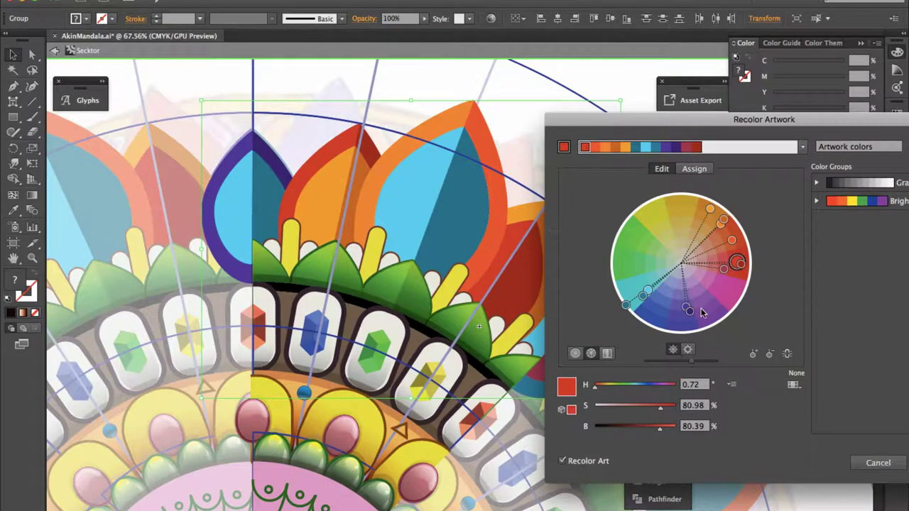
pyautogui.click(787, 353)
pyautogui.moveTo(731, 267)
pyautogui.mouseDown()
pyautogui.moveTo(659, 230)
pyautogui.moveTo(648, 294)
pyautogui.moveTo(722, 248)
pyautogui.moveTo(703, 238)
pyautogui.mouseUp()
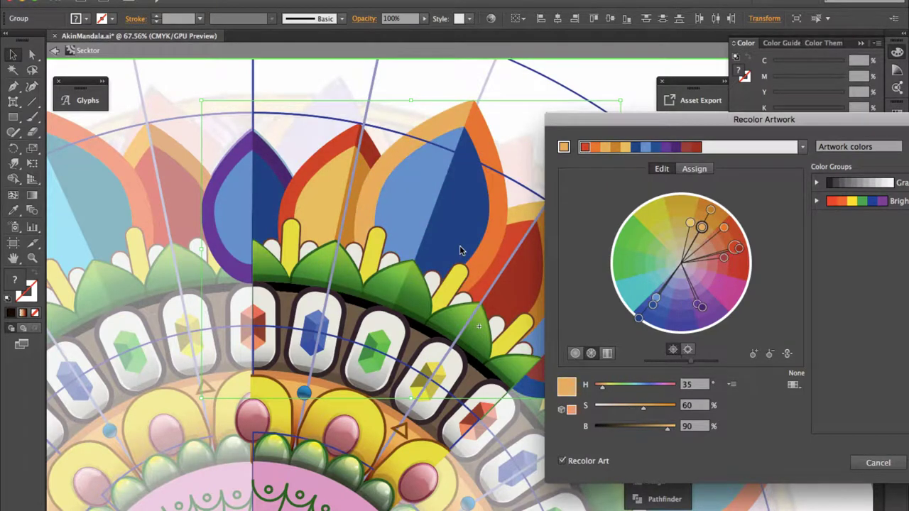
pyautogui.moveTo(587, 117); pyautogui.dragTo(583, 74)
# Step: Tune the petal colours to dark blue, red and pale yellow, then apply the recolour
pyautogui.click(698, 257)
pyautogui.moveTo(704, 255); pyautogui.dragTo(695, 257)
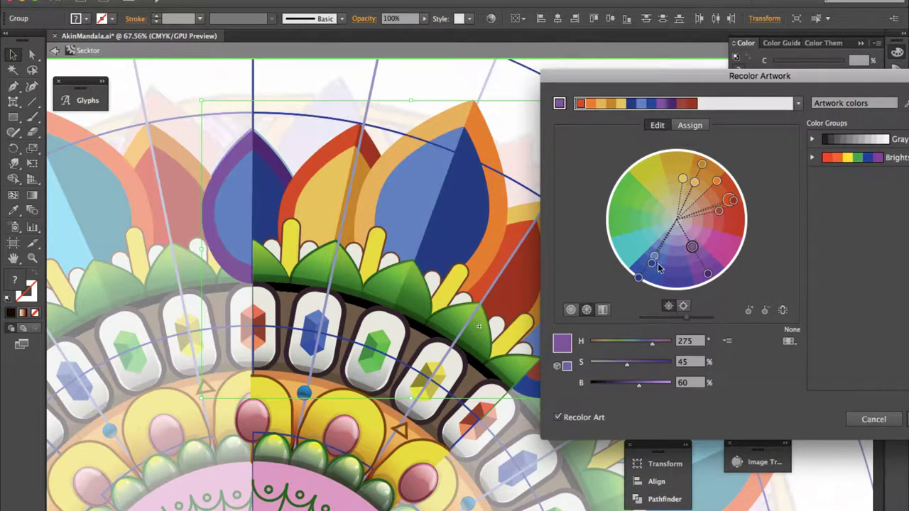
pyautogui.moveTo(697, 256); pyautogui.dragTo(653, 266)
pyautogui.click(638, 278)
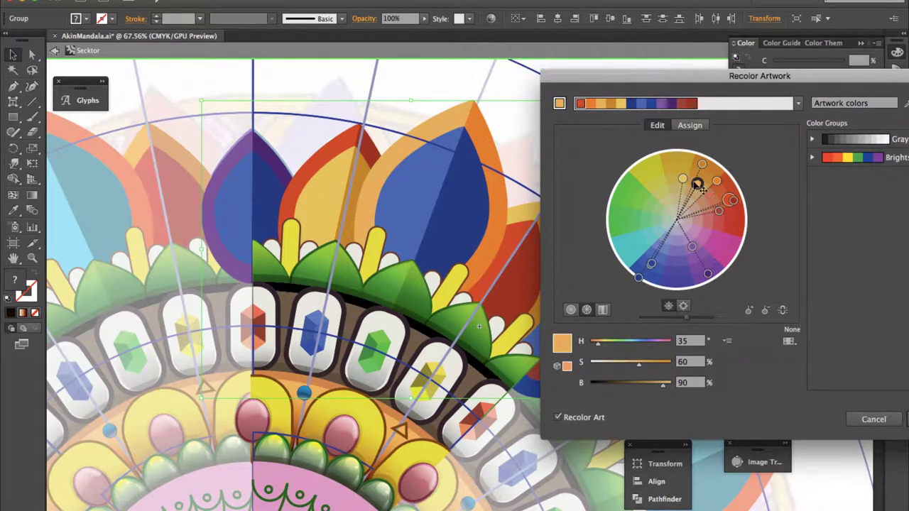
pyautogui.moveTo(694, 183); pyautogui.dragTo(731, 221)
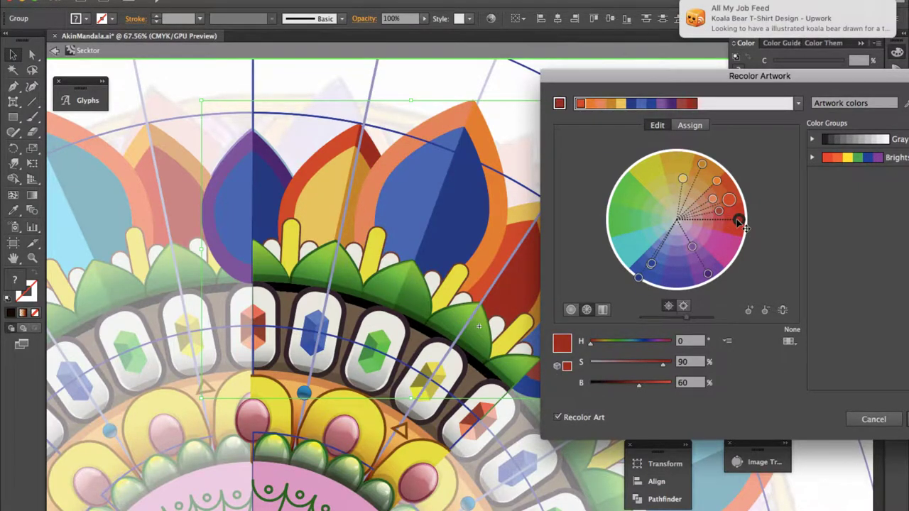
pyautogui.moveTo(712, 79); pyautogui.dragTo(736, 78)
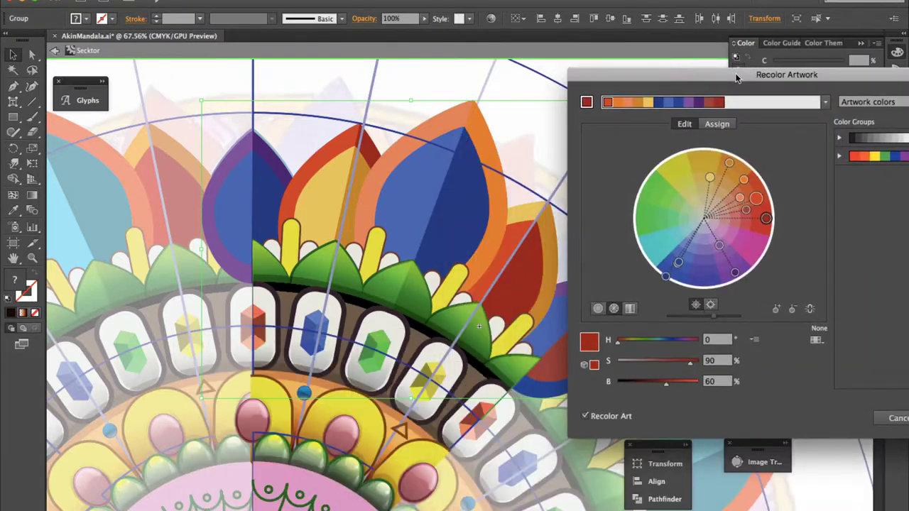
pyautogui.moveTo(756, 199)
pyautogui.mouseDown()
pyautogui.moveTo(702, 187)
pyautogui.moveTo(702, 166)
pyautogui.mouseUp()
pyautogui.moveTo(710, 74); pyautogui.dragTo(412, 74)
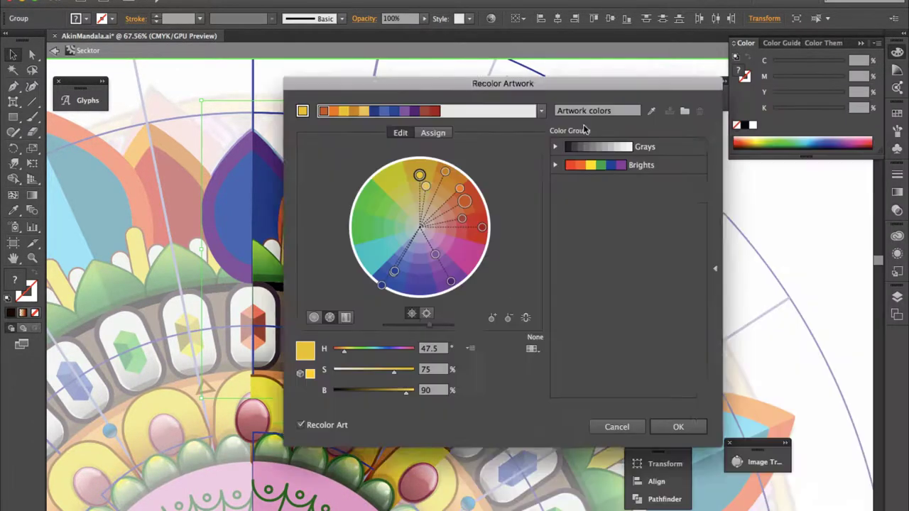
pyautogui.click(663, 417)
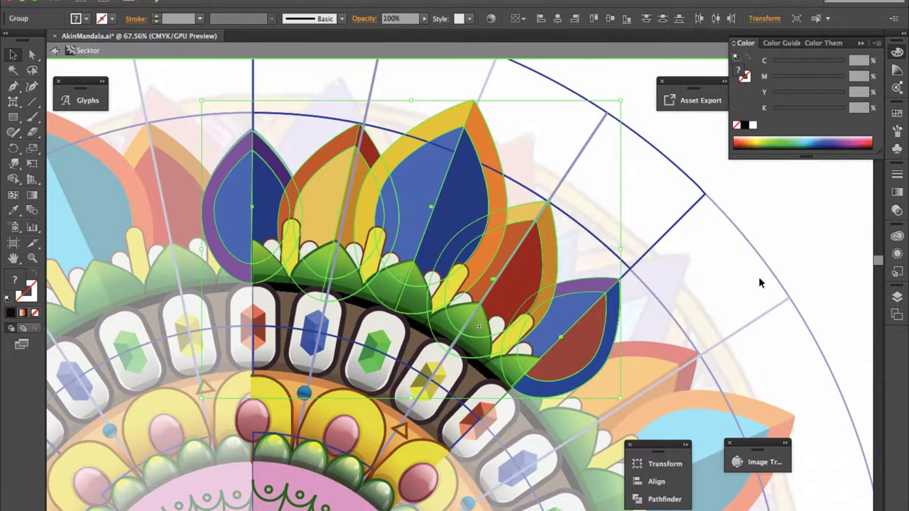
pyautogui.hotkey('ctrl', '-')
pyautogui.hotkey('ctrl', '-')
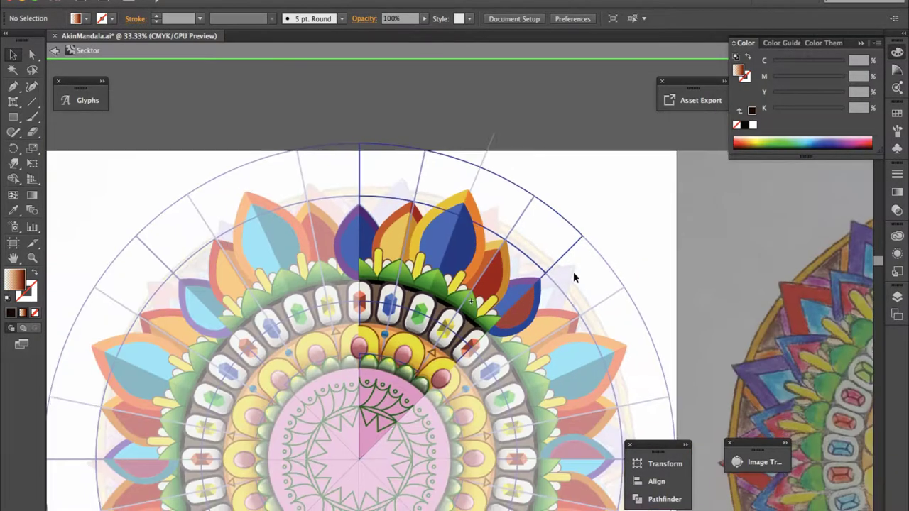
# Step: Revert the outer petals to orange and light blue, then re-enter the Sektor symbol
pyautogui.scroll(-3, 573, 271)
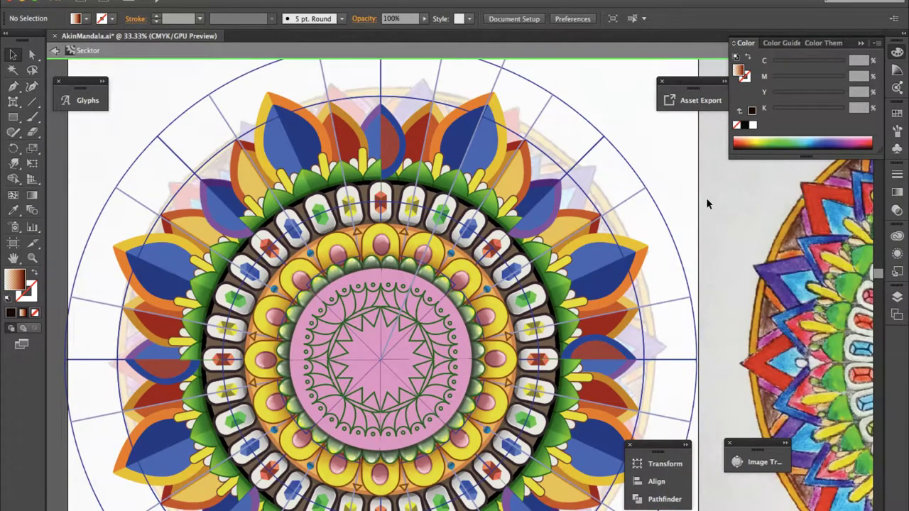
pyautogui.click(540, 180)
pyautogui.hotkey('ctrl', '+')
pyautogui.press('Escape')
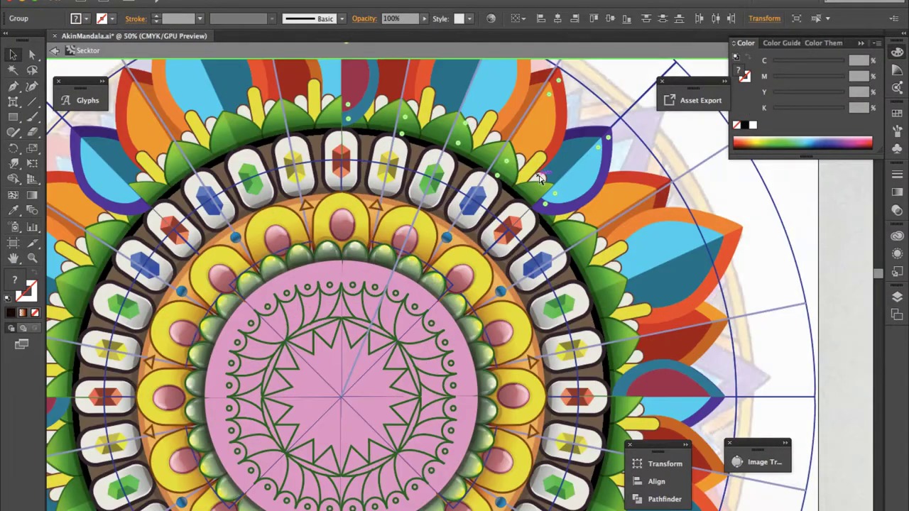
pyautogui.doubleClick(538, 174)
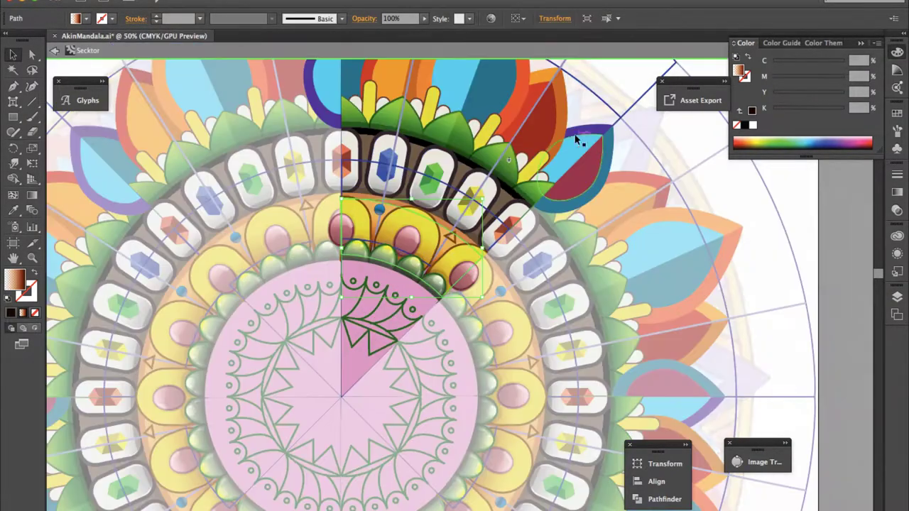
pyautogui.scroll(3, 577, 139)
pyautogui.click(734, 241)
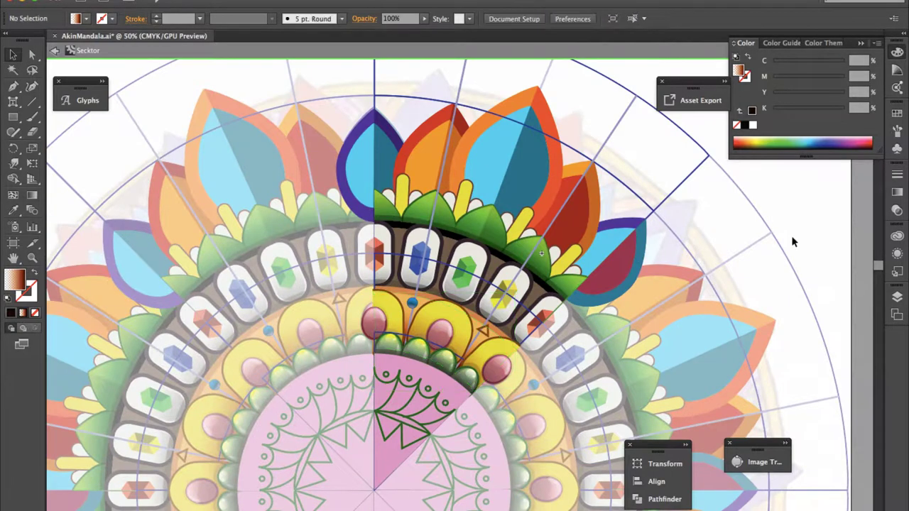
pyautogui.doubleClick(734, 241)
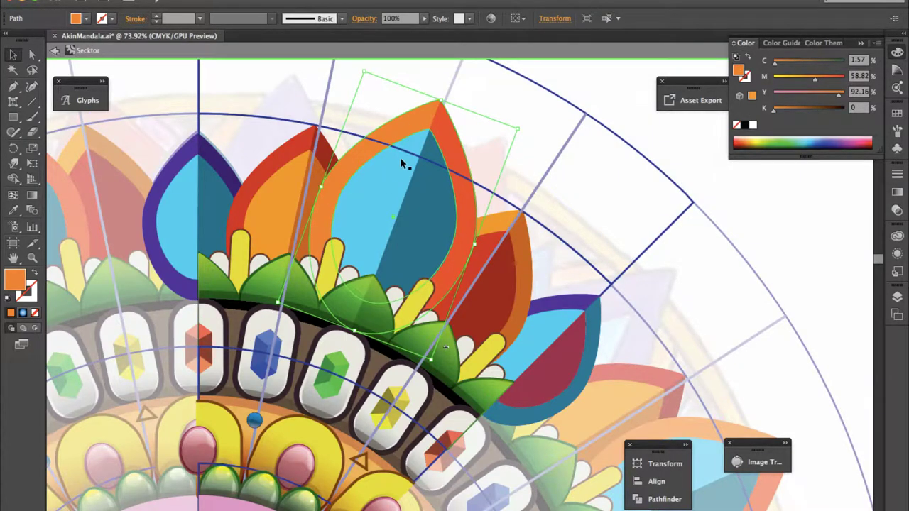
# Step: Give a petal copy the translucent dark brown shadow style and rotate it into place
pyautogui.press('i')
pyautogui.click(259, 317)
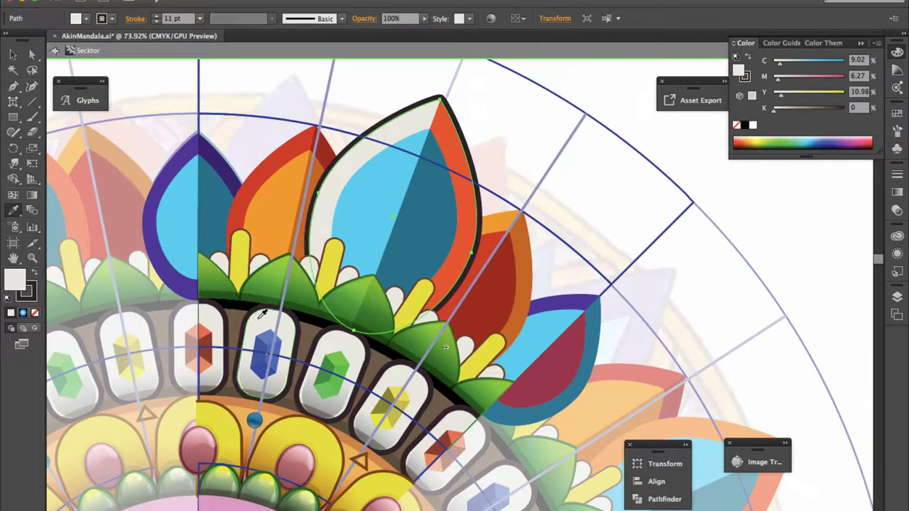
pyautogui.click(355, 312)
pyautogui.press('v')
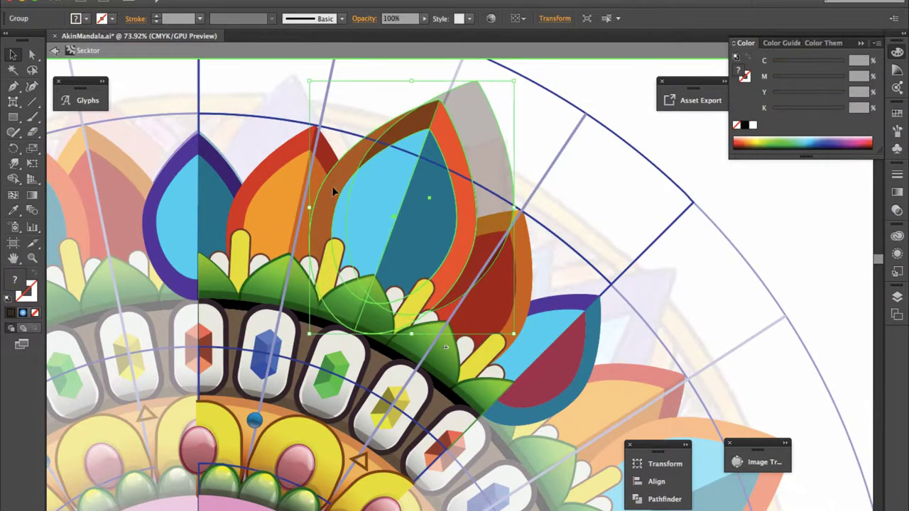
pyautogui.moveTo(260, 283); pyautogui.dragTo(319, 203)
pyautogui.click(259, 135)
pyautogui.press('a')
pyautogui.click(359, 157)
pyautogui.moveTo(360, 157)
pyautogui.mouseDown()
pyautogui.moveTo(520, 128)
pyautogui.moveTo(347, 100)
pyautogui.mouseUp()
pyautogui.hotkey('ctrl', 'z')
pyautogui.press('v')
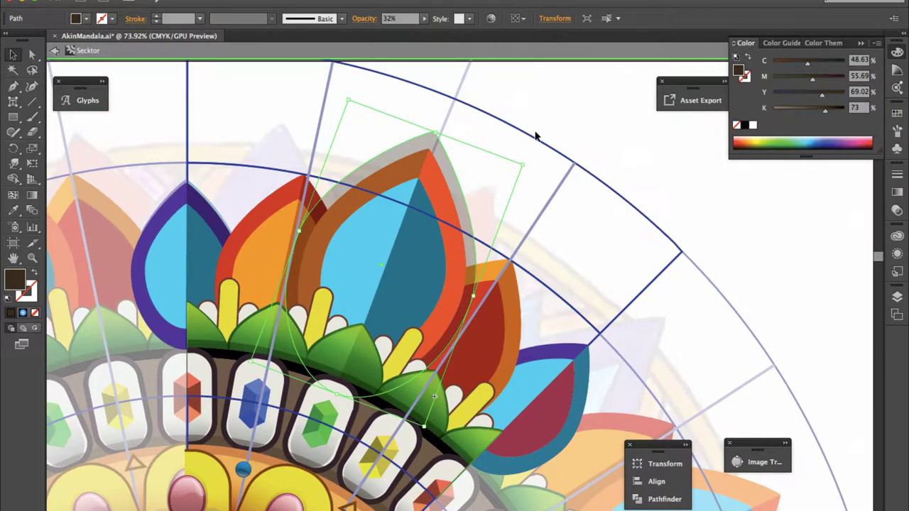
# Step: Trace a closed shadow shape over the large outer petal with the Pen tool
pyautogui.press('p')
pyautogui.click(508, 261)
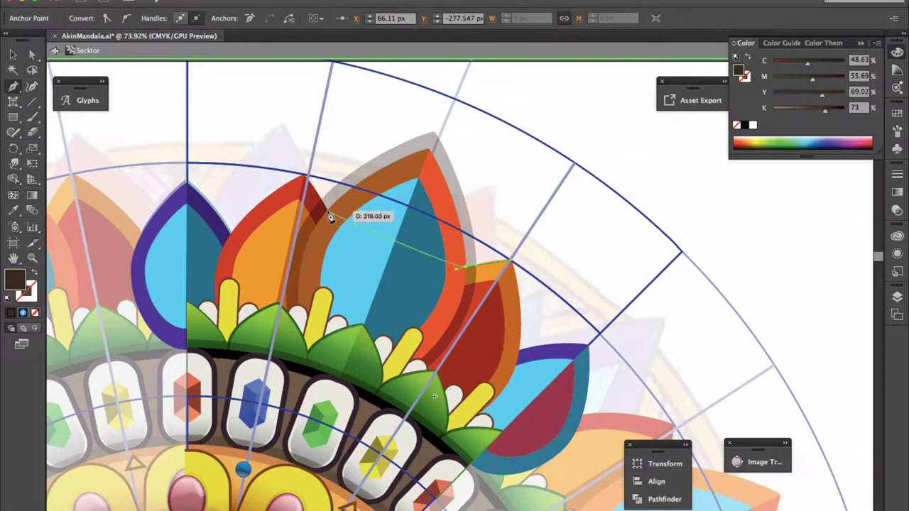
pyautogui.click(312, 188)
pyautogui.click(383, 114)
pyautogui.click(465, 107)
pyautogui.click(541, 159)
pyautogui.click(552, 220)
pyautogui.click(465, 266)
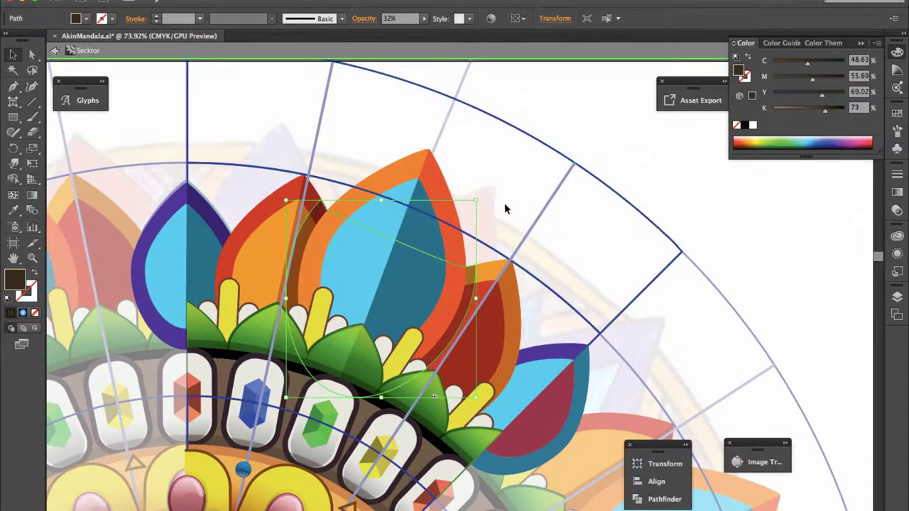
pyautogui.click(897, 210)
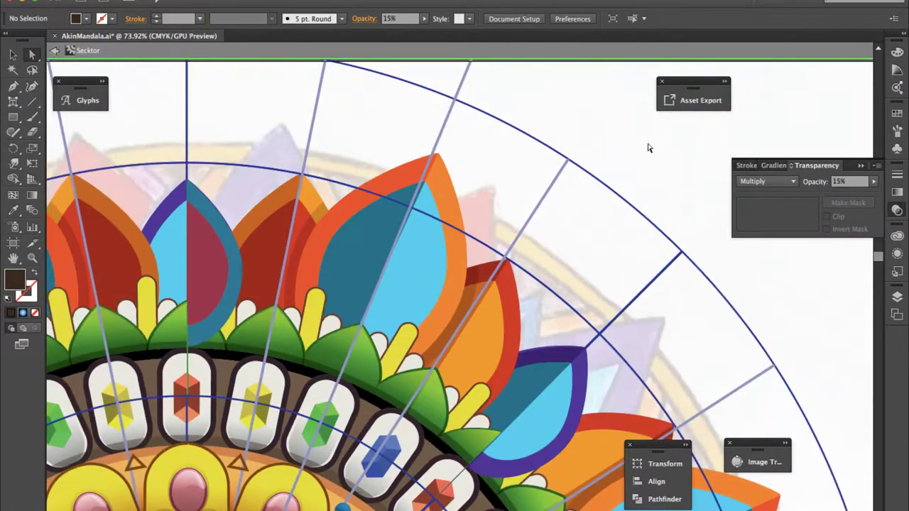
# Step: Isolate the mandala sector and select the dark Multiply 15% shadow shape
pyautogui.hotkey('ctrl', '-')
pyautogui.hotkey('ctrl', '-')
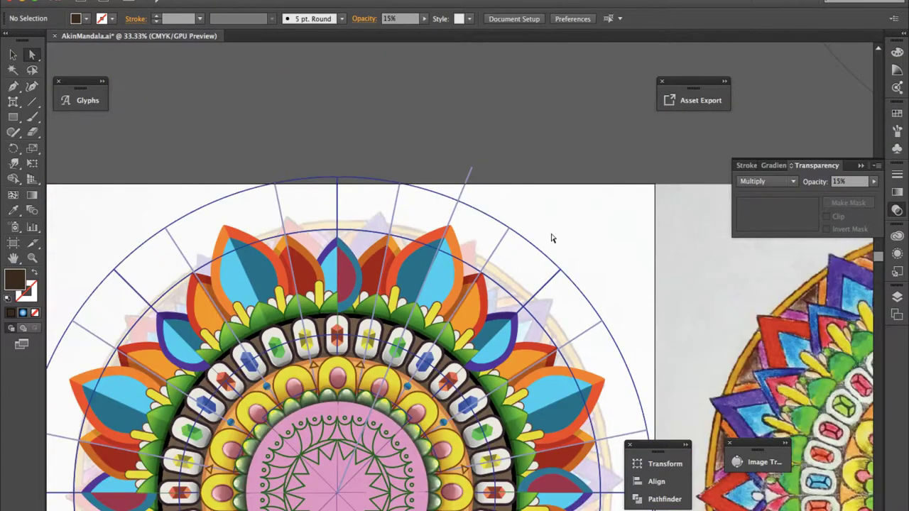
pyautogui.hotkey('ctrl', '-')
pyautogui.scroll(4, 611, 414)
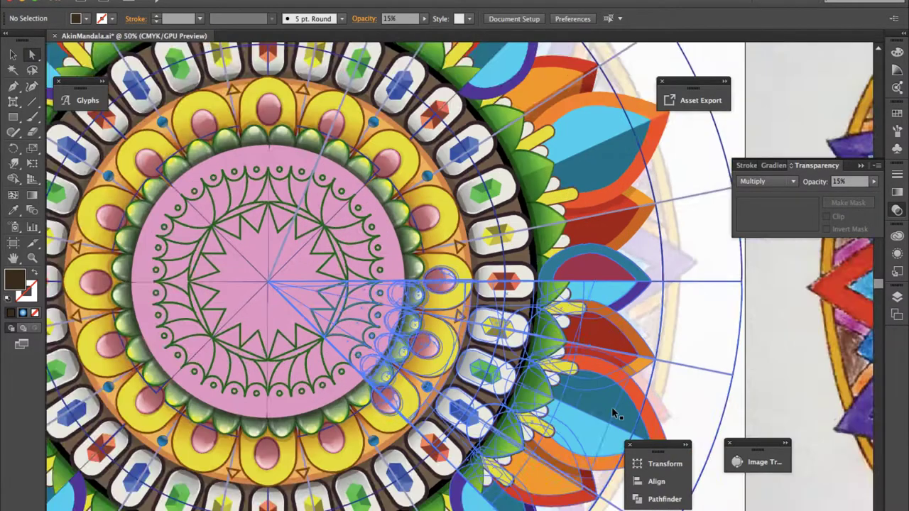
pyautogui.scroll(-1, 547, 263)
pyautogui.click(474, 154)
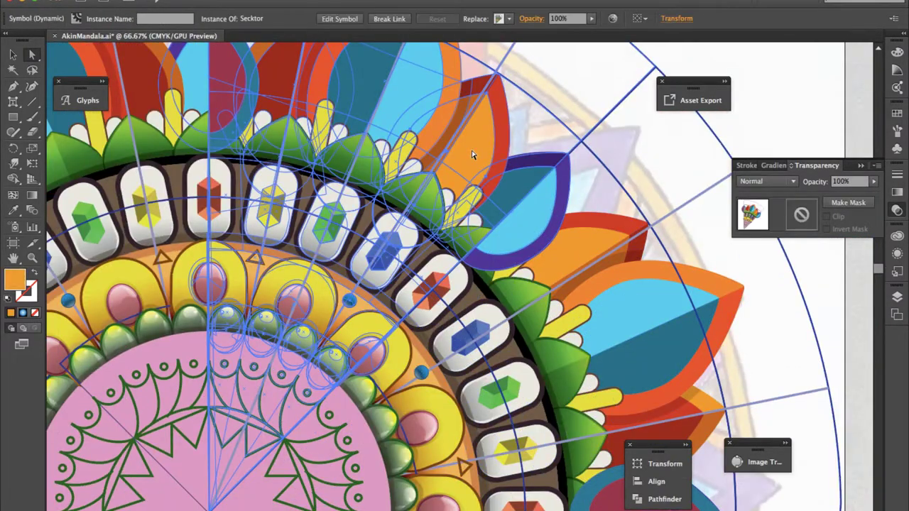
pyautogui.doubleClick(421, 85)
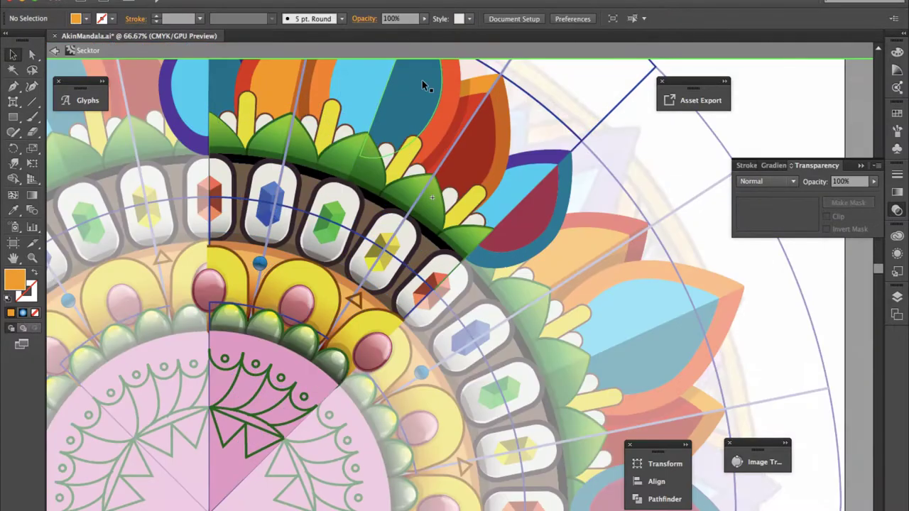
pyautogui.hotkey('ctrl', '+')
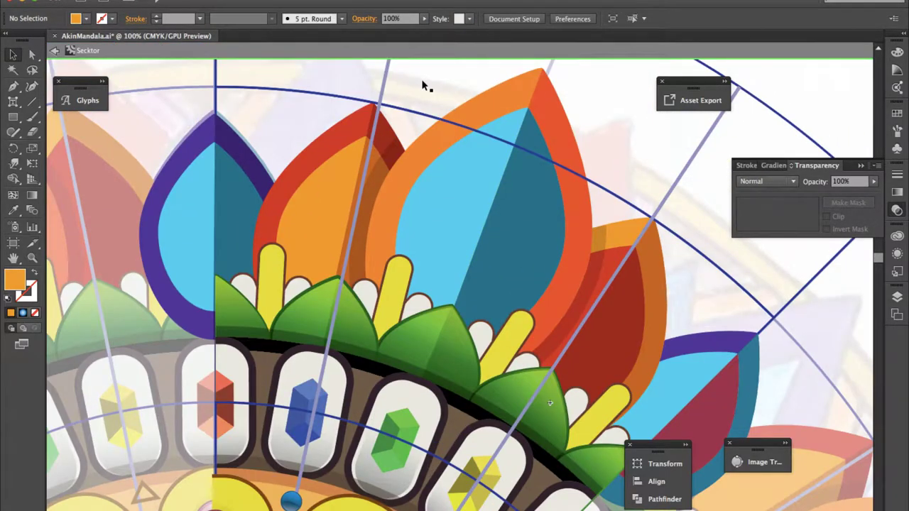
pyautogui.click(377, 181)
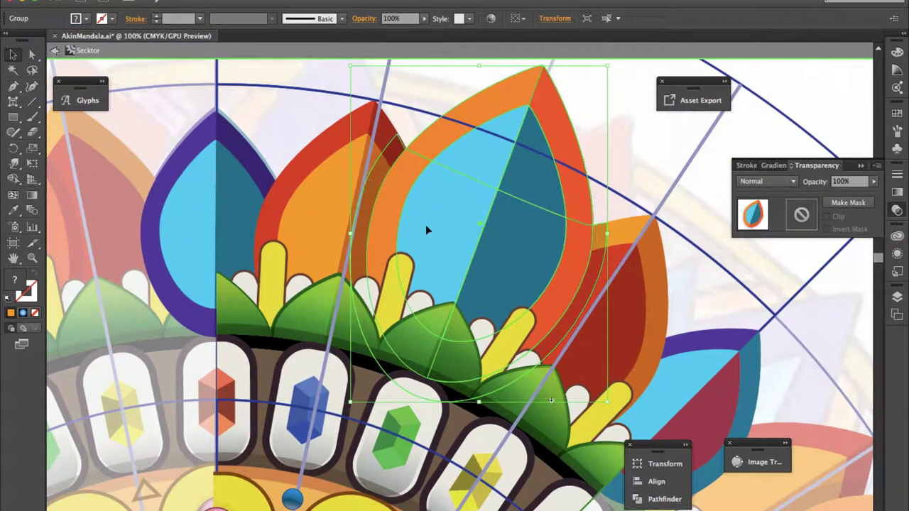
pyautogui.press('a')
pyautogui.click(376, 220)
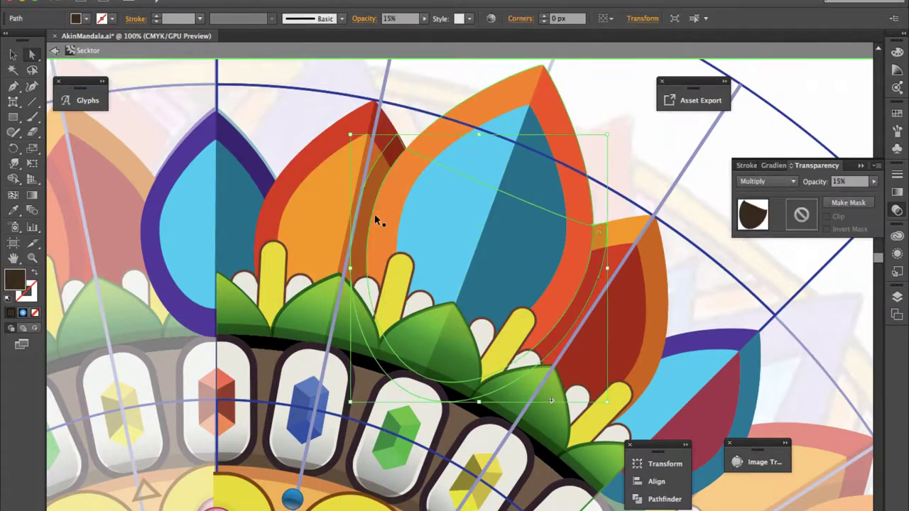
# Step: Scale, rotate and fit the shadow shape over the orange petal left of the large petal
pyautogui.press('v')
pyautogui.moveTo(607, 134); pyautogui.dragTo(524, 218)
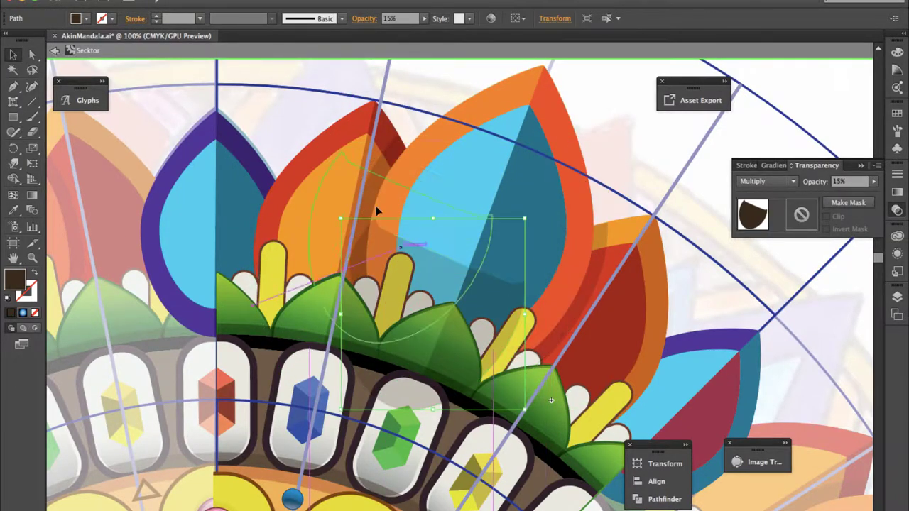
pyautogui.moveTo(377, 210); pyautogui.dragTo(187, 133)
pyautogui.moveTo(367, 130)
pyautogui.mouseDown()
pyautogui.moveTo(262, 145)
pyautogui.moveTo(236, 171)
pyautogui.moveTo(240, 135)
pyautogui.moveTo(336, 182)
pyautogui.mouseUp()
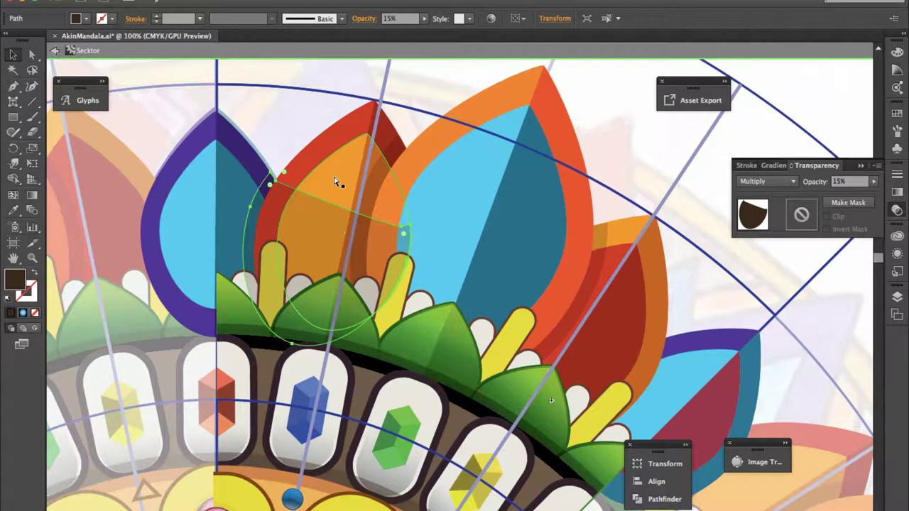
pyautogui.hotkey('ctrl', 'shift', 'a')
pyautogui.click(295, 237)
pyautogui.moveTo(309, 225); pyautogui.dragTo(313, 228)
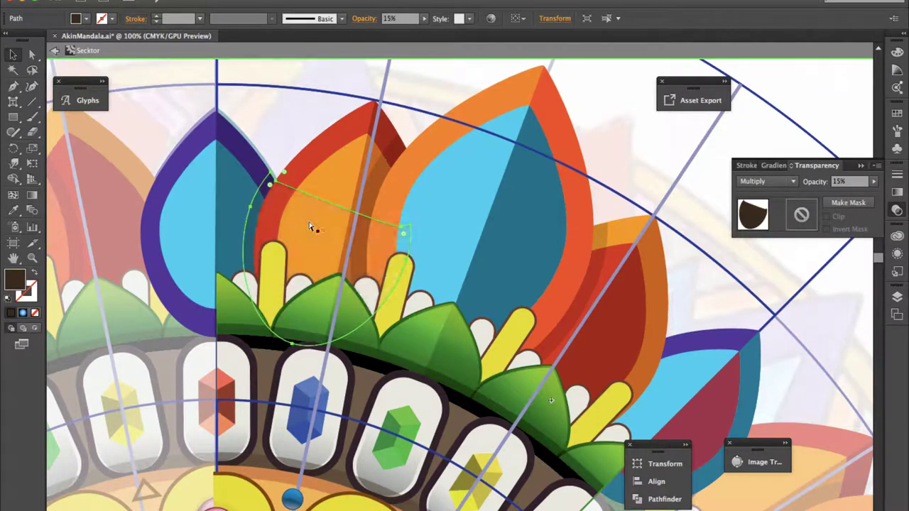
pyautogui.click(307, 130)
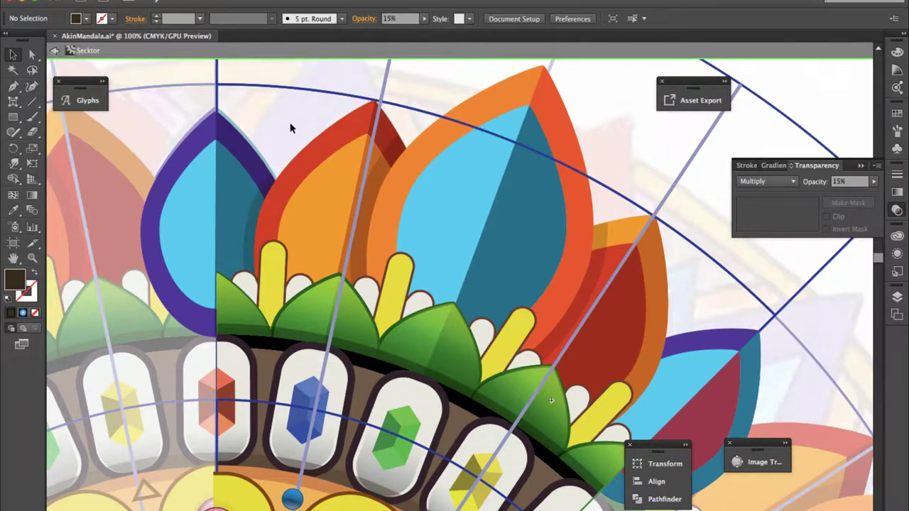
pyautogui.moveTo(242, 174); pyautogui.dragTo(527, 293)
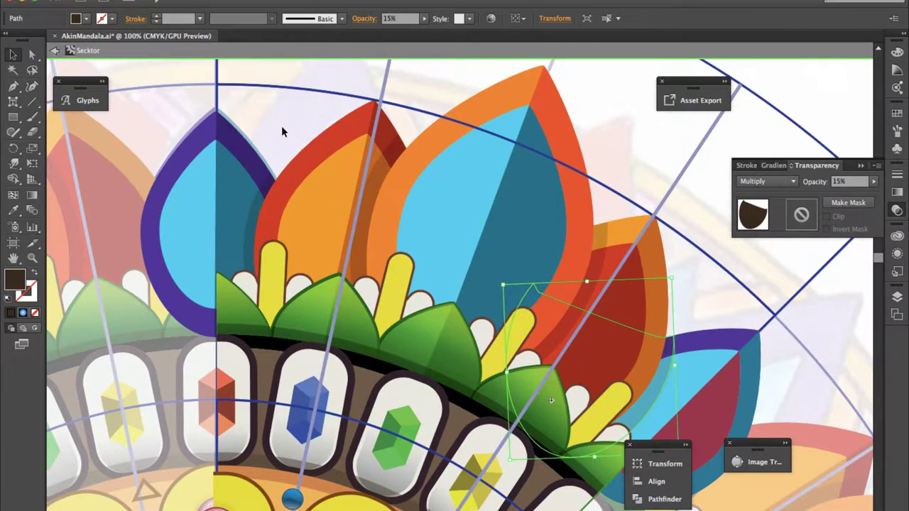
pyautogui.click(316, 127)
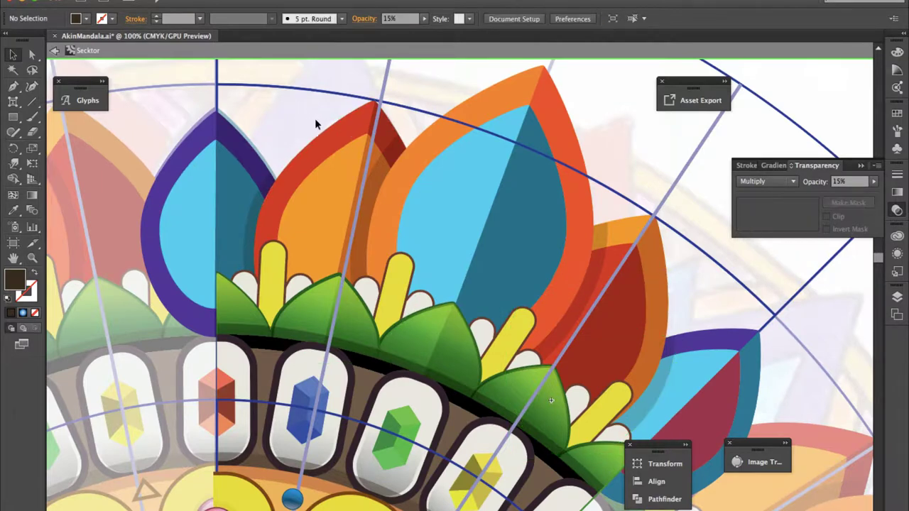
# Step: Pan across the upper petals and select the large orange petal
pyautogui.moveTo(619, 175); pyautogui.dragTo(477, 56)
pyautogui.scroll(-1, 436, 74)
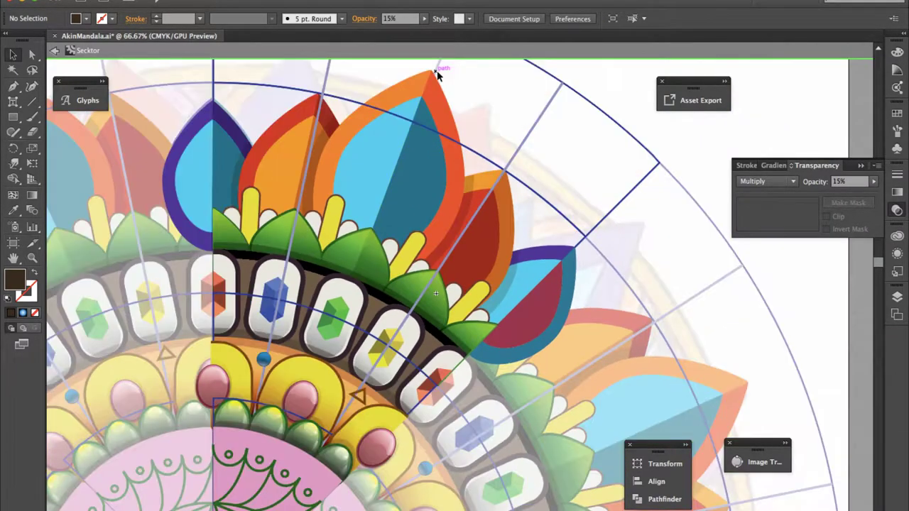
pyautogui.scroll(1, 436, 75)
pyautogui.scroll(-1, 437, 74)
pyautogui.scroll(-1, 257, 302)
pyautogui.scroll(1, 305, 206)
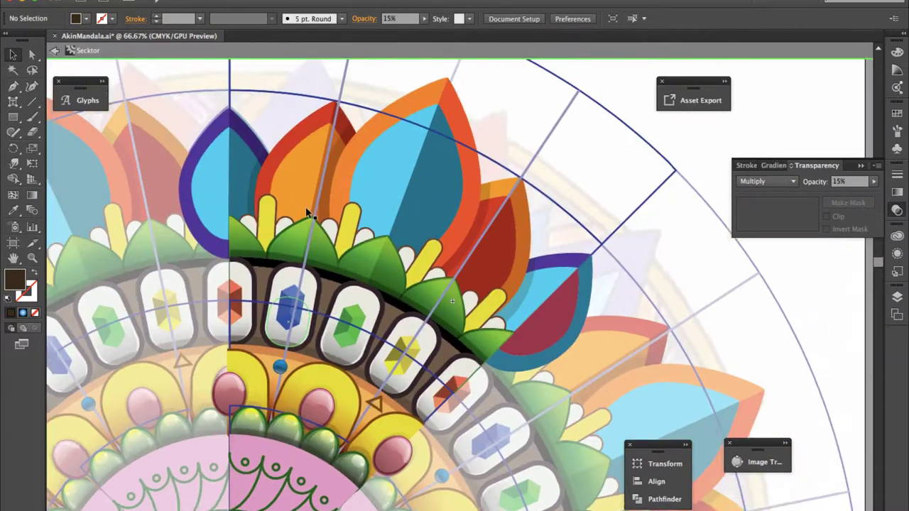
pyautogui.click(430, 98)
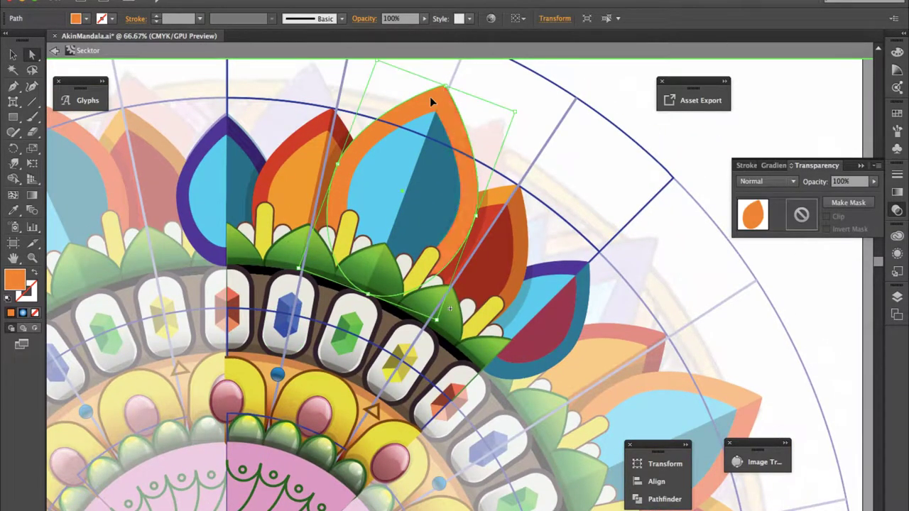
# Step: Isolate the orange petal group, then exit isolation mode
pyautogui.hotkey('shift', 'm')
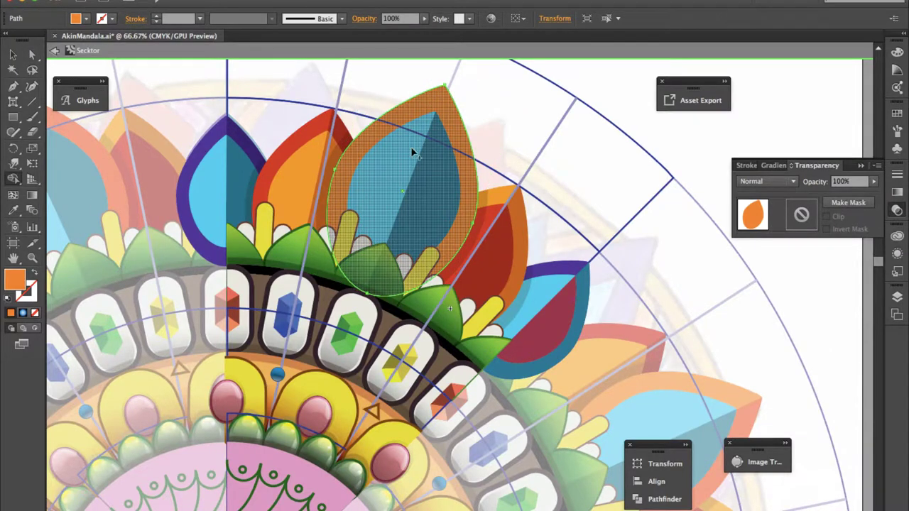
pyautogui.press('v')
pyautogui.hotkey('ctrl', 'shift', 'a')
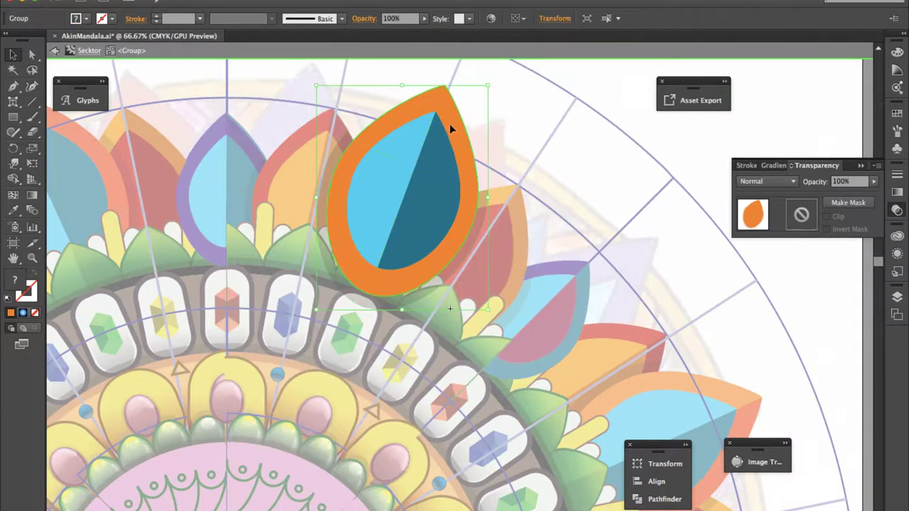
pyautogui.doubleClick(449, 127)
pyautogui.doubleClick(305, 186)
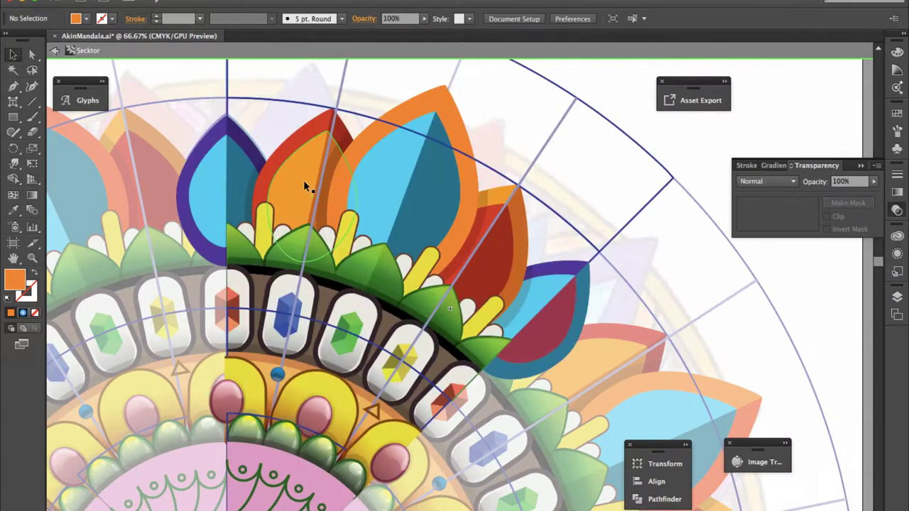
pyautogui.doubleClick(454, 129)
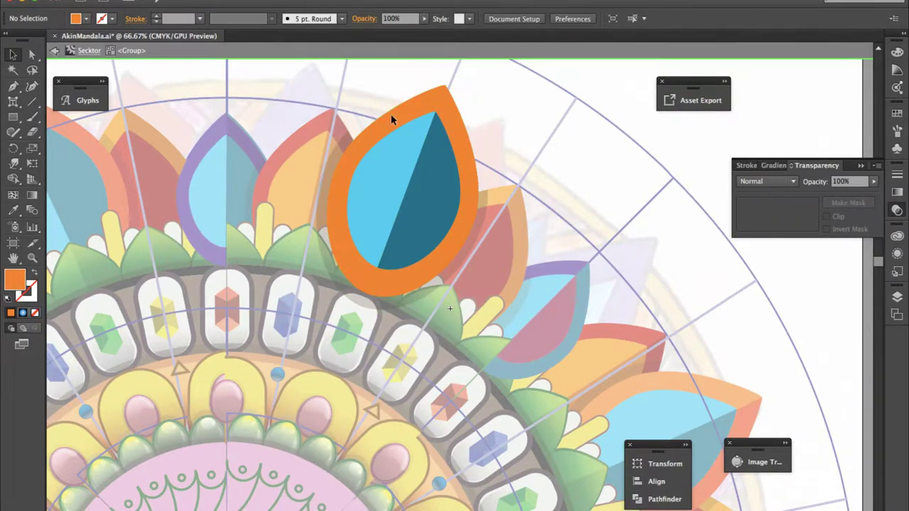
pyautogui.press('Escape')
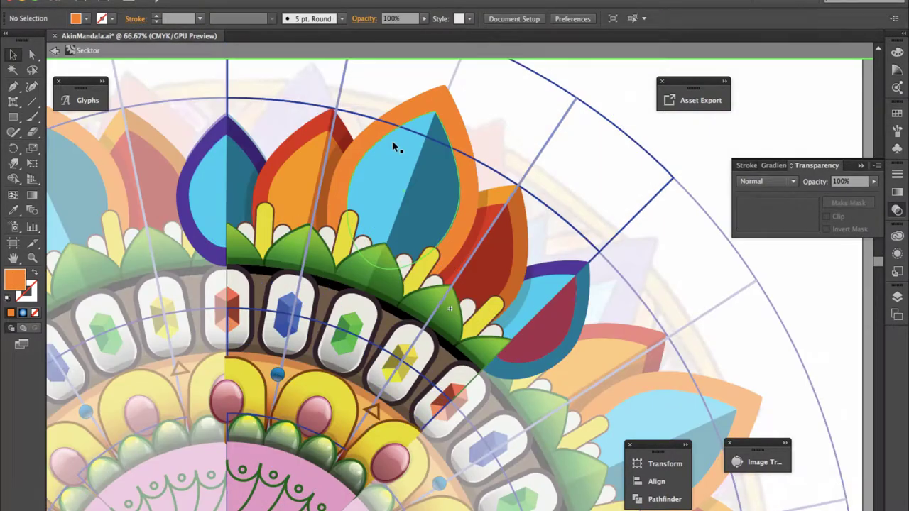
# Step: Paste a copy of the orange petal over the original and give it the white Overlay style
pyautogui.press('a')
pyautogui.hotkey('ctrl', 'v')
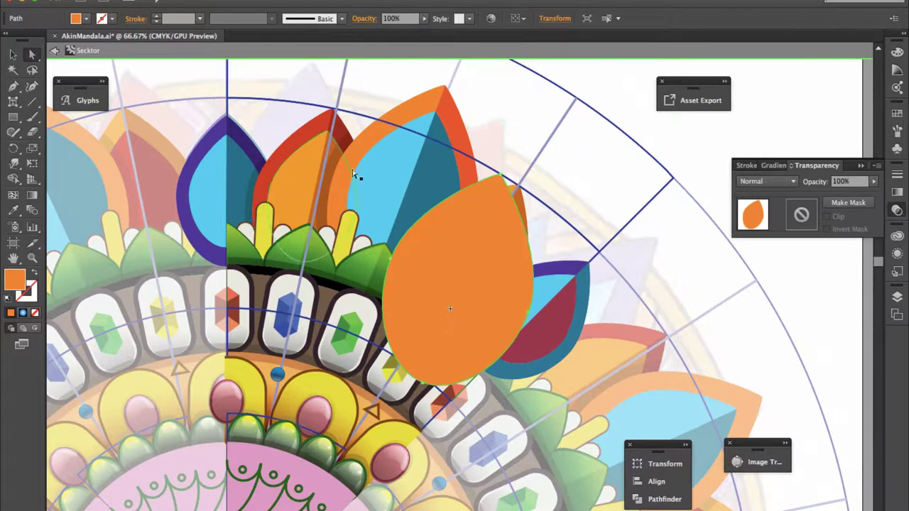
pyautogui.moveTo(469, 185); pyautogui.dragTo(430, 97)
pyautogui.press('i')
pyautogui.click(310, 237)
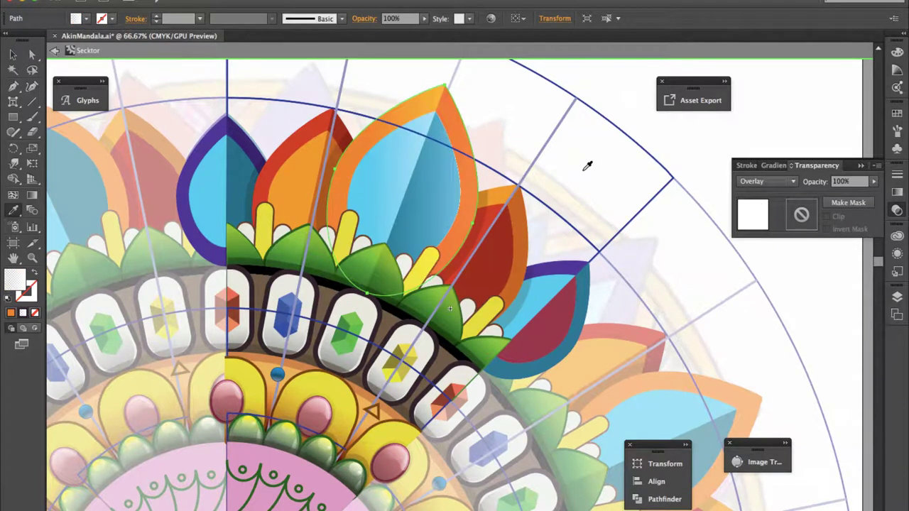
pyautogui.press('v')
# Step: Run the white highlight's gradient from the petal base to its tip
pyautogui.click(333, 72)
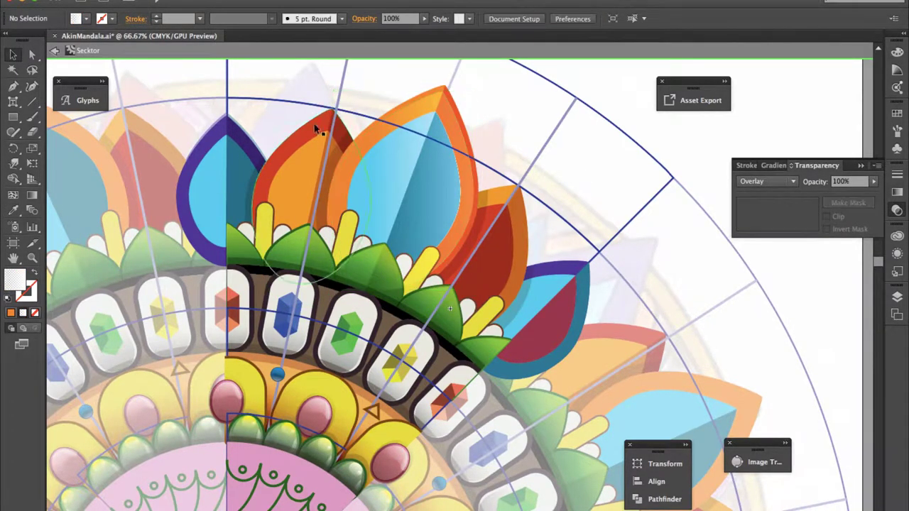
pyautogui.click(384, 161)
pyautogui.press('g')
pyautogui.moveTo(376, 269); pyautogui.dragTo(428, 153)
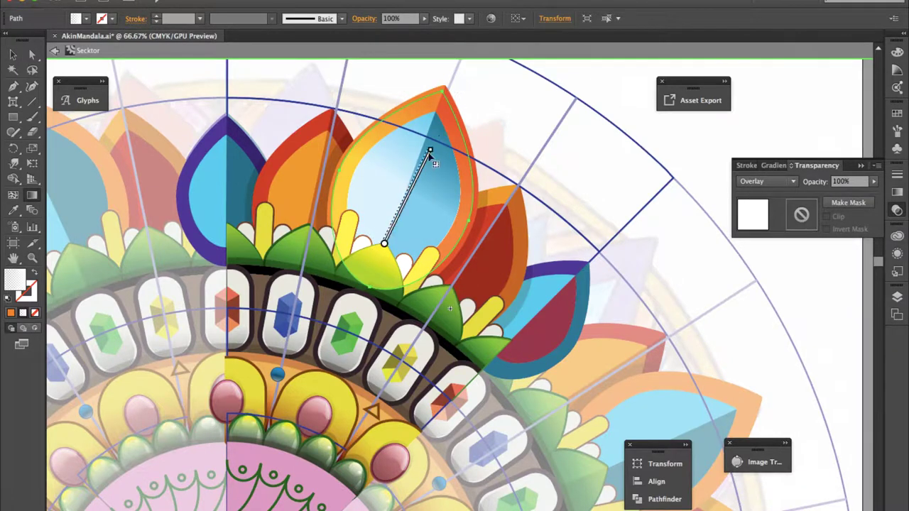
pyautogui.press('v')
pyautogui.click(487, 148)
pyautogui.click(396, 138)
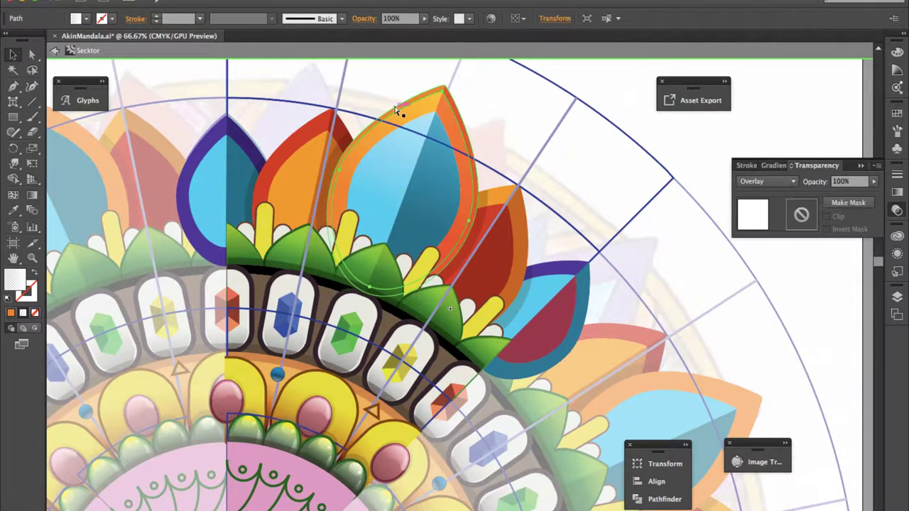
pyautogui.click(567, 184)
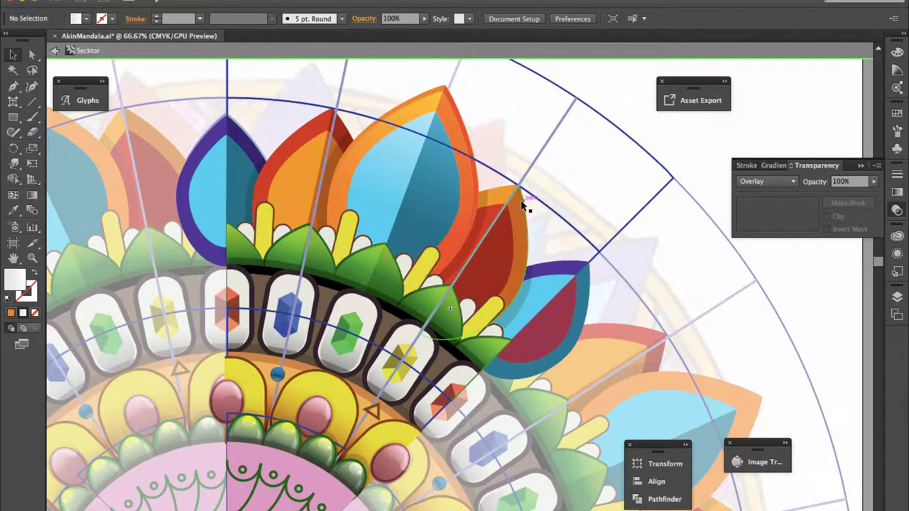
# Step: Copy the white Overlay highlight onto the red petal and rotate it to fit
pyautogui.click(442, 157)
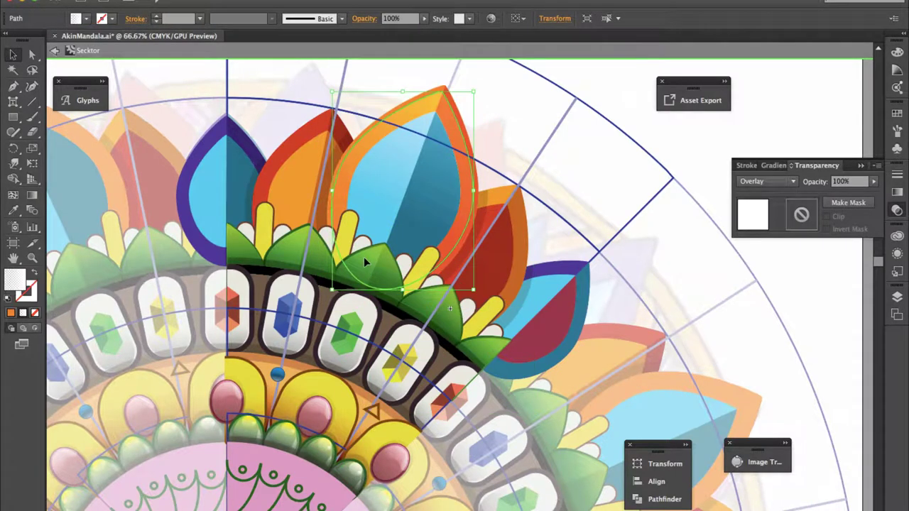
pyautogui.click(350, 105)
pyautogui.click(427, 139)
pyautogui.moveTo(427, 139)
pyautogui.mouseDown()
pyautogui.moveTo(589, 282)
pyautogui.moveTo(507, 204)
pyautogui.mouseUp()
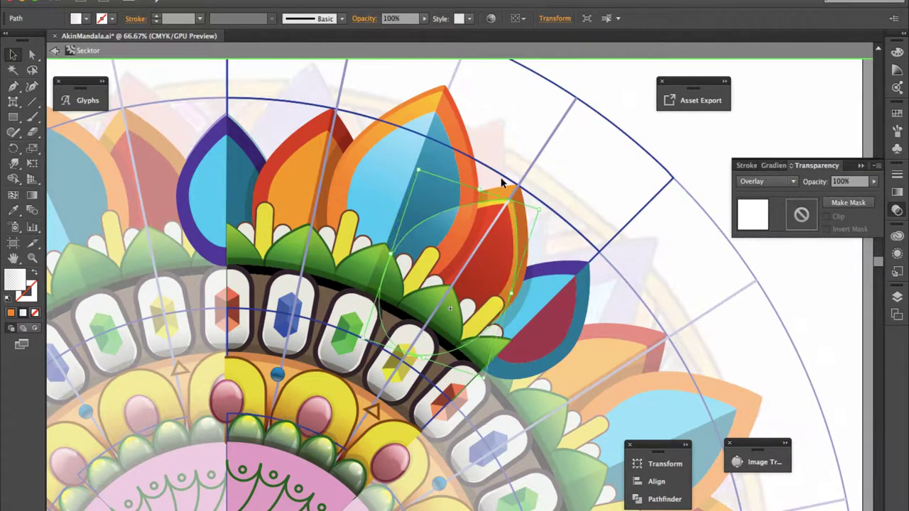
pyautogui.moveTo(502, 237); pyautogui.dragTo(500, 182)
pyautogui.click(576, 304)
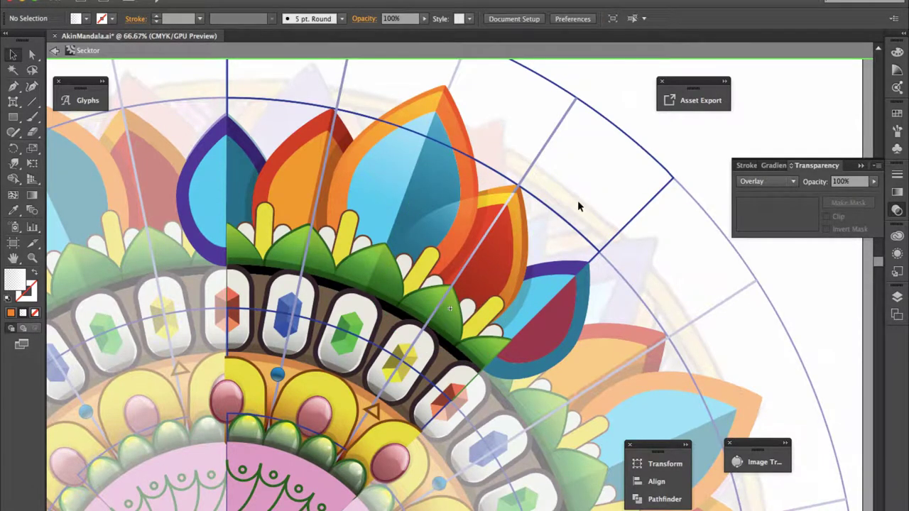
# Step: Lower the red petal's highlight to 62% opacity
pyautogui.click(509, 237)
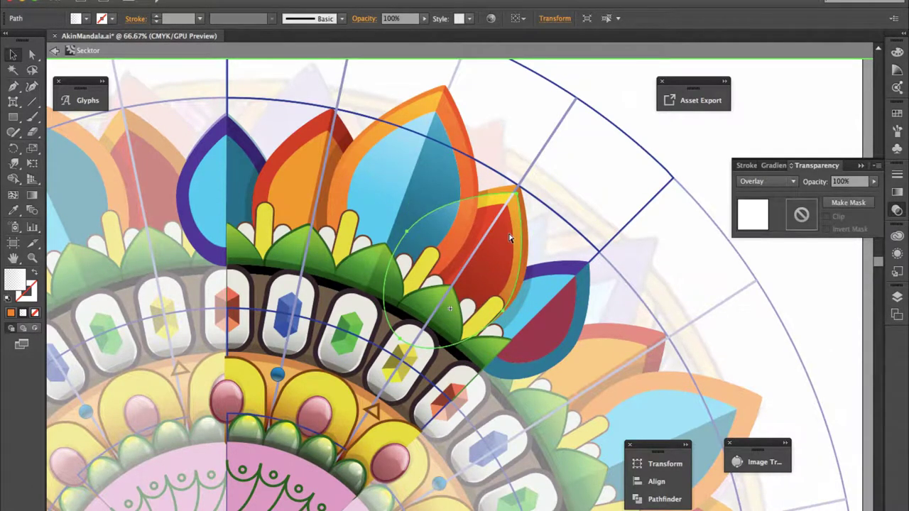
pyautogui.click(511, 238)
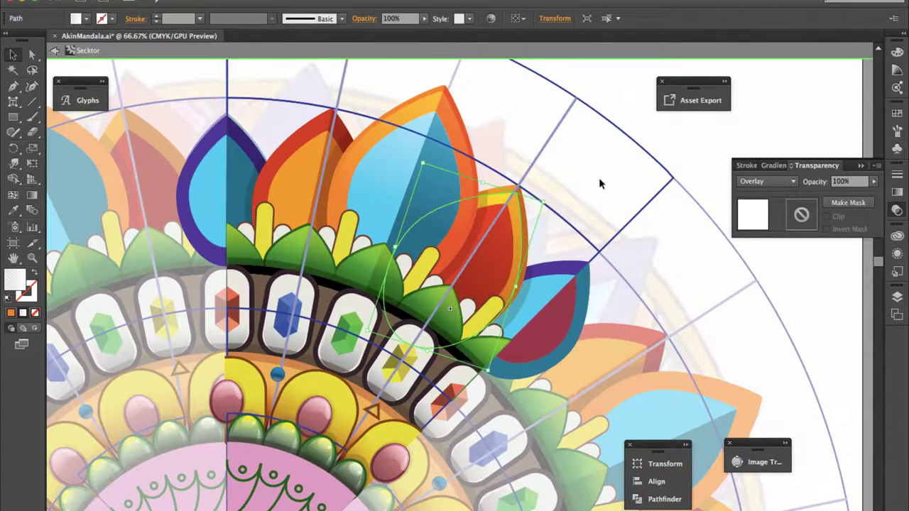
pyautogui.click(635, 173)
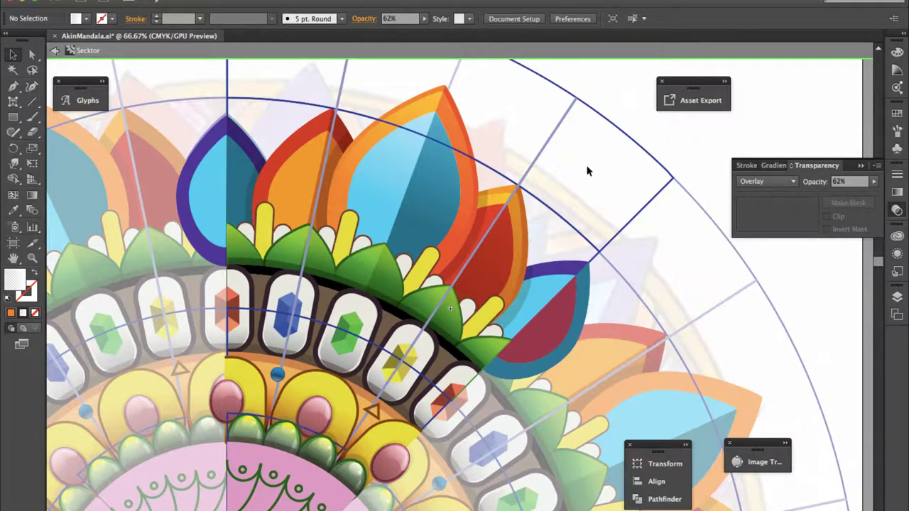
pyautogui.click(523, 192)
pyautogui.hotkey('ctrl', '+')
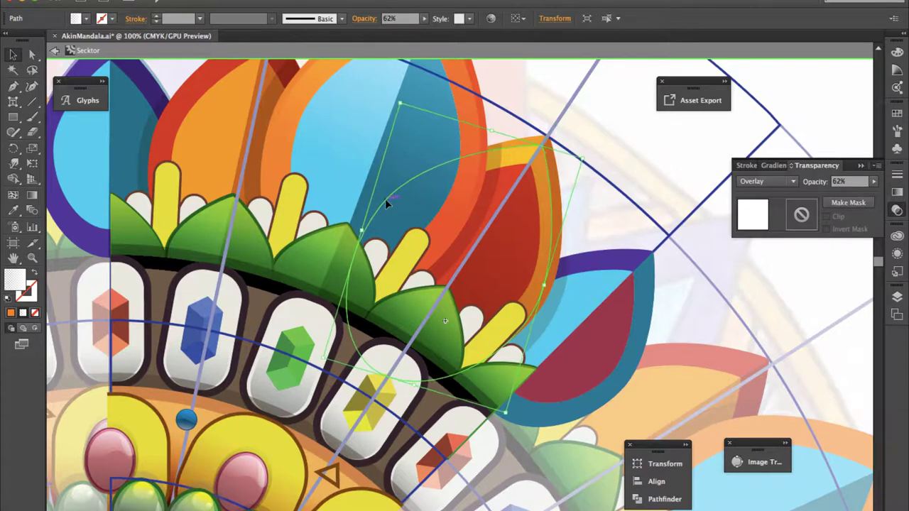
# Step: Tilt the white highlight about 6 degrees and narrow it to fit the orange petal
pyautogui.moveTo(385, 204); pyautogui.dragTo(511, 296)
pyautogui.moveTo(462, 152); pyautogui.dragTo(482, 142)
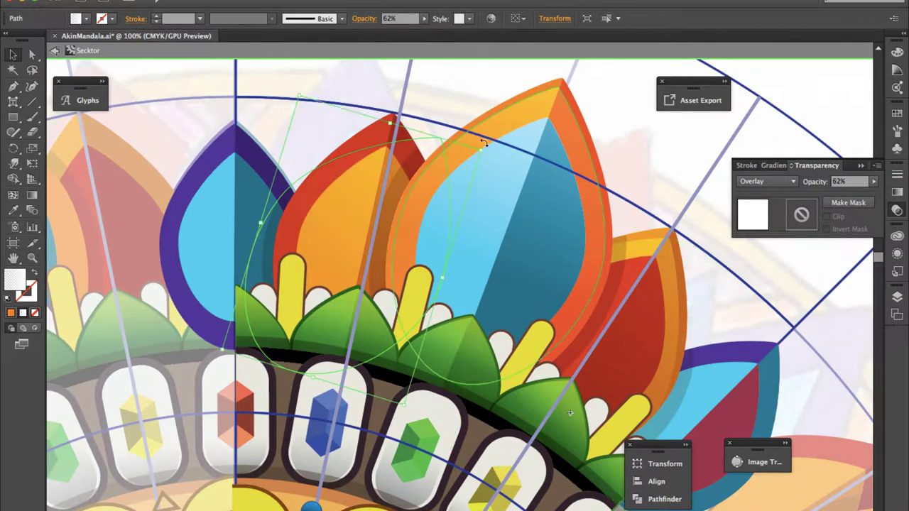
pyautogui.moveTo(294, 152); pyautogui.dragTo(245, 135)
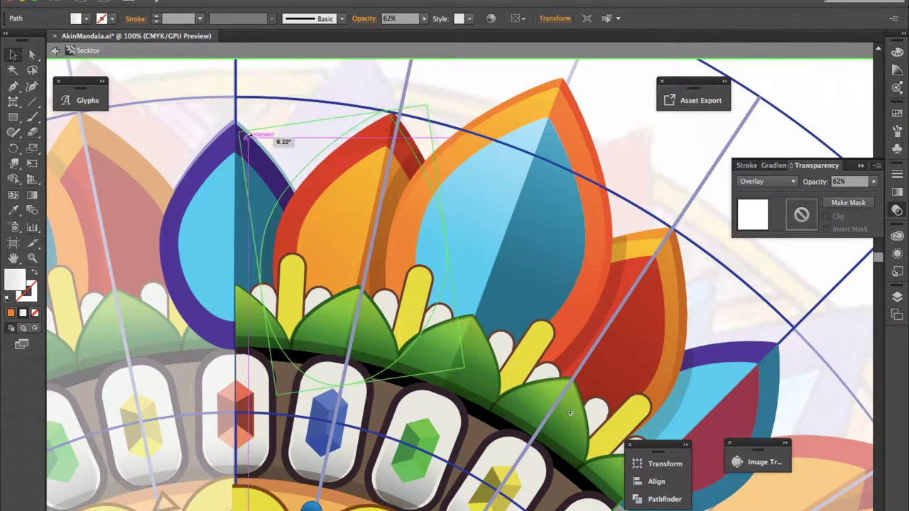
pyautogui.moveTo(286, 264); pyautogui.dragTo(447, 246)
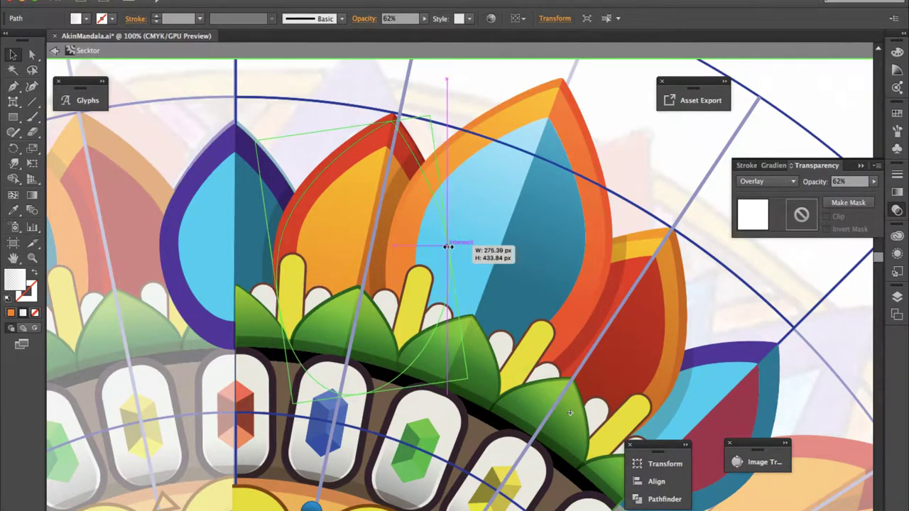
pyautogui.click(457, 93)
pyautogui.hotkey('ctrl', '-')
pyautogui.hotkey('ctrl', '-')
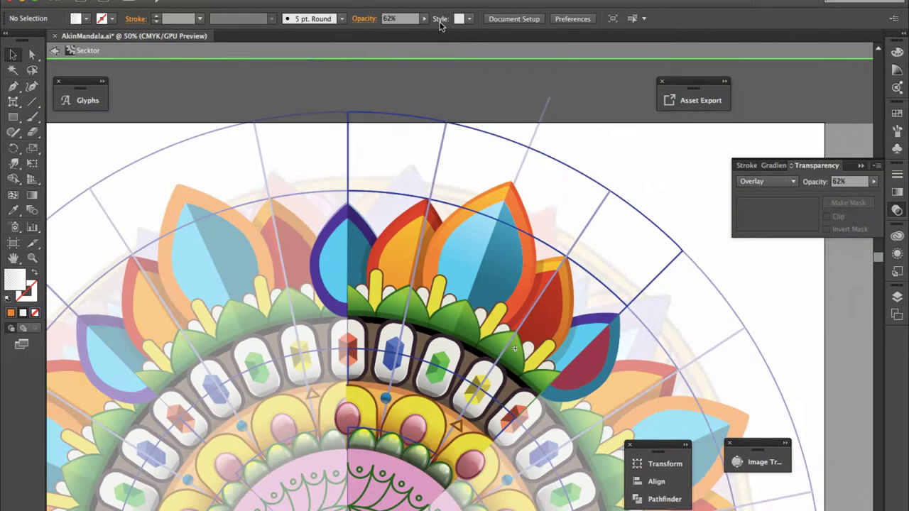
pyautogui.hotkey('ctrl', '+')
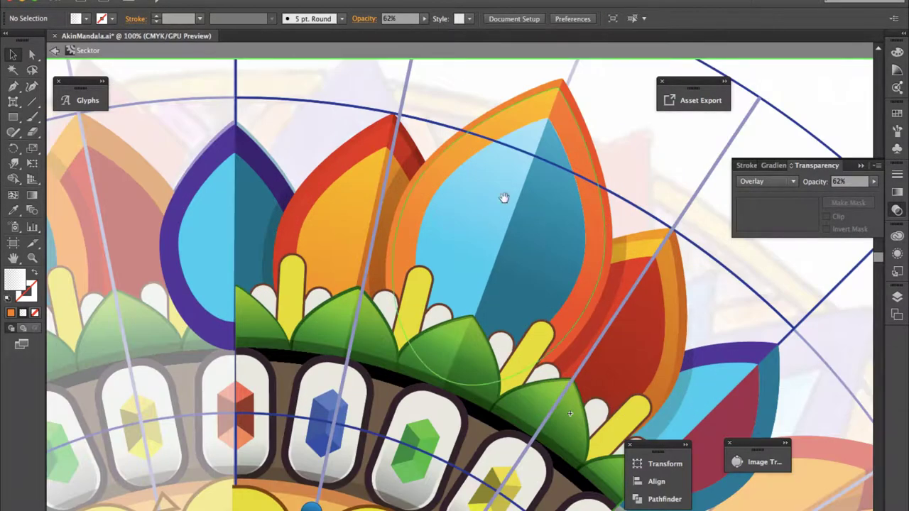
pyautogui.moveTo(504, 198); pyautogui.dragTo(390, 96)
# Step: Copy the highlight onto the blue-and-red petal and raise its opacity to 89%
pyautogui.click(615, 239)
pyautogui.moveTo(503, 234); pyautogui.dragTo(610, 358)
pyautogui.moveTo(689, 284); pyautogui.dragTo(667, 288)
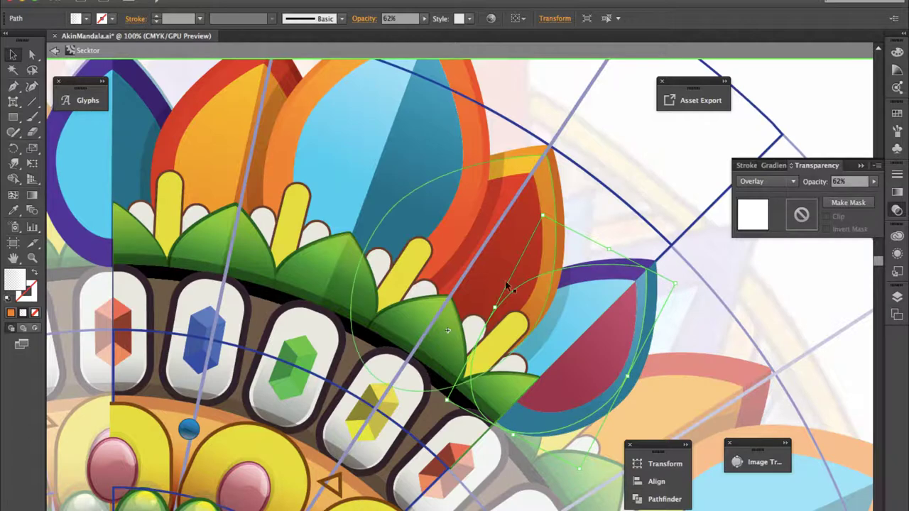
pyautogui.moveTo(506, 285); pyautogui.dragTo(609, 261)
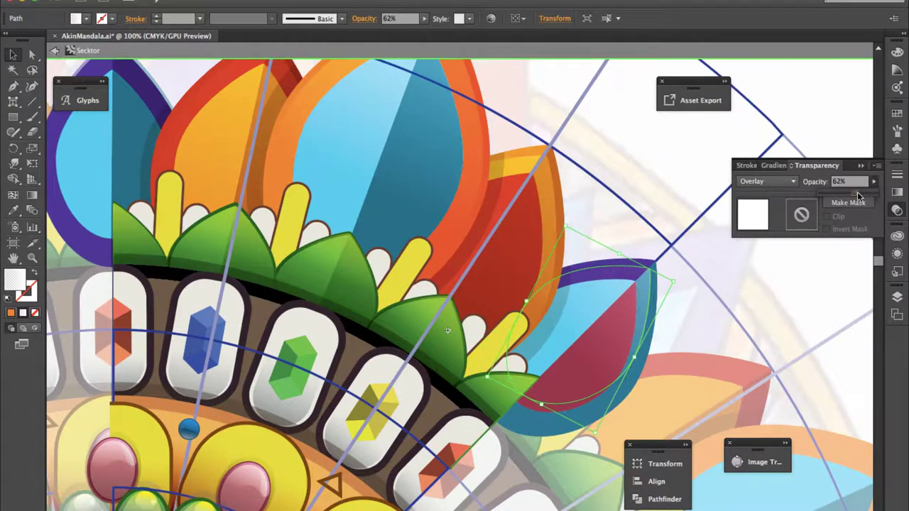
pyautogui.moveTo(857, 196); pyautogui.dragTo(869, 196)
pyautogui.click(734, 249)
# Step: Move the highlight onto the purple petal and nudge it into place
pyautogui.scroll(3, 761, 304)
pyautogui.hscroll(-4, 760, 304)
pyautogui.moveTo(646, 315); pyautogui.dragTo(228, 86)
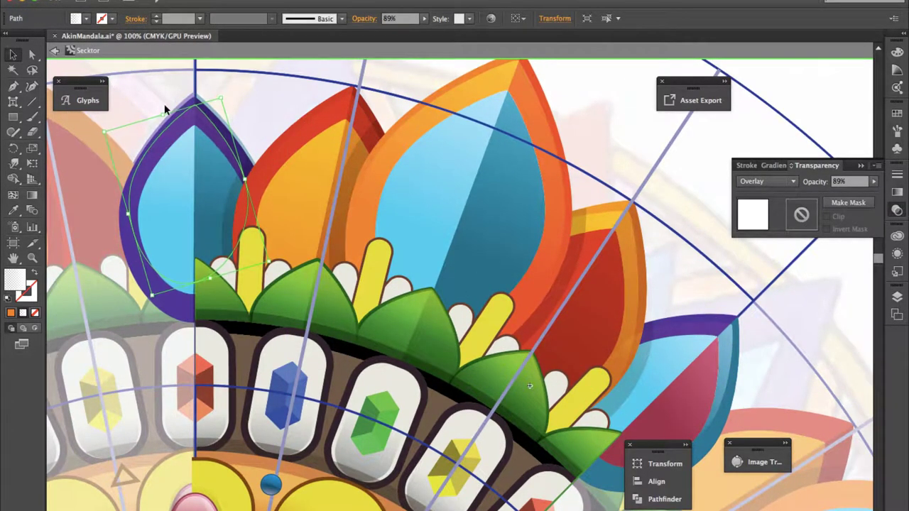
pyautogui.moveTo(163, 107); pyautogui.dragTo(164, 110)
pyautogui.hotkey('ctrl', 'shift', 'a')
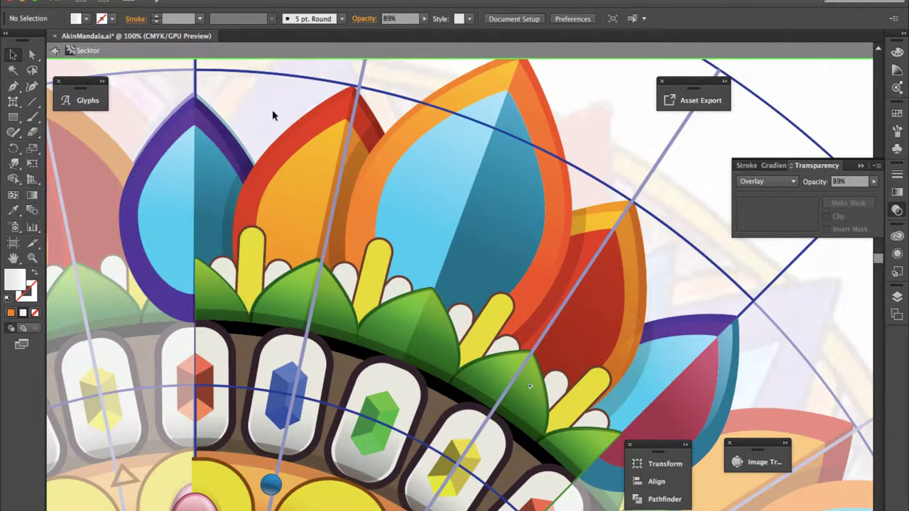
pyautogui.hotkey('ctrl', '-')
pyautogui.hotkey('ctrl', '-')
pyautogui.hotkey('ctrl', '-')
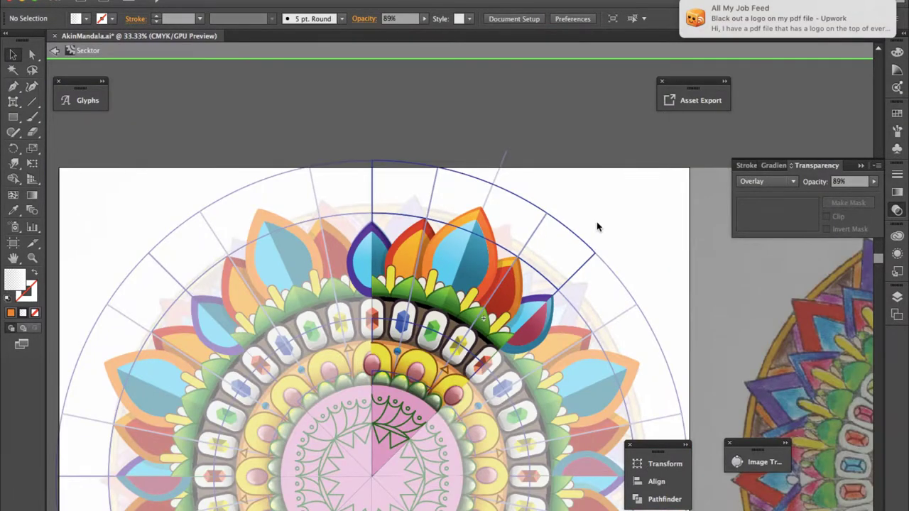
# Step: Re-enter the Sektor symbol and select the large orange-and-blue top petal
pyautogui.scroll(-5, 596, 226)
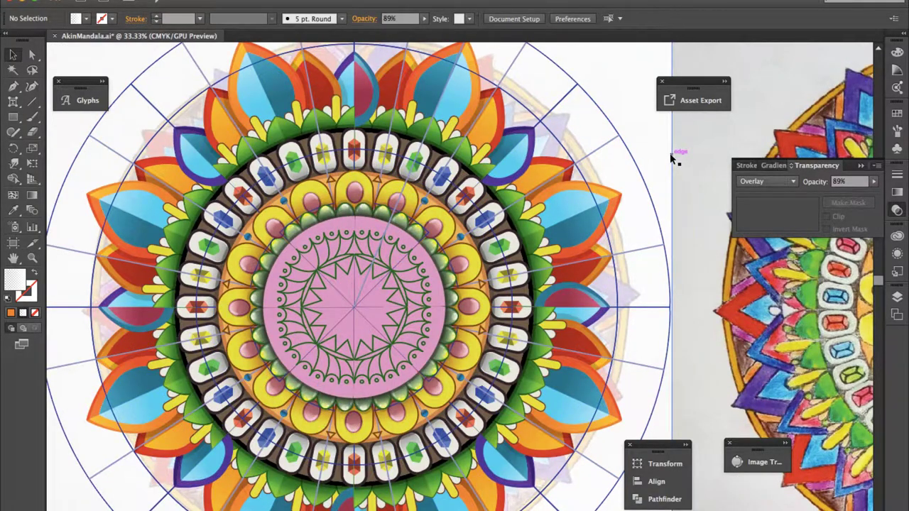
pyautogui.click(481, 158)
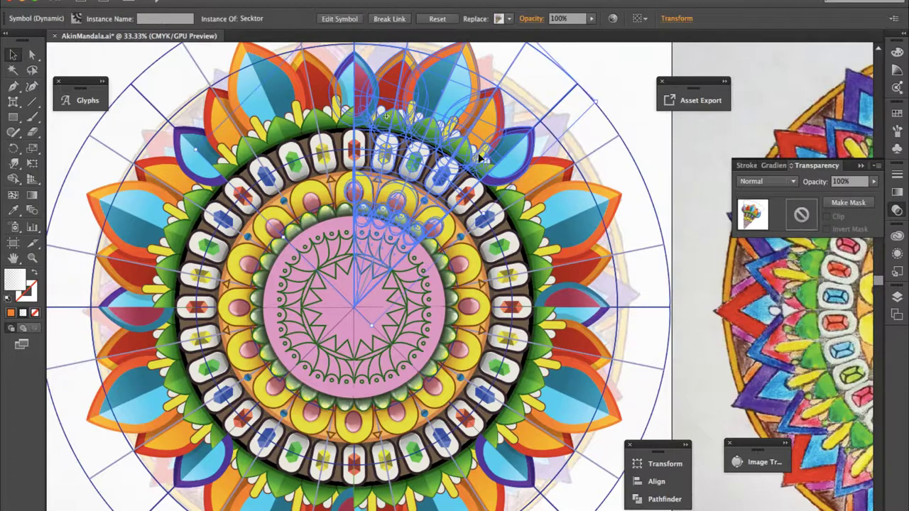
pyautogui.doubleClick(463, 109)
pyautogui.scroll(5, 454, 142)
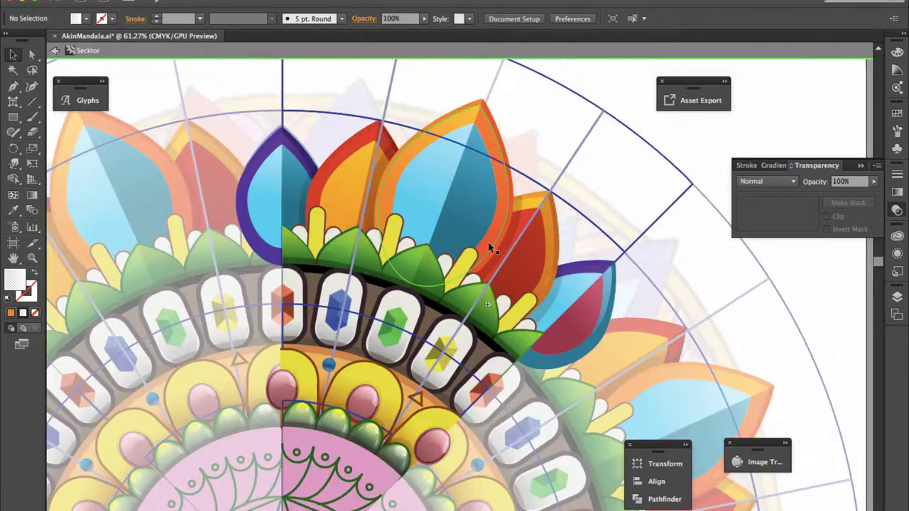
pyautogui.click(508, 181)
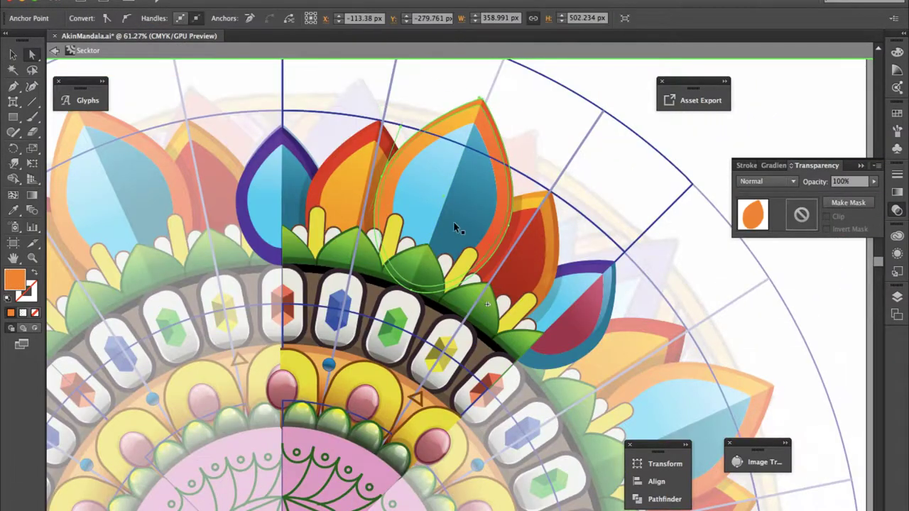
# Step: Layer a copy of the orange petal on top with the Multiply gradient shading, angled along the petal
pyautogui.click(476, 99)
pyautogui.doubleClick(476, 98)
pyautogui.click(478, 108)
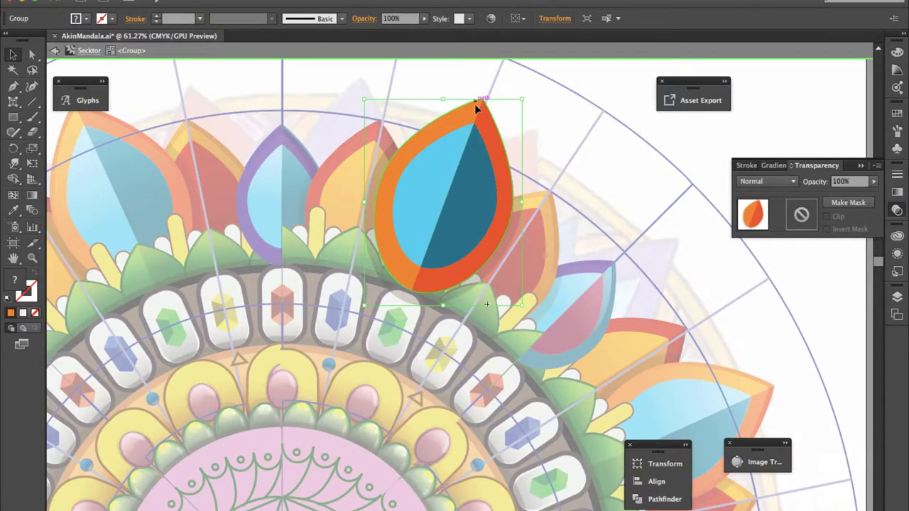
pyautogui.hotkey('ctrl', 'shift', ']')
pyautogui.click(88, 50)
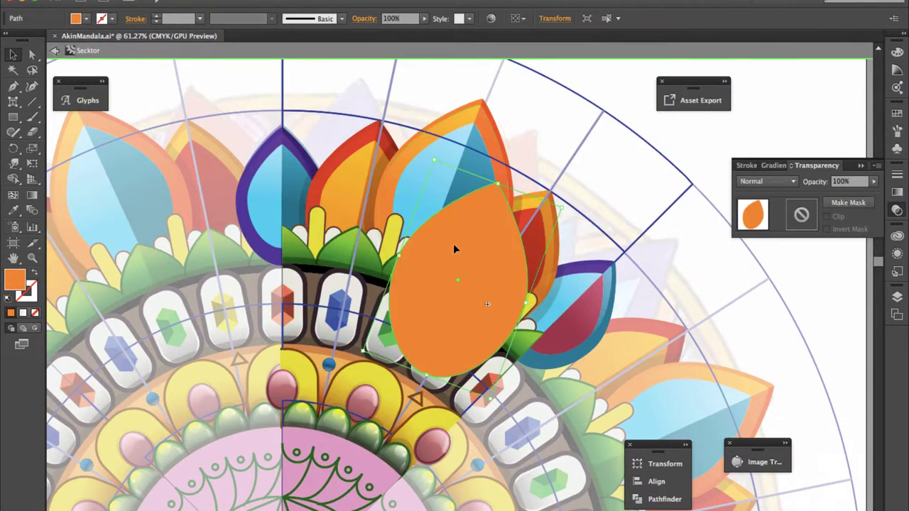
pyautogui.press('i')
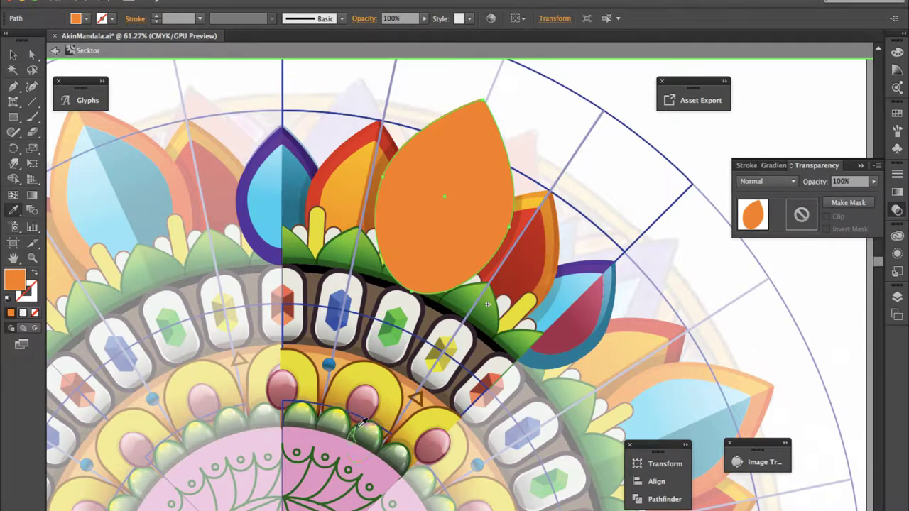
pyautogui.click(273, 199)
pyautogui.press('g')
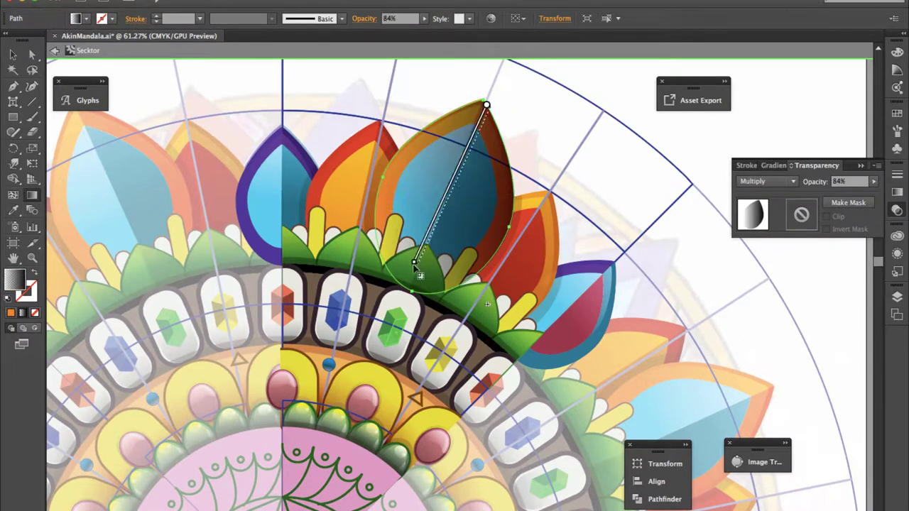
pyautogui.moveTo(374, 350); pyautogui.dragTo(459, 177)
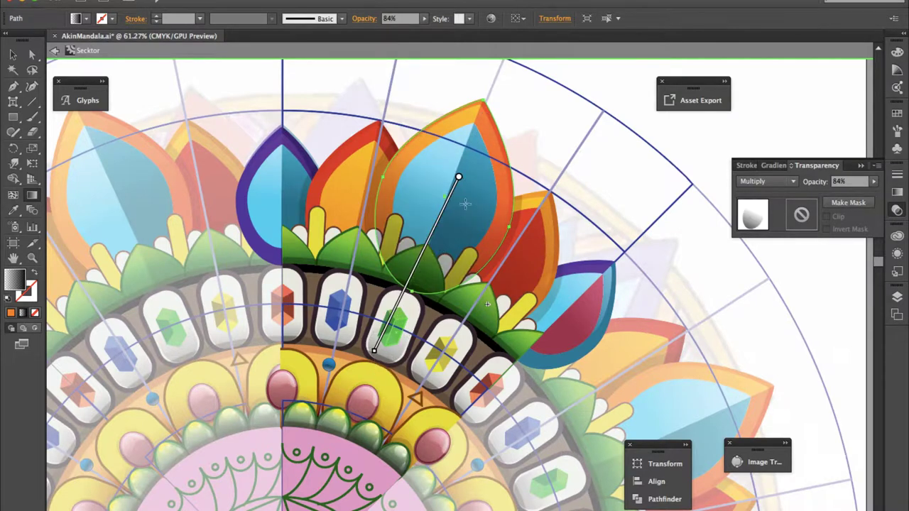
pyautogui.press('v')
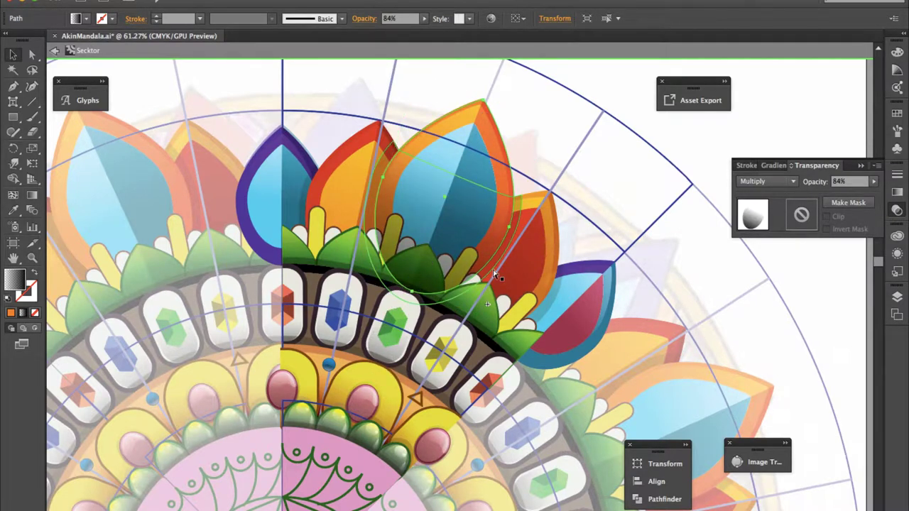
# Step: Copy the shading onto the red, right blue and top-centre purple petals, rotating to fit
pyautogui.click(714, 141)
pyautogui.click(376, 223)
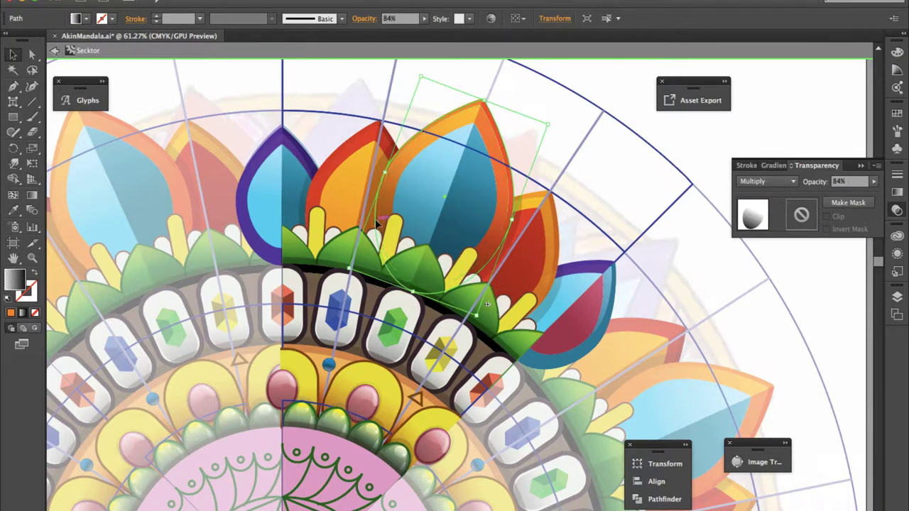
pyautogui.click(608, 149)
pyautogui.moveTo(373, 217)
pyautogui.mouseDown()
pyautogui.moveTo(438, 262)
pyautogui.moveTo(526, 259)
pyautogui.mouseUp()
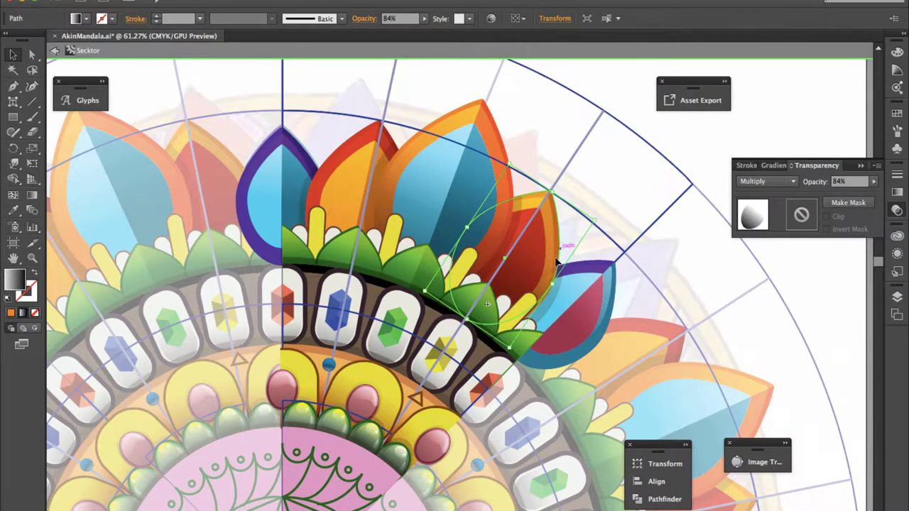
pyautogui.moveTo(521, 268); pyautogui.dragTo(559, 343)
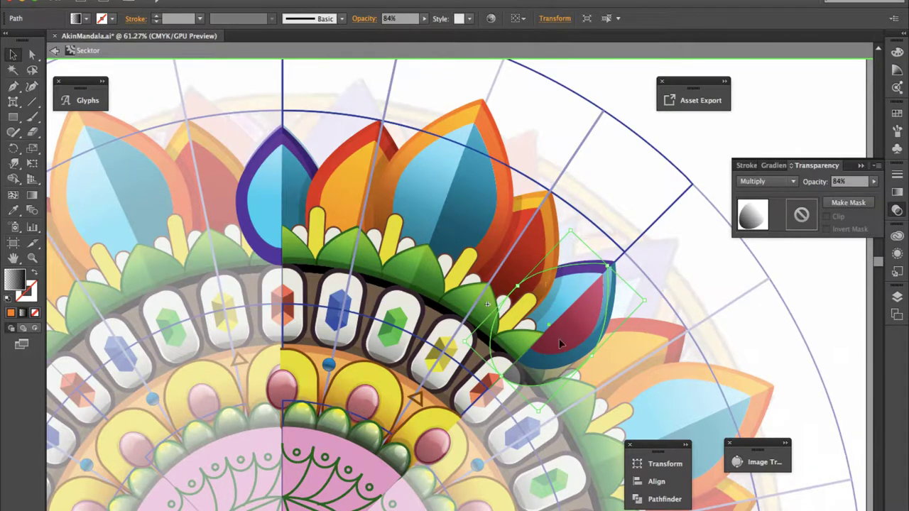
pyautogui.moveTo(581, 226); pyautogui.dragTo(655, 296)
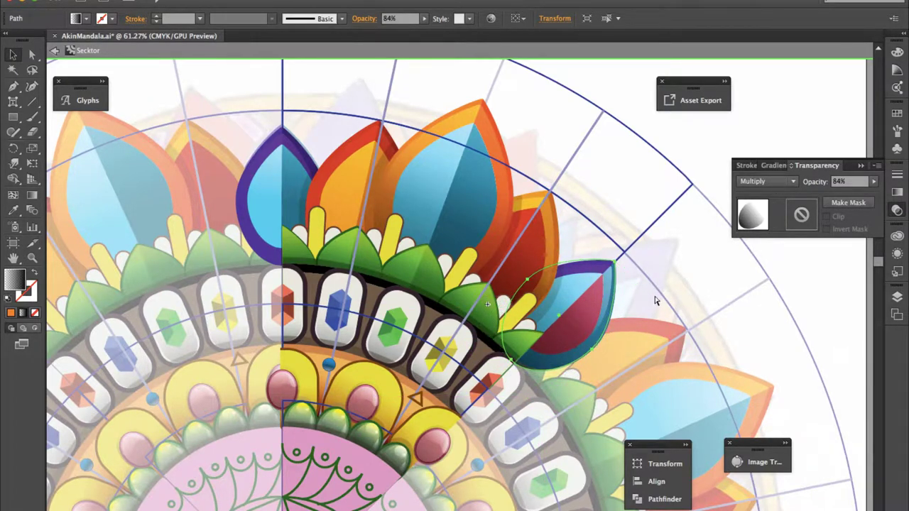
pyautogui.moveTo(316, 234); pyautogui.dragTo(318, 154)
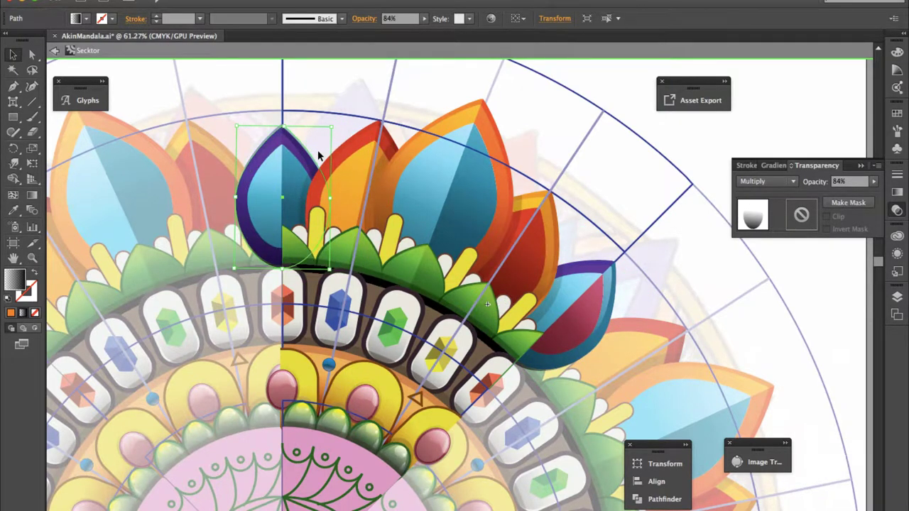
pyautogui.click(538, 249)
pyautogui.click(371, 103)
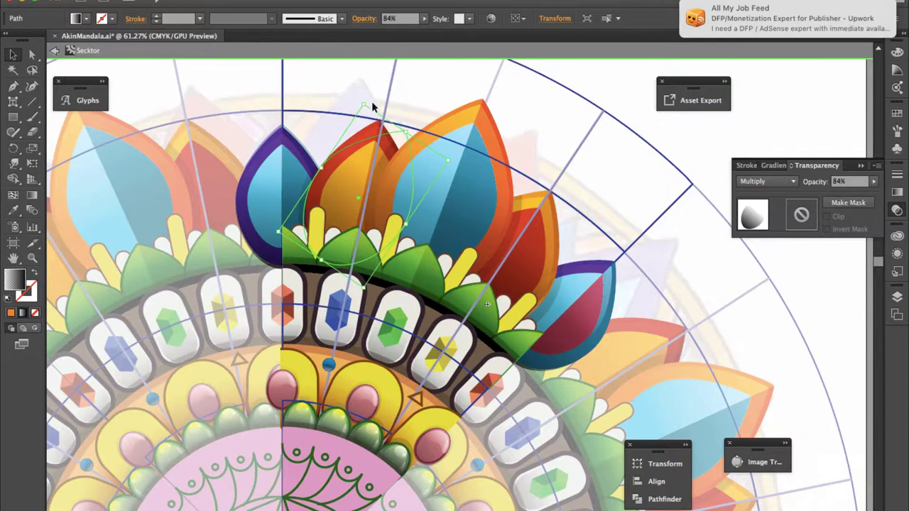
pyautogui.click(334, 104)
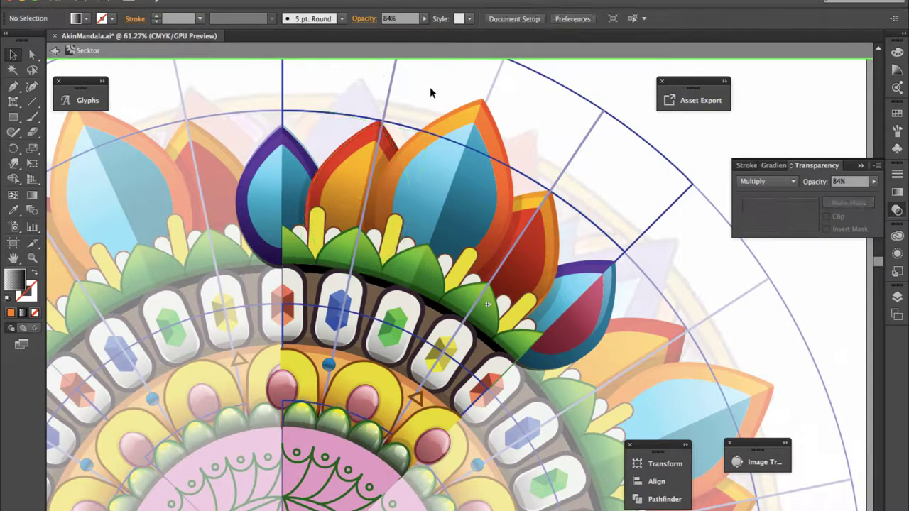
# Step: Zoom out and resize the 32% Multiply shadow shape to fit the stamen
pyautogui.hotkey('ctrl', '-')
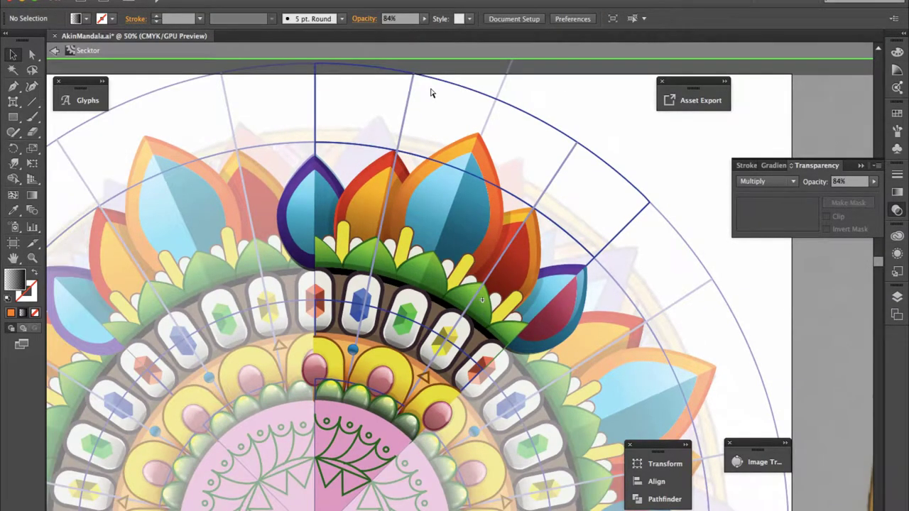
pyautogui.hotkey('ctrl', '-')
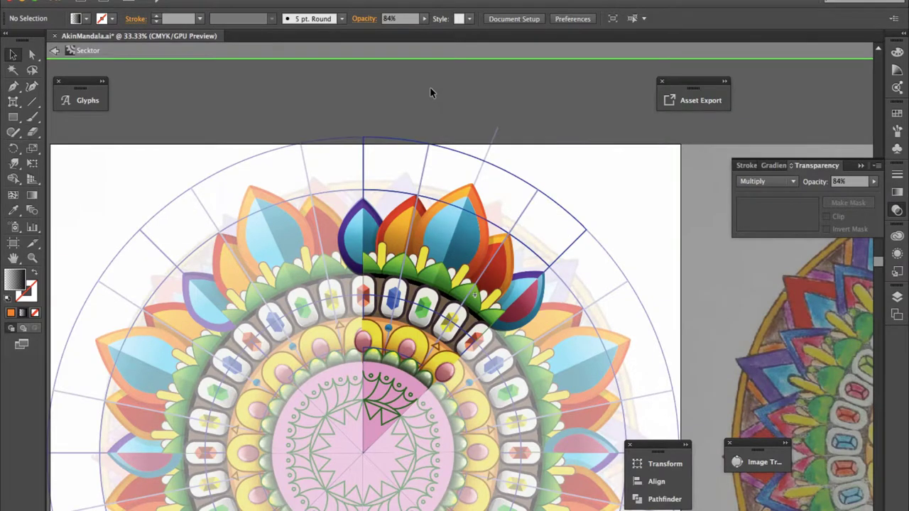
pyautogui.scroll(5, 388, 257)
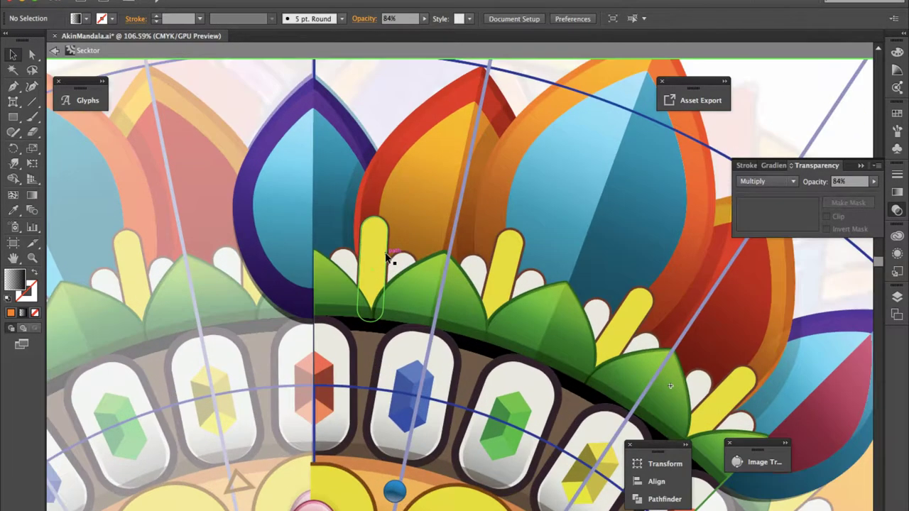
pyautogui.moveTo(389, 257); pyautogui.dragTo(374, 127)
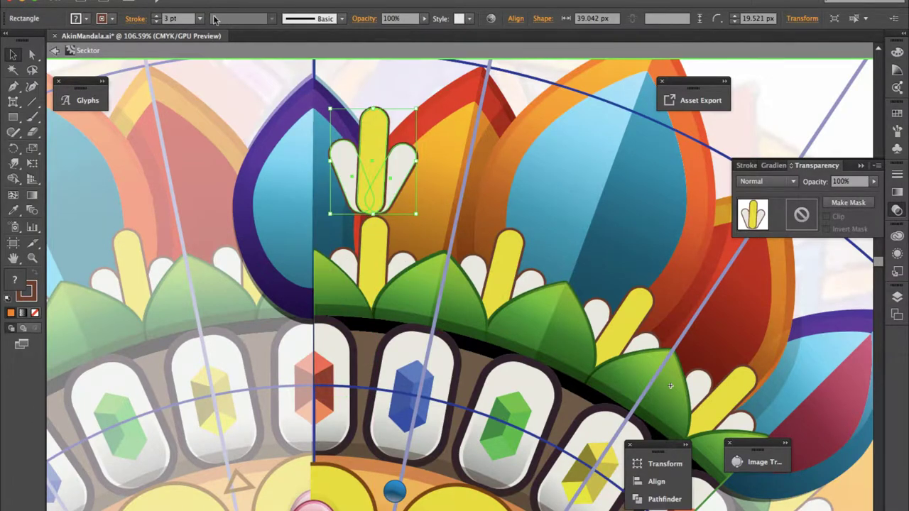
pyautogui.press('e')
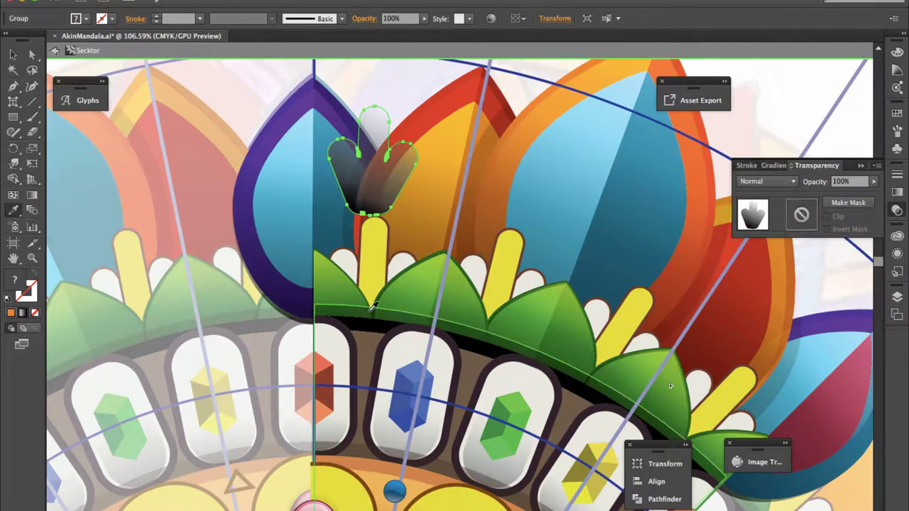
pyautogui.moveTo(419, 213); pyautogui.dragTo(421, 210)
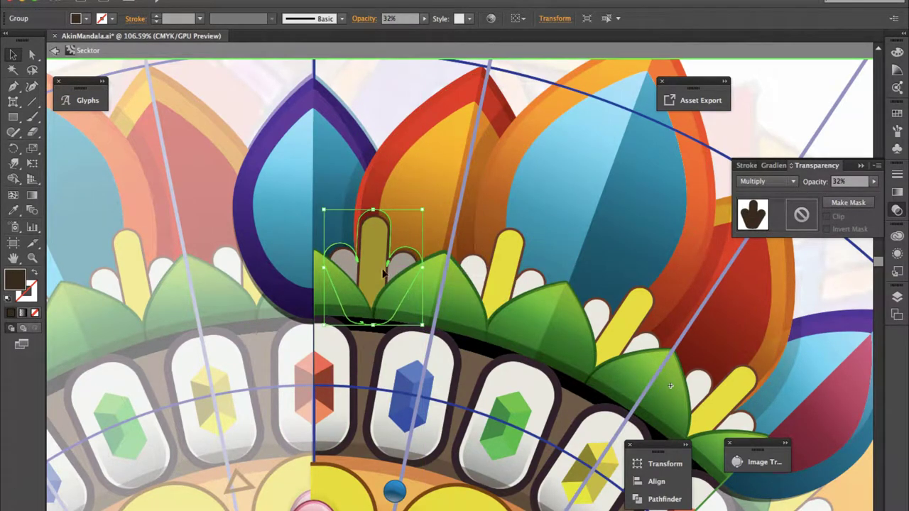
pyautogui.click(364, 108)
pyautogui.hotkey('ctrl', 'z')
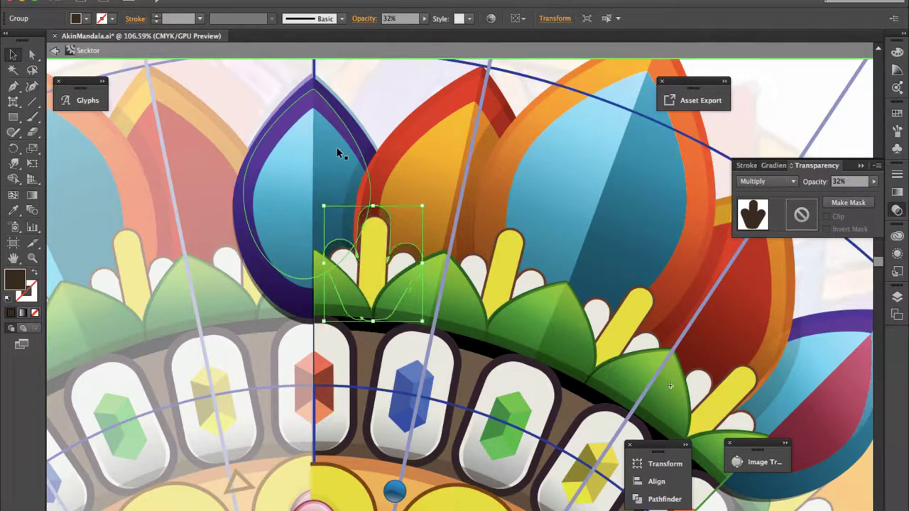
# Step: Move and rotate the shadow onto the next stamen along the ring, then deselect
pyautogui.moveTo(383, 235); pyautogui.dragTo(513, 245)
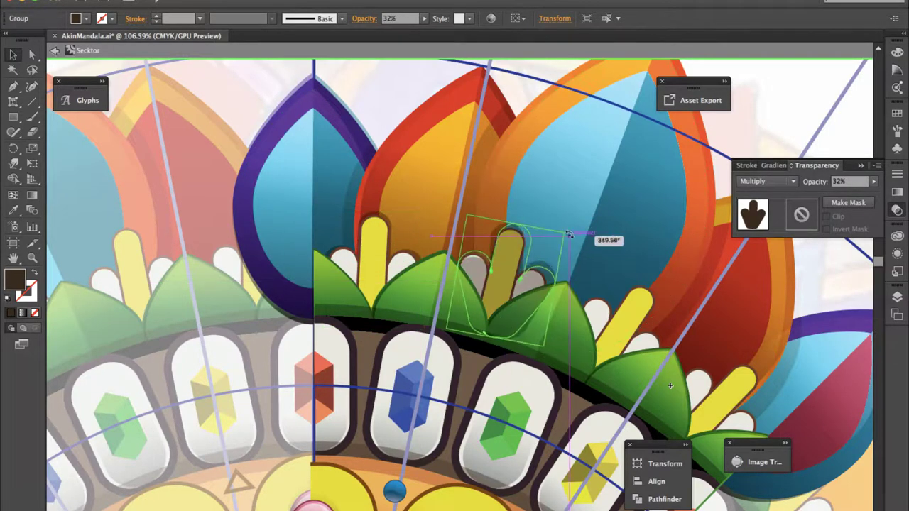
pyautogui.moveTo(552, 221)
pyautogui.mouseDown()
pyautogui.moveTo(570, 239)
pyautogui.moveTo(667, 276)
pyautogui.mouseUp()
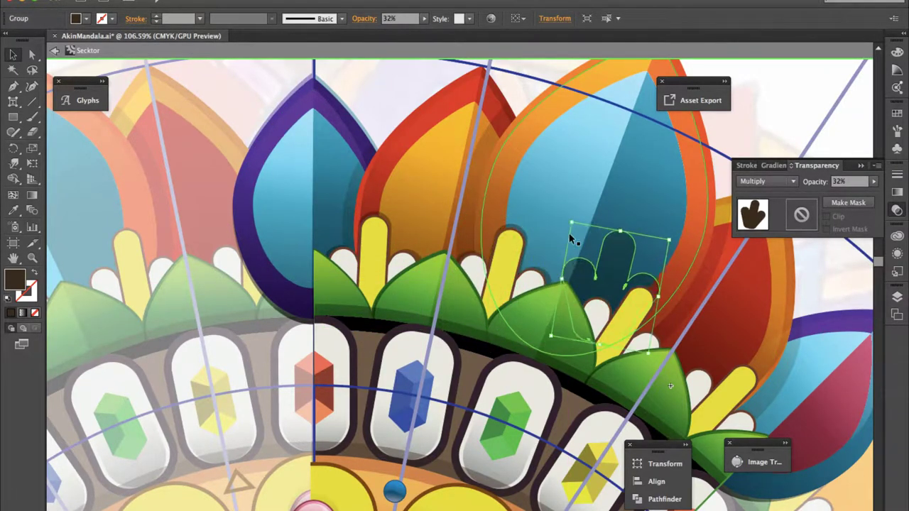
pyautogui.click(634, 250)
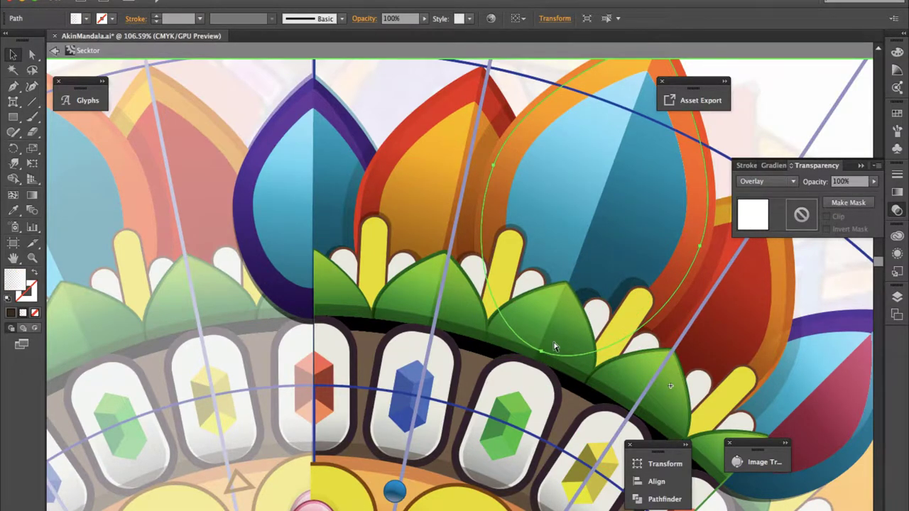
pyautogui.moveTo(556, 347); pyautogui.dragTo(623, 293)
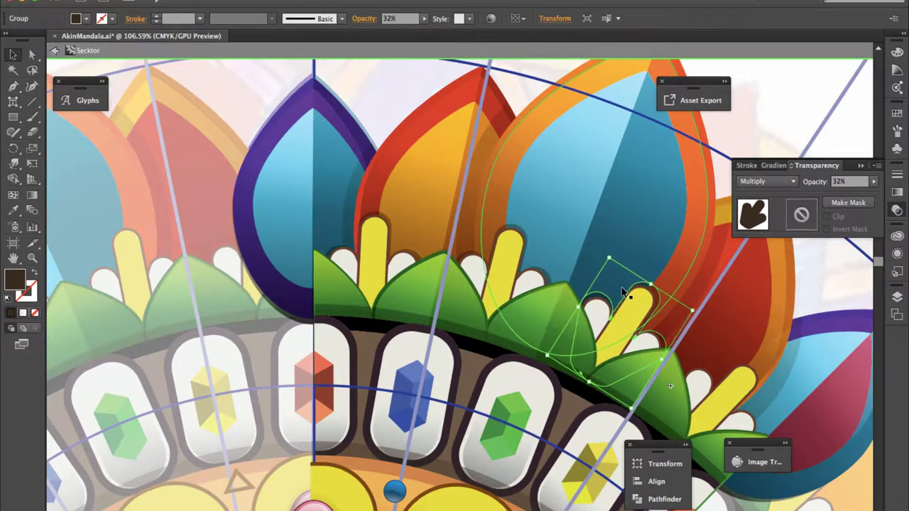
pyautogui.moveTo(623, 293)
pyautogui.mouseDown()
pyautogui.moveTo(545, 224)
pyautogui.moveTo(361, 174)
pyautogui.moveTo(593, 312)
pyautogui.moveTo(617, 342)
pyautogui.mouseUp()
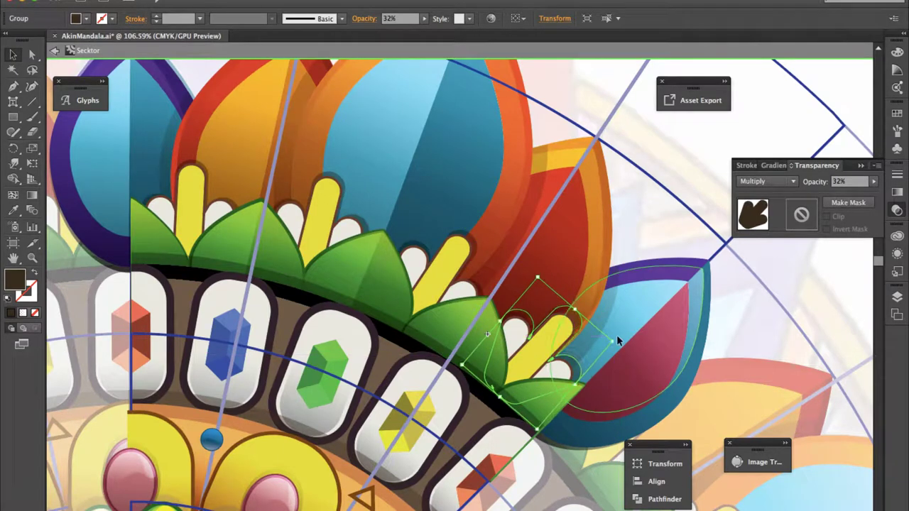
pyautogui.hotkey('ctrl', 'shift', 'a')
pyautogui.moveTo(464, 193); pyautogui.dragTo(556, 231)
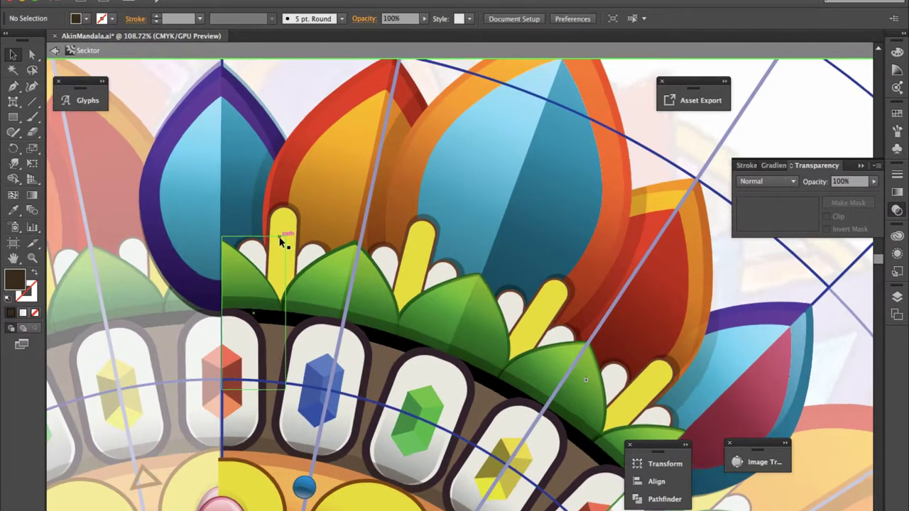
# Step: Give the central stamen the Multiply gradient, yellow at the top and darker toward the base
pyautogui.scroll(3, 281, 241)
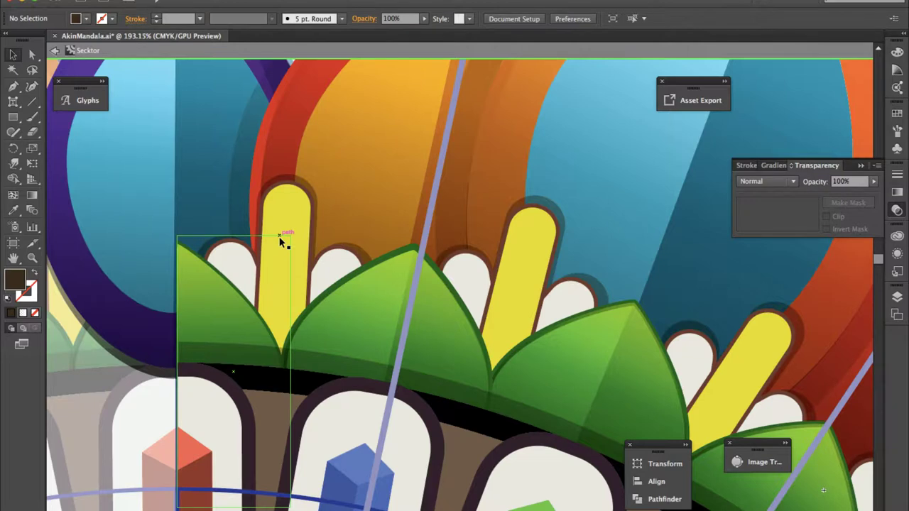
pyautogui.click(281, 241)
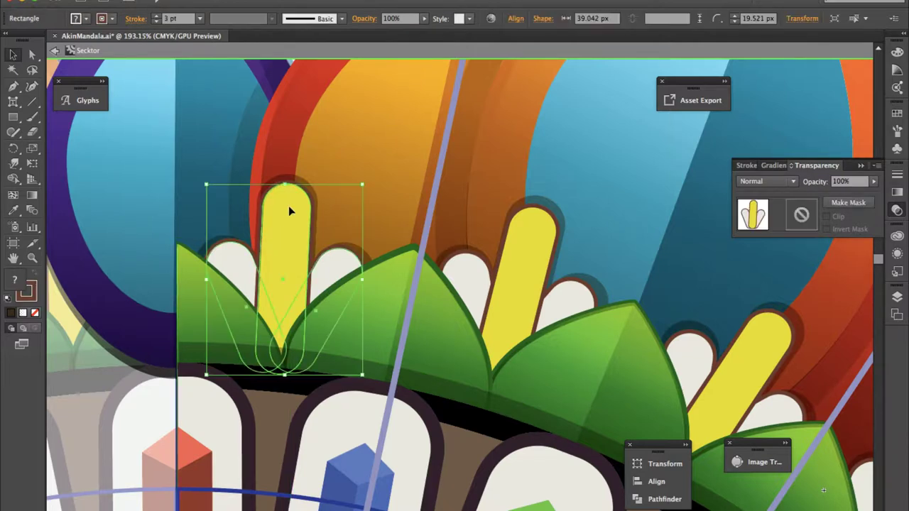
pyautogui.press('i')
pyautogui.click(596, 376)
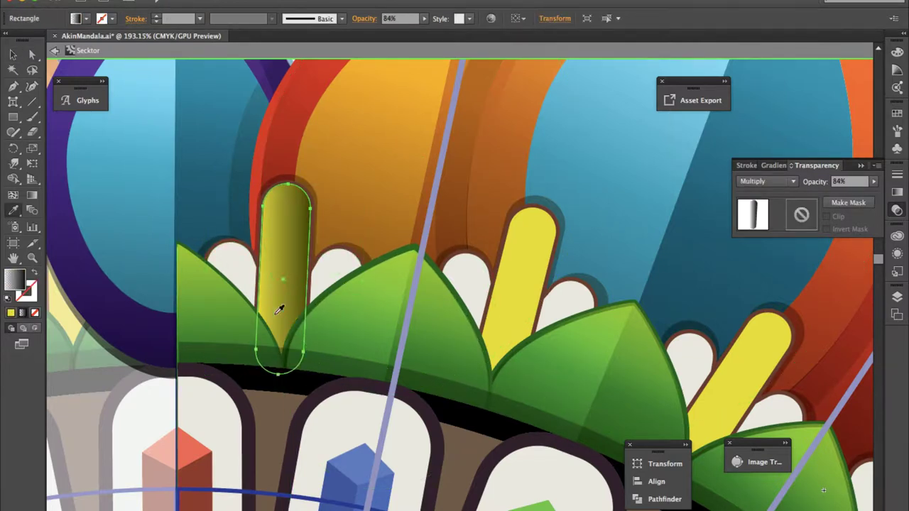
pyautogui.press('g')
pyautogui.moveTo(294, 190)
pyautogui.mouseDown()
pyautogui.moveTo(275, 394)
pyautogui.moveTo(275, 358)
pyautogui.mouseUp()
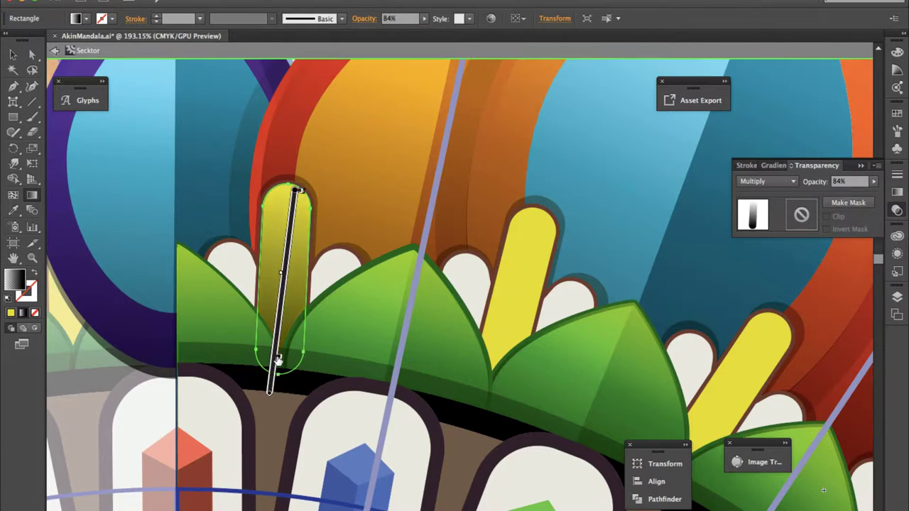
pyautogui.moveTo(296, 192); pyautogui.dragTo(274, 360)
pyautogui.press('v')
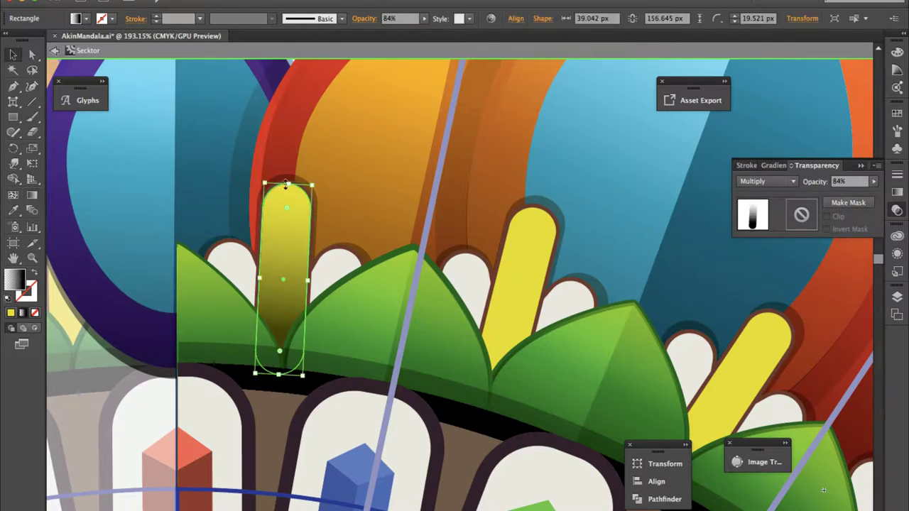
# Step: Select the paths inside the stamen and isolate the stamen group
pyautogui.click(335, 203)
pyautogui.click(340, 342)
pyautogui.press('a')
pyautogui.click(288, 277)
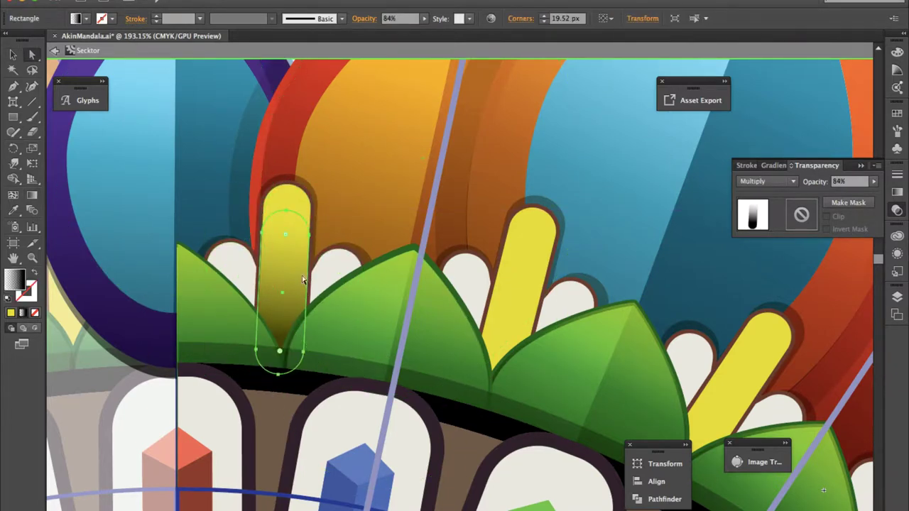
pyautogui.press('v')
pyautogui.doubleClick(294, 260)
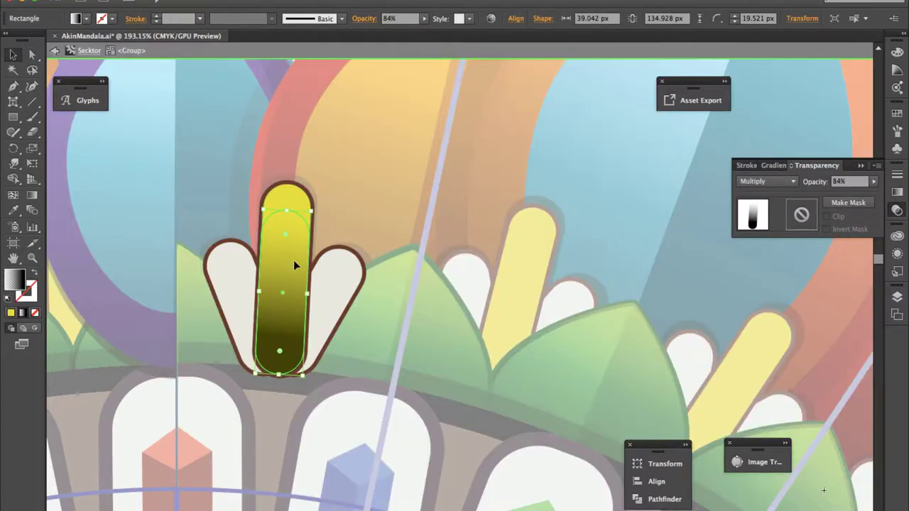
# Step: Angle the stamen's gradient across it, leave the isolated group and zoom out
pyautogui.press('g')
pyautogui.moveTo(206, 305); pyautogui.dragTo(322, 277)
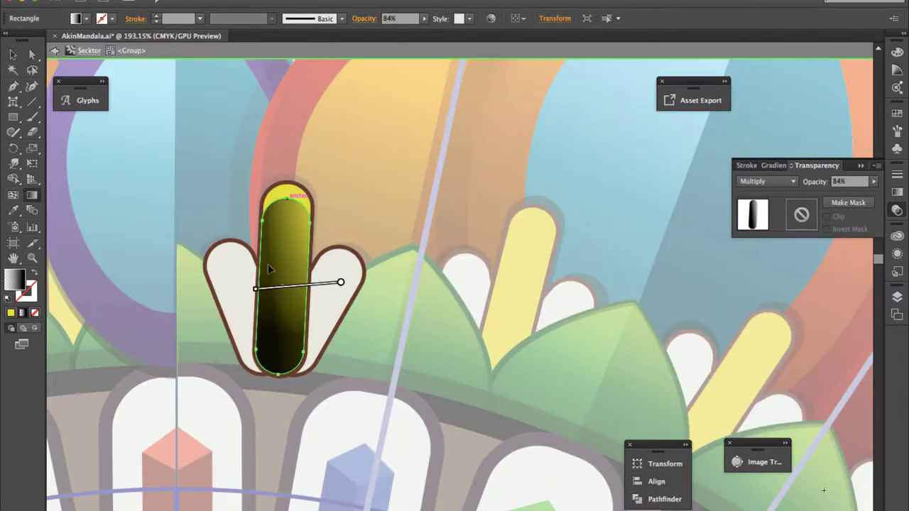
pyautogui.moveTo(339, 236); pyautogui.dragTo(349, 244)
pyautogui.press('v')
pyautogui.click(345, 209)
pyautogui.doubleClick(284, 201)
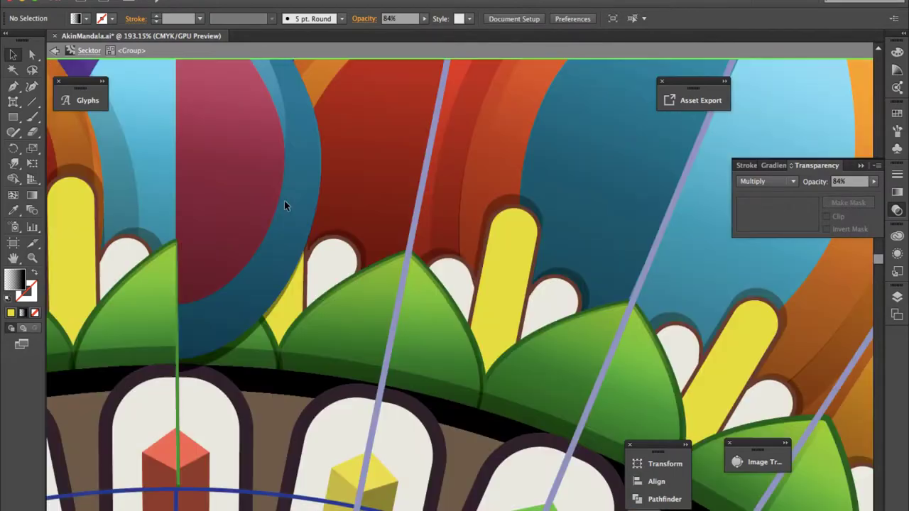
pyautogui.hotkey('ctrl', '-')
pyautogui.hotkey('ctrl', '-')
pyautogui.hotkey('ctrl', '-')
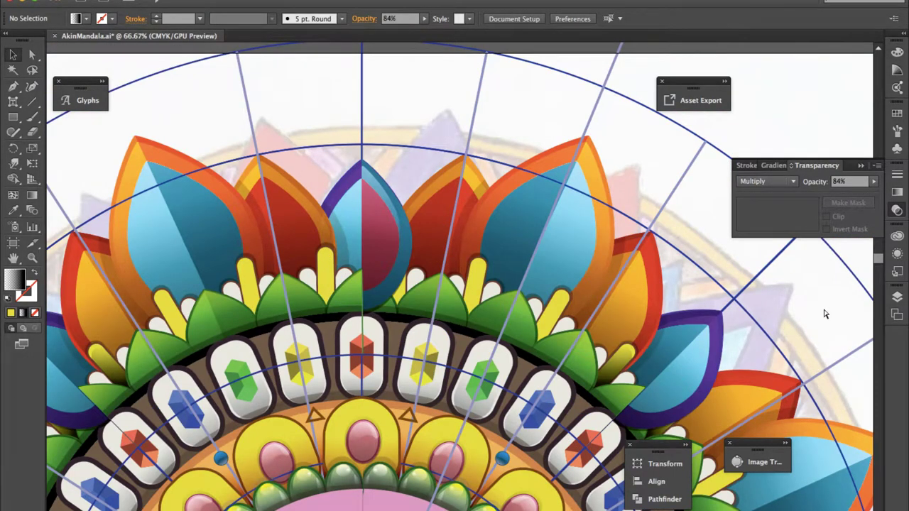
# Step: Zoom out to review the whole mandala and select the sector symbol
pyautogui.hotkey('ctrl', '-')
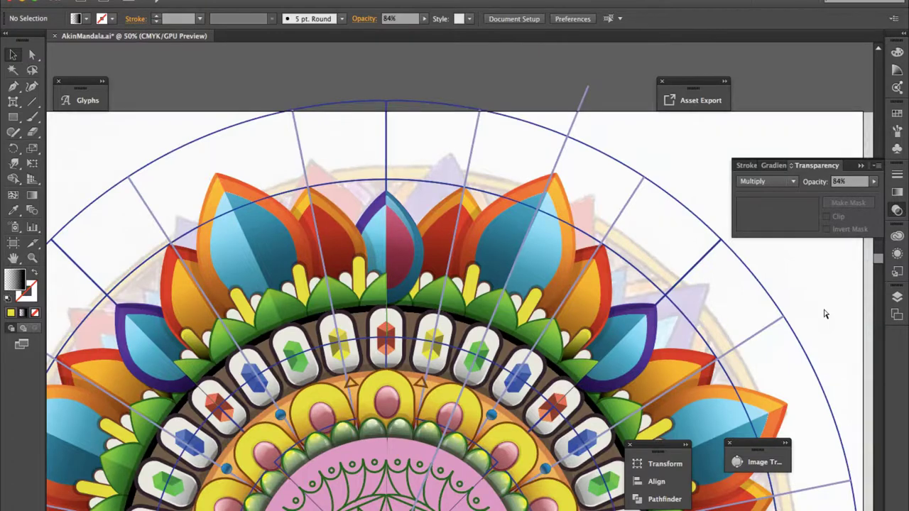
pyautogui.hotkey('ctrl', '-')
pyautogui.scroll(-5, 646, 337)
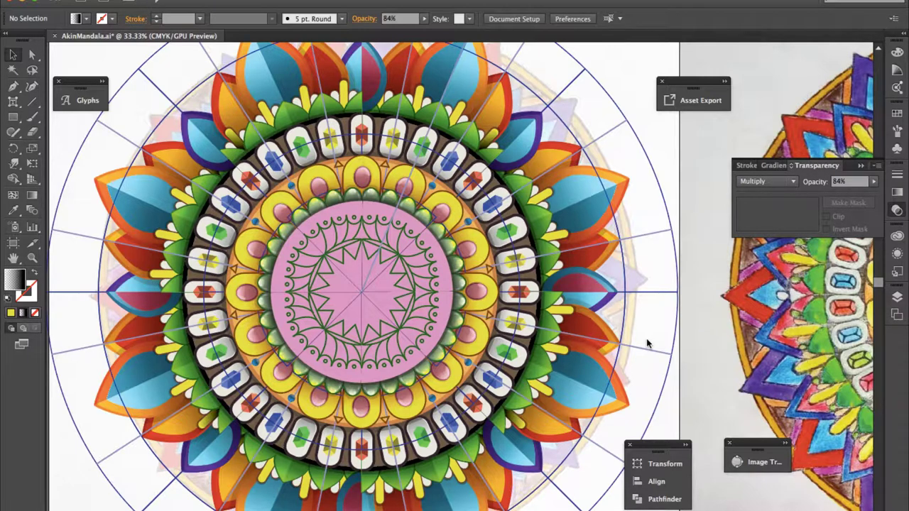
pyautogui.moveTo(651, 366); pyautogui.dragTo(425, 459)
pyautogui.hotkey('ctrl', 'd')
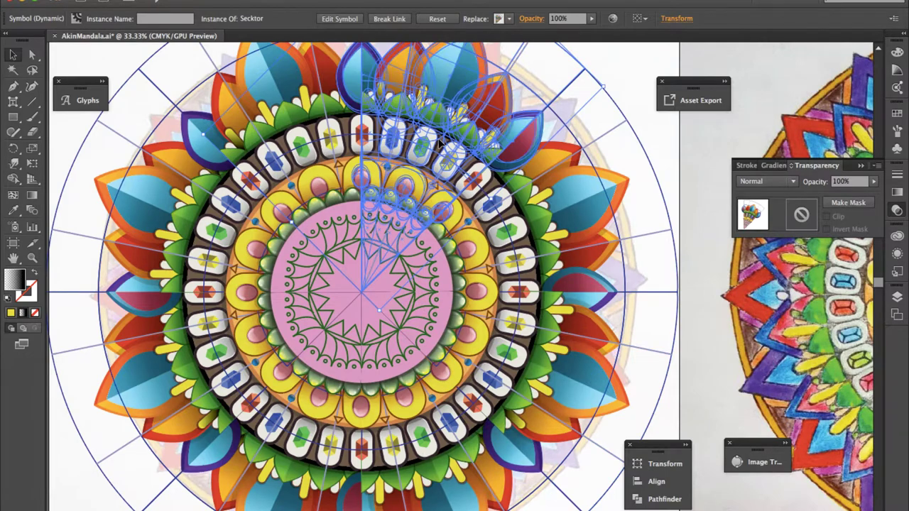
# Step: Open the Sektor symbol, isolate the central stamen group and select its gradient shading shape
pyautogui.doubleClick(442, 140)
pyautogui.scroll(3, 485, 136)
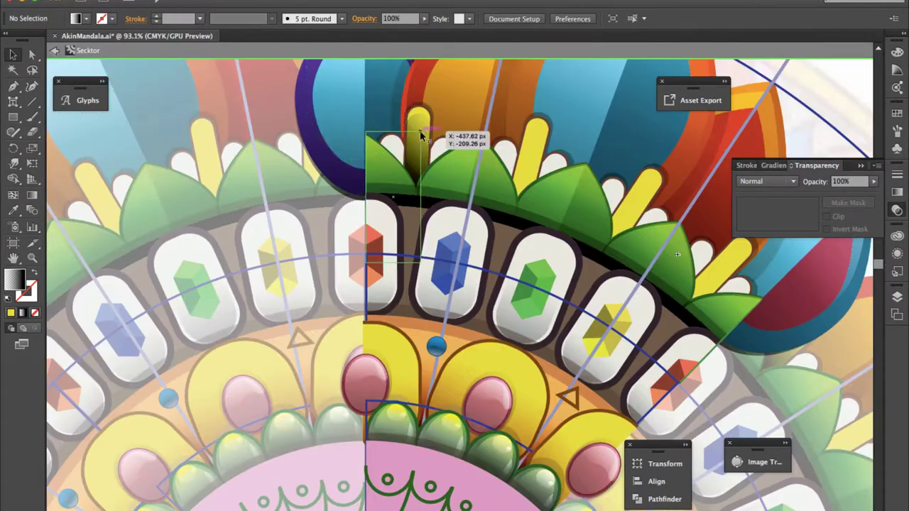
pyautogui.moveTo(419, 135); pyautogui.dragTo(420, 132)
pyautogui.doubleClick(418, 127)
pyautogui.scroll(3, 423, 125)
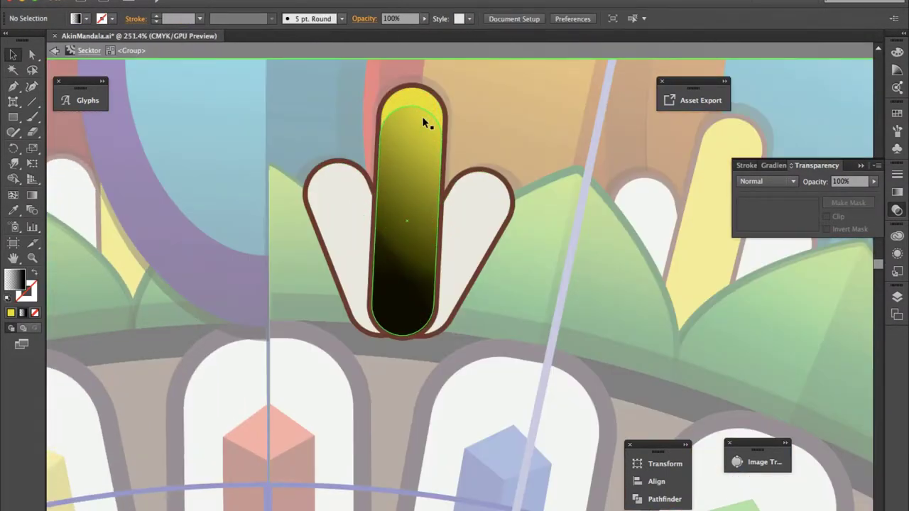
pyautogui.click(422, 119)
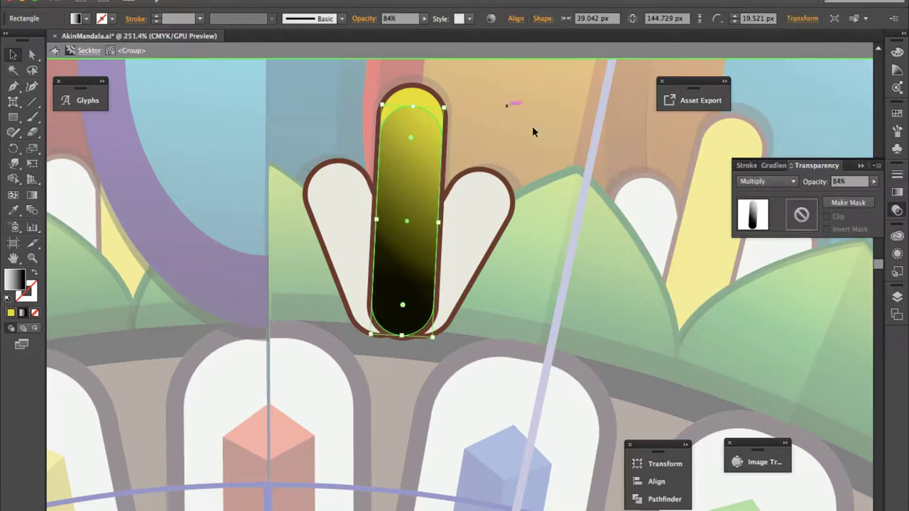
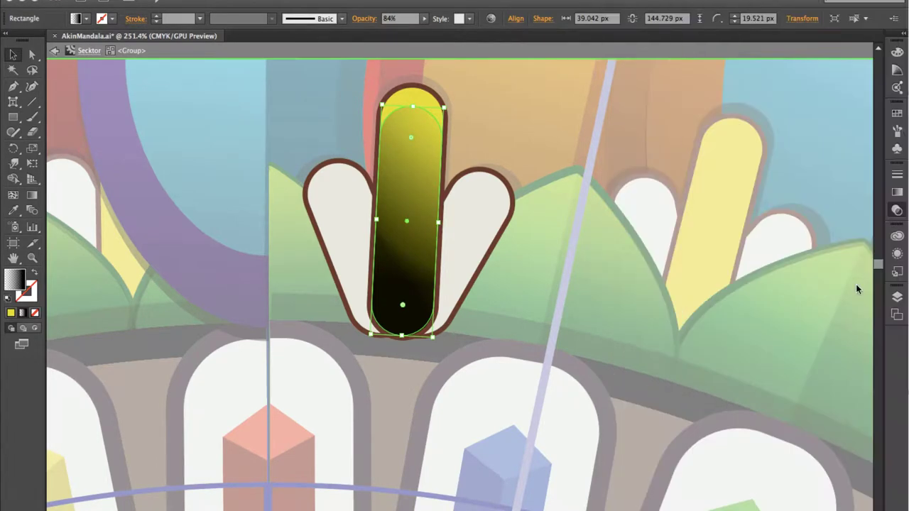
# Step: Lower the capsule's shading to 31% opacity, trying Overlay before settling on Multiply
pyautogui.click(897, 210)
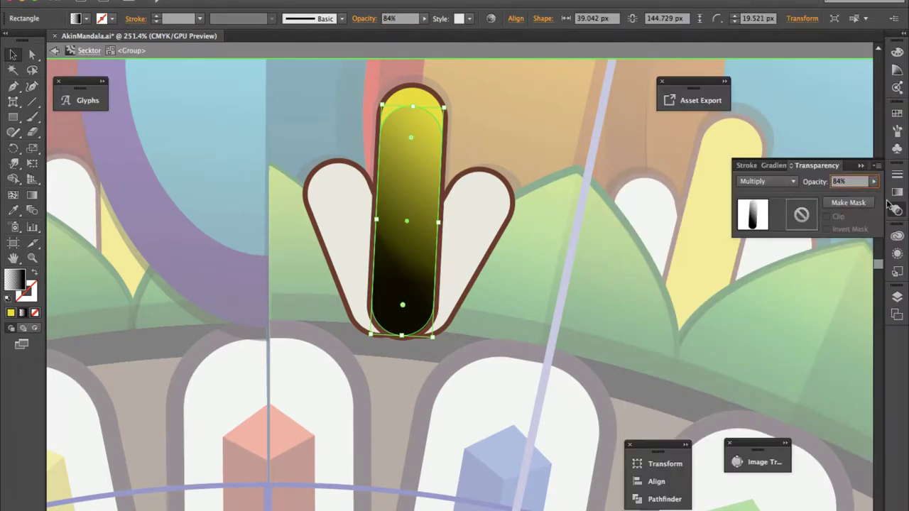
pyautogui.moveTo(862, 193); pyautogui.dragTo(838, 194)
pyautogui.press('Right')
pyautogui.press('Right')
pyautogui.press('Right')
pyautogui.click(767, 181)
pyautogui.click(763, 302)
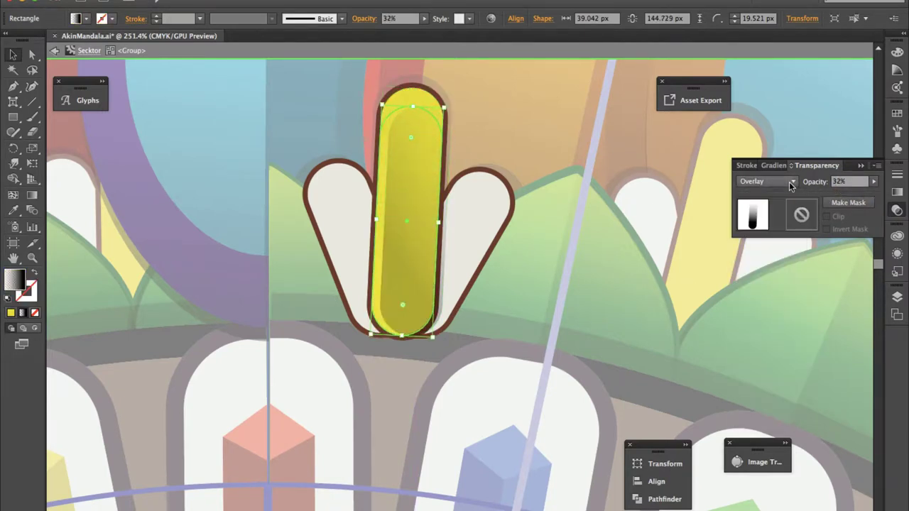
pyautogui.click(788, 182)
pyautogui.click(778, 225)
# Step: Redraw the capsule's gradient so it runs diagonally across the shape
pyautogui.click(396, 214)
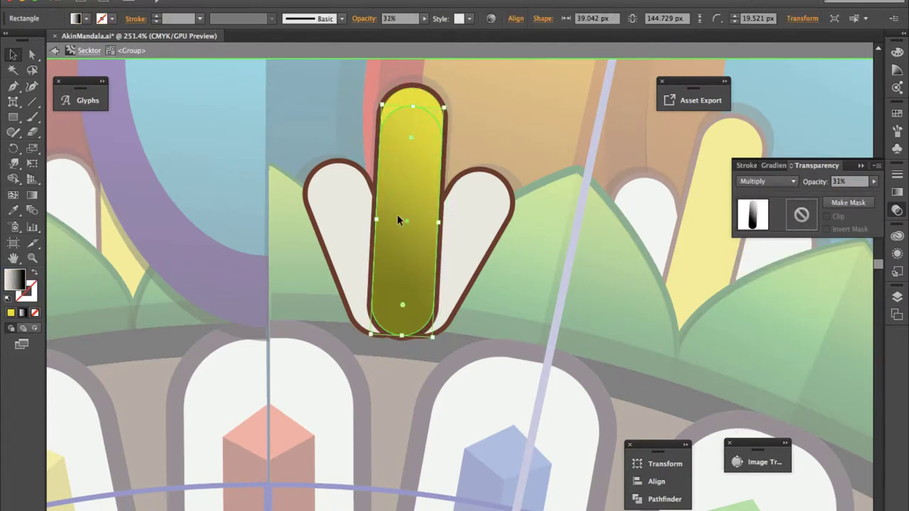
pyautogui.press('g')
pyautogui.moveTo(335, 225)
pyautogui.mouseDown()
pyautogui.moveTo(482, 230)
pyautogui.moveTo(480, 167)
pyautogui.mouseUp()
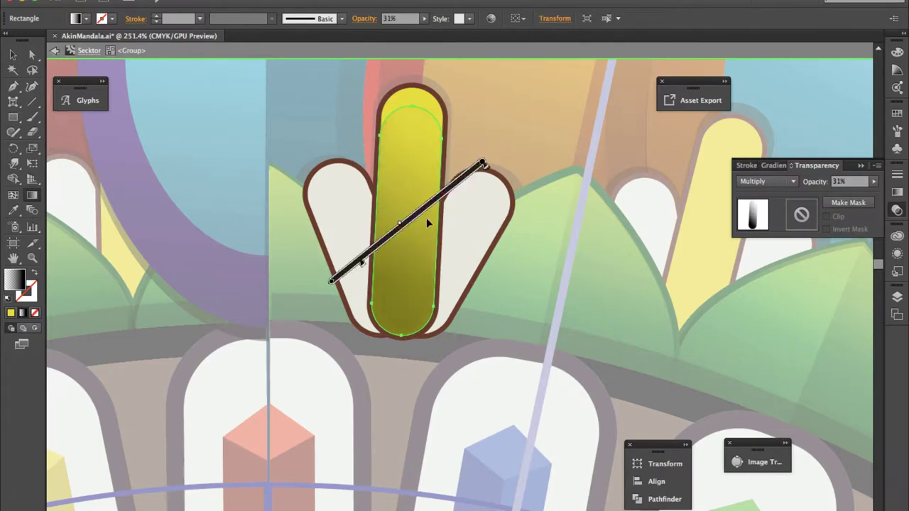
pyautogui.press('v')
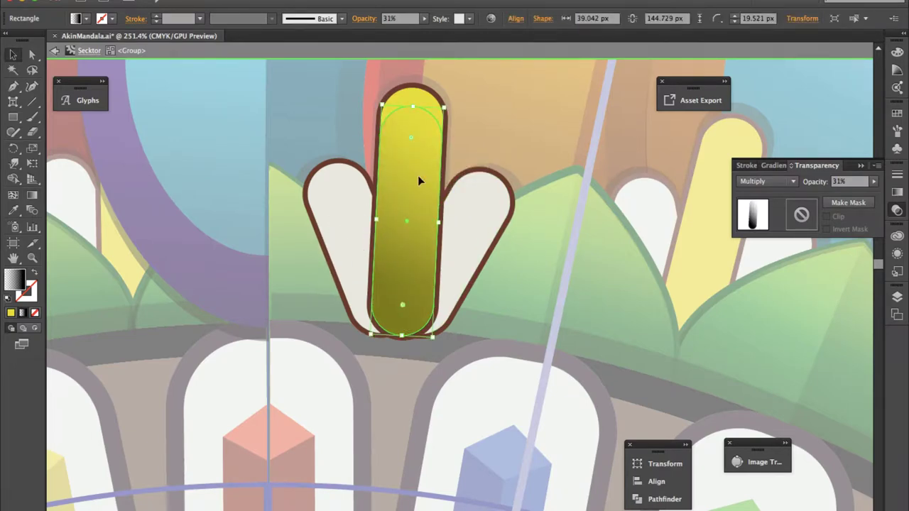
pyautogui.scroll(-5, 406, 363)
pyautogui.scroll(-5, 406, 363)
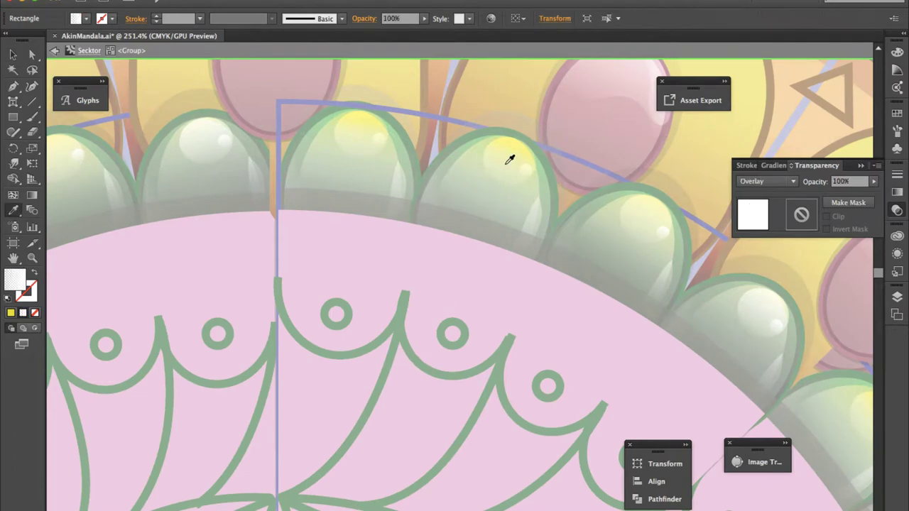
# Step: Redrag the yellow capsule's gradient so it darkens toward the bottom
pyautogui.press('g')
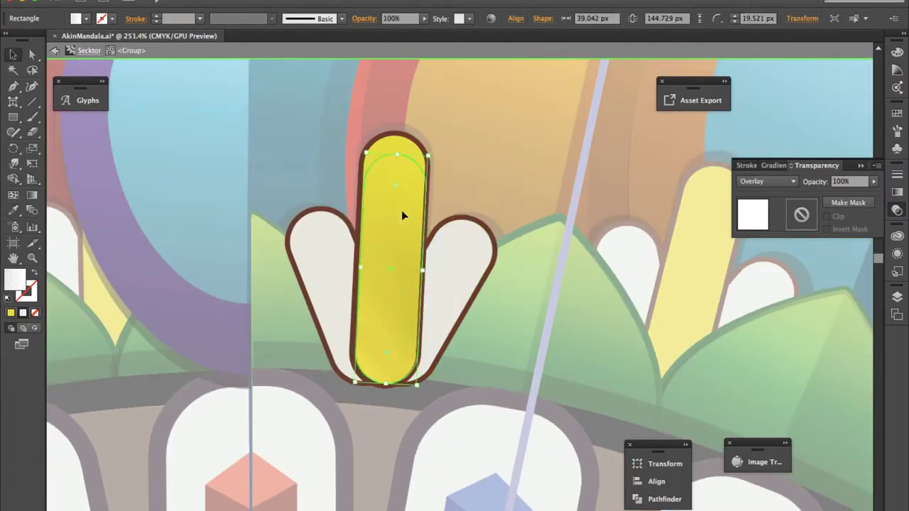
pyautogui.moveTo(326, 282); pyautogui.dragTo(480, 257)
pyautogui.moveTo(391, 265); pyautogui.dragTo(455, 240)
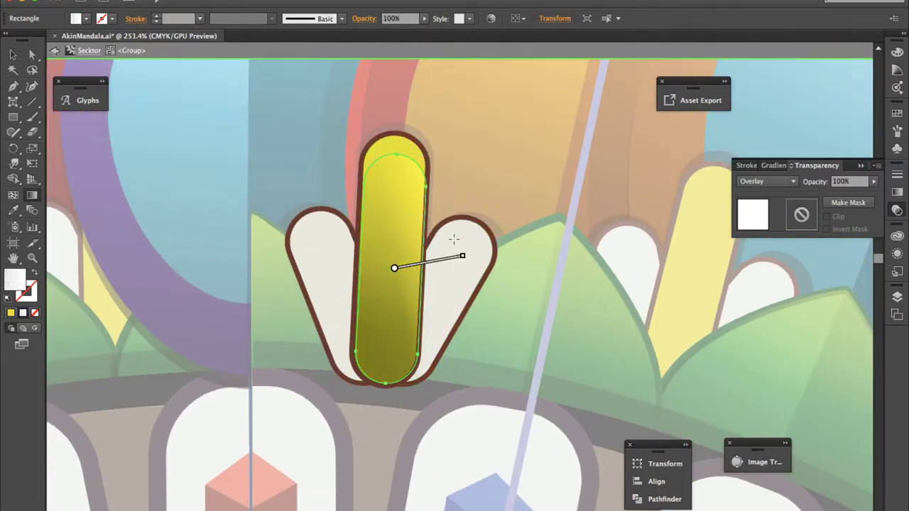
pyautogui.moveTo(365, 237); pyautogui.dragTo(414, 231)
pyautogui.press('v')
# Step: Stretch a shape taller and warp it into a thin highlight near the capsule top
pyautogui.moveTo(398, 157); pyautogui.dragTo(398, 136)
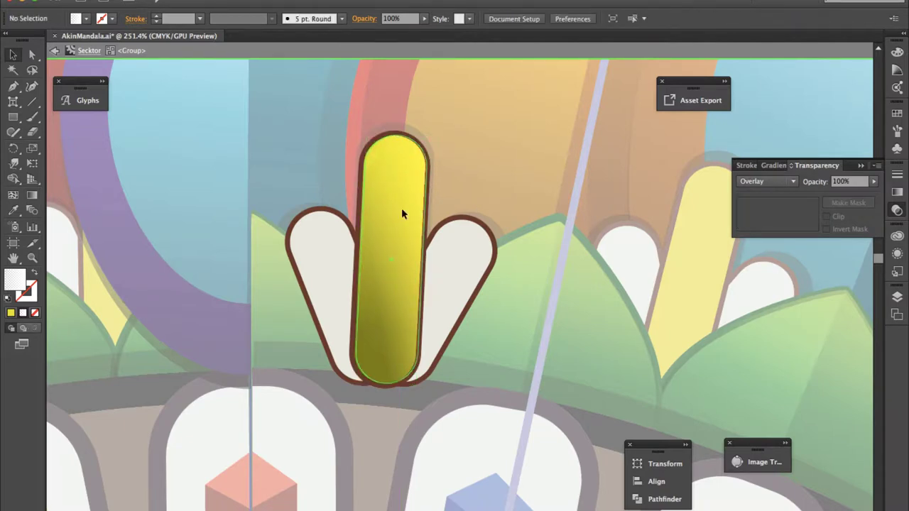
pyautogui.hotkey('shift', 'r')
pyautogui.moveTo(373, 341); pyautogui.dragTo(346, 278)
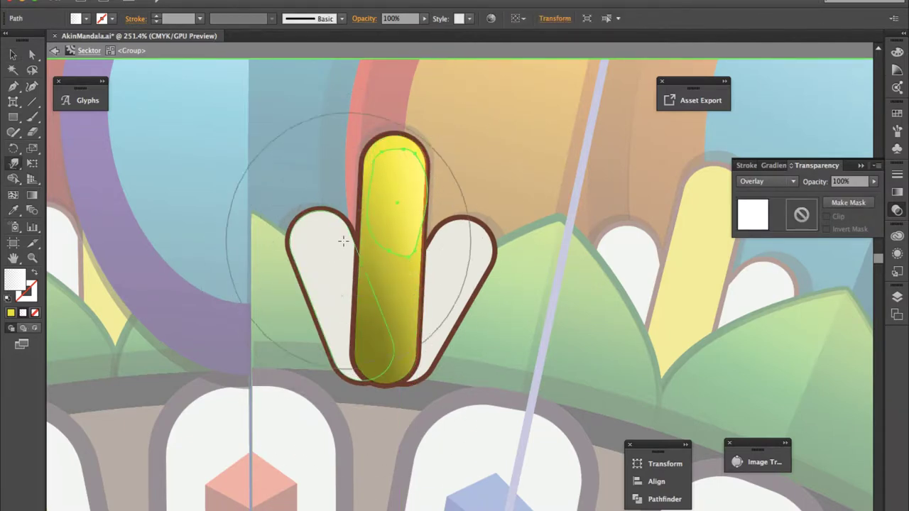
pyautogui.moveTo(380, 165)
pyautogui.mouseDown()
pyautogui.moveTo(390, 195)
pyautogui.moveTo(415, 163)
pyautogui.mouseUp()
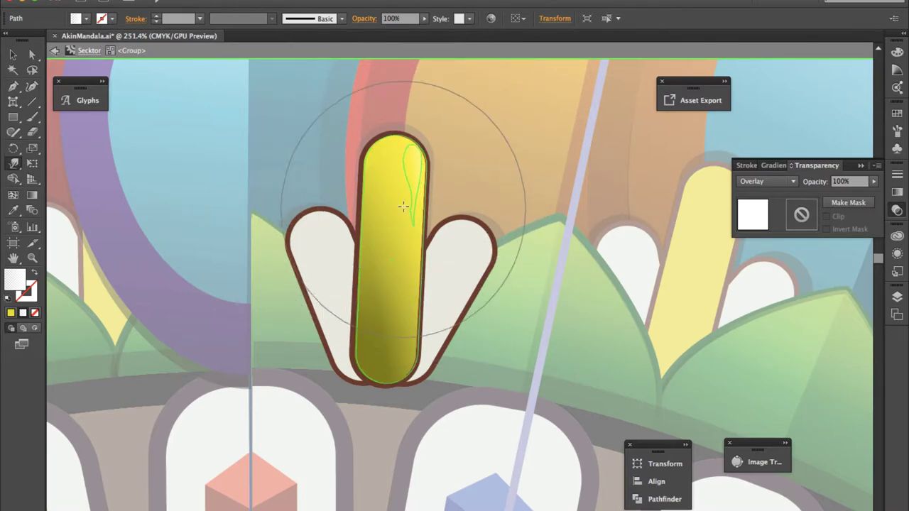
pyautogui.press('p')
pyautogui.scroll(5, 418, 234)
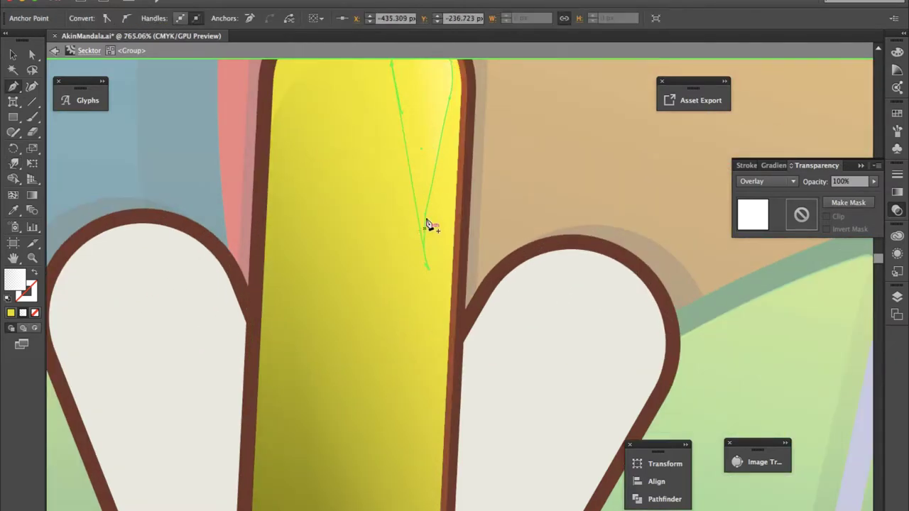
# Step: Curve the side of the teardrop highlight path at the capsule top
pyautogui.moveTo(422, 251); pyautogui.dragTo(438, 211)
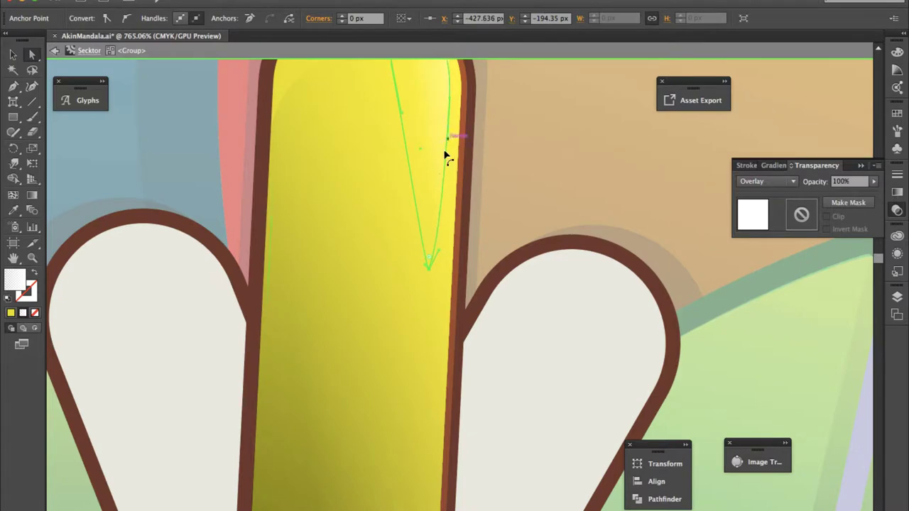
pyautogui.scroll(5, 424, 254)
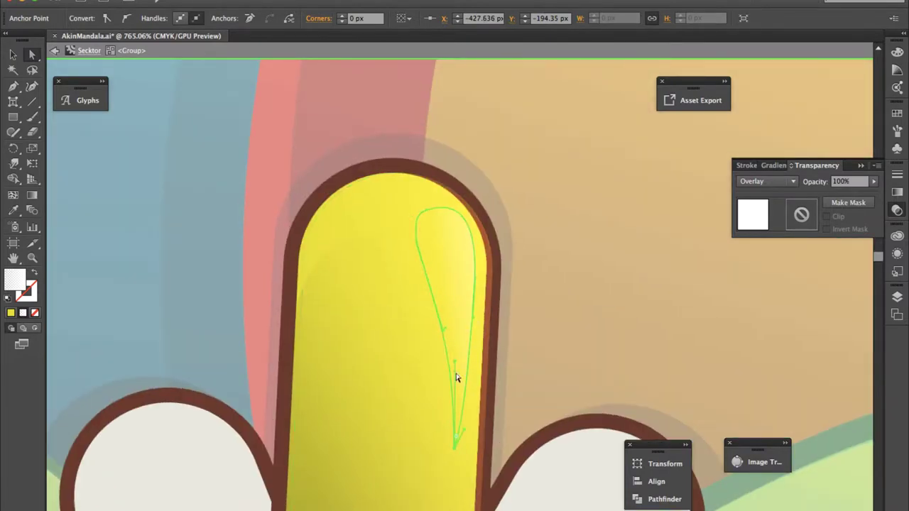
pyautogui.click(472, 320)
pyautogui.scroll(-5, 473, 320)
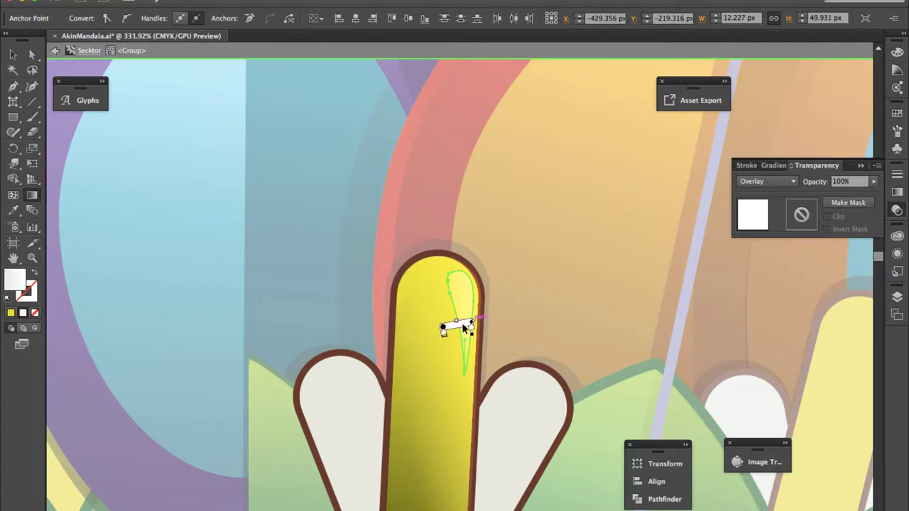
pyautogui.click(497, 324)
pyautogui.scroll(-3, 498, 324)
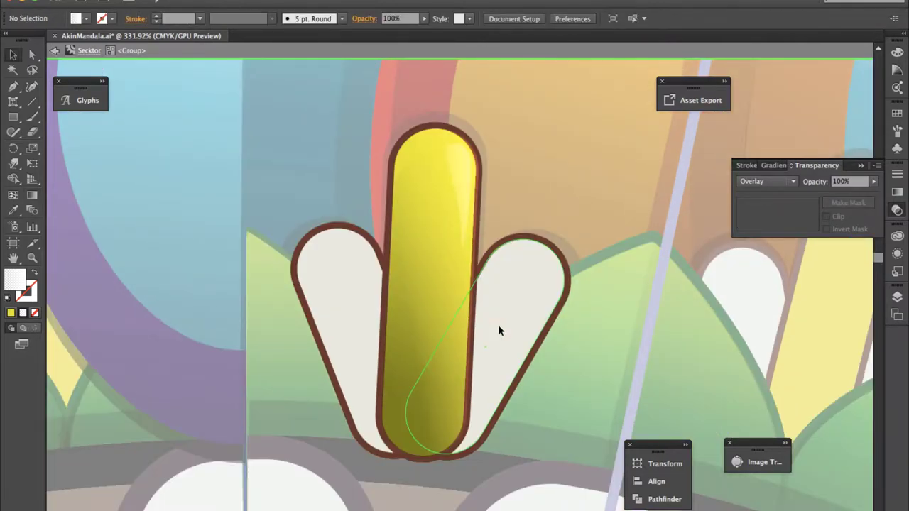
# Step: Draw a small ellipse, convert it to a teardrop point, then exit the group at 100% zoom
pyautogui.click(13, 117)
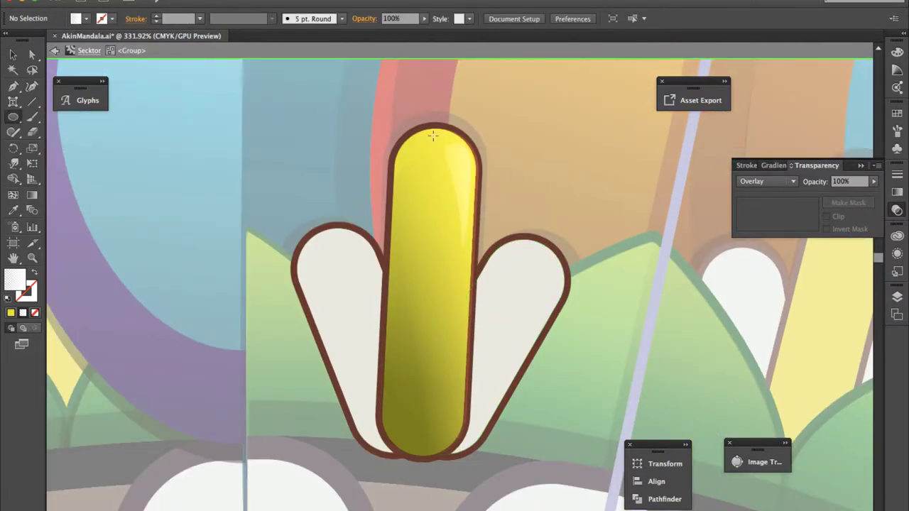
pyautogui.moveTo(466, 166); pyautogui.dragTo(465, 220)
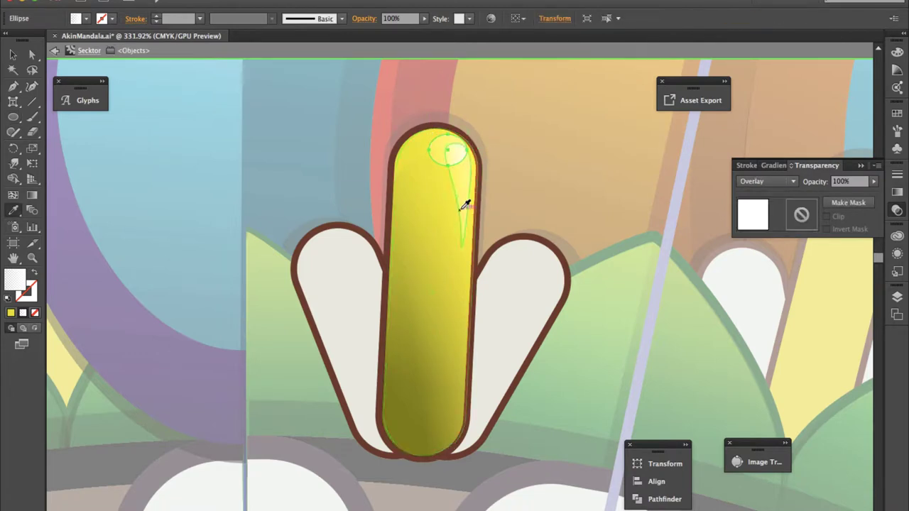
pyautogui.hotkey('shift', 'c')
pyautogui.moveTo(435, 134); pyautogui.dragTo(447, 167)
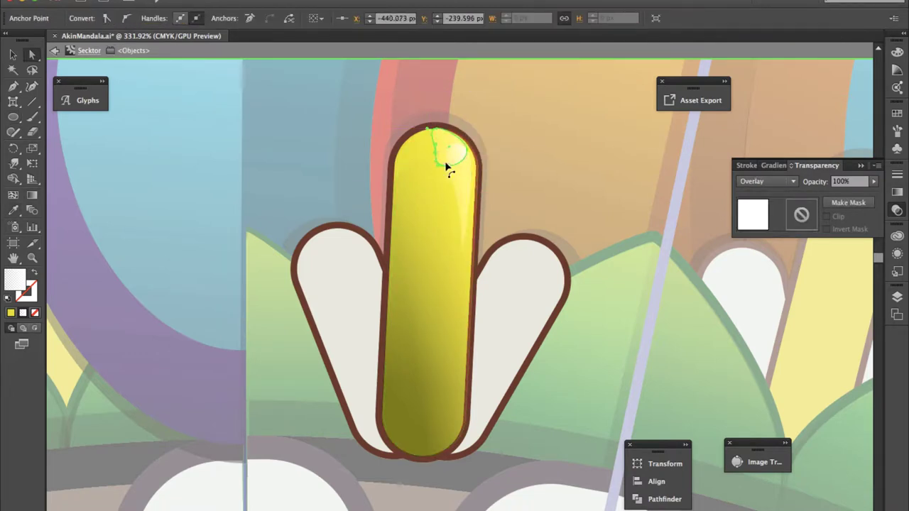
pyautogui.click(516, 162)
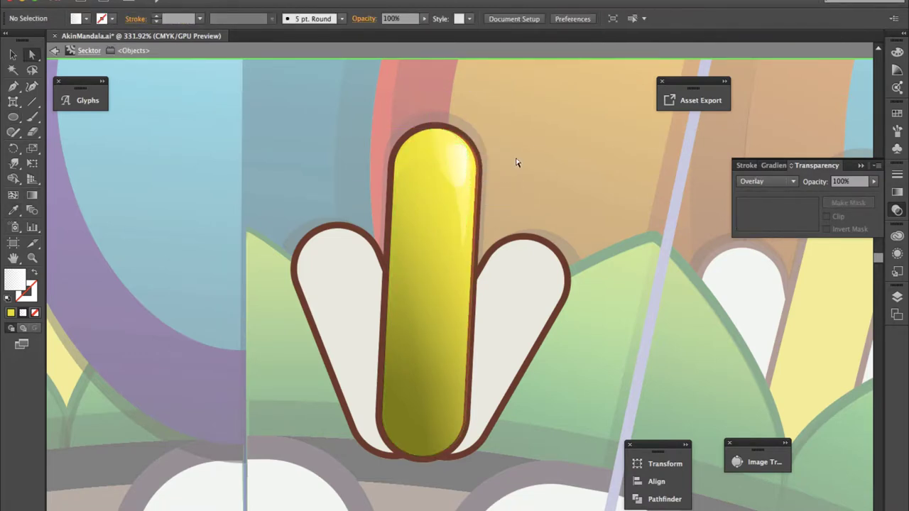
pyautogui.click(89, 50)
pyautogui.hotkey('ctrl', '1')
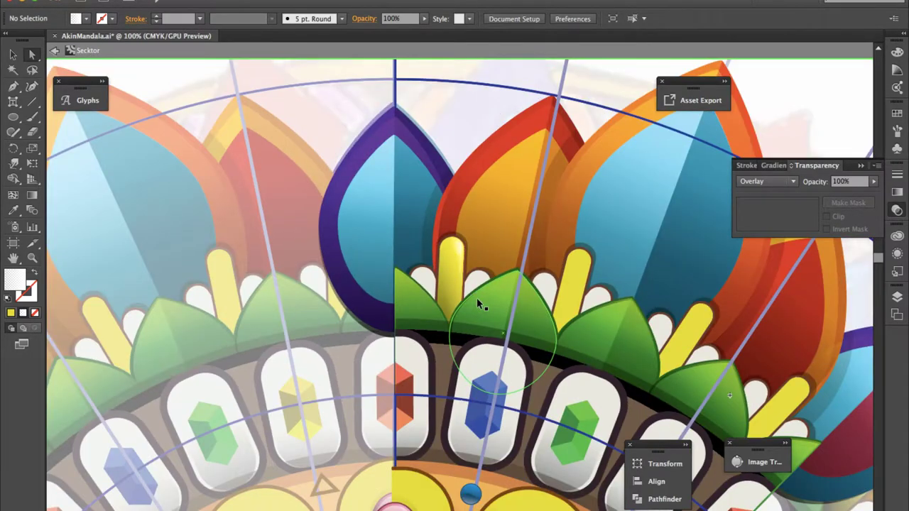
# Step: Inside the capsule group, re-aim the capsule's gradient so it runs vertically
pyautogui.hotkey('ctrl', '=')
pyautogui.hotkey('ctrl', '=')
pyautogui.hotkey('ctrl', '=')
pyautogui.click(429, 244)
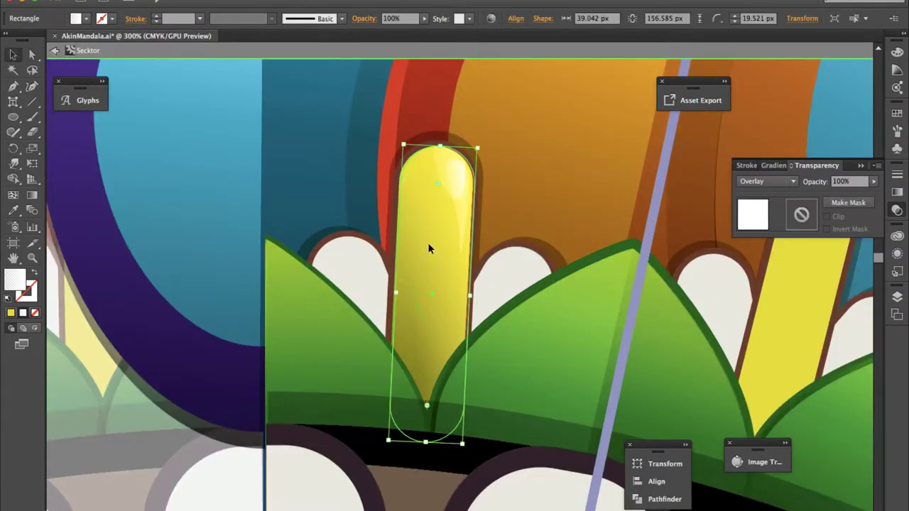
pyautogui.doubleClick(435, 191)
pyautogui.moveTo(412, 260); pyautogui.dragTo(509, 285)
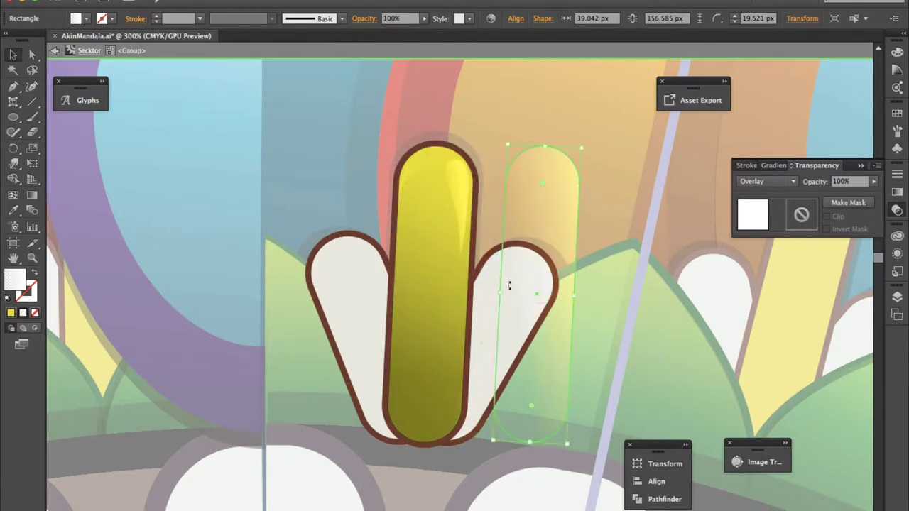
pyautogui.hotkey('ctrl', 'z')
pyautogui.press('g')
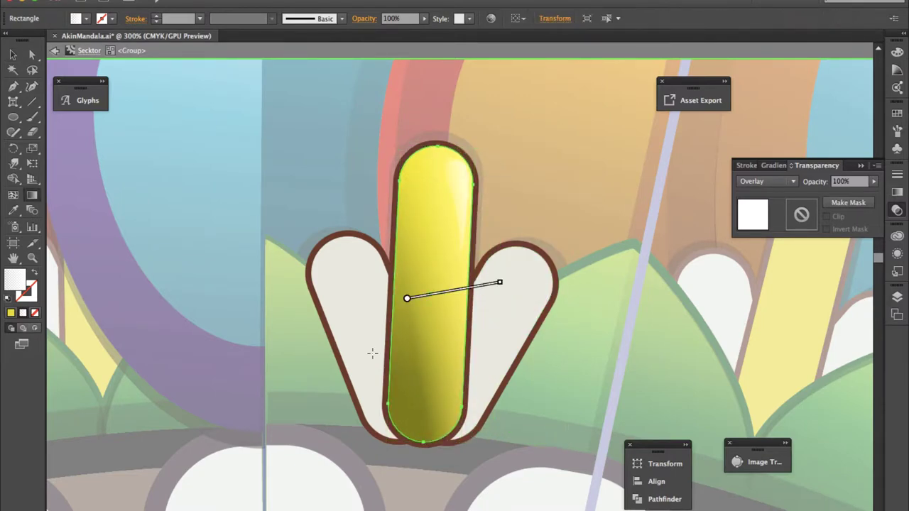
pyautogui.moveTo(379, 281); pyautogui.dragTo(497, 314)
pyautogui.moveTo(365, 237); pyautogui.dragTo(462, 272)
pyautogui.moveTo(395, 170); pyautogui.dragTo(417, 258)
pyautogui.press('v')
pyautogui.hotkey('ctrl', 'shift', 'a')
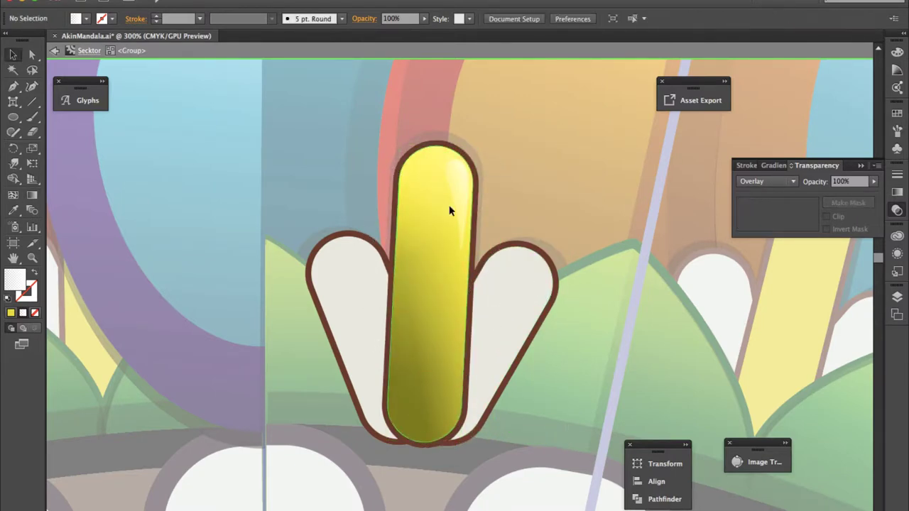
# Step: Move through the petal groups, undoing an accidental deletion of the capsule group
pyautogui.doubleClick(553, 207)
pyautogui.click(554, 206)
pyautogui.scroll(-3, 550, 220)
pyautogui.scroll(2, 545, 233)
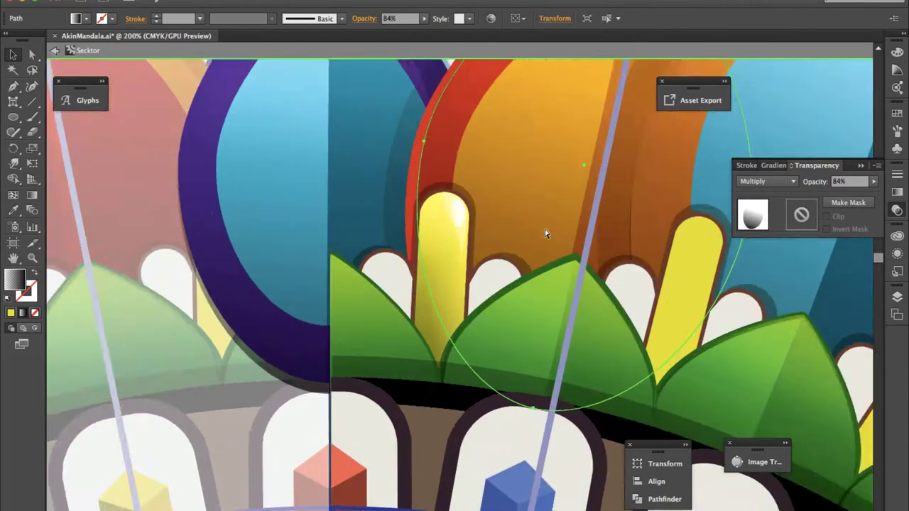
pyautogui.scroll(3, 545, 232)
pyautogui.click(547, 350)
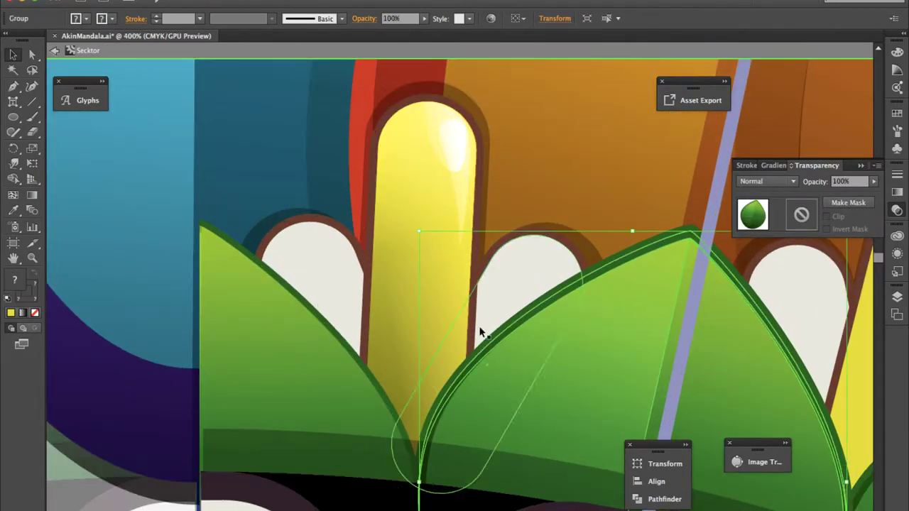
pyautogui.doubleClick(456, 331)
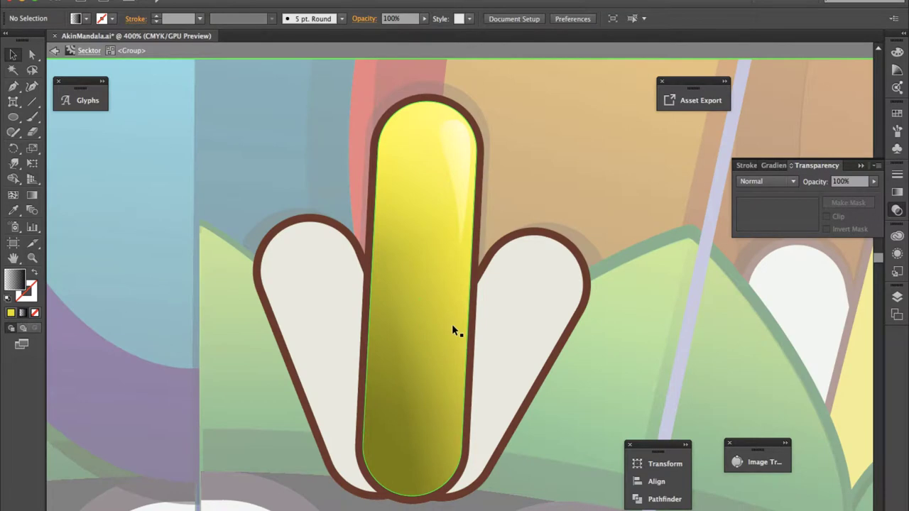
pyautogui.press('Delete')
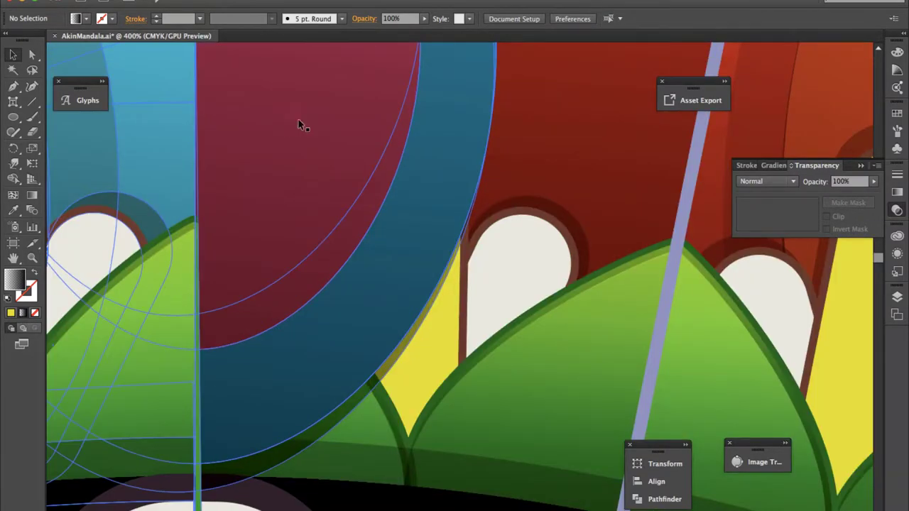
pyautogui.hotkey('ctrl', 'z')
pyautogui.doubleClick(593, 317)
pyautogui.press('Escape')
# Step: Direct-select the leaf overlay on the green leaf and eyedrop dark brown into it
pyautogui.click(417, 244)
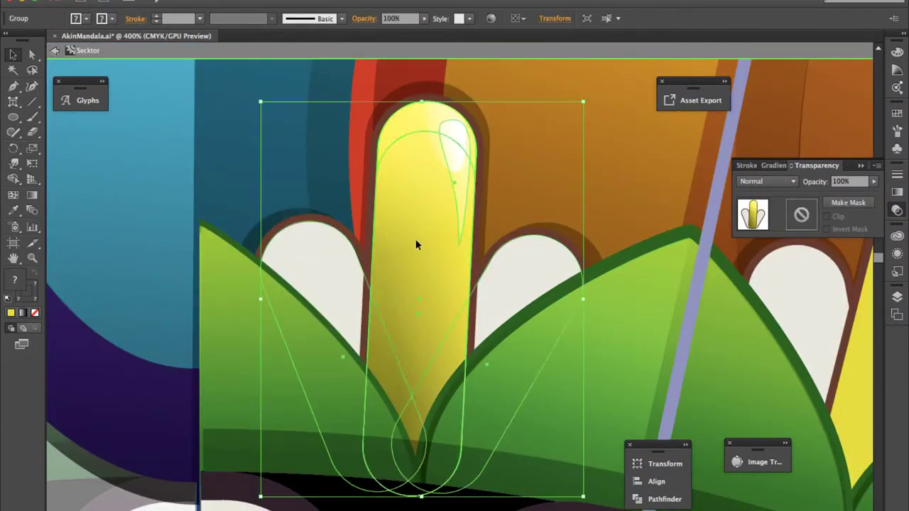
pyautogui.doubleClick(416, 244)
pyautogui.press('Escape')
pyautogui.press('a')
pyautogui.click(596, 346)
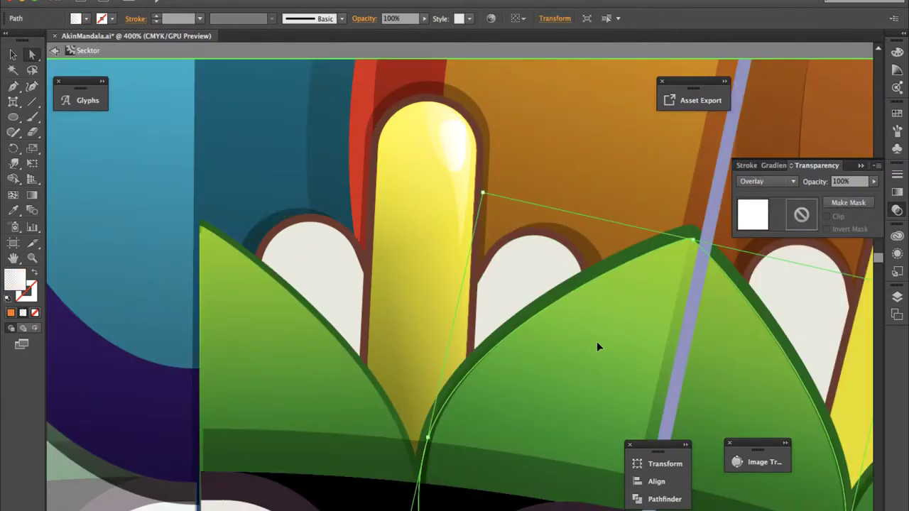
pyautogui.press('v')
pyautogui.keyDown('shift'); pyautogui.click(426, 226); pyautogui.keyUp('shift')
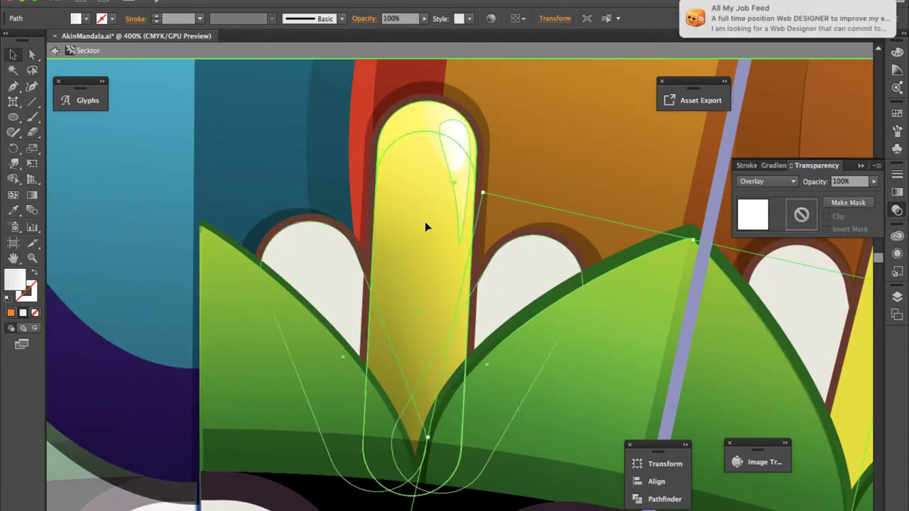
pyautogui.doubleClick(426, 226)
pyautogui.press('i')
pyautogui.click(586, 234)
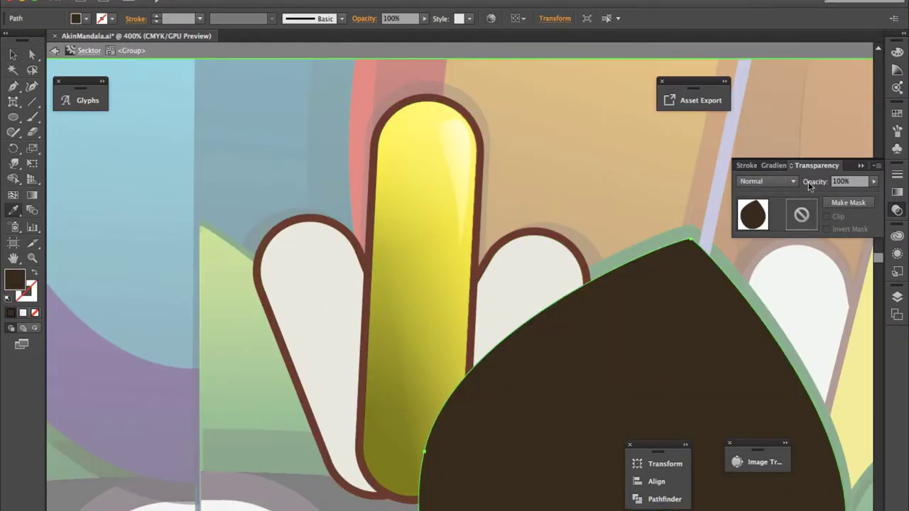
# Step: Set the brown leaf to Multiply at 28% opacity and fit it over the right petal
pyautogui.click(777, 186)
pyautogui.click(767, 213)
pyautogui.moveTo(828, 197); pyautogui.dragTo(837, 191)
pyautogui.press('v')
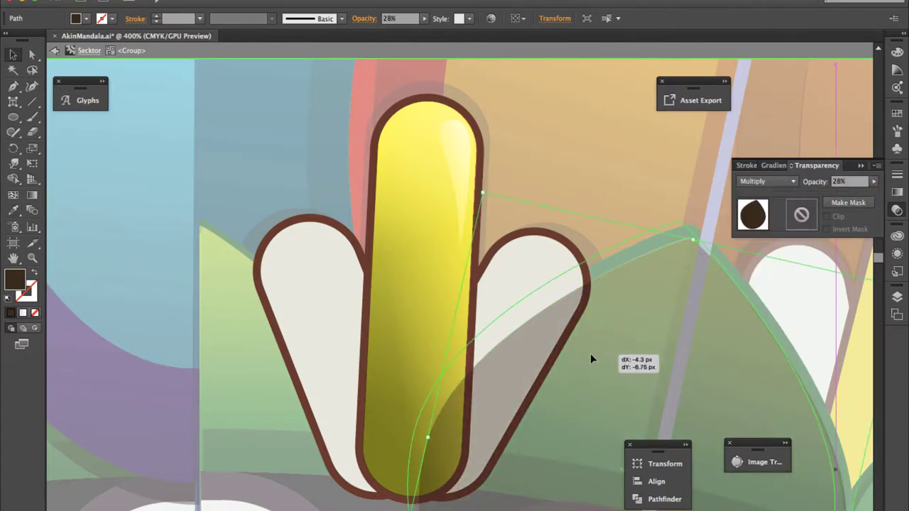
pyautogui.scroll(-2, 584, 350)
pyautogui.click(517, 228)
pyautogui.click(577, 280)
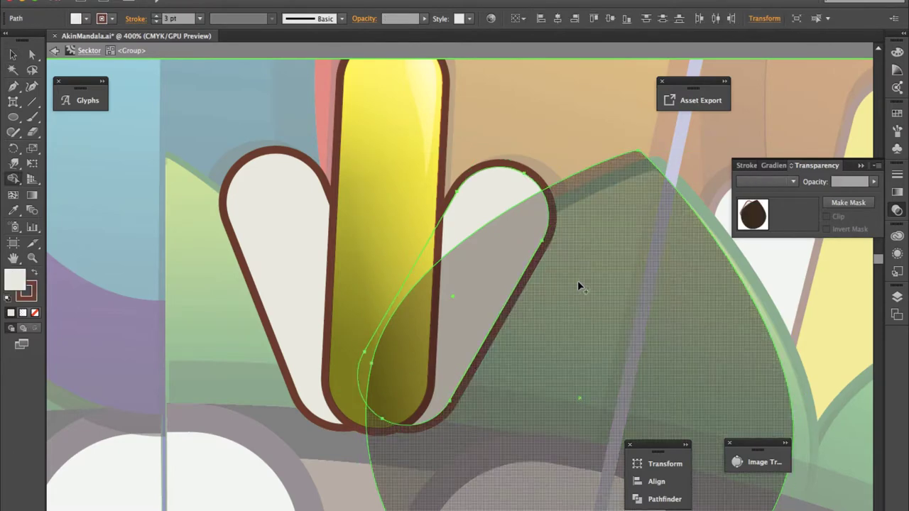
pyautogui.hotkey('ctrl', 'z')
# Step: Reflect a copy of the leaf shadow and rotate it onto the left petal
pyautogui.rightClick(497, 281)
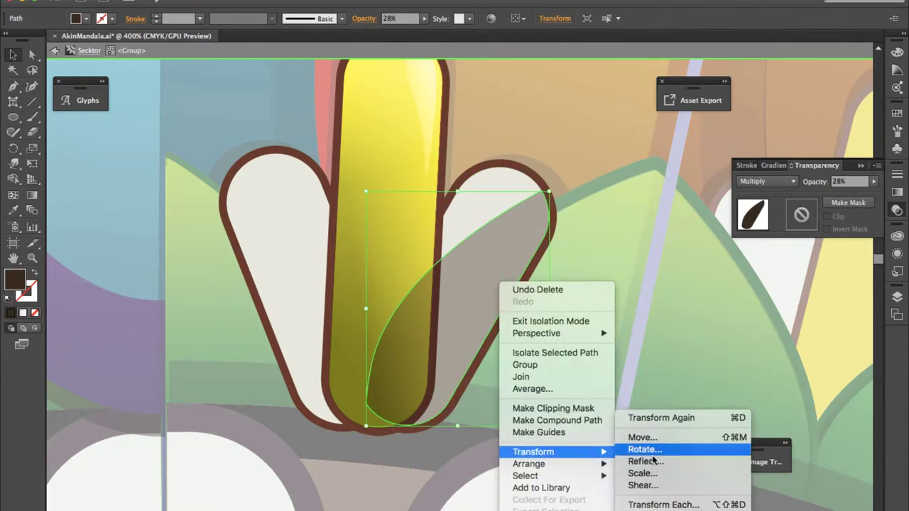
pyautogui.click(639, 417)
pyautogui.moveTo(473, 321); pyautogui.dragTo(332, 321)
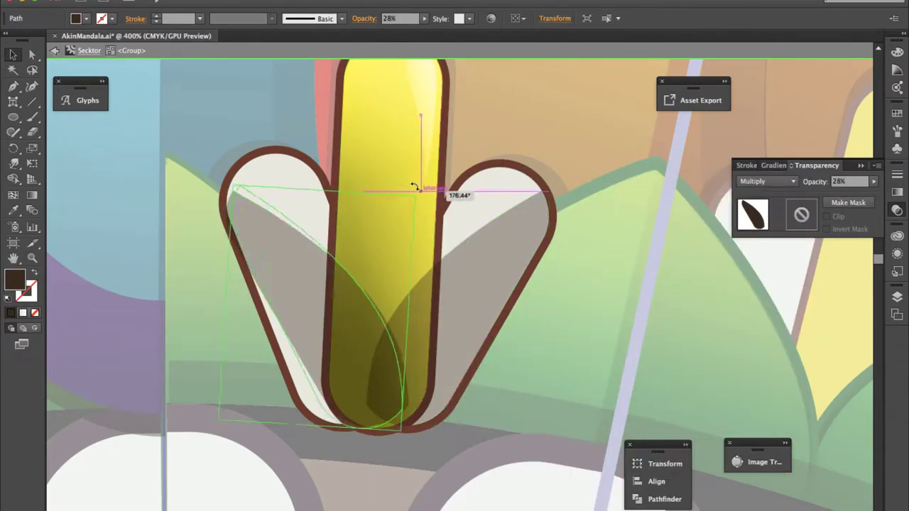
pyautogui.moveTo(420, 189); pyautogui.dragTo(419, 207)
pyautogui.moveTo(270, 259); pyautogui.dragTo(253, 255)
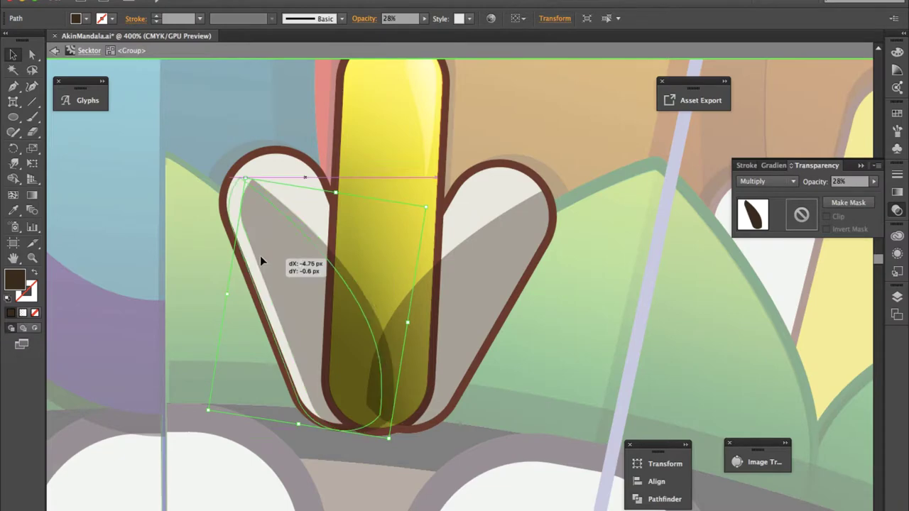
# Step: Exit group editing and select the left shadow path and the pill-shaped petal
pyautogui.doubleClick(405, 135)
pyautogui.press('a')
pyautogui.click(295, 237)
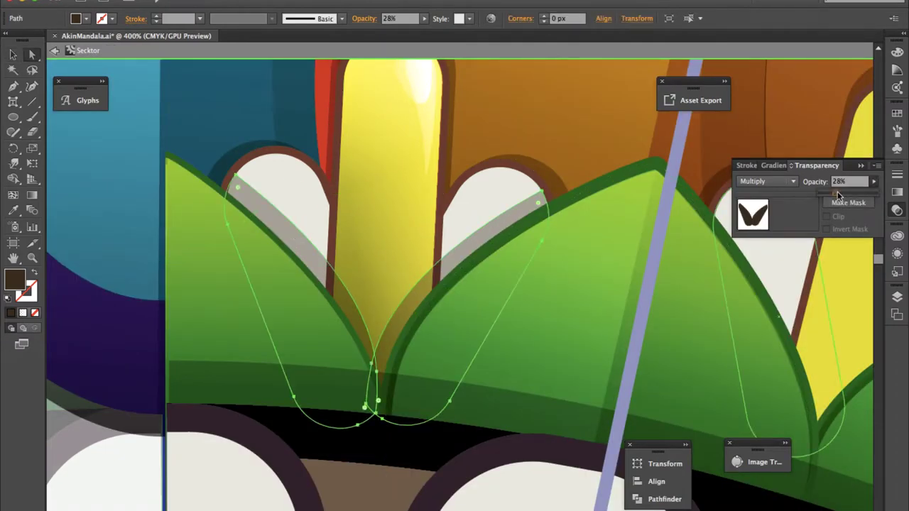
pyautogui.press('v')
pyautogui.click(391, 226)
pyautogui.scroll(-3, 391, 226)
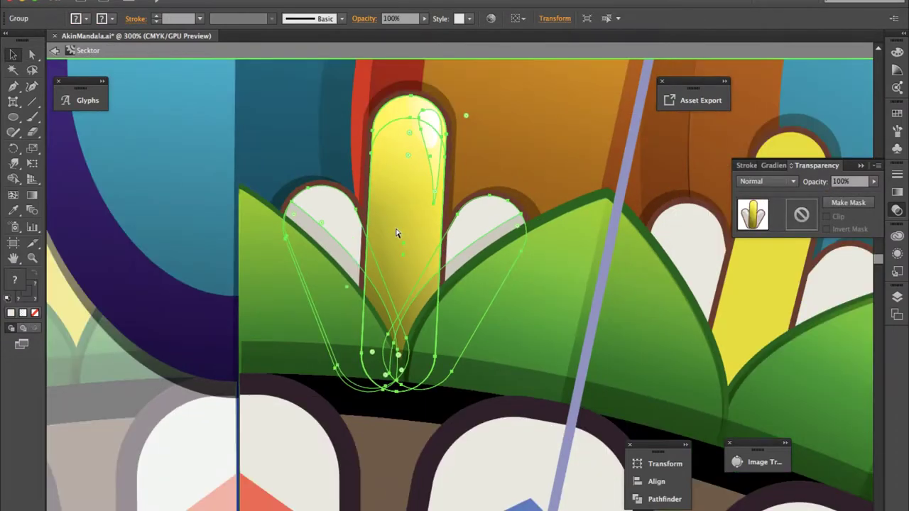
pyautogui.scroll(-3, 405, 223)
# Step: Save AkinMandala.ai and dismiss the low disk space alert
pyautogui.click(447, 114)
pyautogui.scroll(-1, 448, 120)
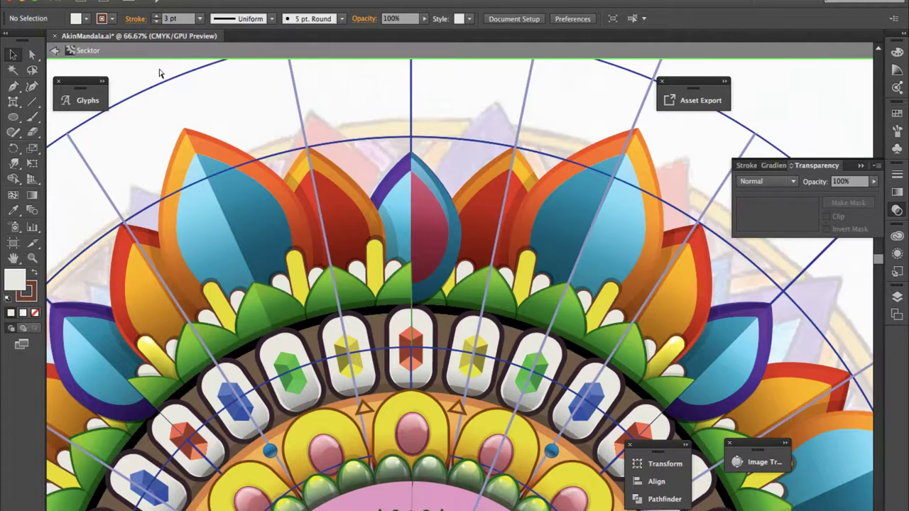
pyautogui.press('Escape')
pyautogui.hotkey('ctrl', 's')
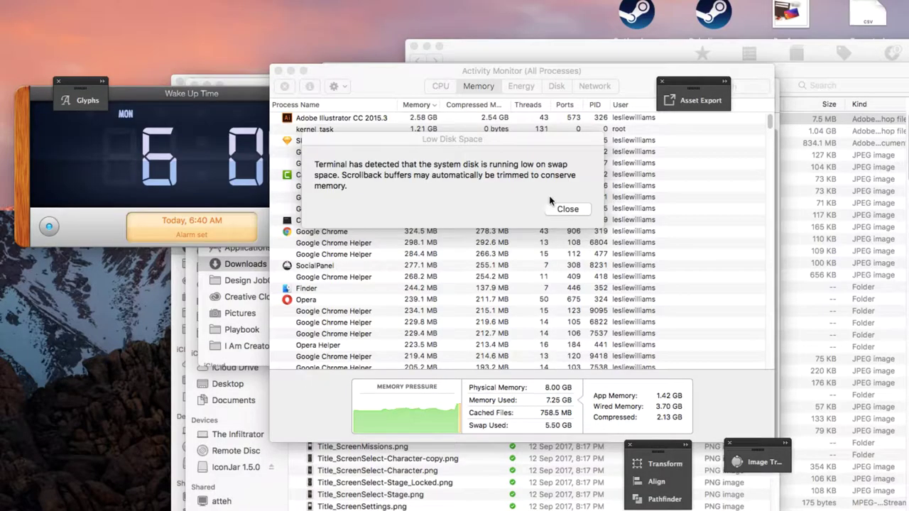
pyautogui.click(552, 204)
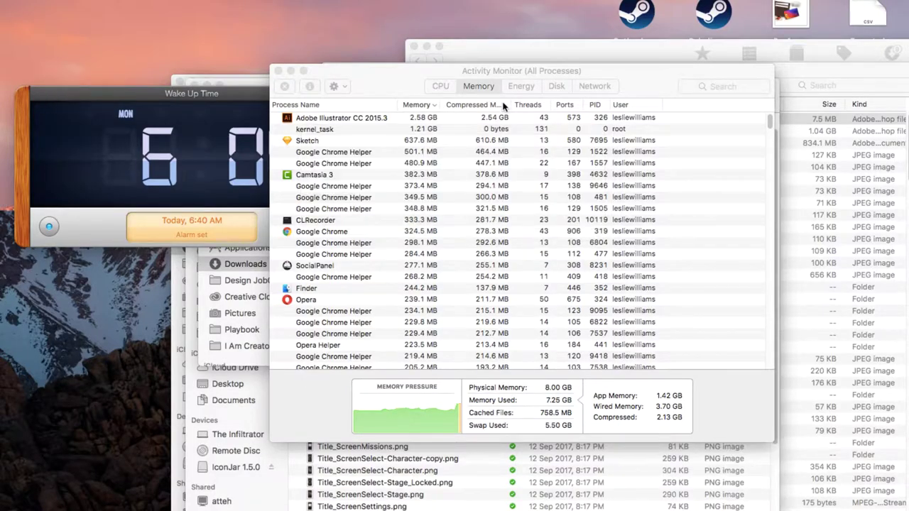
pyautogui.click(412, 0)
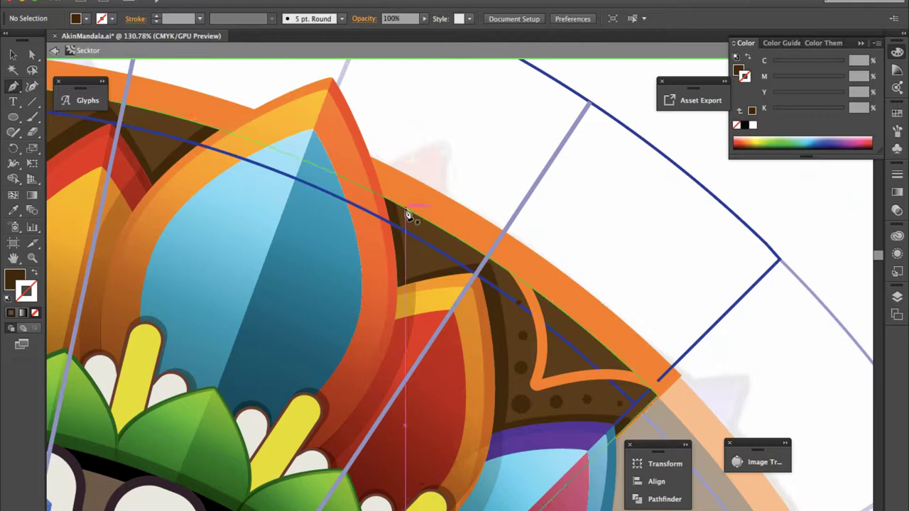
# Step: Pen a closed three-point dark brown triangle and drag it beside the blue droplet petal
pyautogui.moveTo(407, 215); pyautogui.dragTo(450, 250)
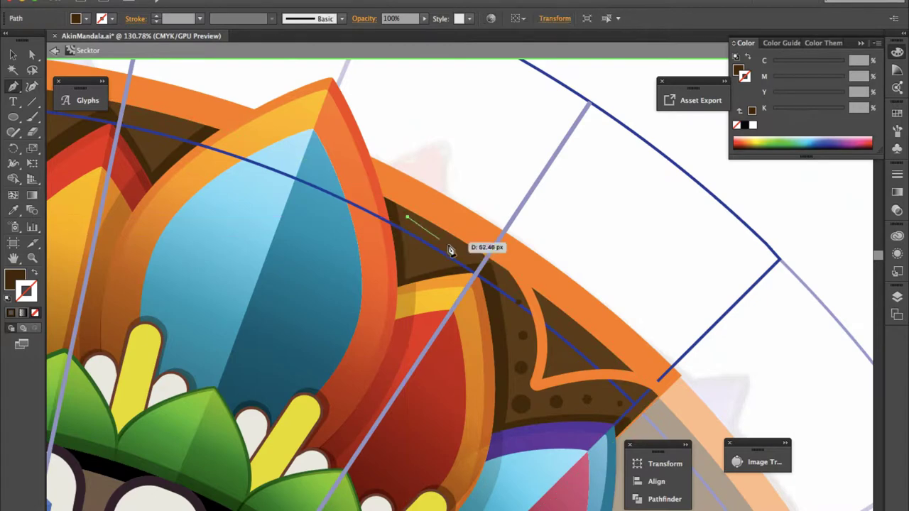
pyautogui.click(461, 250)
pyautogui.click(413, 269)
pyautogui.click(407, 216)
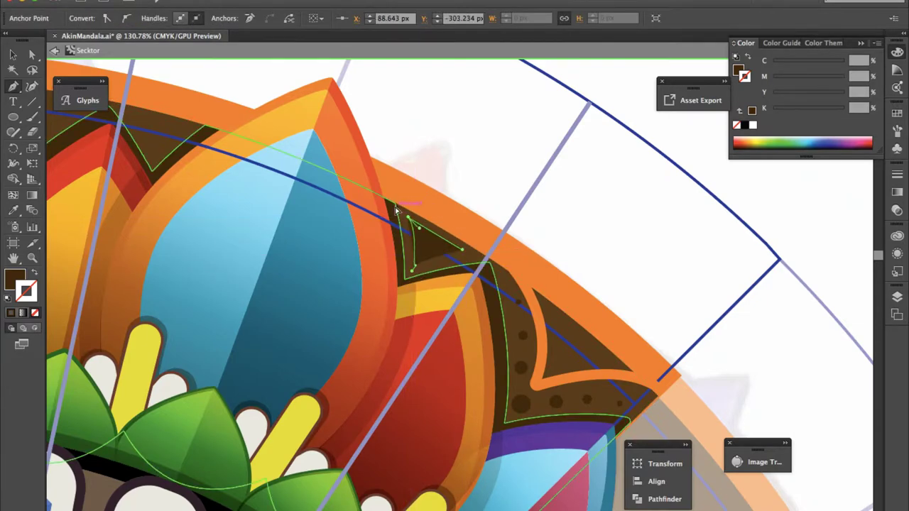
pyautogui.moveTo(470, 213); pyautogui.dragTo(584, 235)
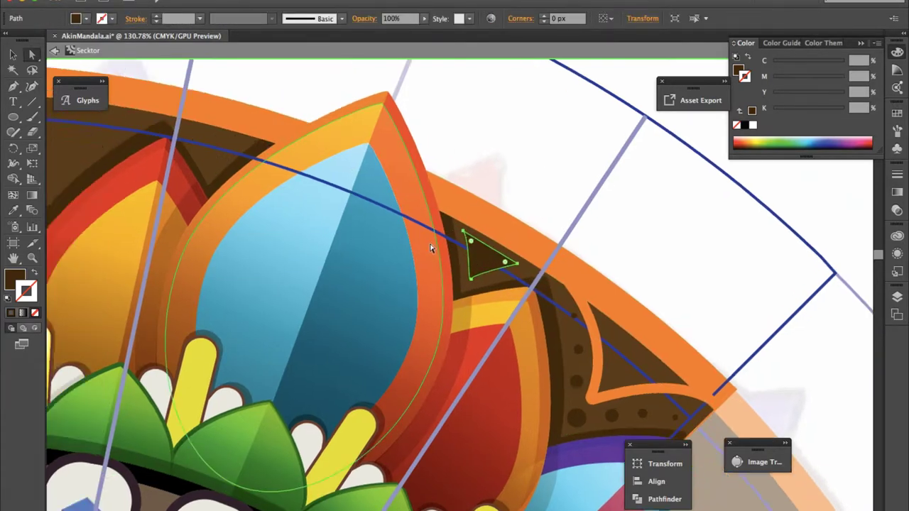
pyautogui.press('v')
pyautogui.moveTo(574, 275)
pyautogui.mouseDown()
pyautogui.moveTo(281, 161)
pyautogui.moveTo(315, 168)
pyautogui.mouseUp()
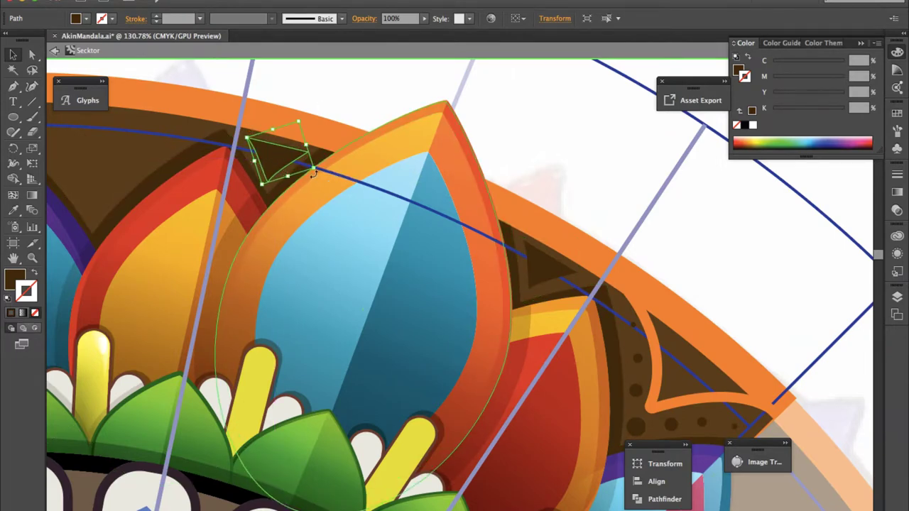
pyautogui.scroll(3, 298, 147)
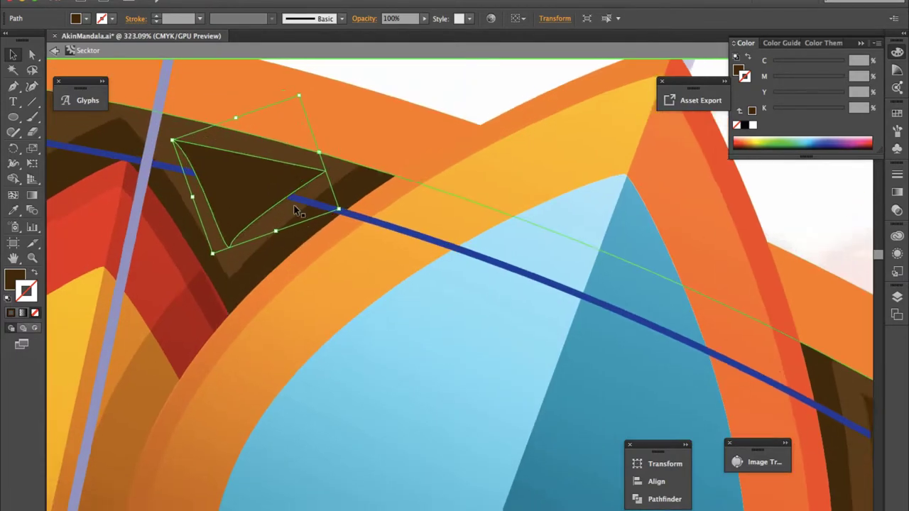
pyautogui.scroll(-5, 300, 203)
pyautogui.scroll(2, 294, 204)
pyautogui.click(479, 245)
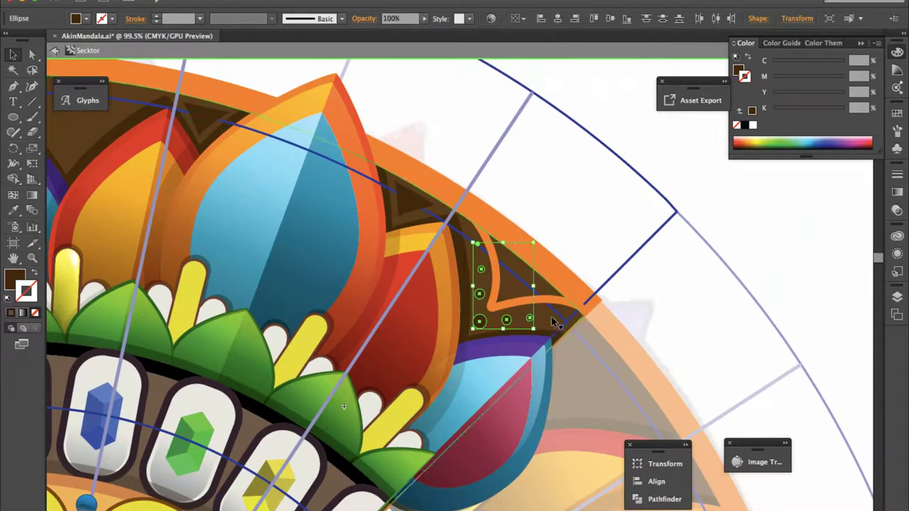
# Step: Move a small dot up the row, eyedrop white onto it, and shift a brown dot upward
pyautogui.click(566, 197)
pyautogui.scroll(5, 566, 196)
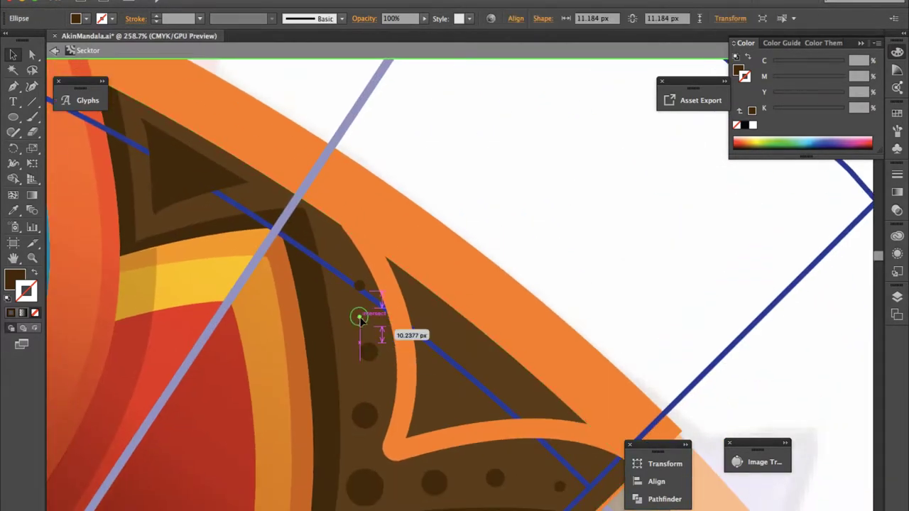
pyautogui.moveTo(368, 351); pyautogui.dragTo(365, 320)
pyautogui.press('i')
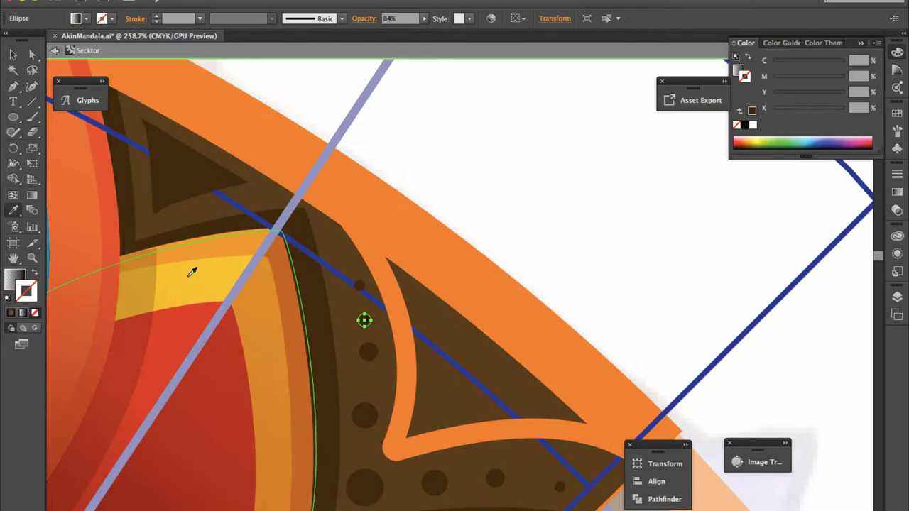
pyautogui.click(483, 187)
pyautogui.press('v')
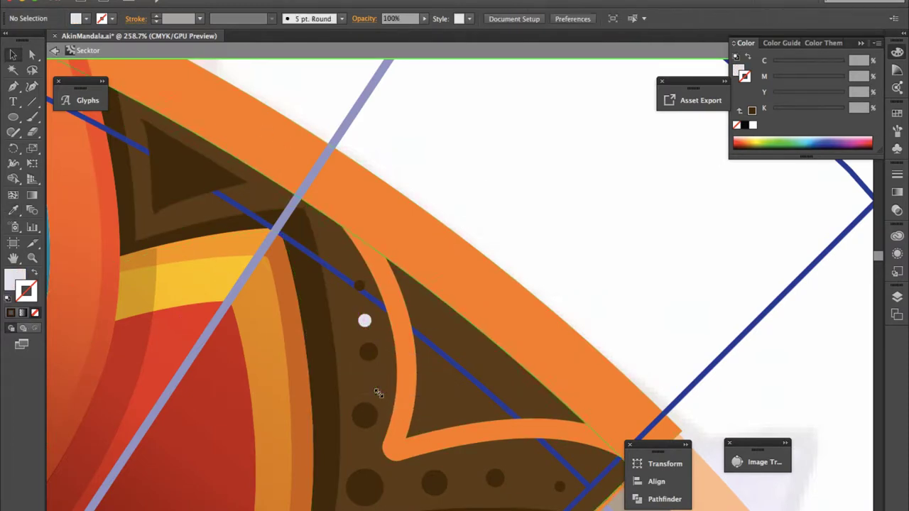
pyautogui.moveTo(369, 426)
pyautogui.mouseDown()
pyautogui.moveTo(371, 384)
pyautogui.moveTo(348, 364)
pyautogui.mouseUp()
pyautogui.scroll(3, 371, 384)
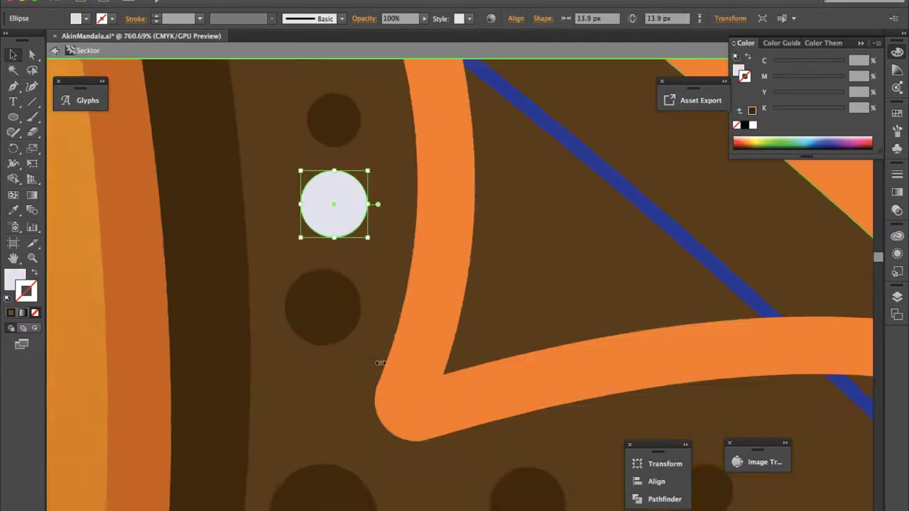
# Step: Make a larger dot white and fit white dots into the bottom row of dots
pyautogui.moveTo(324, 450)
pyautogui.mouseDown()
pyautogui.moveTo(335, 353)
pyautogui.moveTo(442, 471)
pyautogui.mouseUp()
pyautogui.press('i')
pyautogui.click(324, 126)
pyautogui.press('v')
pyautogui.moveTo(319, 142)
pyautogui.mouseDown()
pyautogui.moveTo(594, 426)
pyautogui.moveTo(598, 419)
pyautogui.mouseUp()
pyautogui.scroll(-3, 599, 424)
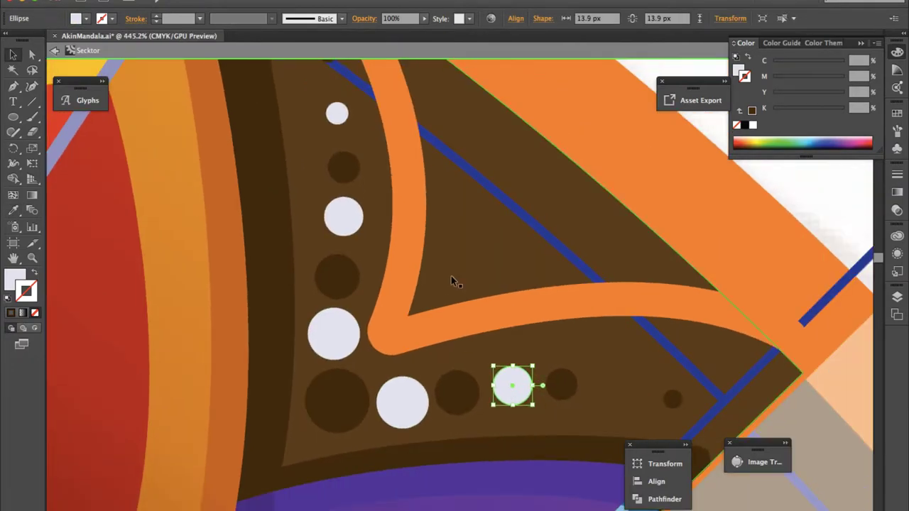
pyautogui.moveTo(451, 275); pyautogui.dragTo(525, 252)
pyautogui.scroll(3, 343, 113)
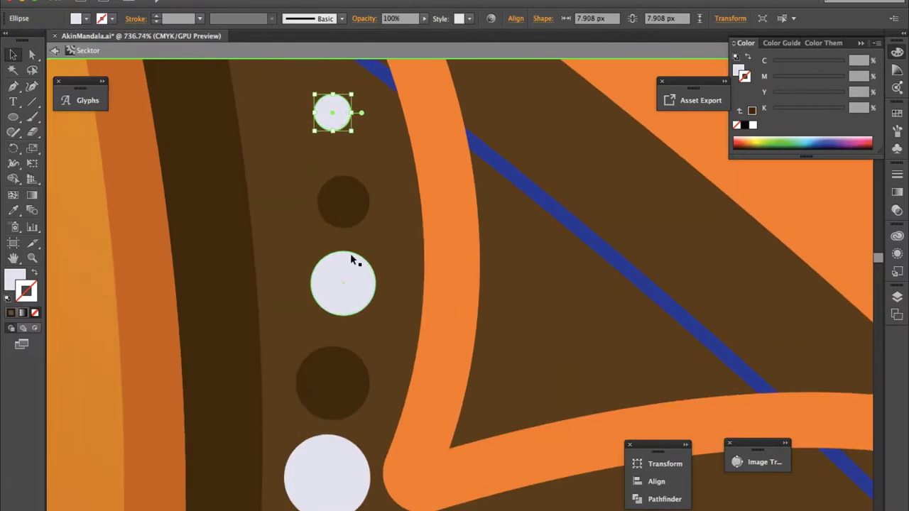
pyautogui.scroll(-2, 657, 455)
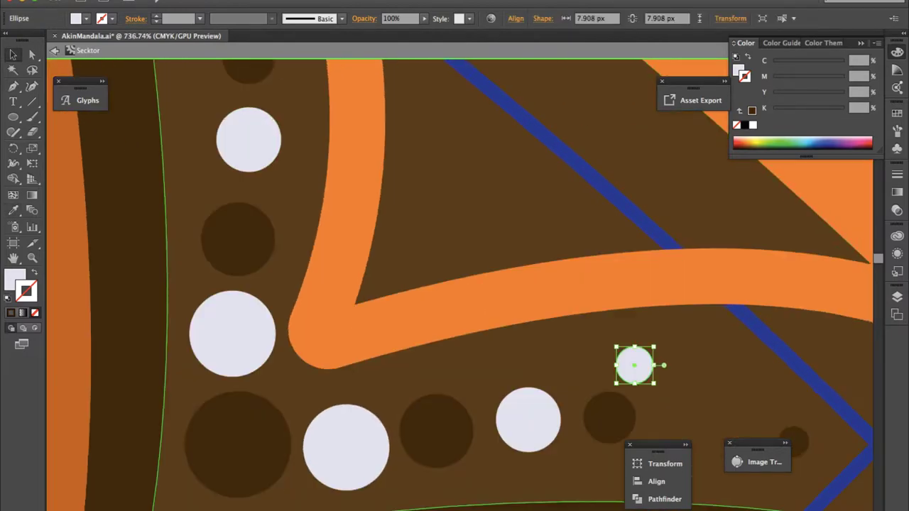
pyautogui.moveTo(578, 276); pyautogui.dragTo(639, 339)
pyautogui.scroll(-3, 619, 315)
pyautogui.scroll(-3, 595, 298)
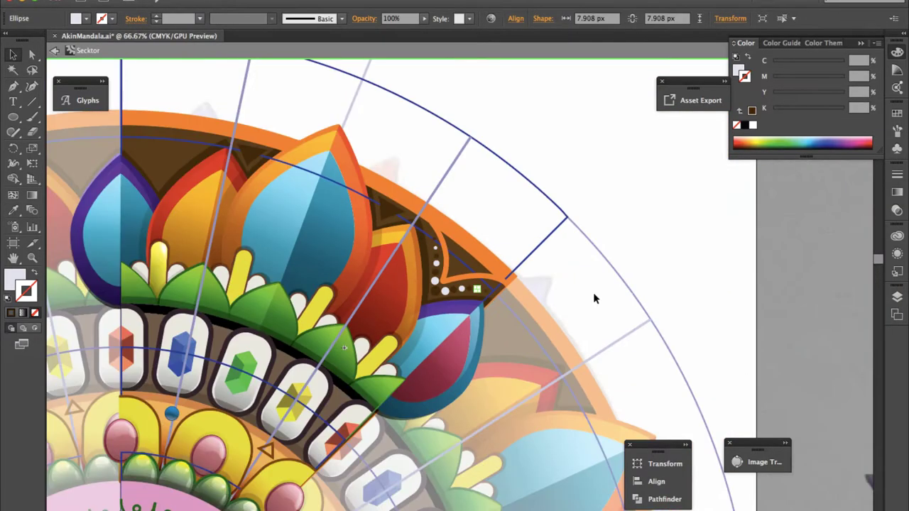
# Step: Alt-scale a smaller copy of the orange triangle band inside itself
pyautogui.scroll(2, 594, 299)
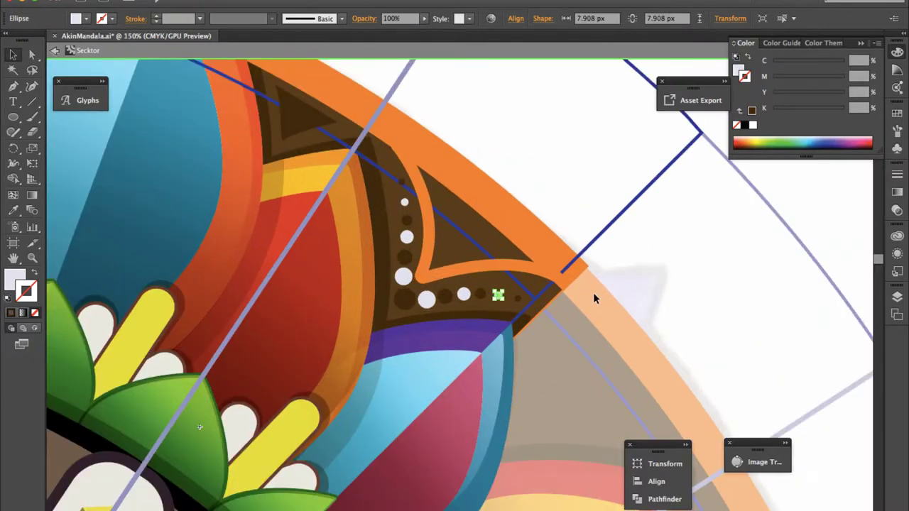
pyautogui.click(490, 235)
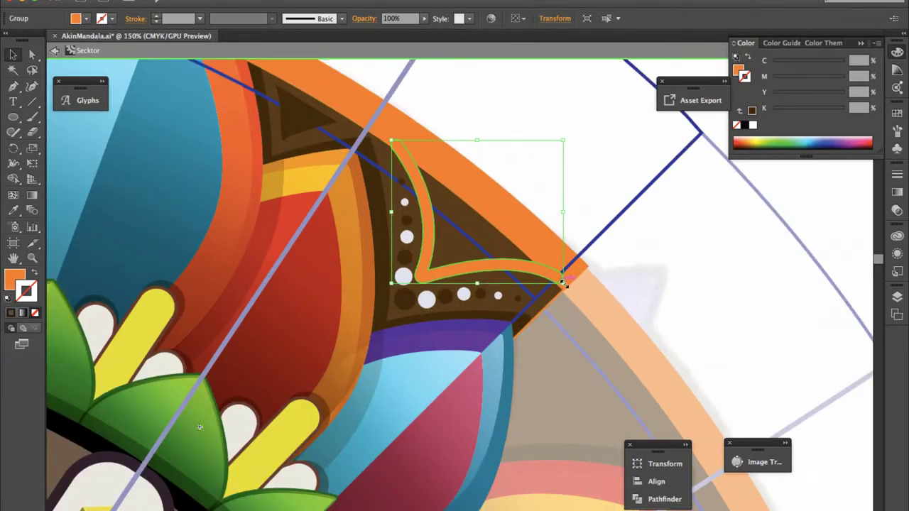
pyautogui.moveTo(543, 273)
pyautogui.mouseDown()
pyautogui.moveTo(503, 239)
pyautogui.moveTo(534, 229)
pyautogui.mouseUp()
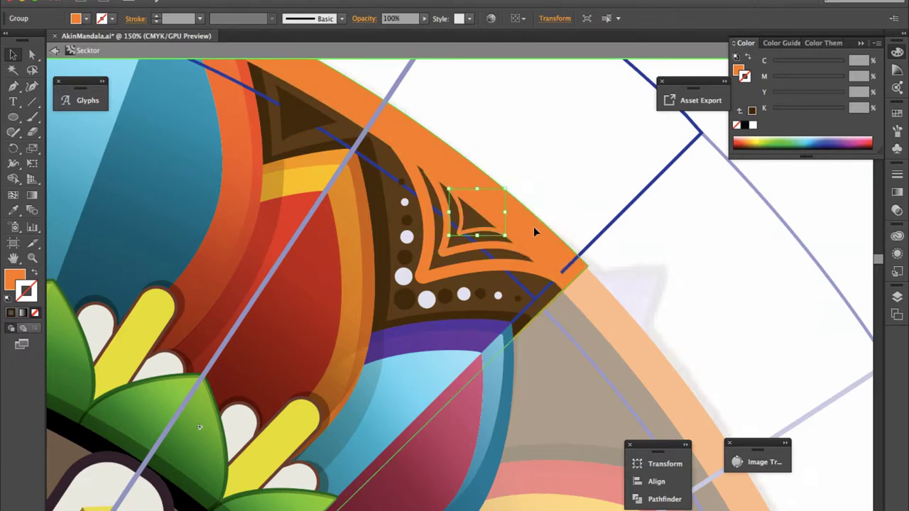
pyautogui.hotkey('ctrl', '-')
pyautogui.hotkey('ctrl', '-')
pyautogui.hotkey('ctrl', '-')
pyautogui.hotkey('ctrl', '+')
pyautogui.hotkey('ctrl', '+')
pyautogui.hotkey('ctrl', '+')
pyautogui.hotkey('ctrl', '+')
# Step: Select several ornament dots and eyedrop a colour from the artwork onto them
pyautogui.click(385, 303)
pyautogui.keyDown('shift'); pyautogui.click(538, 304); pyautogui.keyUp('shift')
pyautogui.keyDown('shift'); pyautogui.click(383, 149); pyautogui.keyUp('shift')
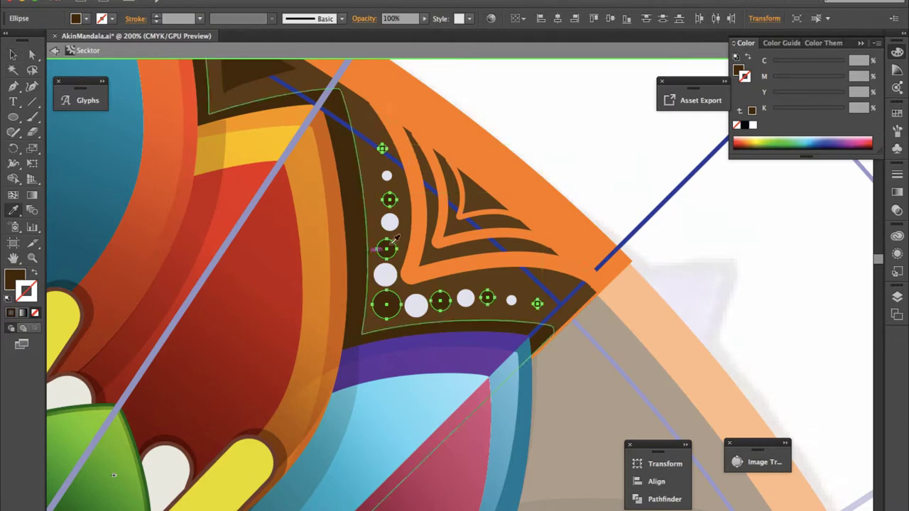
pyautogui.hotkey('ctrl', '0')
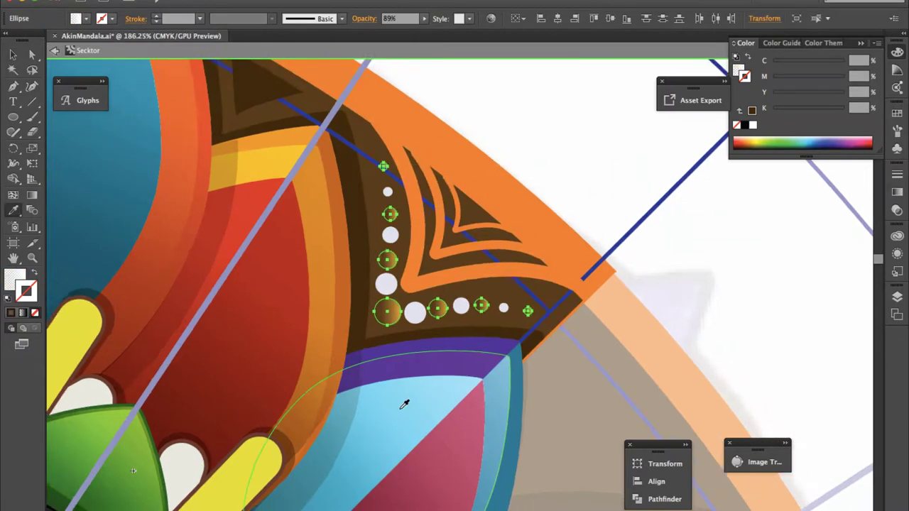
pyautogui.press('i')
pyautogui.click(228, 462)
# Step: Turn the selected corner ornament dots green
pyautogui.press('v')
pyautogui.click(466, 155)
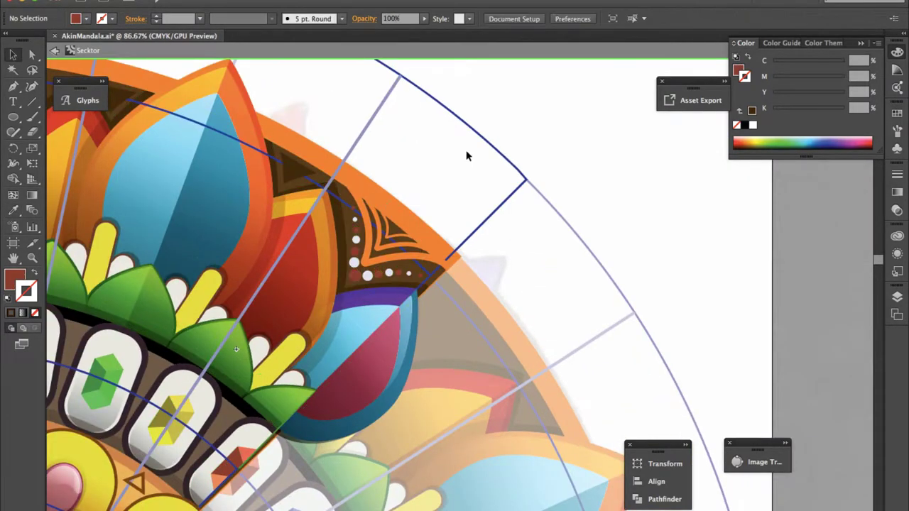
pyautogui.hotkey('ctrl', 'z')
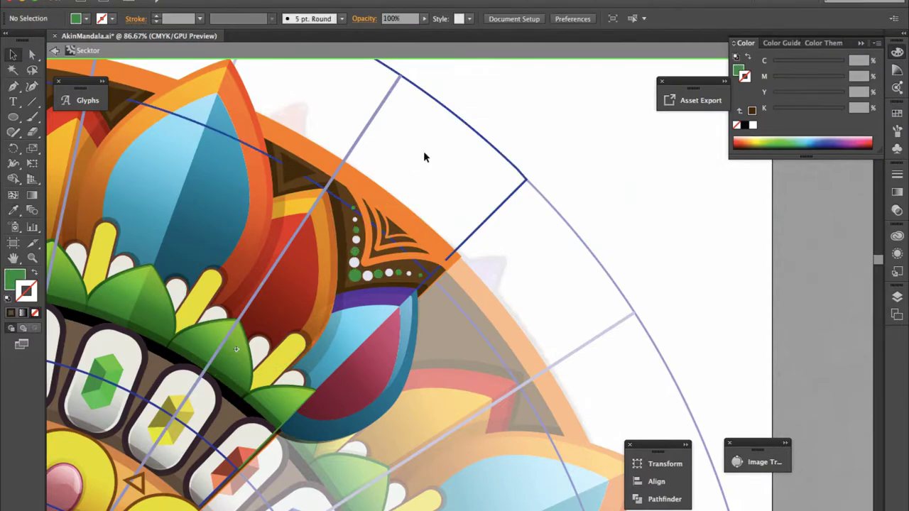
pyautogui.keyDown('alt'); pyautogui.scroll(5, 355, 217); pyautogui.keyUp('alt')
# Step: Drag dots so green and white alternate, with the small green dot at the row's end
pyautogui.moveTo(355, 215); pyautogui.dragTo(341, 218)
pyautogui.click(359, 279)
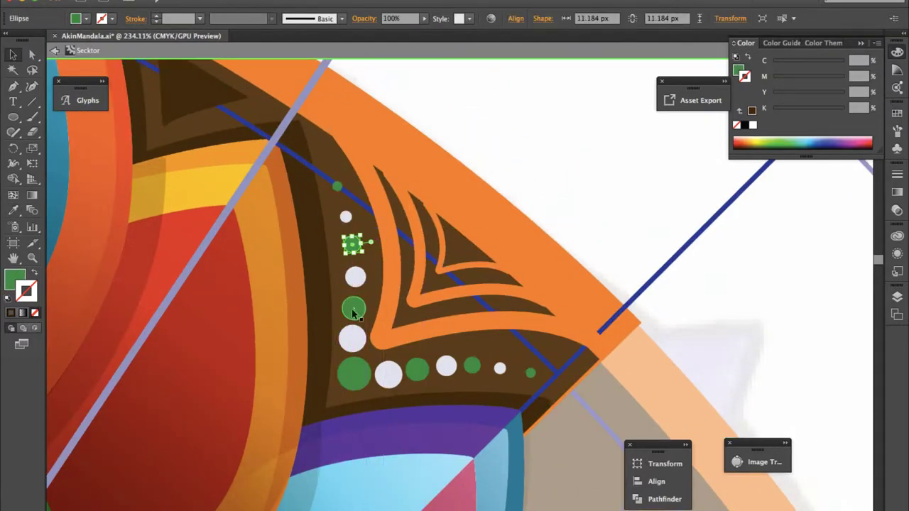
pyautogui.moveTo(357, 304); pyautogui.dragTo(357, 300)
pyautogui.moveTo(353, 338); pyautogui.dragTo(351, 338)
pyautogui.moveTo(354, 372); pyautogui.dragTo(353, 378)
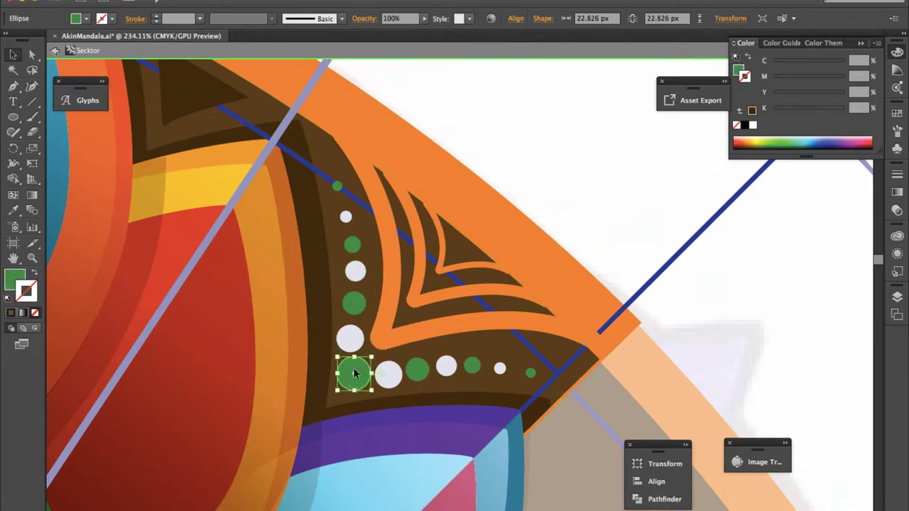
pyautogui.click(447, 362)
pyautogui.moveTo(471, 363); pyautogui.dragTo(530, 373)
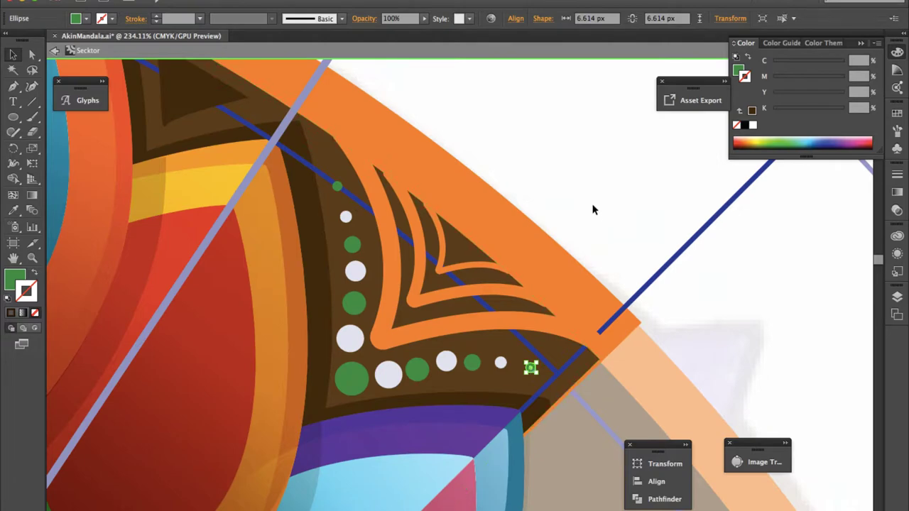
pyautogui.click(584, 223)
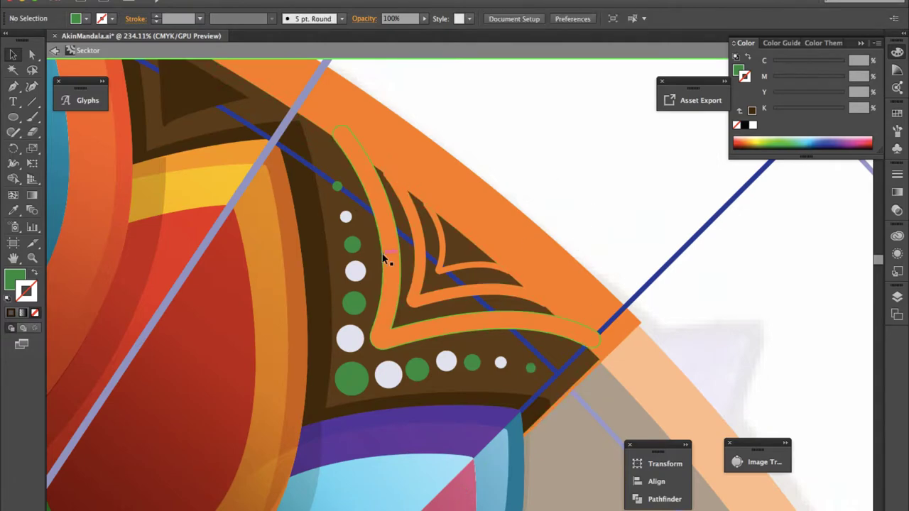
pyautogui.hotkey('ctrl', '1')
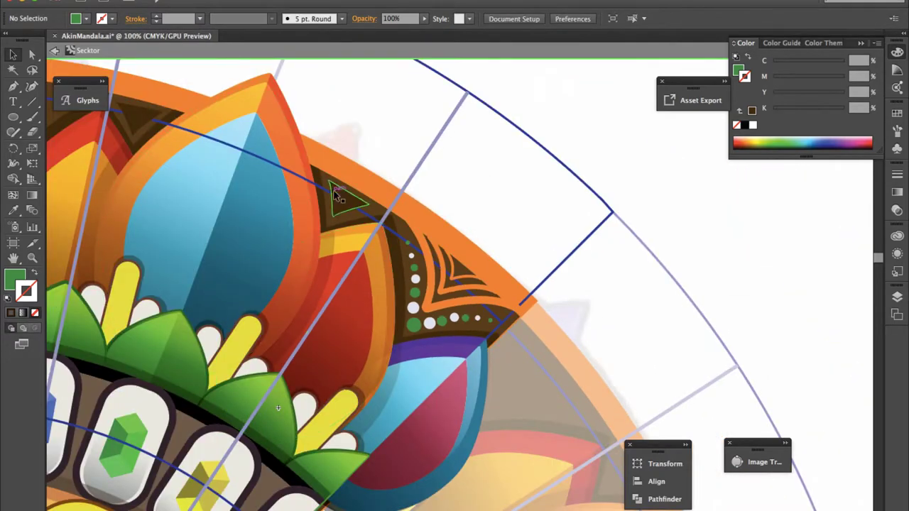
# Step: Give the small triangle at the brown ornament's tip a salmon coral-red fill
pyautogui.click(337, 197)
pyautogui.hscroll(-5, 337, 198)
pyautogui.press('i')
pyautogui.click(212, 383)
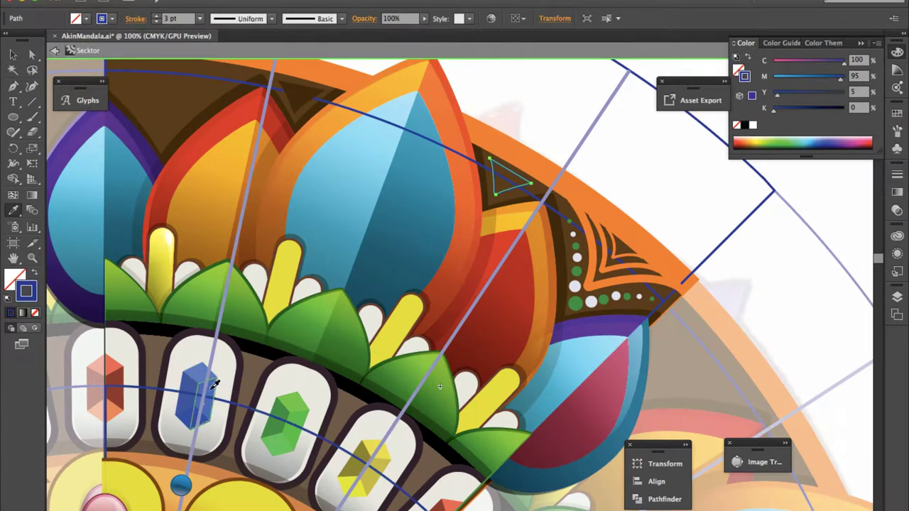
pyautogui.hotkey('shift', 'x')
pyautogui.keyDown('ctrl'); pyautogui.click(307, 87); pyautogui.keyUp('ctrl')
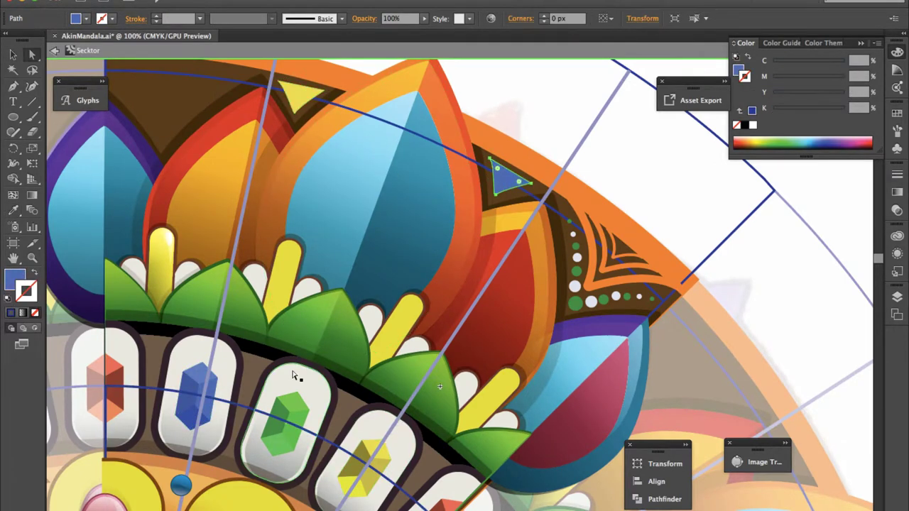
pyautogui.press('v')
pyautogui.click(559, 113)
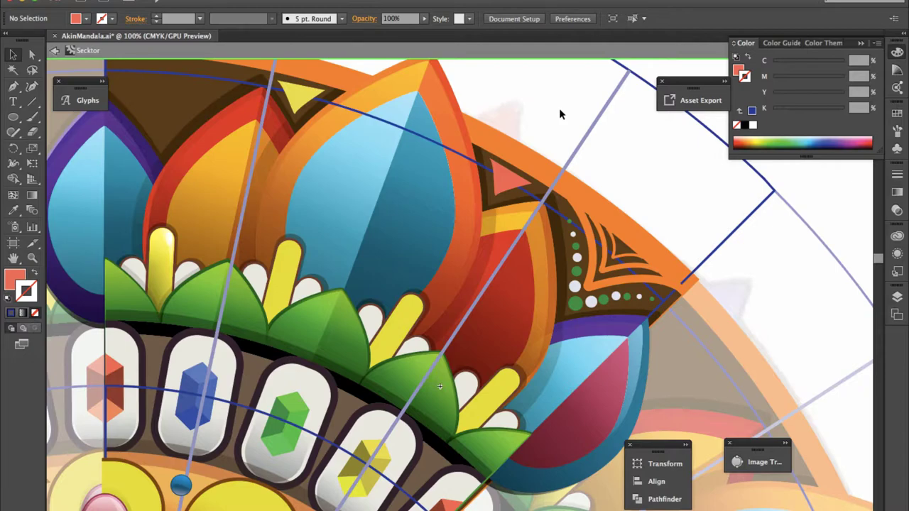
pyautogui.scroll(3, 568, 215)
# Step: Select the small green dot at the column top and sample a new fill onto it
pyautogui.click(502, 196)
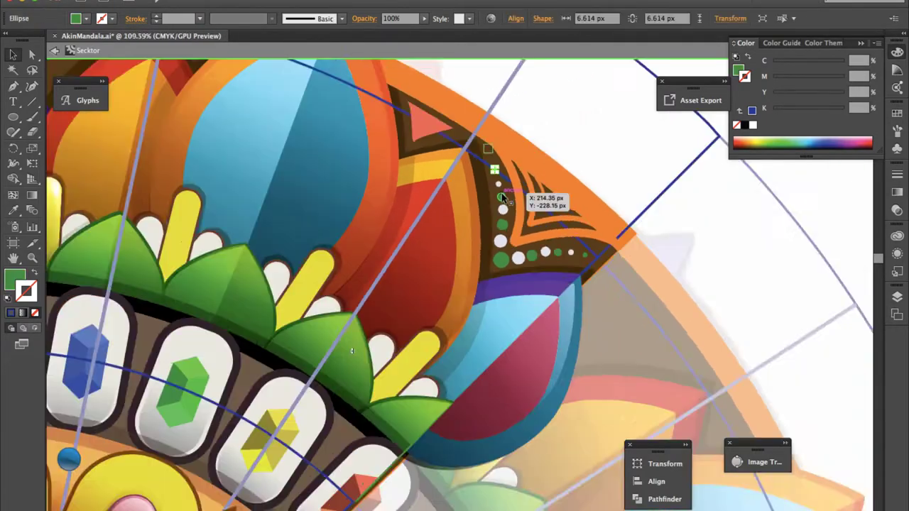
pyautogui.scroll(-3, 502, 197)
pyautogui.scroll(2, 497, 183)
pyautogui.press('i')
pyautogui.click(500, 178)
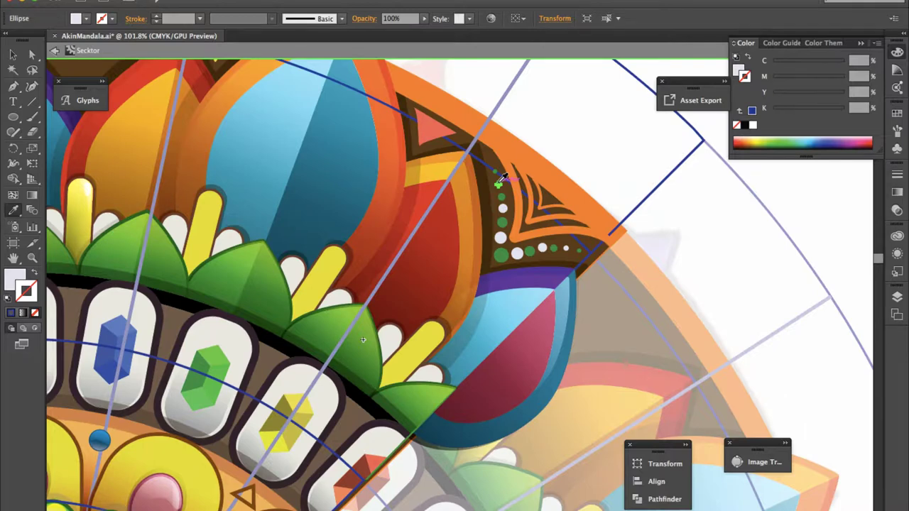
# Step: Recolour the column dots yellow, red and blue by sampling the gems
pyautogui.click(277, 419)
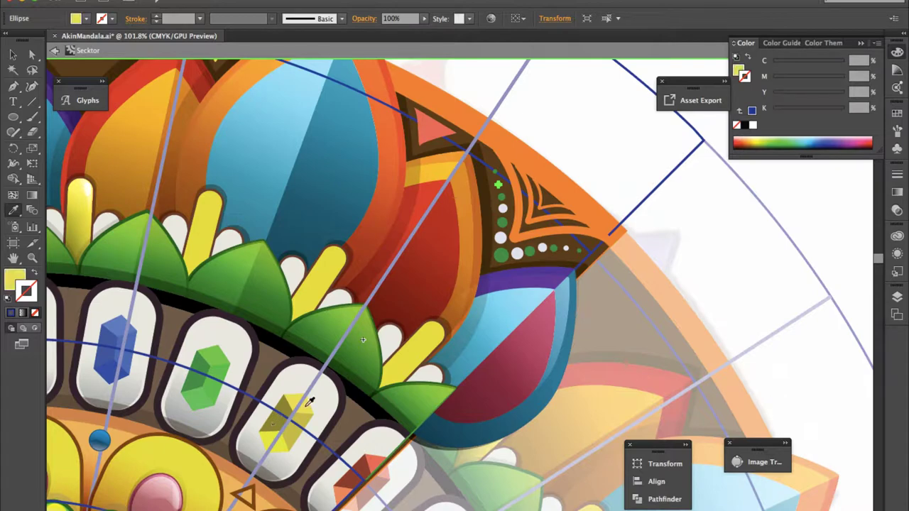
pyautogui.press('v')
pyautogui.click(500, 196)
pyautogui.press('i')
pyautogui.click(379, 457)
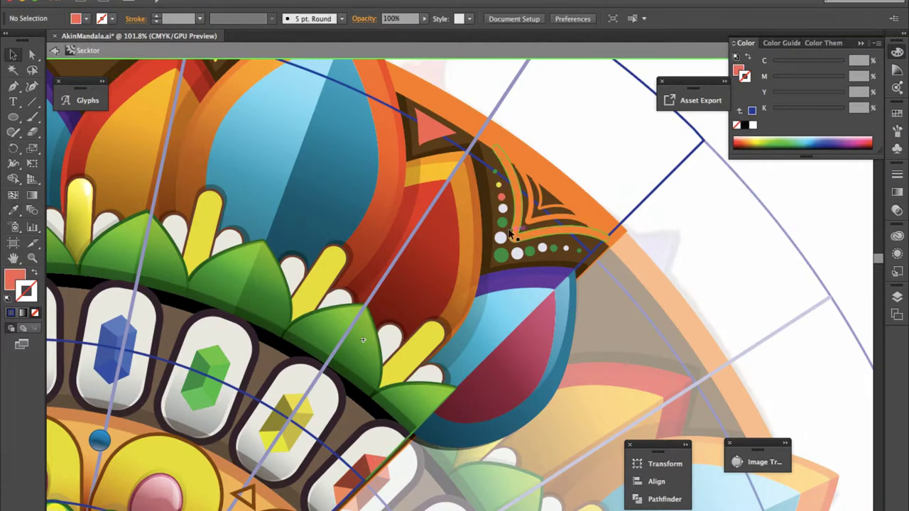
pyautogui.press('v')
pyautogui.click(501, 222)
pyautogui.press('i')
pyautogui.click(121, 353)
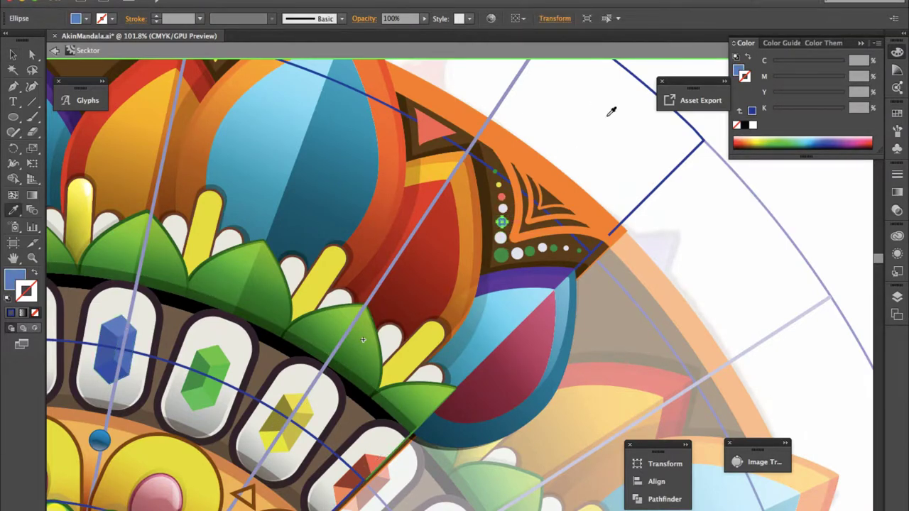
pyautogui.press('v')
pyautogui.click(565, 161)
# Step: Sample green, red and blue onto the dots in the lower row
pyautogui.click(553, 248)
pyautogui.press('i')
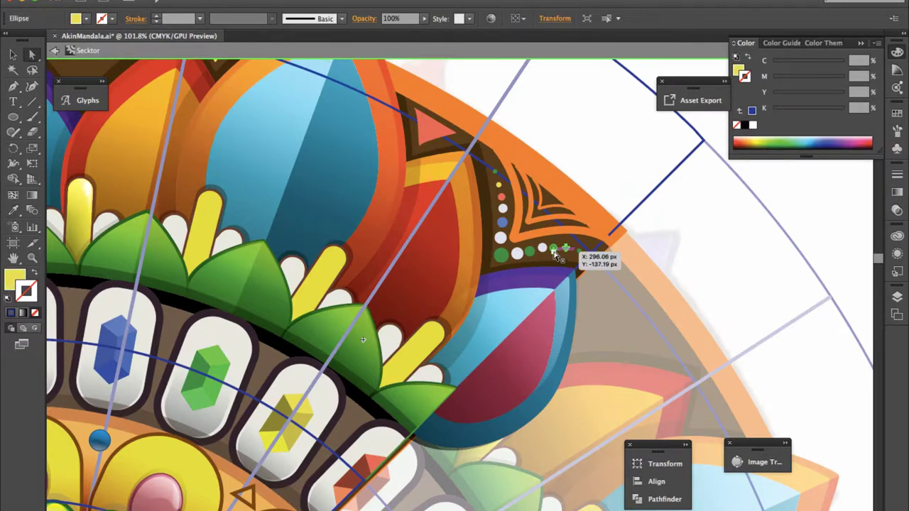
pyautogui.click(579, 250)
pyautogui.click(502, 198)
pyautogui.press('v')
pyautogui.click(529, 250)
pyautogui.press('i')
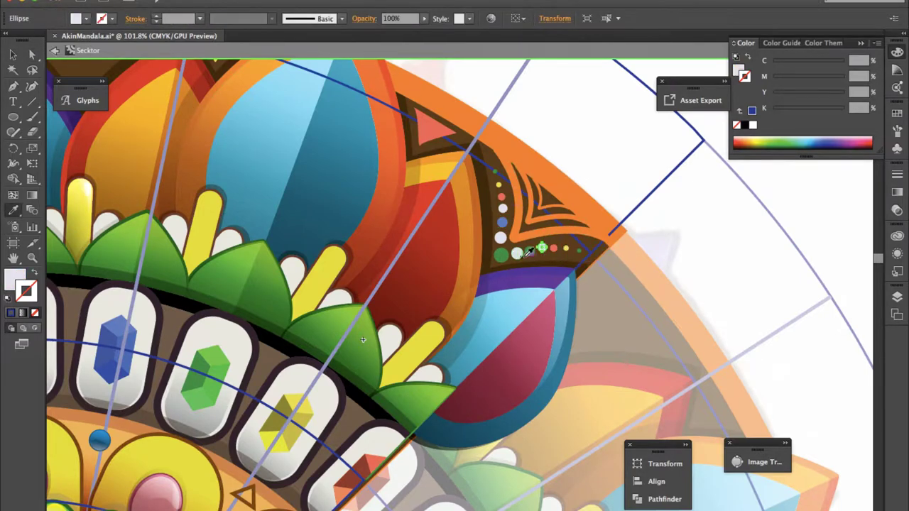
pyautogui.click(501, 223)
pyautogui.press('v')
# Step: Turn the blue row dot white, then zoom out to view the whole mandala
pyautogui.click(623, 164)
pyautogui.scroll(5, 537, 253)
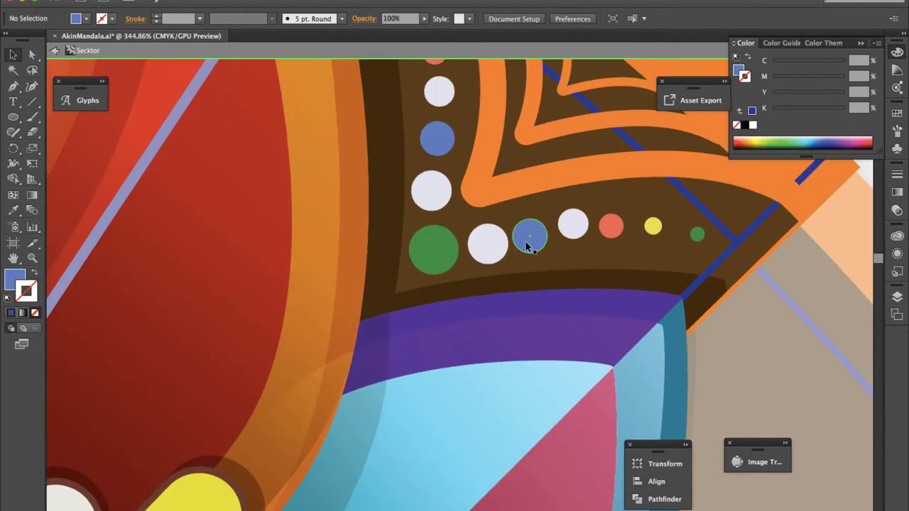
pyautogui.click(530, 238)
pyautogui.press('i')
pyautogui.click(488, 245)
pyautogui.scroll(-5, 487, 250)
pyautogui.click(592, 106)
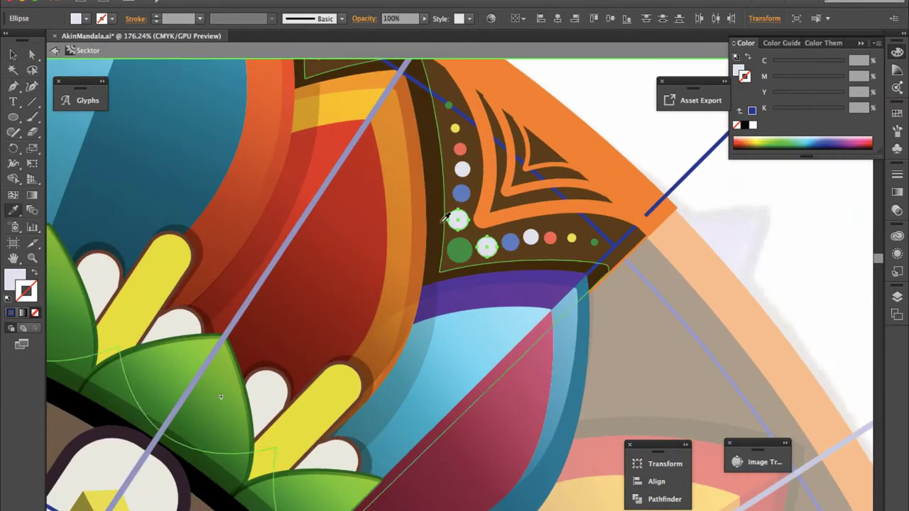
pyautogui.scroll(-5, 592, 110)
pyautogui.scroll(-3, 592, 110)
pyautogui.scroll(-2, 592, 110)
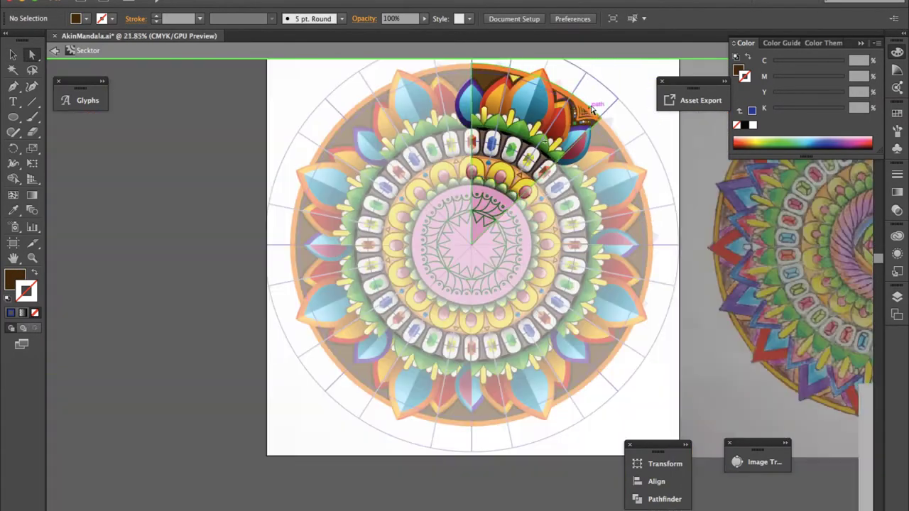
pyautogui.scroll(1, 593, 109)
# Step: Group the orange chevron together with its surrounding dots
pyautogui.scroll(8, 592, 108)
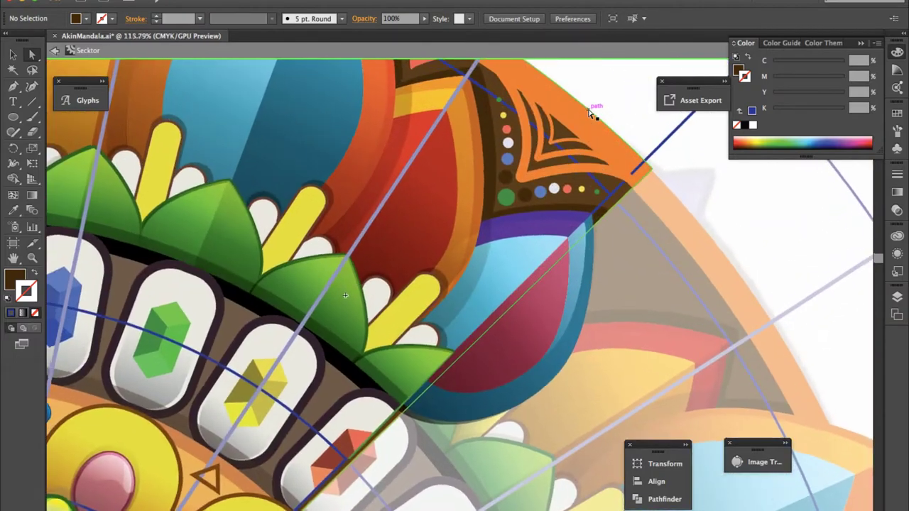
pyautogui.scroll(1, 592, 106)
pyautogui.click(545, 165)
pyautogui.keyDown('shift'); pyautogui.click(483, 116); pyautogui.keyUp('shift')
pyautogui.keyDown('shift'); pyautogui.click(488, 150); pyautogui.keyUp('shift')
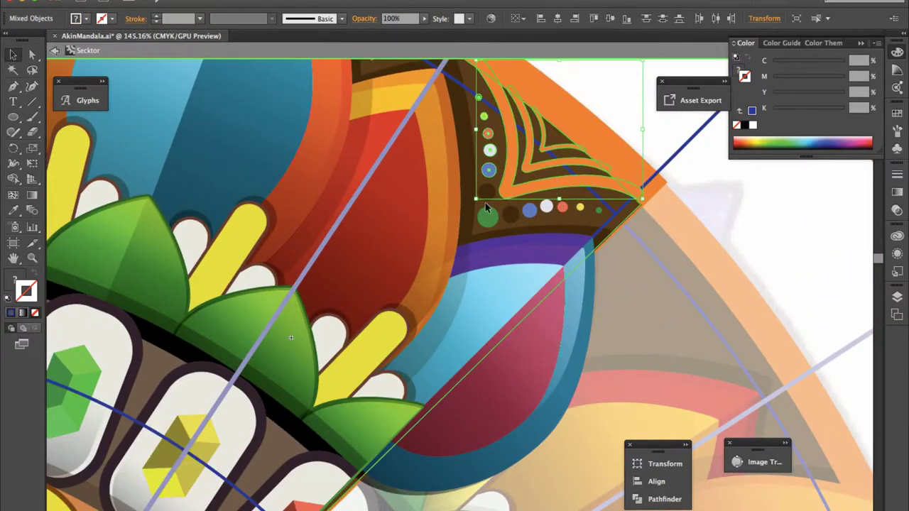
pyautogui.keyDown('shift'); pyautogui.click(486, 191); pyautogui.keyUp('shift')
pyautogui.keyDown('shift'); pyautogui.click(509, 214); pyautogui.keyUp('shift')
pyautogui.keyDown('shift'); pyautogui.click(545, 206); pyautogui.keyUp('shift')
pyautogui.keyDown('shift'); pyautogui.click(562, 207); pyautogui.keyUp('shift')
pyautogui.hotkey('ctrl', 'g')
# Step: Rotate the chevron group to fit the brown wedge
pyautogui.scroll(-3, 616, 247)
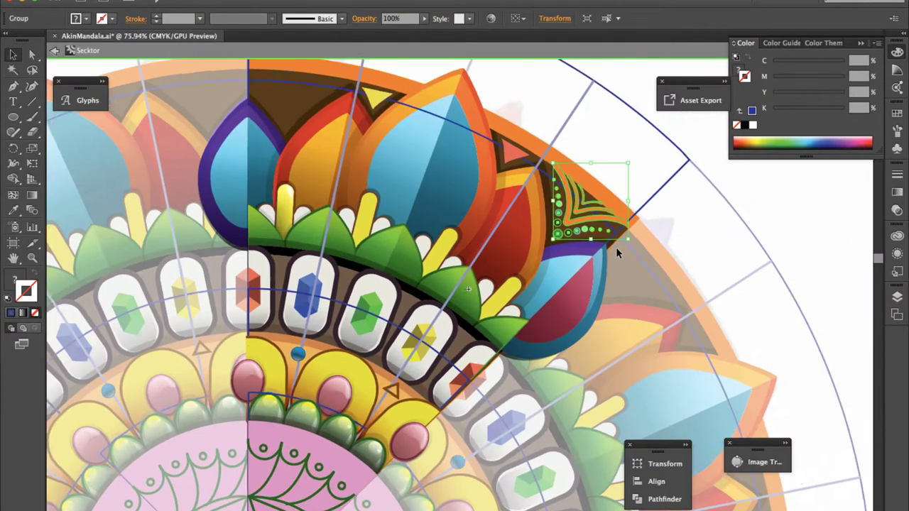
pyautogui.scroll(-1, 334, 114)
pyautogui.scroll(4, 333, 114)
pyautogui.moveTo(430, 146)
pyautogui.mouseDown()
pyautogui.moveTo(415, 183)
pyautogui.moveTo(442, 178)
pyautogui.mouseUp()
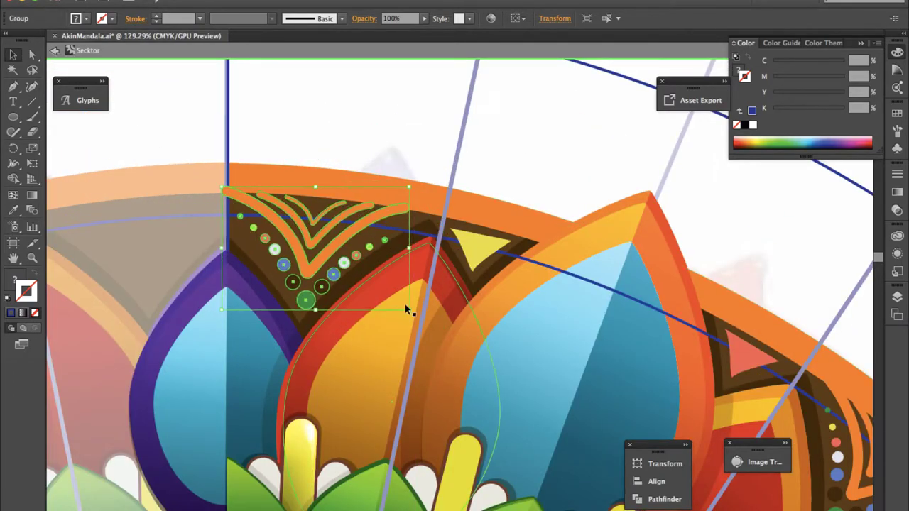
pyautogui.moveTo(319, 259); pyautogui.dragTo(305, 247)
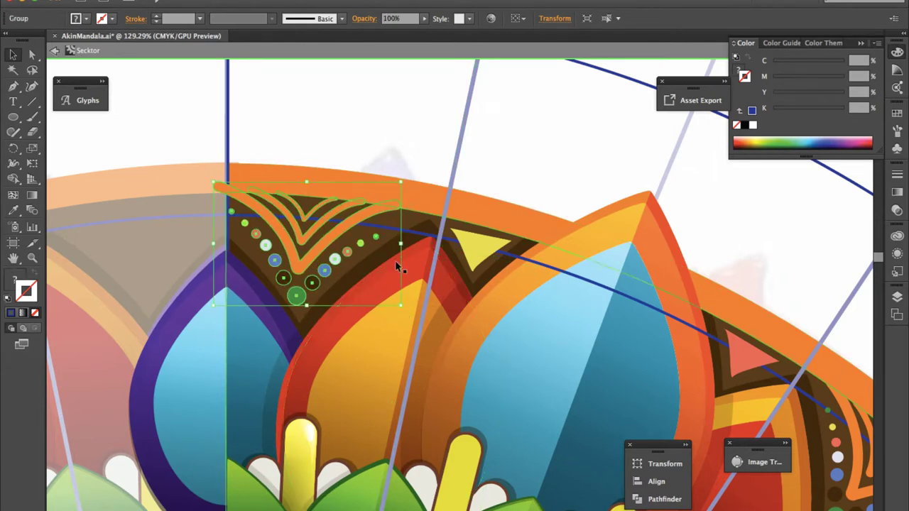
pyautogui.moveTo(405, 301); pyautogui.dragTo(404, 298)
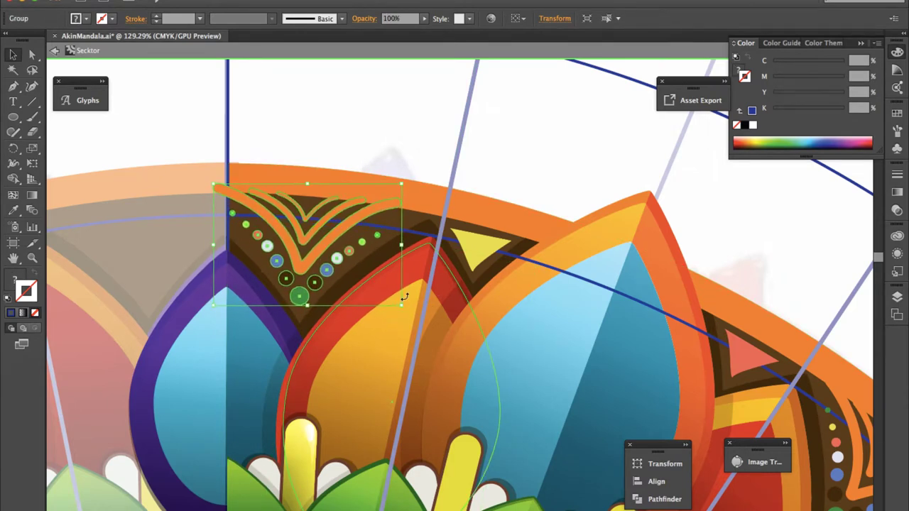
# Step: Reflect the group vertically and settle it into the brown corner band
pyautogui.rightClick(335, 229)
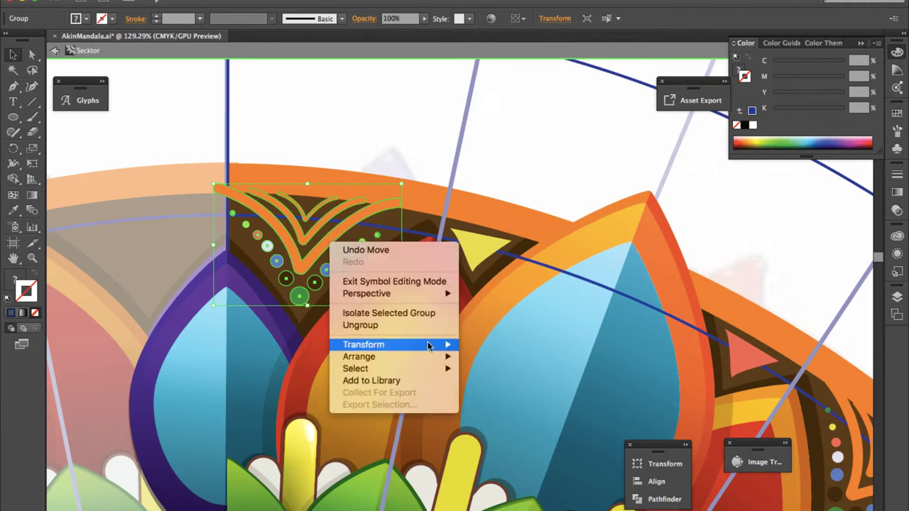
pyautogui.click(490, 379)
pyautogui.press('Return')
pyautogui.moveTo(445, 193); pyautogui.dragTo(414, 277)
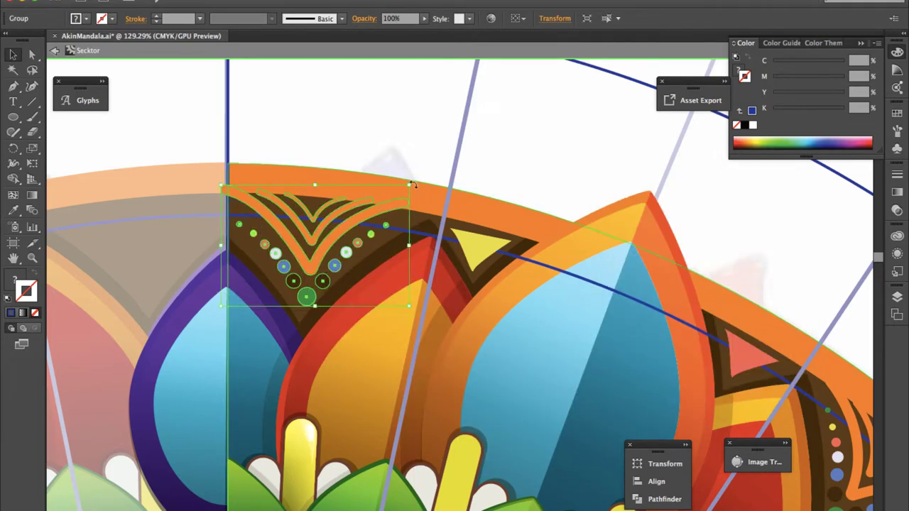
pyautogui.moveTo(325, 252); pyautogui.dragTo(319, 252)
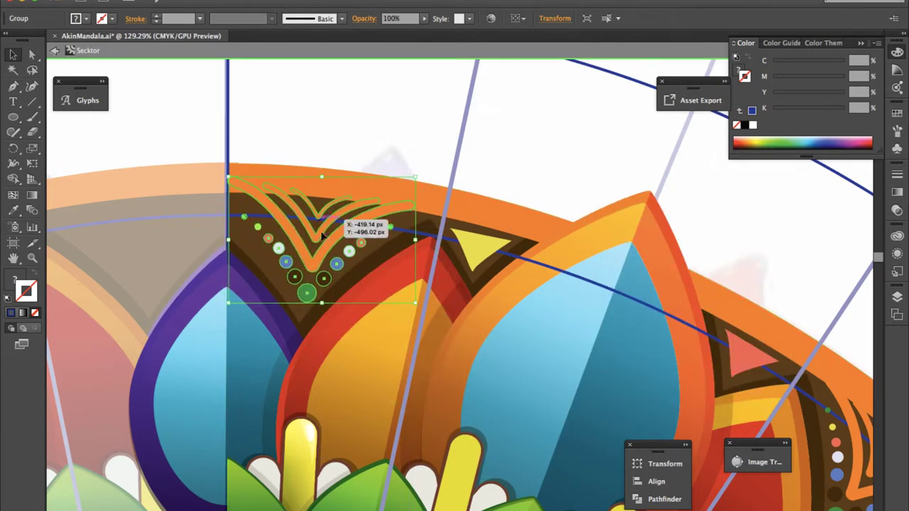
pyautogui.scroll(3, 313, 226)
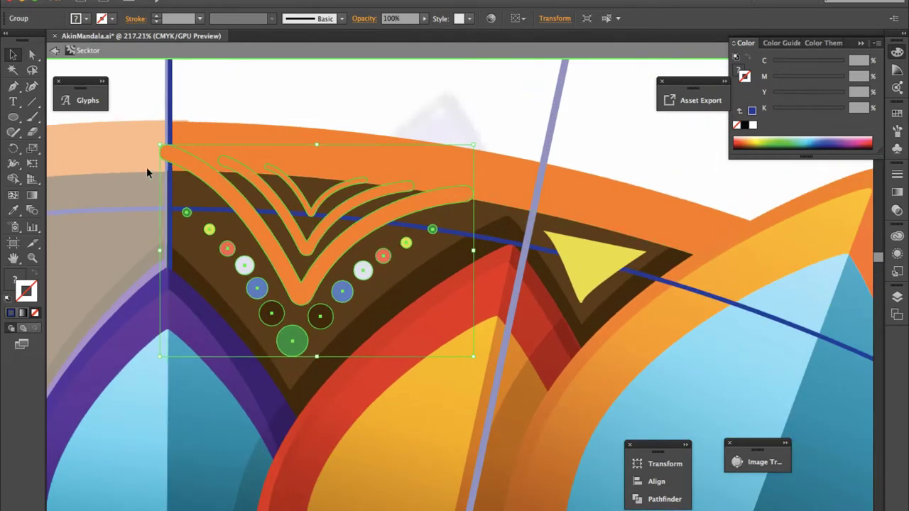
pyautogui.moveTo(378, 304); pyautogui.dragTo(382, 309)
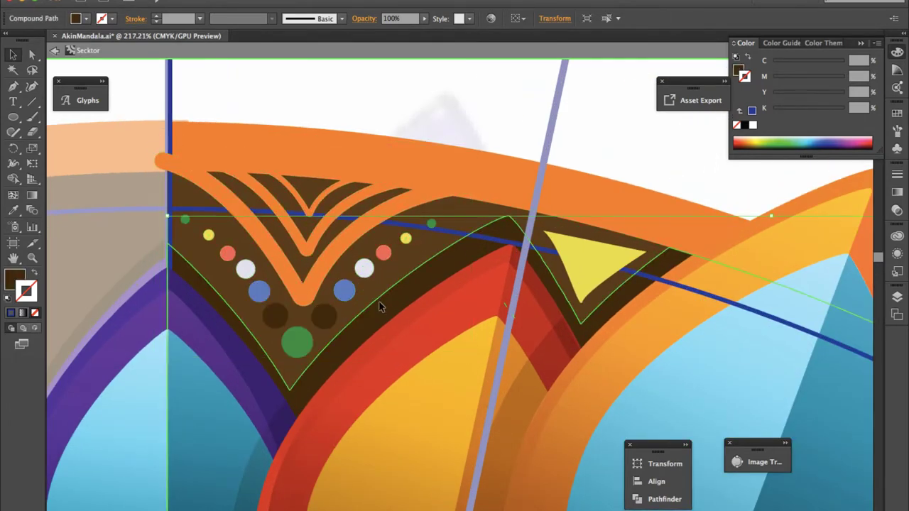
pyautogui.click(362, 104)
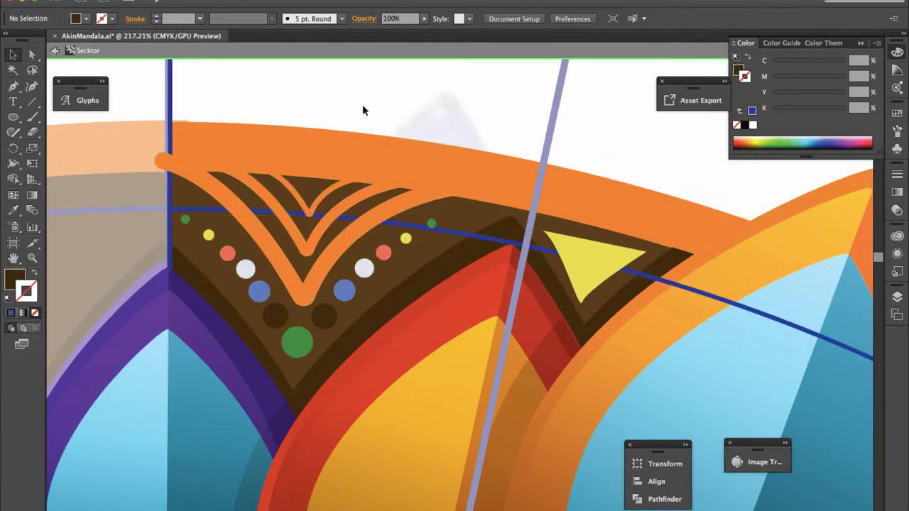
pyautogui.hotkey('ctrl', '-')
pyautogui.hotkey('ctrl', '-')
pyautogui.hotkey('ctrl', '-')
pyautogui.hotkey('ctrl', '-')
pyautogui.hotkey('ctrl', '-')
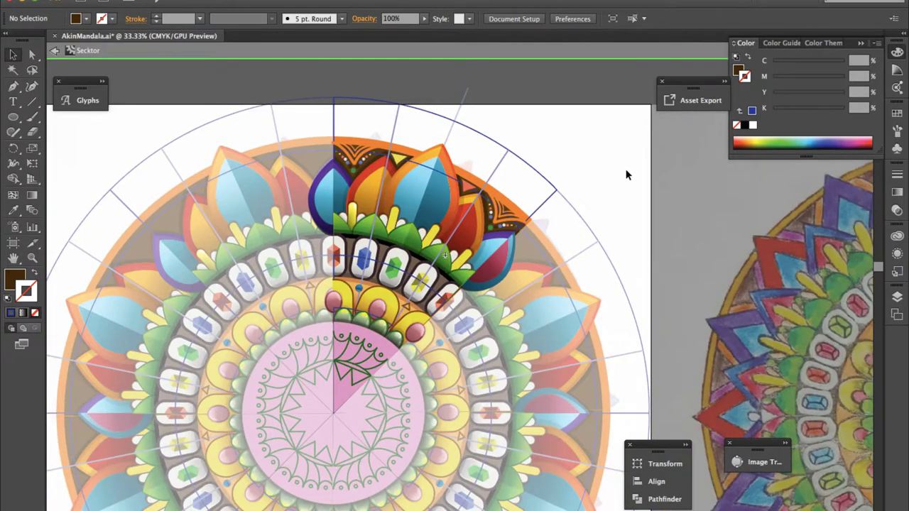
# Step: Exit isolation mode to see the full-colour mandala and save AkinMandala.ai
pyautogui.doubleClick(626, 174)
pyautogui.scroll(-5, 614, 207)
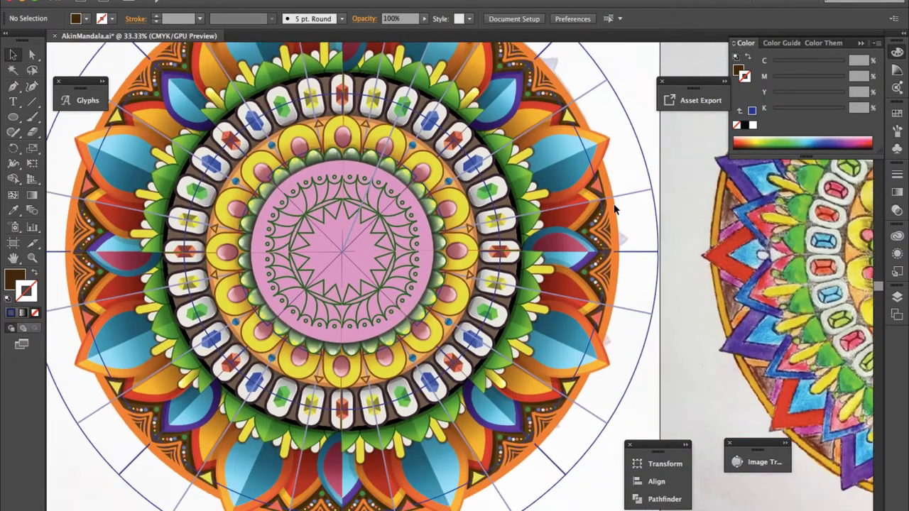
pyautogui.scroll(3, 615, 207)
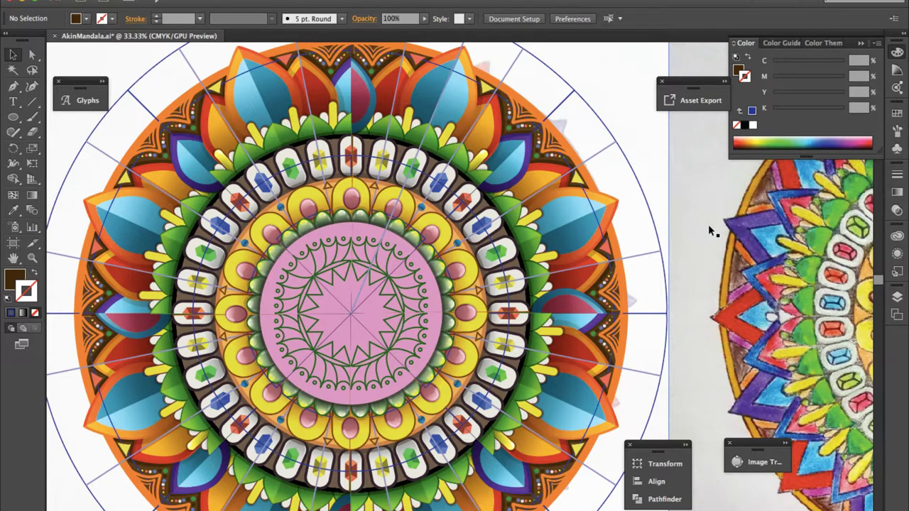
pyautogui.hotkey('ctrl', 's')
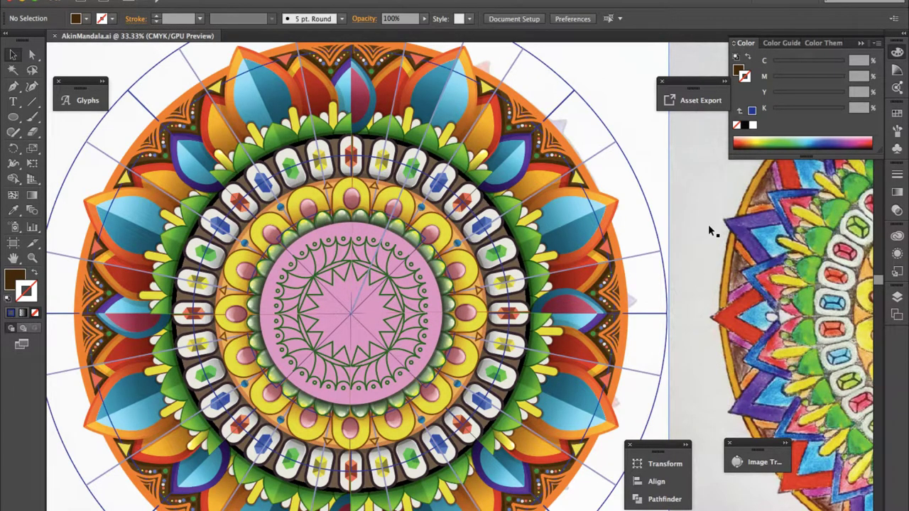
# Step: Zoom in and enter editing of the top Sektor symbol
pyautogui.hotkey('ctrl', '+')
pyautogui.hotkey('ctrl', '+')
pyautogui.click(693, 225)
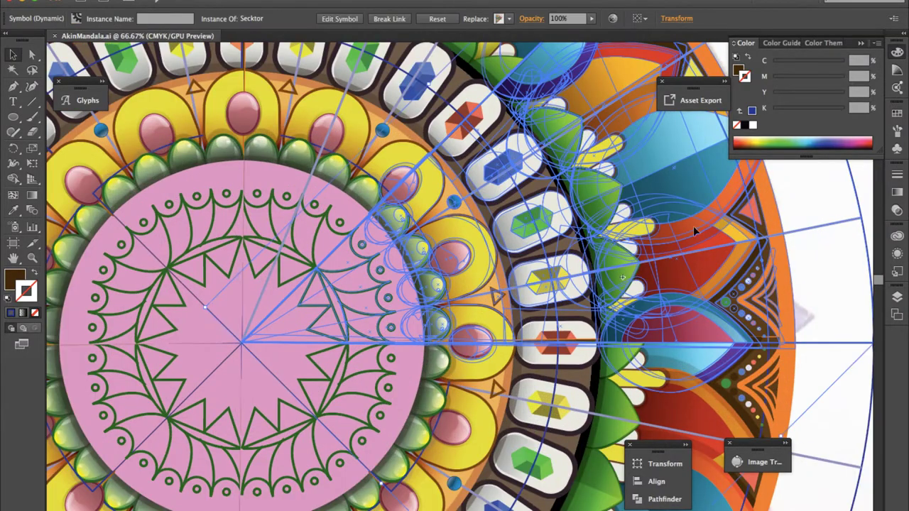
pyautogui.scroll(5, 429, 146)
pyautogui.doubleClick(430, 152)
pyautogui.scroll(4, 555, 158)
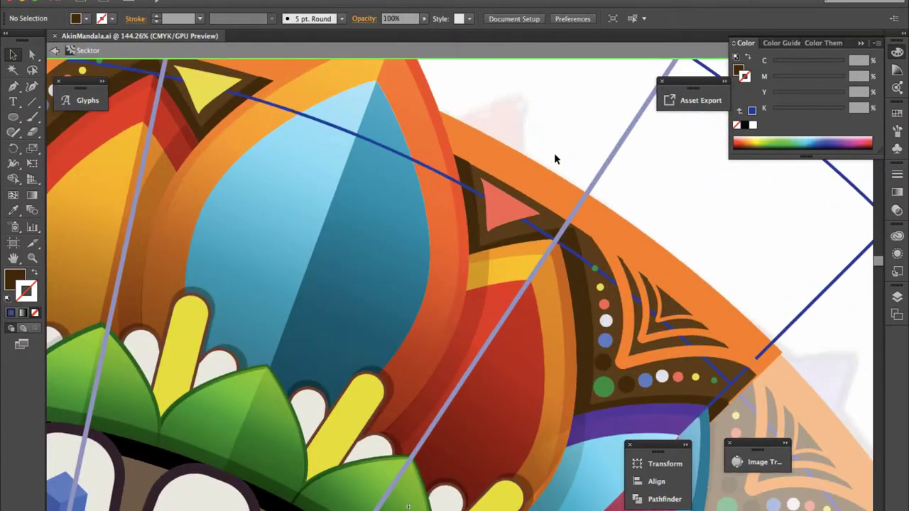
# Step: Draw a filled rectangle over the red triangle and rotate it about 35°
pyautogui.press('i')
pyautogui.click(507, 203)
pyautogui.press('m')
pyautogui.moveTo(471, 240)
pyautogui.mouseDown()
pyautogui.moveTo(541, 135)
pyautogui.moveTo(568, 174)
pyautogui.mouseUp()
pyautogui.press('i')
pyautogui.click(547, 129)
pyautogui.press('v')
pyautogui.moveTo(478, 156); pyautogui.dragTo(501, 201)
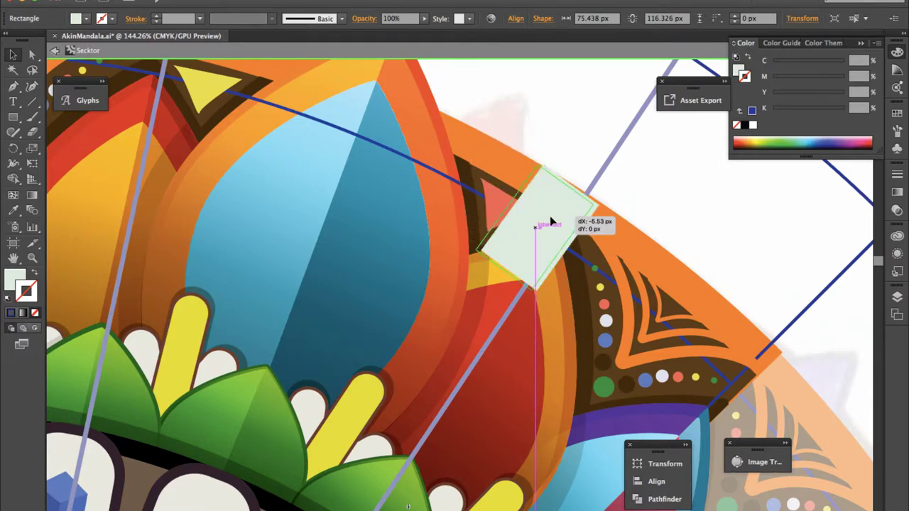
# Step: Divide the red triangle with the rectangle and select one of its pieces
pyautogui.keyDown('shift'); pyautogui.click(499, 195); pyautogui.keyUp('shift')
pyautogui.hotkey('shift', 'm')
pyautogui.keyDown('alt'); pyautogui.click(526, 247); pyautogui.keyUp('alt')
pyautogui.scroll(-4, 494, 194)
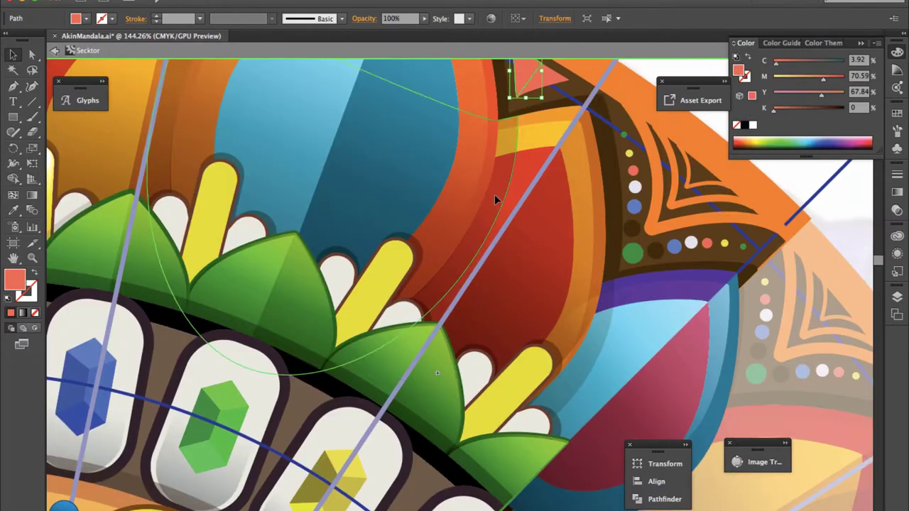
pyautogui.scroll(-3, 494, 195)
pyautogui.scroll(5, 494, 194)
# Step: Give the split red triangle piece a lighter coral fill
pyautogui.hotkey('ctrl', '1')
pyautogui.click(518, 106)
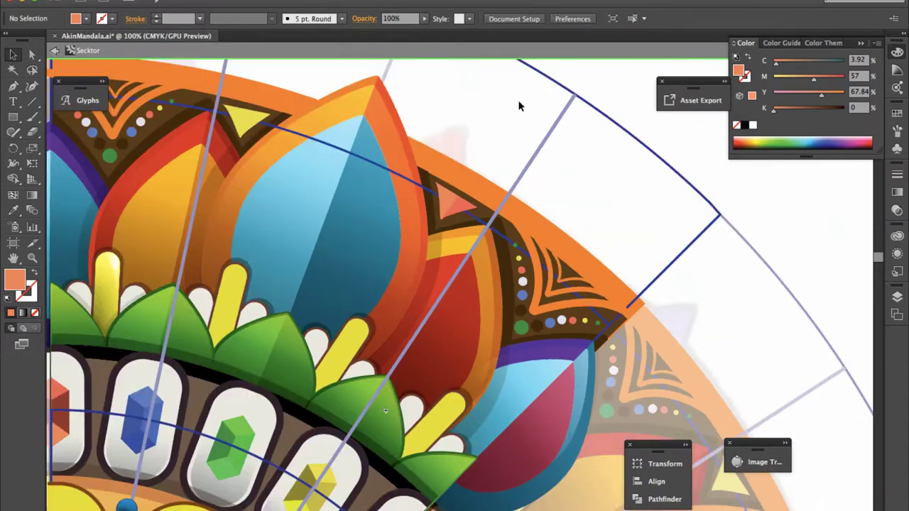
pyautogui.click(245, 124)
pyautogui.scroll(5, 245, 124)
# Step: Draw a gradient-filled rectangle and rotate it across the yellow triangle
pyautogui.press('m')
pyautogui.moveTo(227, 75); pyautogui.dragTo(303, 220)
pyautogui.press('i')
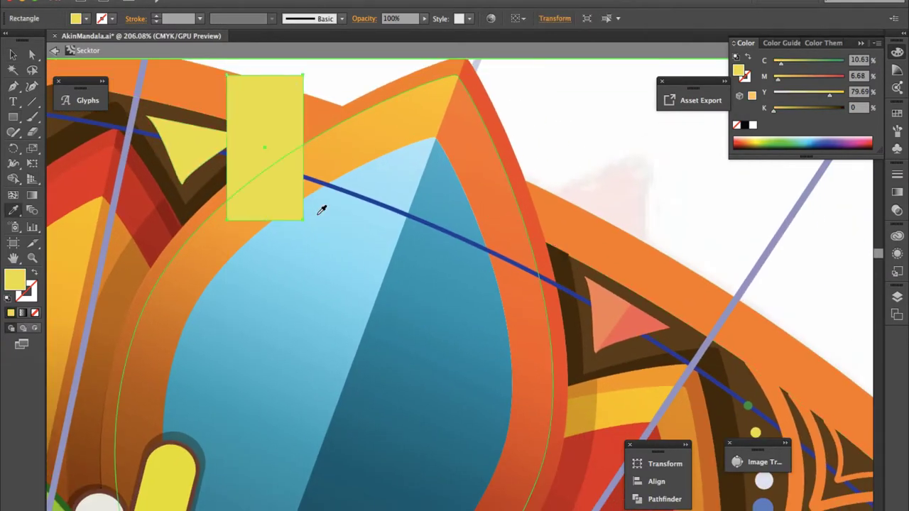
pyautogui.click(321, 209)
pyautogui.press('v')
pyautogui.moveTo(307, 73); pyautogui.dragTo(345, 116)
pyautogui.moveTo(265, 147); pyautogui.dragTo(169, 126)
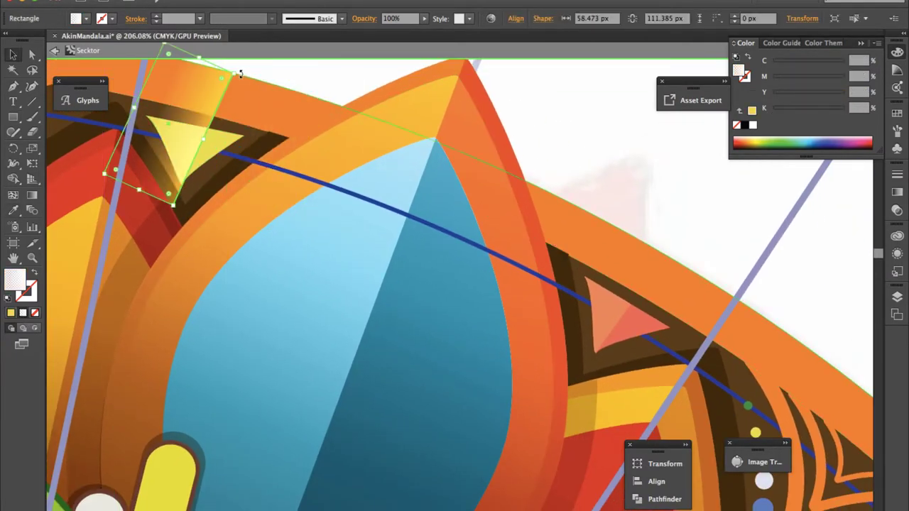
pyautogui.moveTo(241, 74); pyautogui.dragTo(288, 60)
# Step: Divide the yellow triangle with the rectangle and make one piece pale yellow
pyautogui.click(288, 60)
pyautogui.click(186, 102)
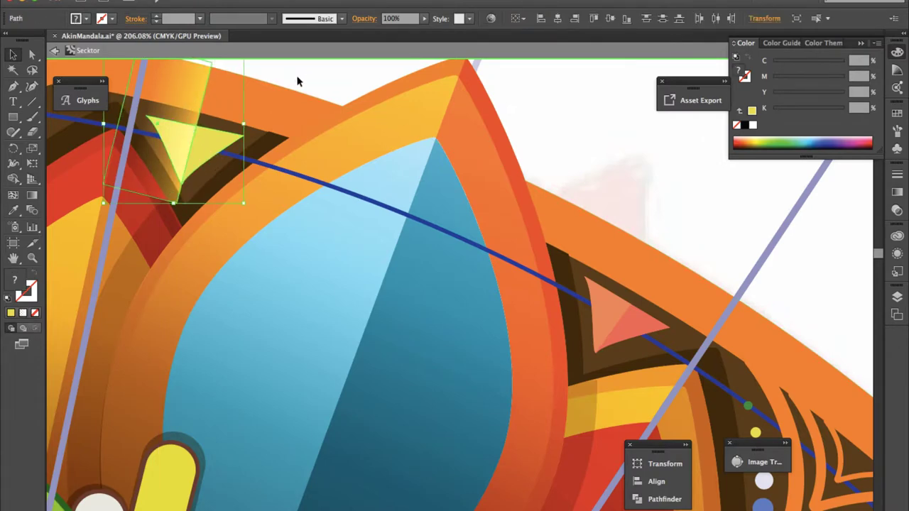
pyautogui.click(213, 137)
pyautogui.scroll(-2, 220, 253)
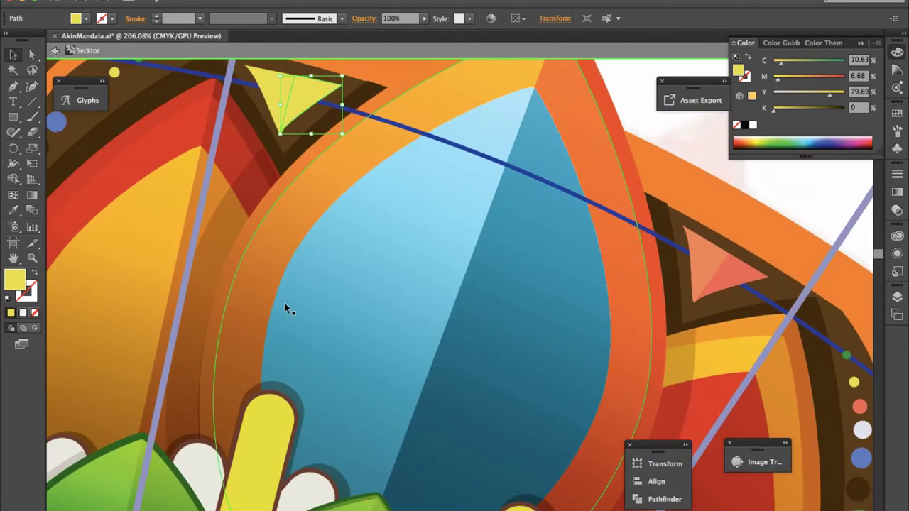
pyautogui.moveTo(829, 96)
pyautogui.mouseDown()
pyautogui.moveTo(839, 98)
pyautogui.moveTo(808, 96)
pyautogui.mouseUp()
pyautogui.moveTo(788, 62)
pyautogui.mouseDown()
pyautogui.moveTo(773, 61)
pyautogui.moveTo(773, 76)
pyautogui.mouseUp()
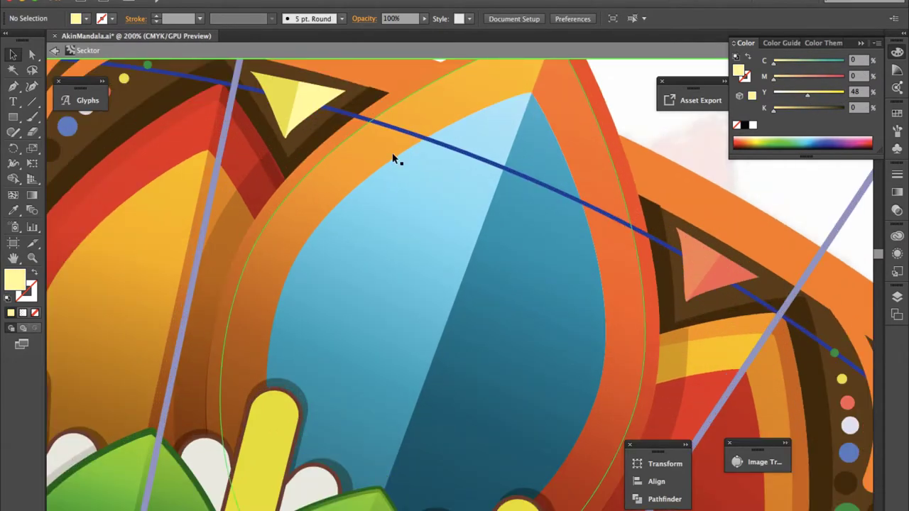
# Step: Adjust anchor points on the dark brown outline with Direct Selection, then zoom out
pyautogui.scroll(2, 392, 157)
pyautogui.scroll(3, 385, 148)
pyautogui.click(350, 89)
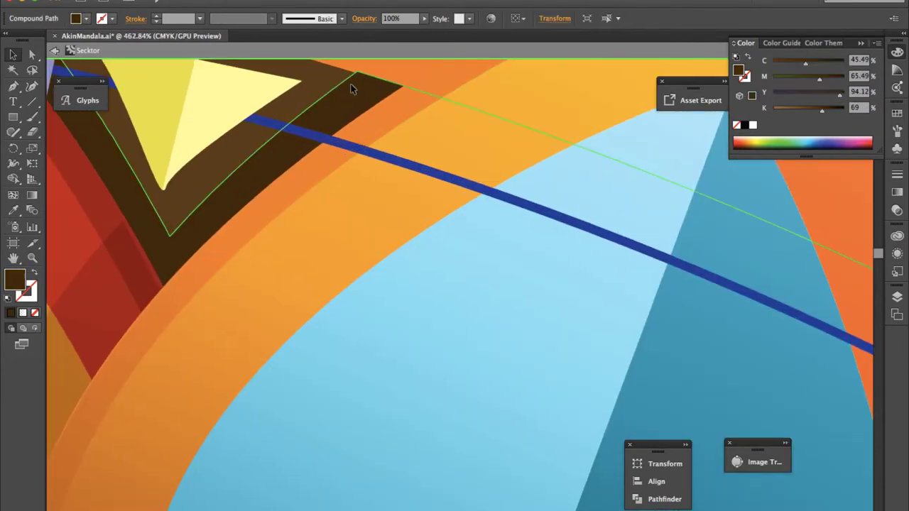
pyautogui.scroll(2, 349, 90)
pyautogui.hscroll(-3, 305, 142)
pyautogui.click(272, 197)
pyautogui.press('a')
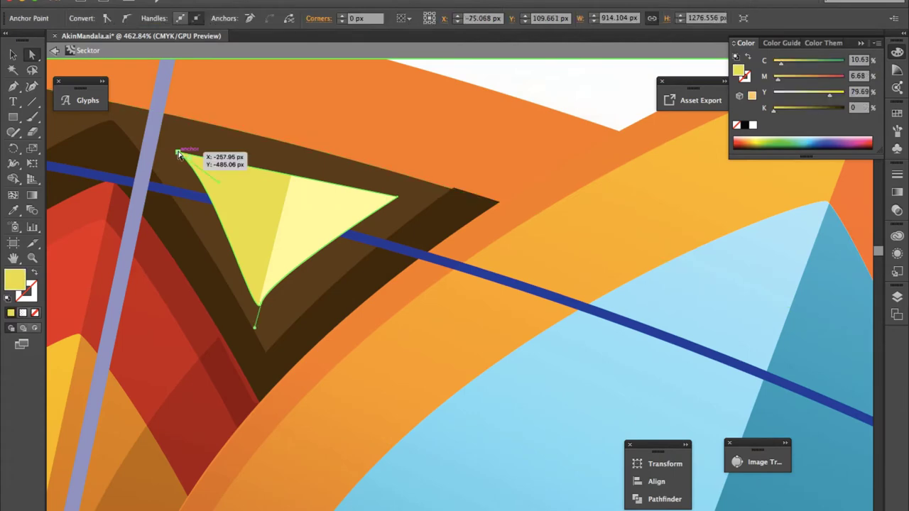
pyautogui.click(456, 192)
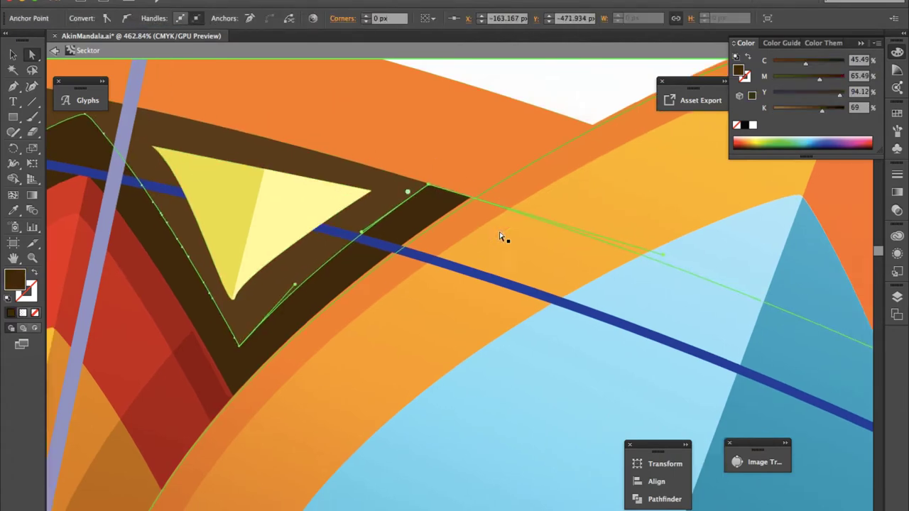
pyautogui.hscroll(-10, 272, 246)
pyautogui.scroll(-3, 354, 173)
pyautogui.scroll(-8, 355, 172)
pyautogui.hotkey('ctrl', 'shift', 'a')
# Step: Leave isolation mode and reopen the Sektor symbol for editing
pyautogui.scroll(-2, 426, 163)
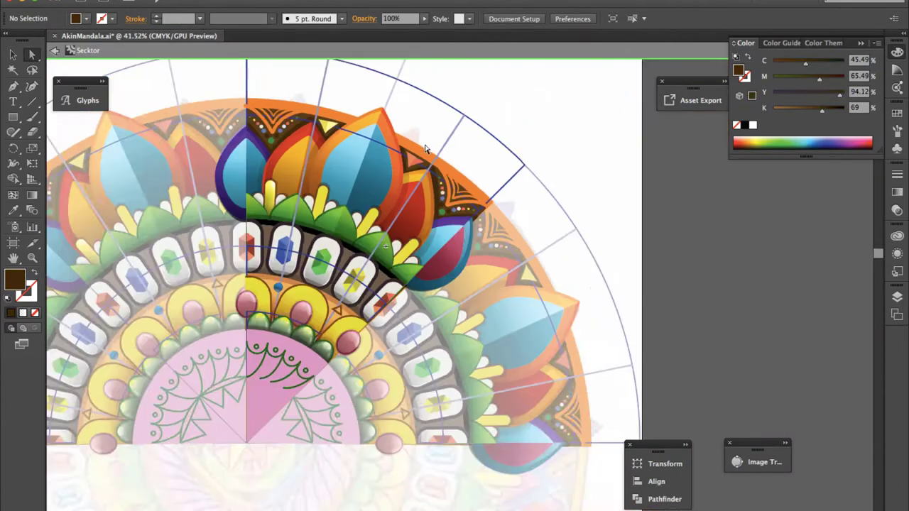
pyautogui.press('Escape')
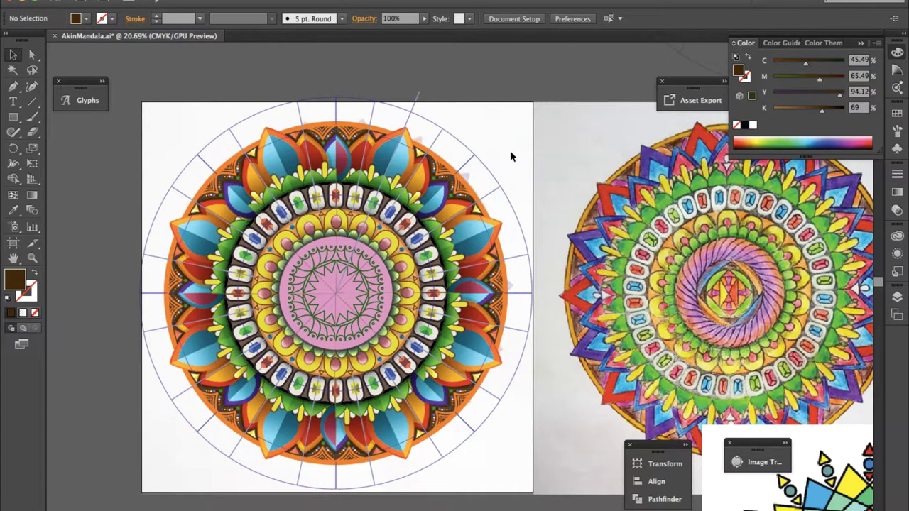
pyautogui.scroll(2, 510, 150)
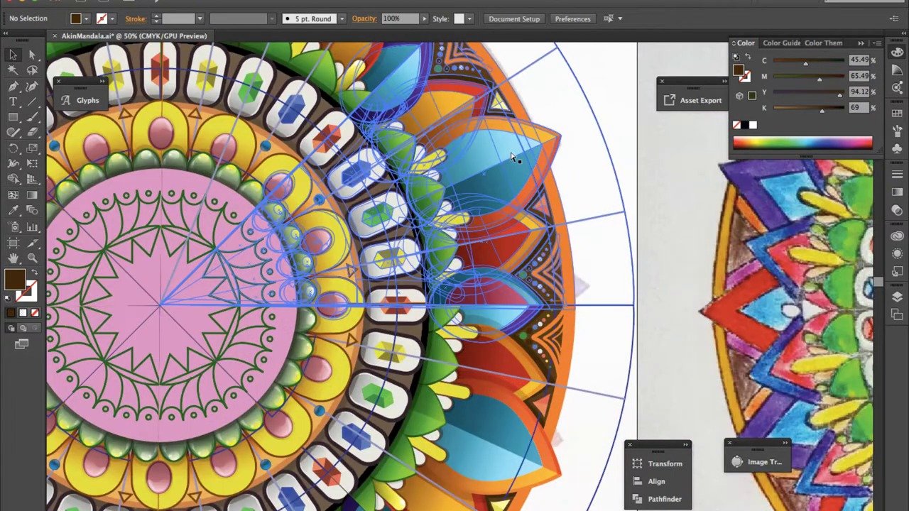
pyautogui.scroll(2, 510, 150)
pyautogui.click(515, 159)
pyautogui.doubleClick(302, 306)
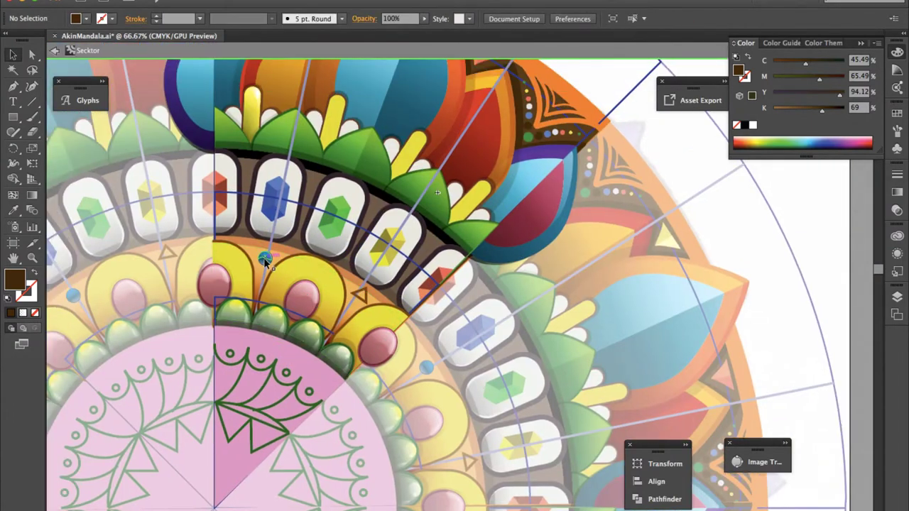
# Step: Give the small dot between the yellow petals a dark brown fill and open its blend modes
pyautogui.click(361, 294)
pyautogui.click(527, 125)
pyautogui.press('v')
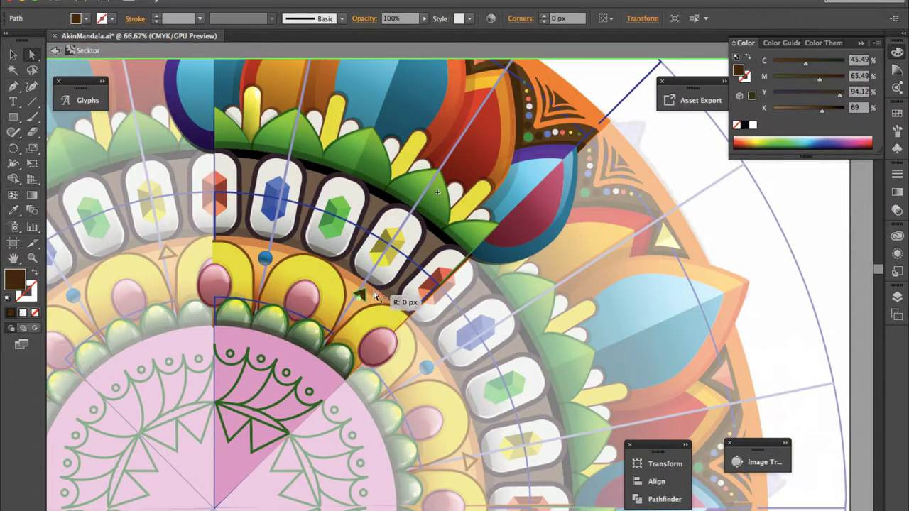
pyautogui.click(896, 207)
pyautogui.click(771, 181)
# Step: Set the brown dot to Overlay blending, zoom in on it and sample a colour onto it
pyautogui.click(773, 225)
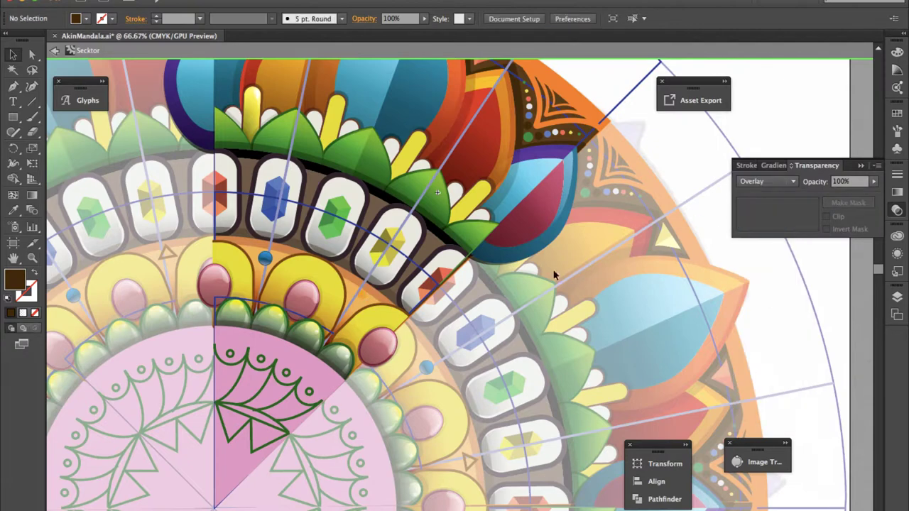
pyautogui.scroll(3, 362, 297)
pyautogui.press('.')
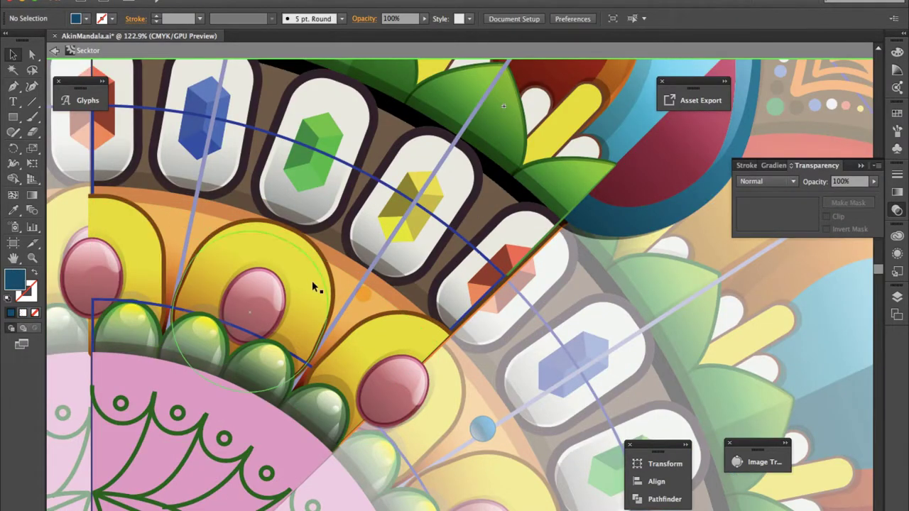
pyautogui.click(363, 295)
pyautogui.hotkey('ctrl', '+')
pyautogui.press('i')
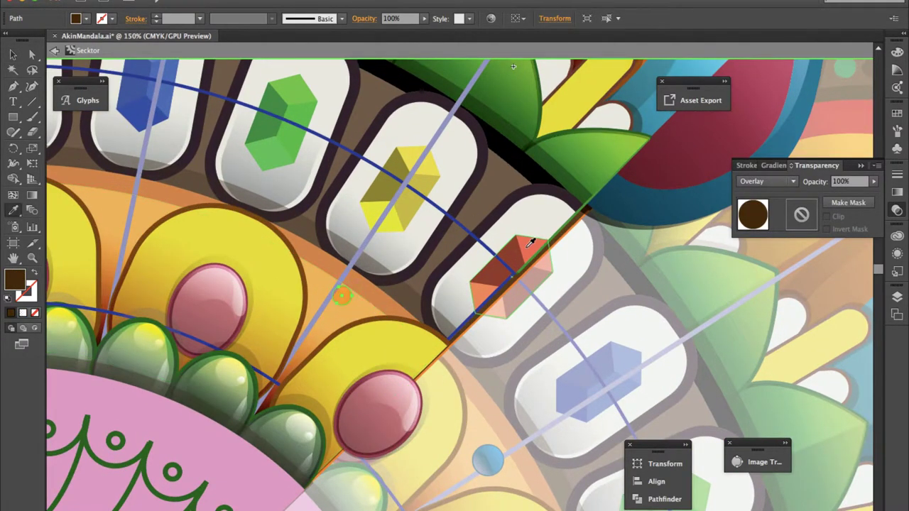
pyautogui.click(488, 286)
# Step: Undo the orange fill, switch the dot to Multiply, then resize and copy it along the stripe
pyautogui.hotkey('ctrl', 'z')
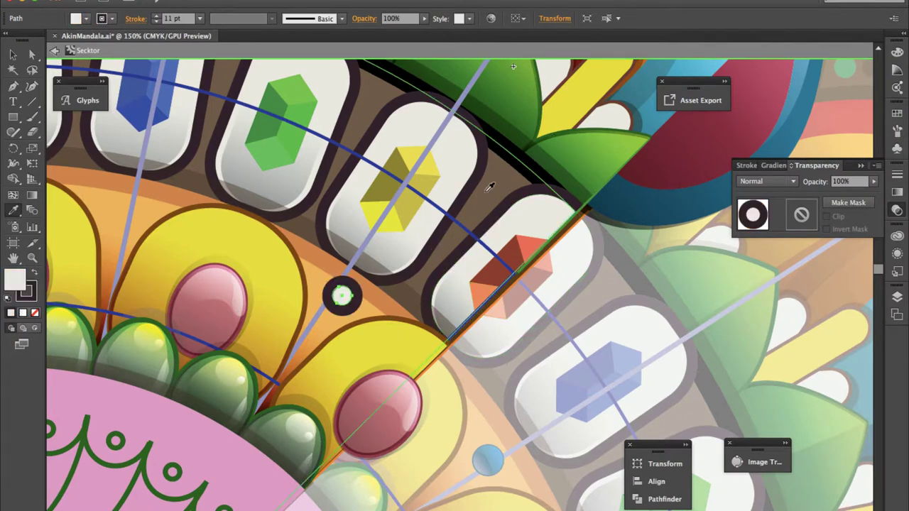
pyautogui.press('v')
pyautogui.click(788, 182)
pyautogui.click(759, 213)
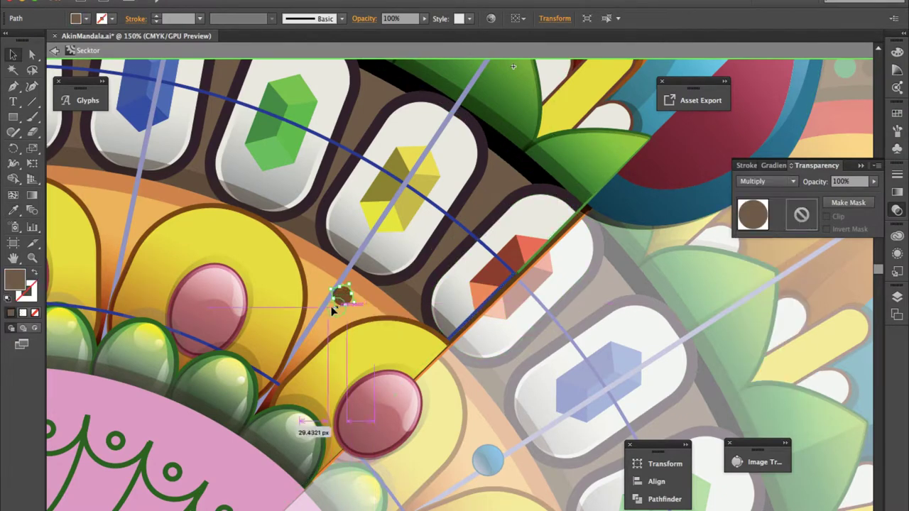
pyautogui.moveTo(351, 306)
pyautogui.mouseDown()
pyautogui.moveTo(341, 358)
pyautogui.moveTo(301, 354)
pyautogui.moveTo(262, 435)
pyautogui.moveTo(278, 409)
pyautogui.moveTo(277, 421)
pyautogui.moveTo(260, 412)
pyautogui.moveTo(270, 381)
pyautogui.moveTo(304, 406)
pyautogui.moveTo(290, 358)
pyautogui.moveTo(314, 391)
pyautogui.moveTo(297, 359)
pyautogui.moveTo(328, 378)
pyautogui.mouseUp()
pyautogui.click(293, 387)
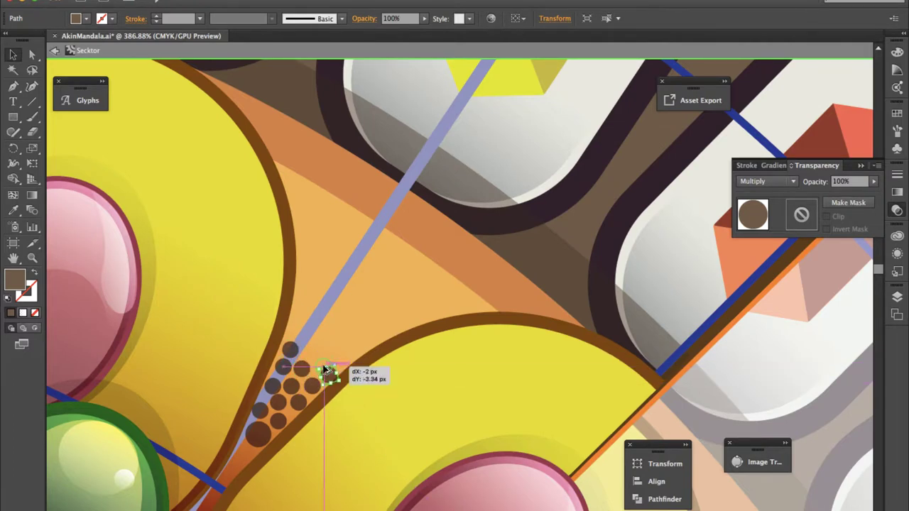
# Step: Add more brown dot copies up the stripe and into gaps in the cluster
pyautogui.moveTo(328, 374); pyautogui.dragTo(307, 342)
pyautogui.keyDown('alt'); pyautogui.scroll(5, 276, 403); pyautogui.keyUp('alt')
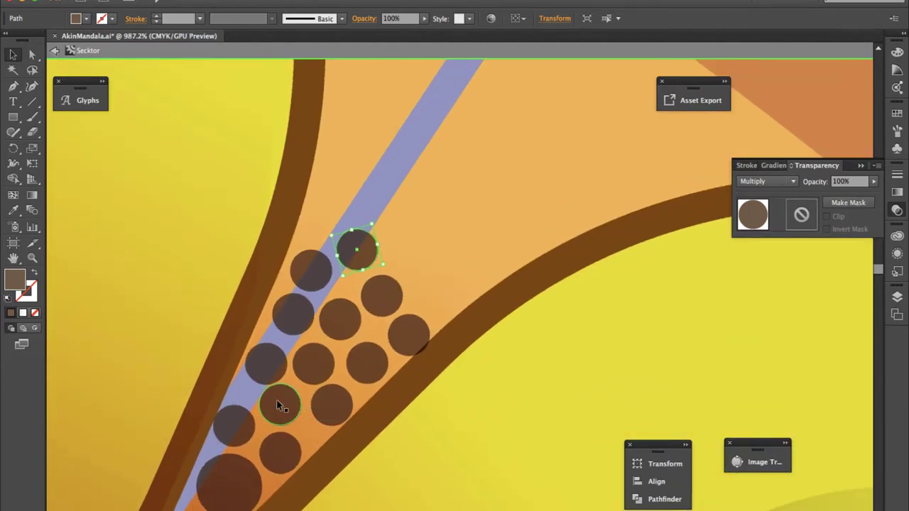
pyautogui.moveTo(276, 399); pyautogui.dragTo(310, 394)
pyautogui.click(896, 52)
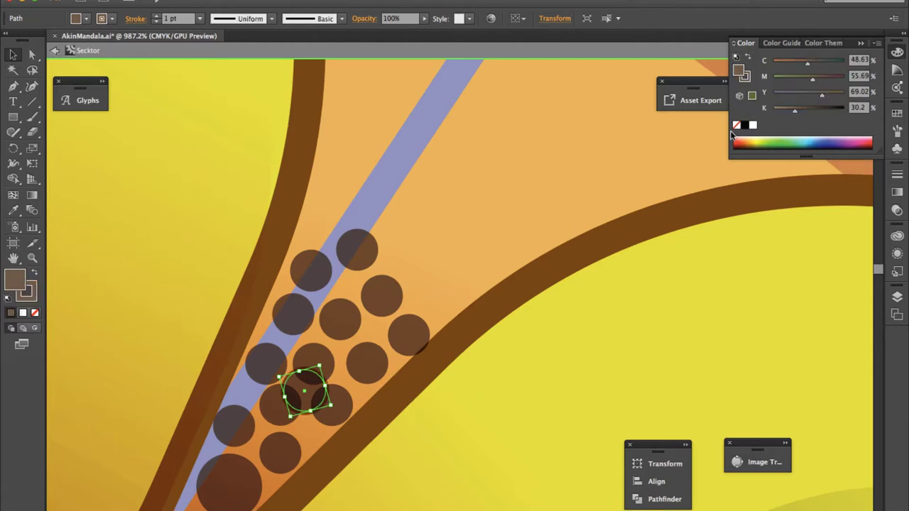
# Step: Swap a circle's fill and stroke, shrink it into a small brown ring, and copy it among the dots
pyautogui.hotkey('shift', 'x')
pyautogui.moveTo(331, 405); pyautogui.dragTo(327, 404)
pyautogui.moveTo(328, 404)
pyautogui.mouseDown()
pyautogui.moveTo(284, 345)
pyautogui.moveTo(325, 341)
pyautogui.moveTo(314, 301)
pyautogui.moveTo(364, 281)
pyautogui.moveTo(334, 315)
pyautogui.mouseUp()
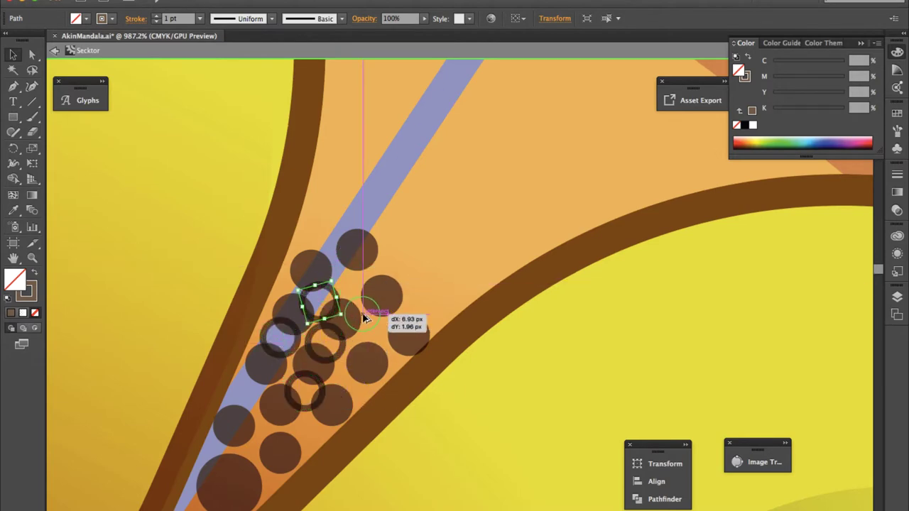
pyautogui.scroll(-1, 333, 315)
pyautogui.scroll(-4, 341, 316)
pyautogui.scroll(5, 364, 319)
pyautogui.hotkey('ctrl', '+')
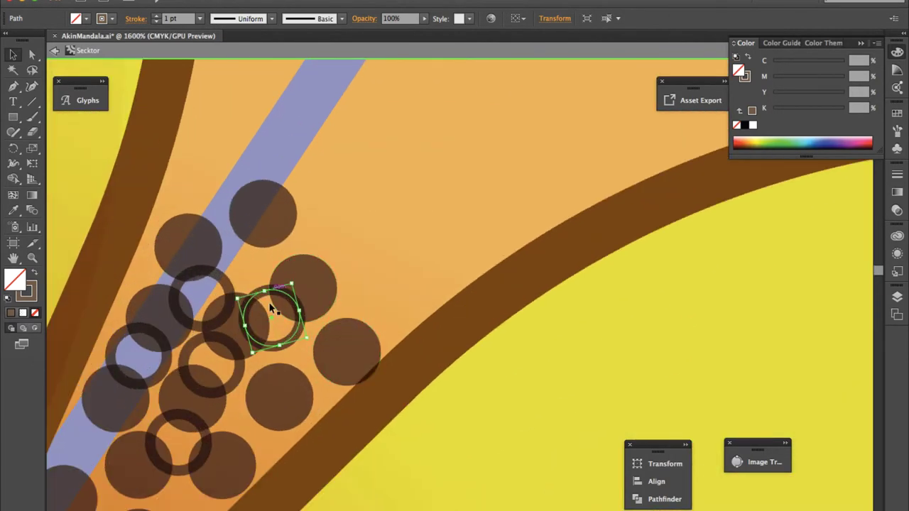
# Step: Move small rings into gaps, delete a stray dark ring, and add ring copies lower in the cluster
pyautogui.moveTo(270, 319)
pyautogui.mouseDown()
pyautogui.moveTo(290, 341)
pyautogui.moveTo(245, 270)
pyautogui.mouseUp()
pyautogui.click(219, 276)
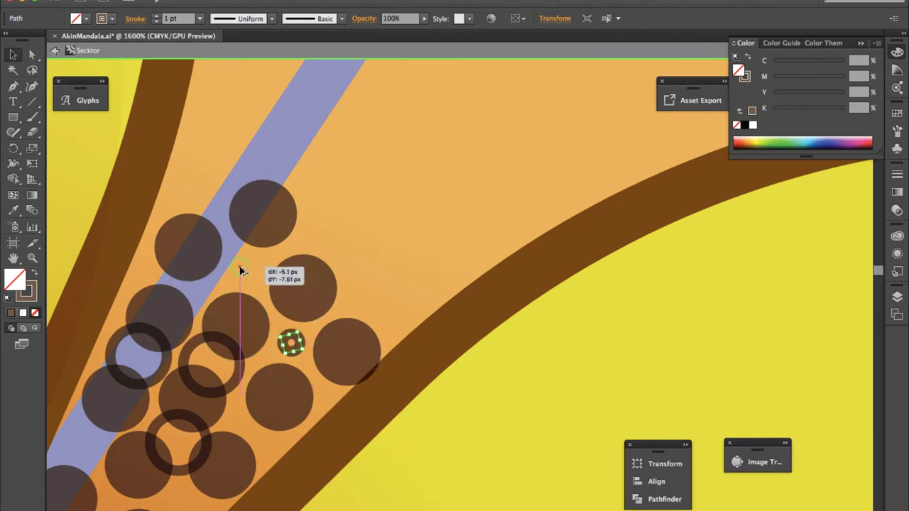
pyautogui.click(211, 365)
pyautogui.press('Delete')
pyautogui.click(291, 345)
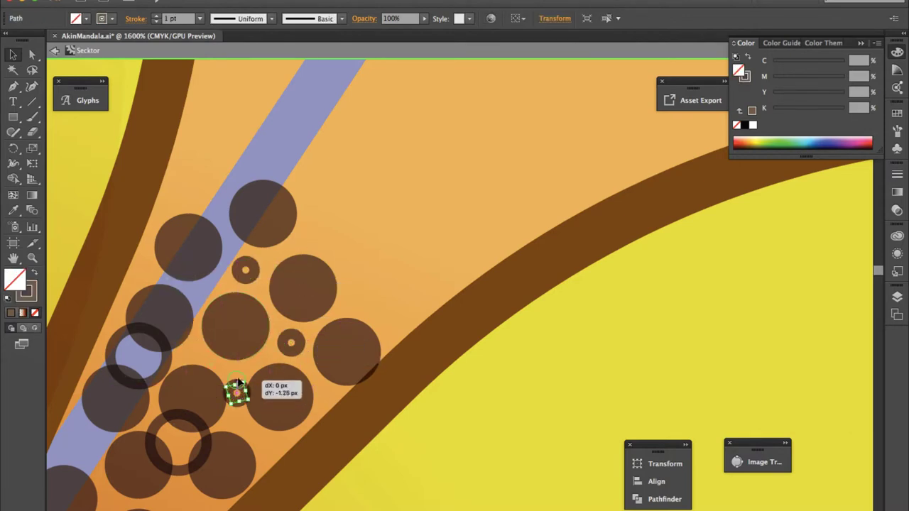
pyautogui.moveTo(291, 344); pyautogui.dragTo(235, 376)
pyautogui.click(193, 353)
pyautogui.moveTo(193, 353); pyautogui.dragTo(200, 294)
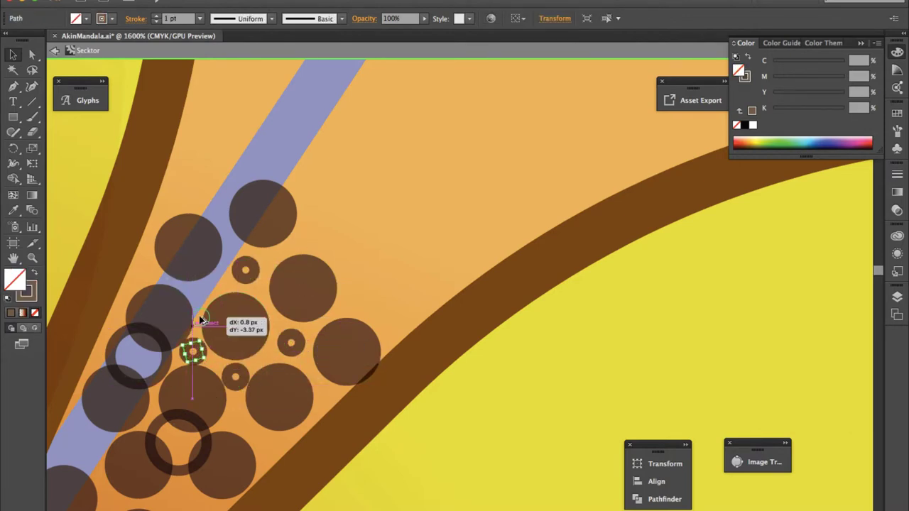
# Step: Nudge the large circle and a ring, delete a leftover dark ring, and fill the left gap
pyautogui.moveTo(190, 250); pyautogui.dragTo(186, 245)
pyautogui.moveTo(201, 301); pyautogui.dragTo(202, 296)
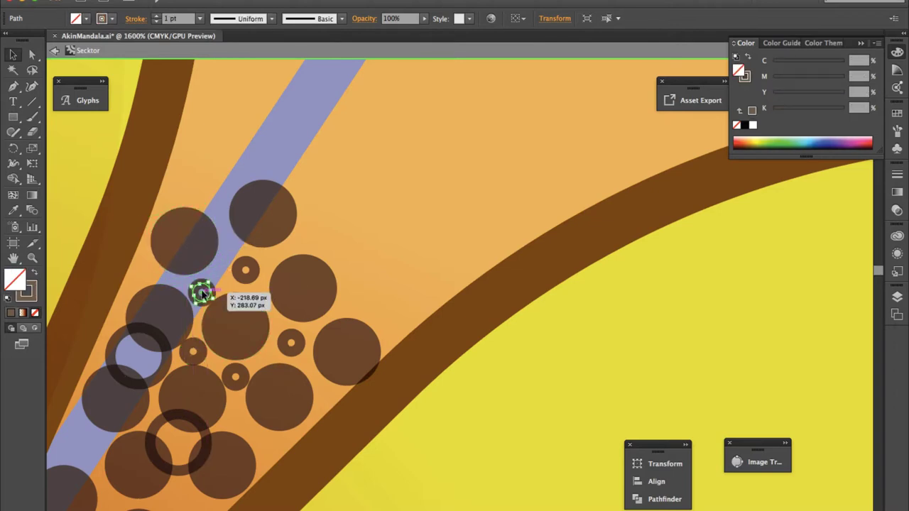
pyautogui.click(165, 329)
pyautogui.press('Delete')
pyautogui.moveTo(193, 353)
pyautogui.mouseDown()
pyautogui.moveTo(153, 366)
pyautogui.moveTo(198, 356)
pyautogui.moveTo(116, 346)
pyautogui.moveTo(144, 269)
pyautogui.mouseUp()
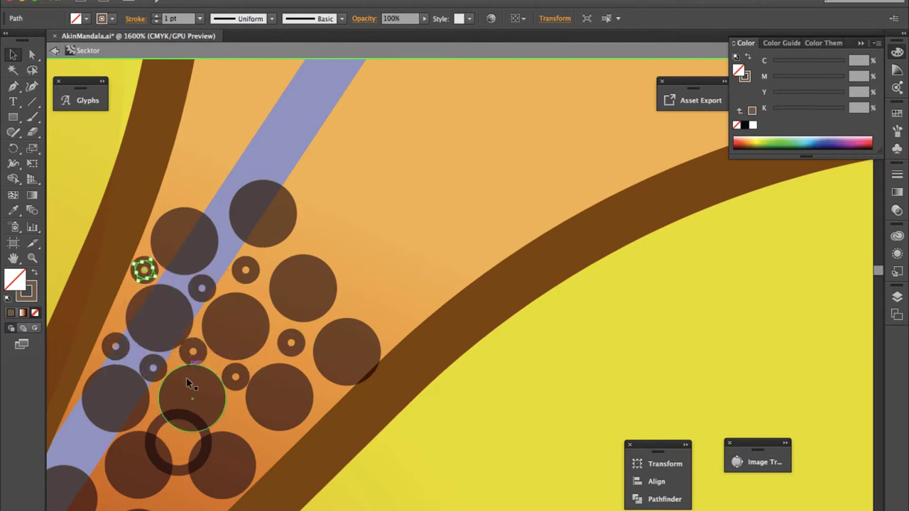
pyautogui.click(182, 469)
# Step: Extend the cluster with ring copies in lower gaps, near the outer edge and down the blue stripe
pyautogui.scroll(-3, 182, 469)
pyautogui.hscroll(-2, 182, 468)
pyautogui.click(282, 280)
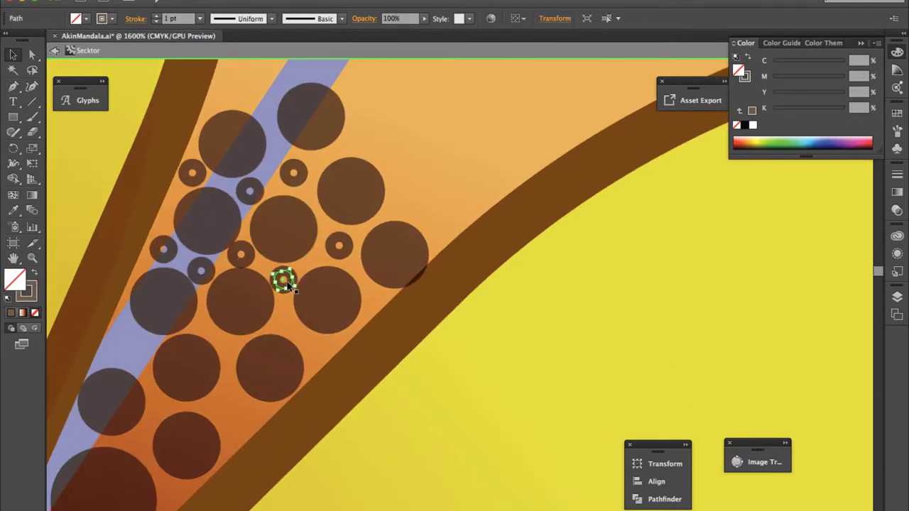
pyautogui.moveTo(287, 284)
pyautogui.mouseDown()
pyautogui.moveTo(204, 327)
pyautogui.moveTo(229, 352)
pyautogui.moveTo(232, 433)
pyautogui.moveTo(257, 419)
pyautogui.moveTo(316, 349)
pyautogui.mouseUp()
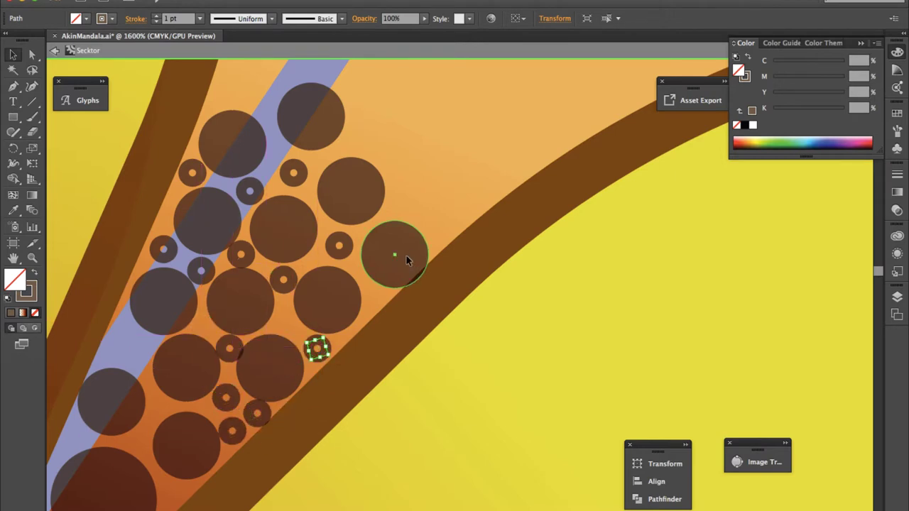
pyautogui.moveTo(371, 196); pyautogui.dragTo(374, 186)
pyautogui.moveTo(225, 402)
pyautogui.mouseDown()
pyautogui.moveTo(140, 353)
pyautogui.moveTo(129, 332)
pyautogui.mouseUp()
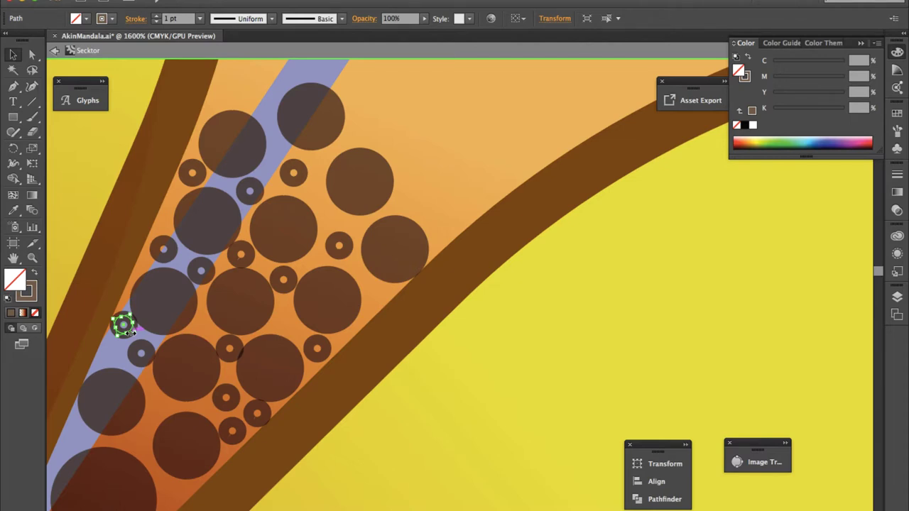
pyautogui.moveTo(132, 332); pyautogui.dragTo(172, 308)
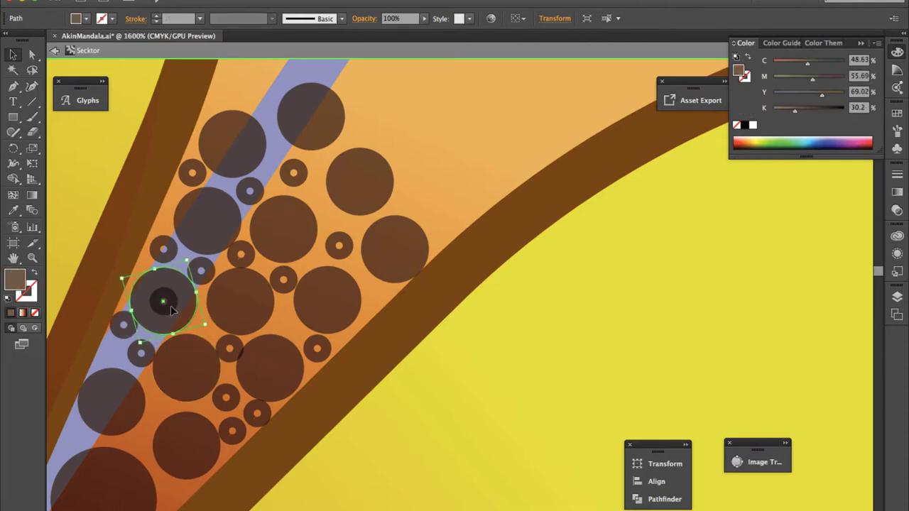
pyautogui.hotkey('ctrl', 'z')
pyautogui.moveTo(112, 332); pyautogui.dragTo(117, 372)
# Step: Review the dot cluster, undo the last edit and sample the yellow petal's look onto a dot
pyautogui.hotkey('ctrl', '-')
pyautogui.hotkey('ctrl', '-')
pyautogui.hotkey('ctrl', '-')
pyautogui.hotkey('ctrl', '-')
pyautogui.hotkey('ctrl', '-')
pyautogui.hotkey('ctrl', '-')
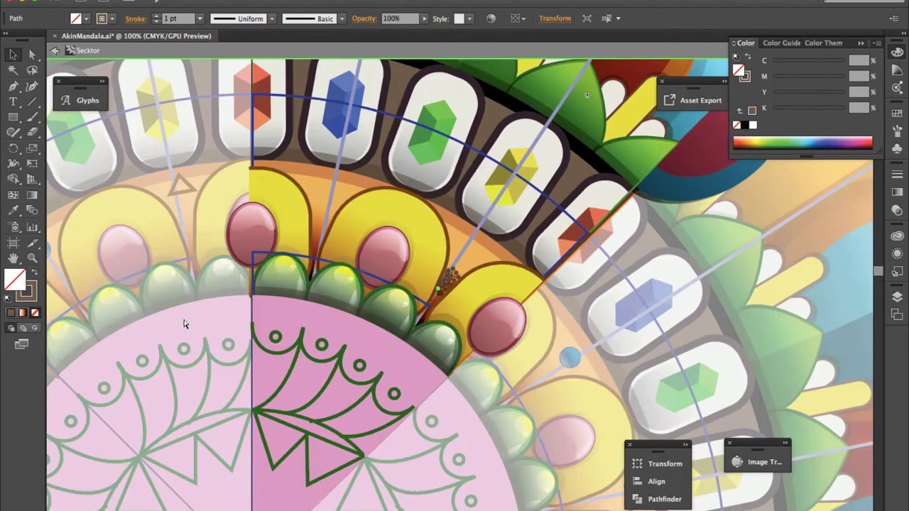
pyautogui.hotkey('ctrl', '-')
pyautogui.hotkey('ctrl', '+')
pyautogui.hotkey('ctrl', '+')
pyautogui.hotkey('ctrl', '+')
pyautogui.hotkey('ctrl', '+')
pyautogui.hotkey('ctrl', '+')
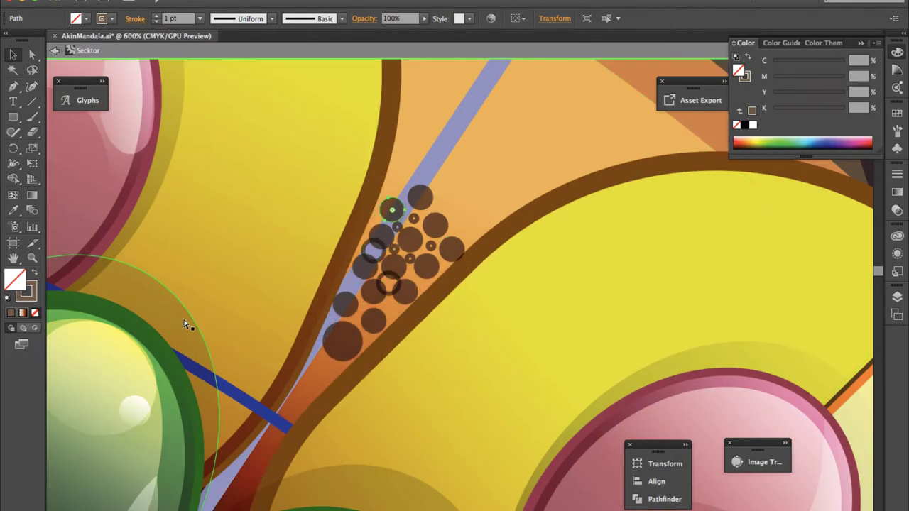
pyautogui.hotkey('ctrl', 'z')
pyautogui.hotkey('ctrl', 'z')
pyautogui.hotkey('ctrl', 'z')
pyautogui.hotkey('ctrl', 'z')
pyautogui.hotkey('ctrl', 'z')
pyautogui.press('i')
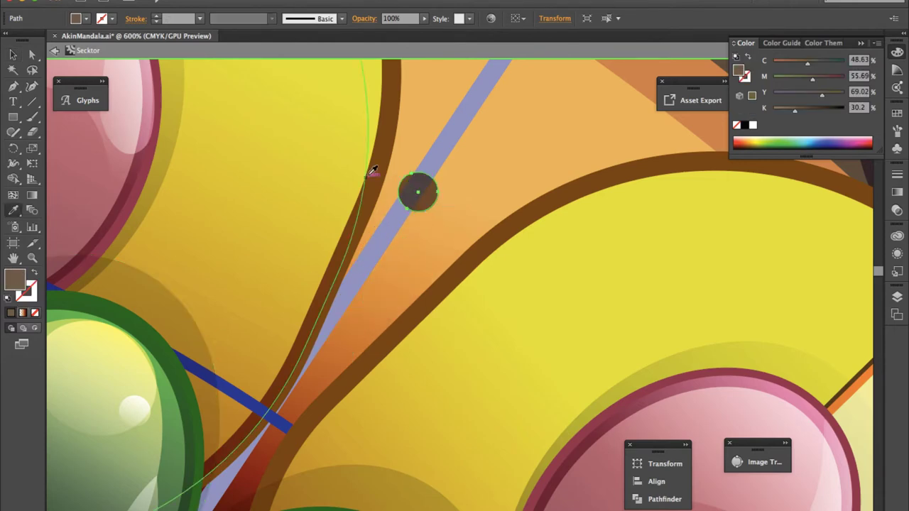
pyautogui.click(372, 173)
pyautogui.press('v')
pyautogui.hotkey('ctrl', 'shift', 'a')
pyautogui.hotkey('ctrl', '-')
pyautogui.hotkey('ctrl', '-')
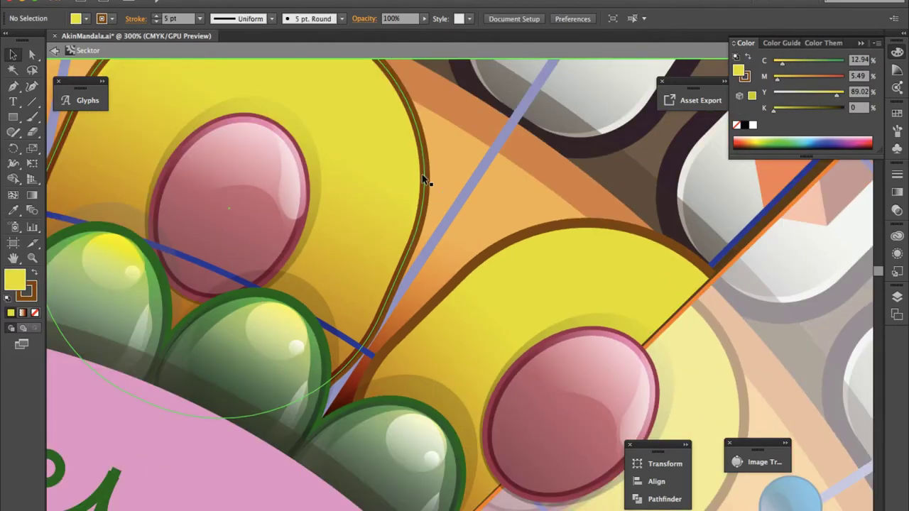
# Step: Draw a straight line beside the pale blue spoke and expand its stroke into a shape
pyautogui.press('p')
pyautogui.click(509, 155)
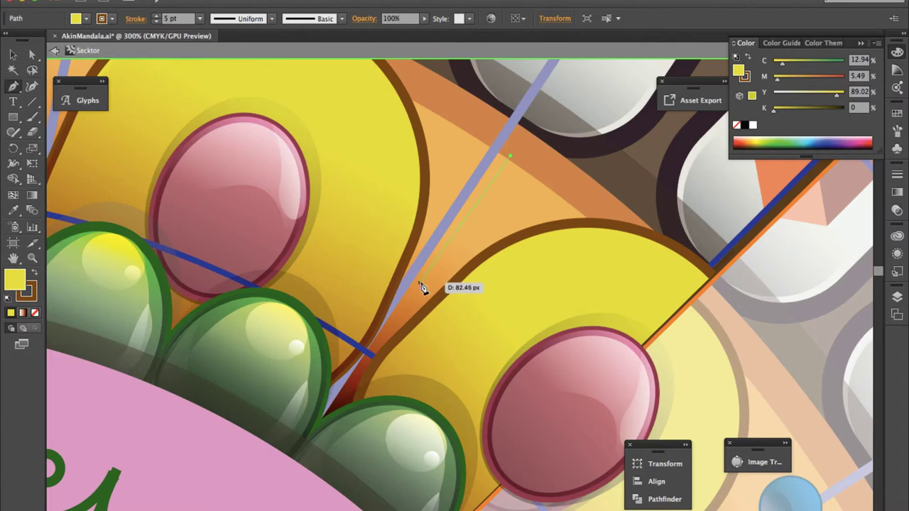
pyautogui.click(420, 284)
pyautogui.press('v')
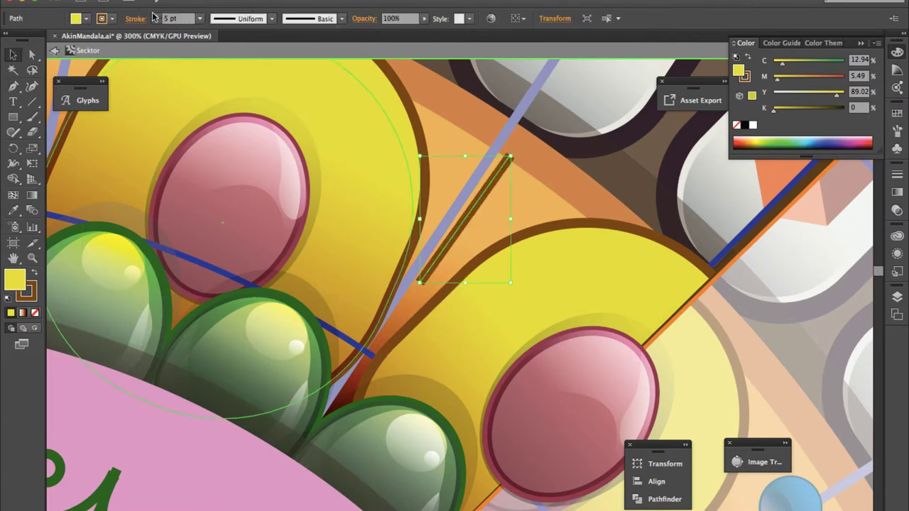
pyautogui.click(152, 0)
pyautogui.click(183, 106)
pyautogui.click(489, 347)
# Step: Fill the strip with the orange band colour, adjust its bottom anchor and move it onto the upper-left spoke
pyautogui.press('i')
pyautogui.click(578, 179)
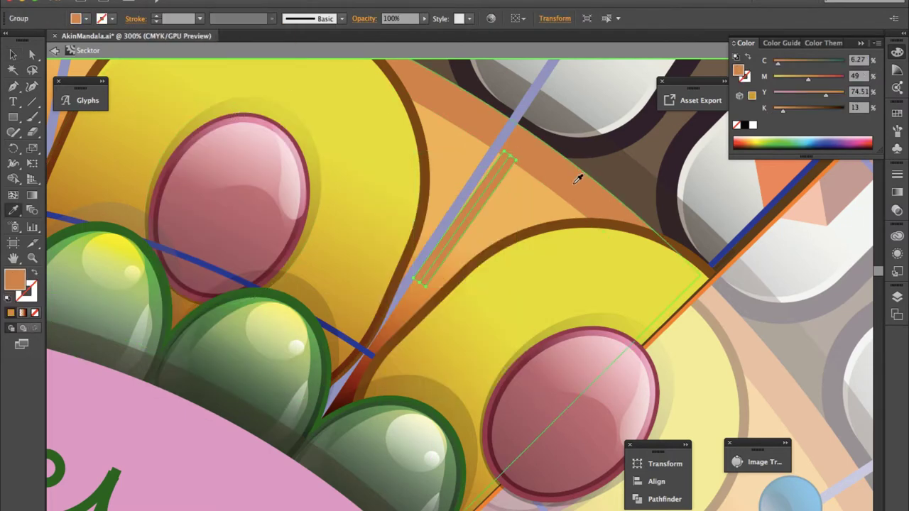
pyautogui.press('a')
pyautogui.click(424, 279)
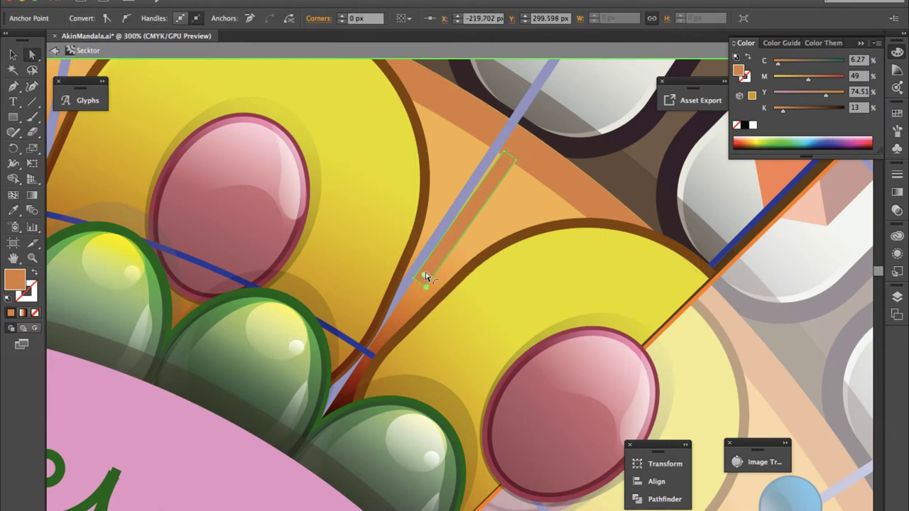
pyautogui.hotkey('ctrl', '+')
pyautogui.press('v')
pyautogui.click(431, 280)
pyautogui.hotkey('ctrl', '-')
pyautogui.hotkey('ctrl', '-')
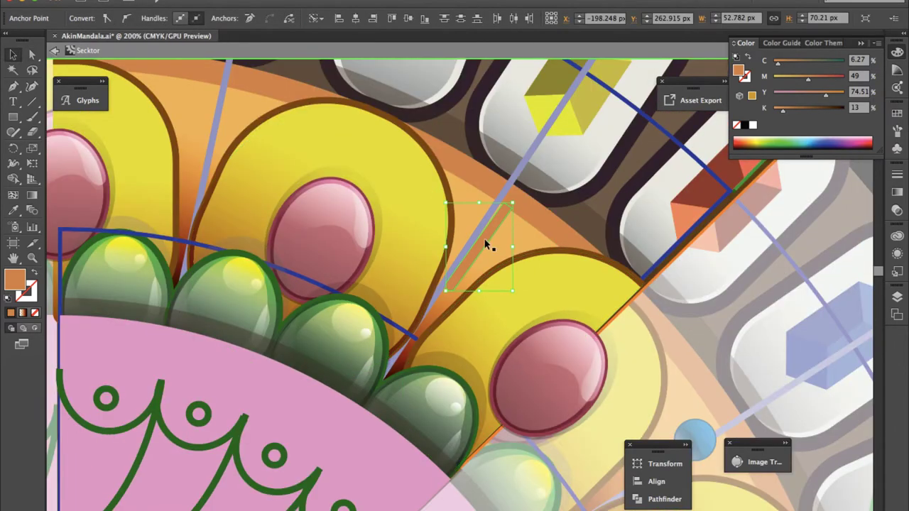
pyautogui.moveTo(484, 245)
pyautogui.mouseDown()
pyautogui.moveTo(231, 69)
pyautogui.moveTo(205, 111)
pyautogui.mouseUp()
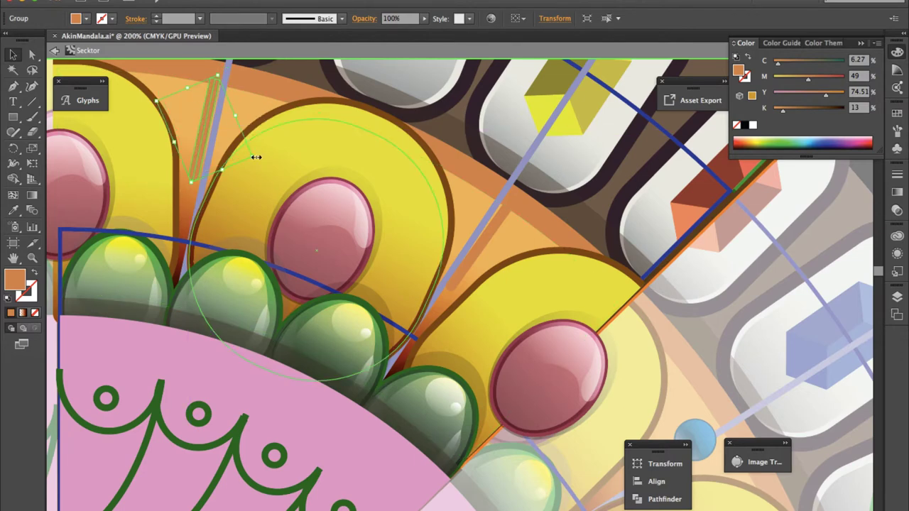
# Step: Select the large faded arc and zoom out to view the whole mandala
pyautogui.scroll(3, 254, 146)
pyautogui.hscroll(-3, 254, 146)
pyautogui.click(421, 130)
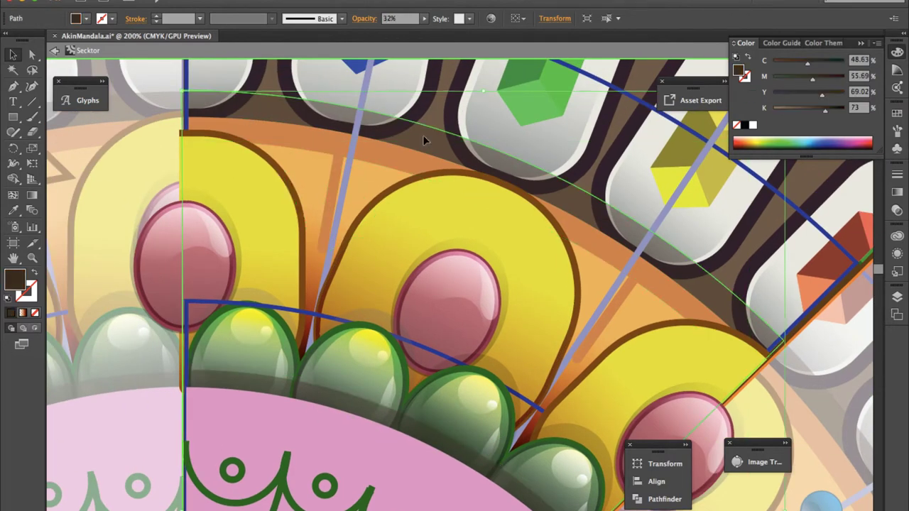
pyautogui.hotkey('ctrl', '-')
pyautogui.hotkey('ctrl', '-')
pyautogui.hotkey('ctrl', '-')
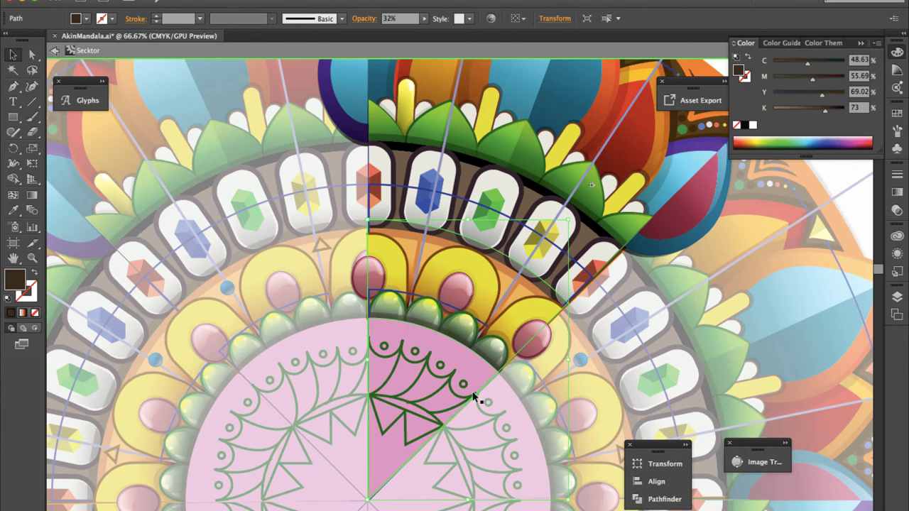
pyautogui.scroll(2, 399, 252)
pyautogui.scroll(2, 399, 252)
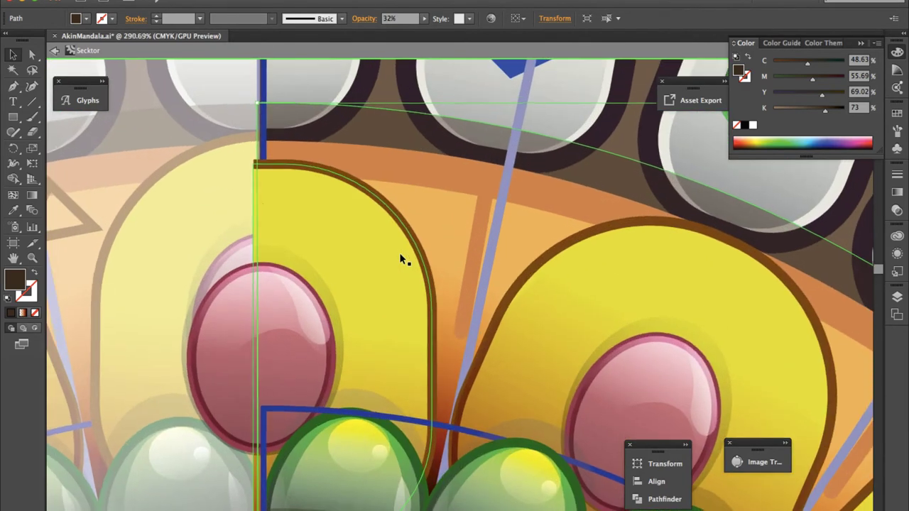
pyautogui.scroll(1, 399, 252)
# Step: Draw a curved arc between two yellow petal tops with a dark brown stroke and adjust its weight
pyautogui.press('p')
pyautogui.click(414, 246)
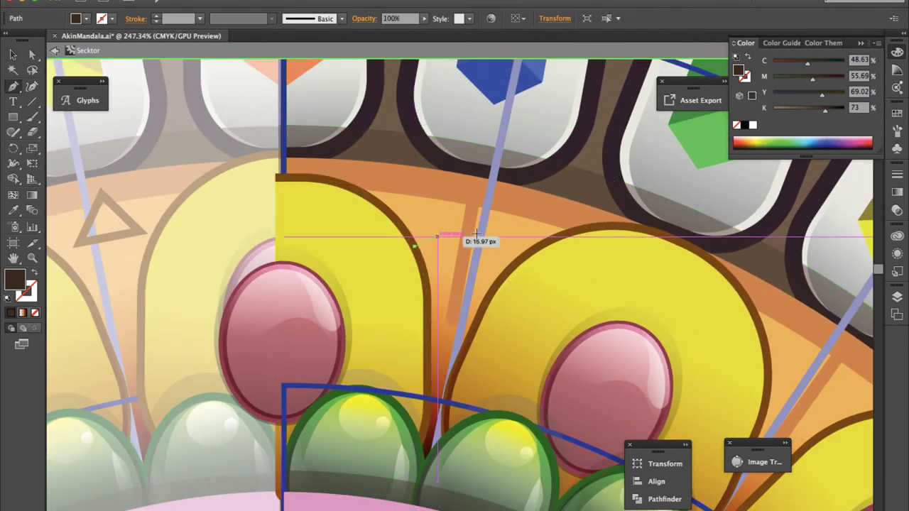
pyautogui.moveTo(514, 265); pyautogui.dragTo(565, 303)
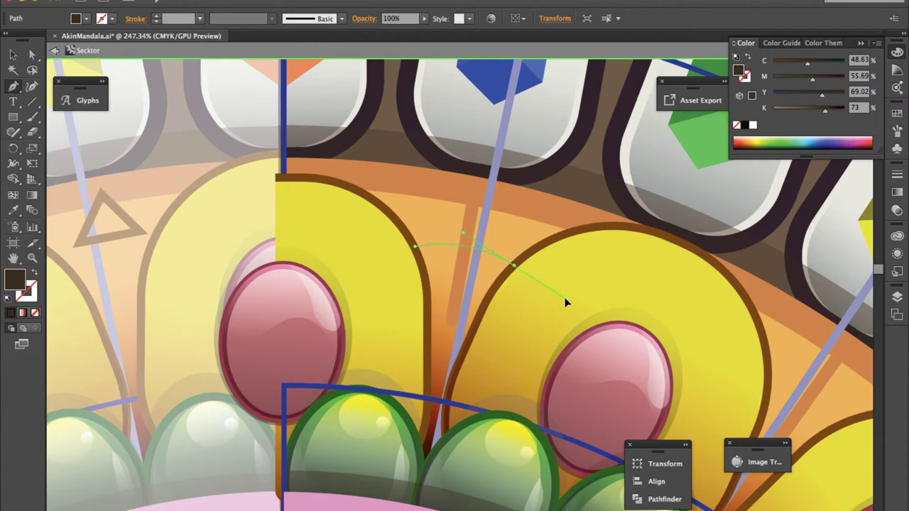
pyautogui.click(32, 272)
pyautogui.click(896, 173)
pyautogui.write('8')
pyautogui.press('Return')
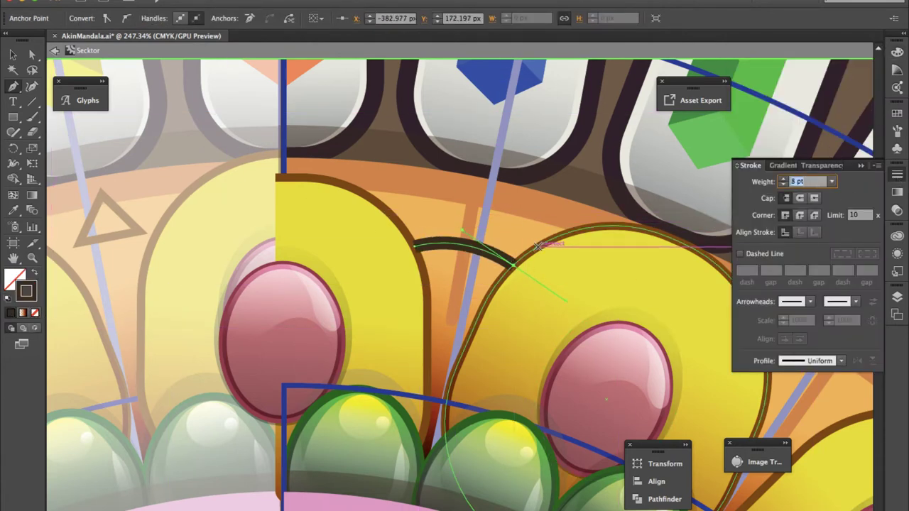
pyautogui.write('1')
pyautogui.press('Return')
# Step: Remove the arc's fill, thicken its stroke to 7 pt and expand it into a shape
pyautogui.keyDown('ctrl'); pyautogui.click(462, 245); pyautogui.keyUp('ctrl')
pyautogui.press('i')
pyautogui.click(426, 284)
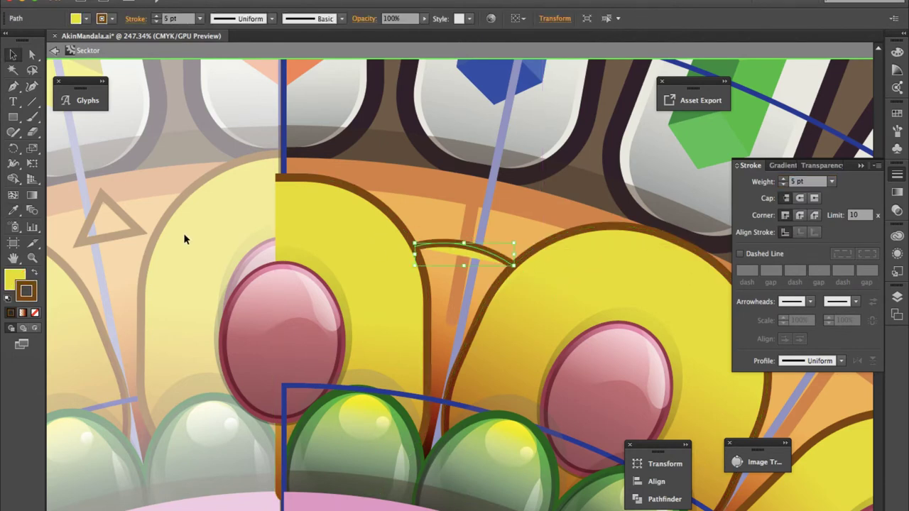
pyautogui.press('/')
pyautogui.press('v')
pyautogui.click(156, 15)
pyautogui.click(156, 15)
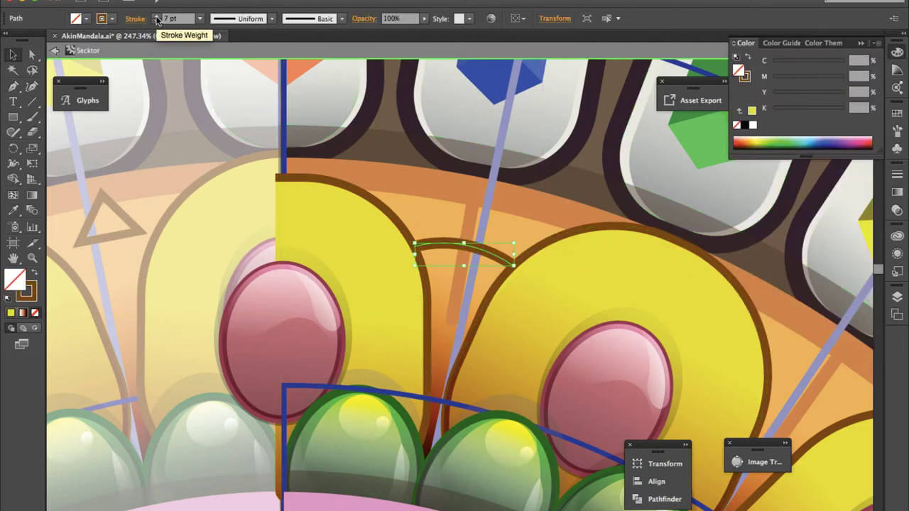
pyautogui.click(432, 233)
pyautogui.click(436, 347)
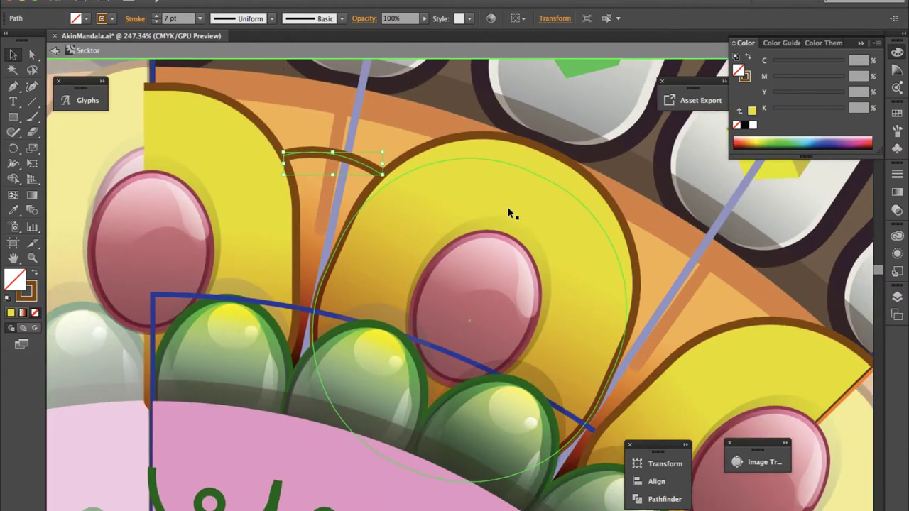
# Step: Copy the brown arc into the next petal gap and zoom out to 50% to view the whole mandala
pyautogui.moveTo(503, 204)
pyautogui.mouseDown()
pyautogui.moveTo(692, 273)
pyautogui.moveTo(658, 267)
pyautogui.moveTo(668, 287)
pyautogui.mouseUp()
pyautogui.press('a')
pyautogui.press('v')
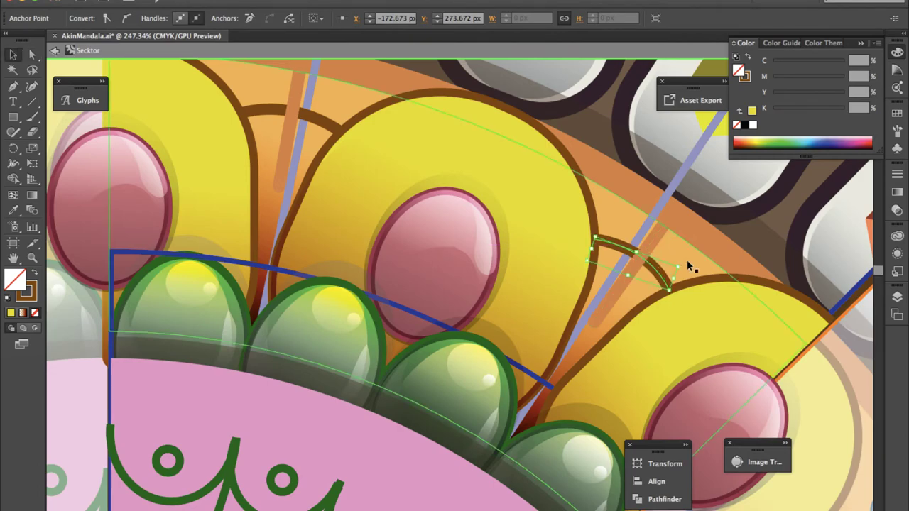
pyautogui.hotkey('ctrl', '-')
pyautogui.hotkey('ctrl', '-')
pyautogui.hotkey('ctrl', '-')
pyautogui.hotkey('ctrl', '-')
pyautogui.click(812, 198)
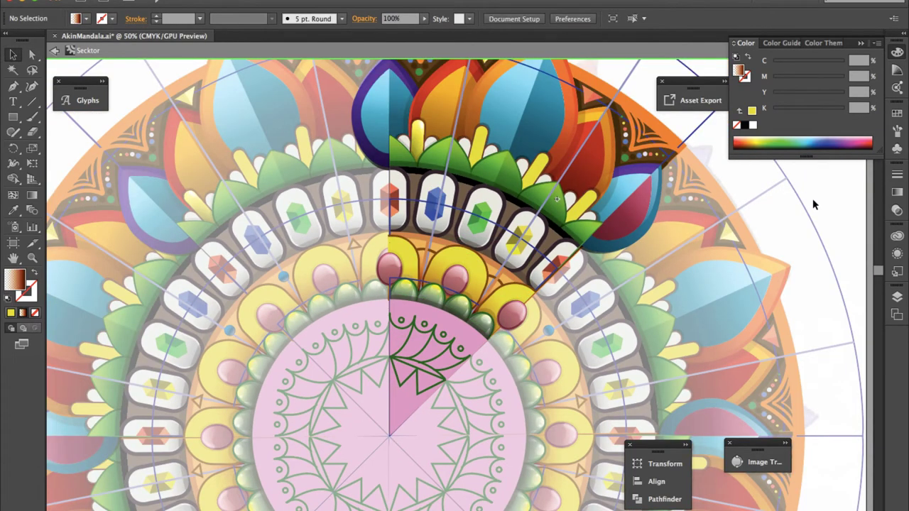
pyautogui.doubleClick(812, 198)
pyautogui.hotkey('ctrl', '-')
pyautogui.hotkey('ctrl', '-')
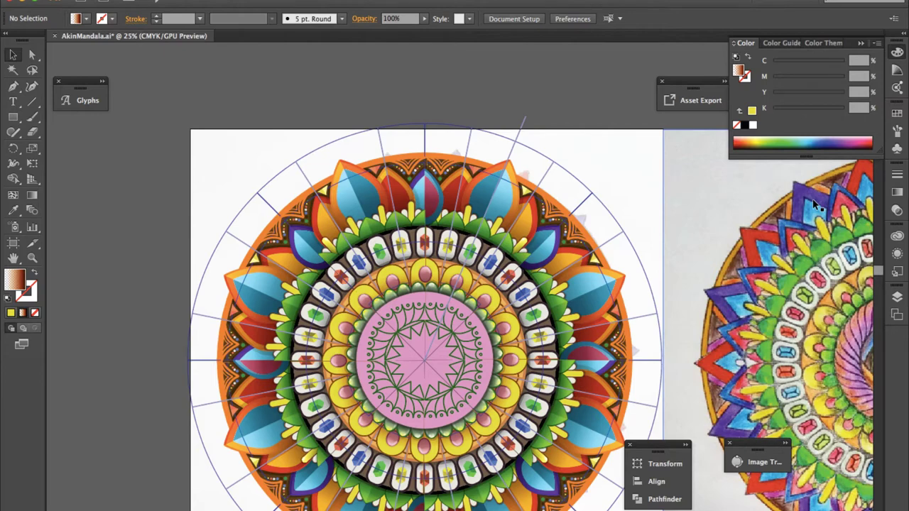
pyautogui.hotkey('ctrl', '=')
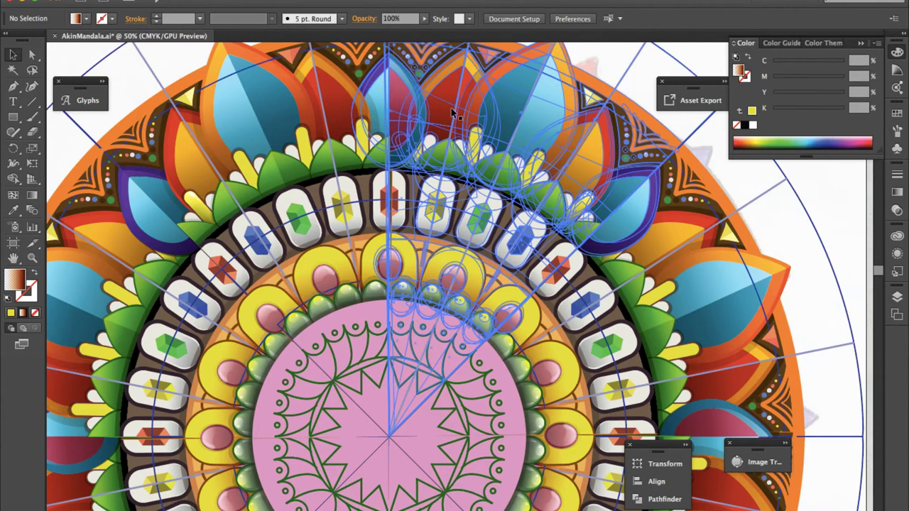
pyautogui.click(420, 116)
# Step: Isolate the top sector and zoom in on its outer blue petal
pyautogui.doubleClick(421, 116)
pyautogui.scroll(1, 420, 115)
pyautogui.click(400, 192)
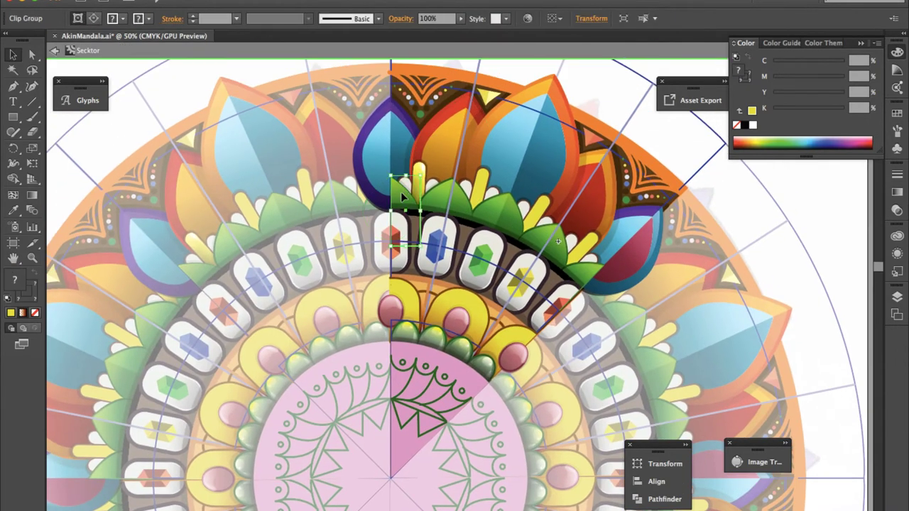
pyautogui.click(594, 278)
pyautogui.press('p')
pyautogui.scroll(3, 393, 115)
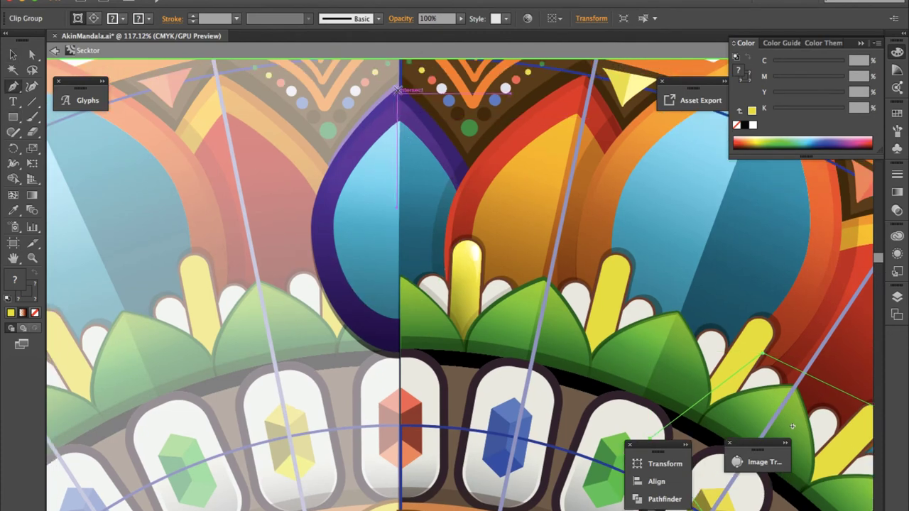
# Step: Draw a closed shading shape over the left half of the outer blue petal
pyautogui.click(397, 90)
pyautogui.click(400, 365)
pyautogui.click(253, 330)
pyautogui.click(249, 181)
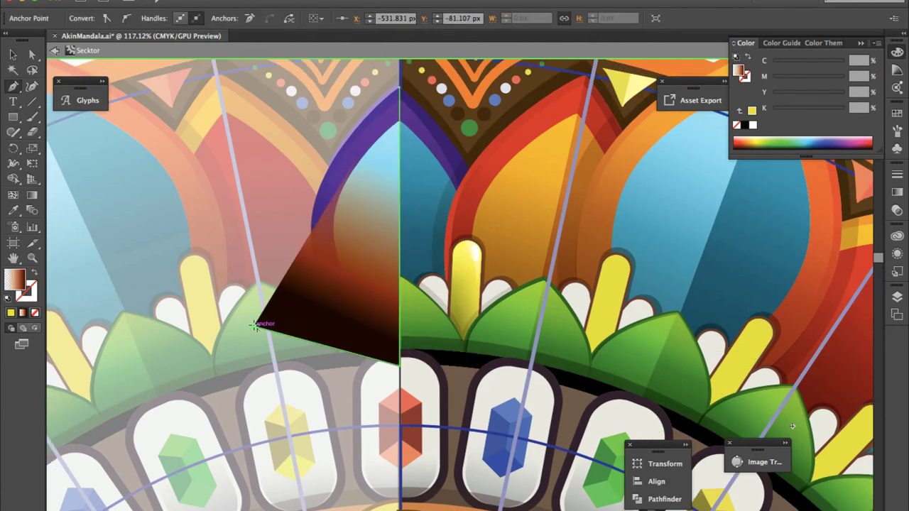
pyautogui.click(397, 91)
pyautogui.press('v')
pyautogui.click(435, 163)
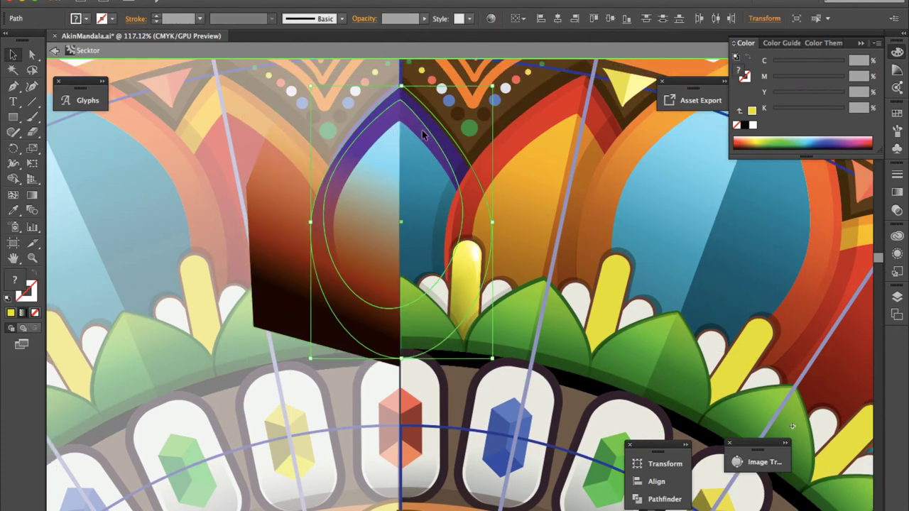
pyautogui.scroll(2, 447, 142)
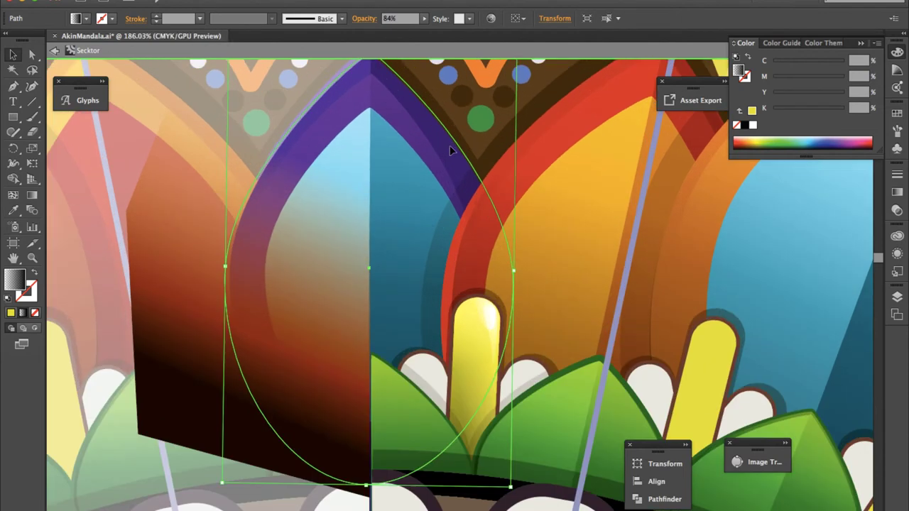